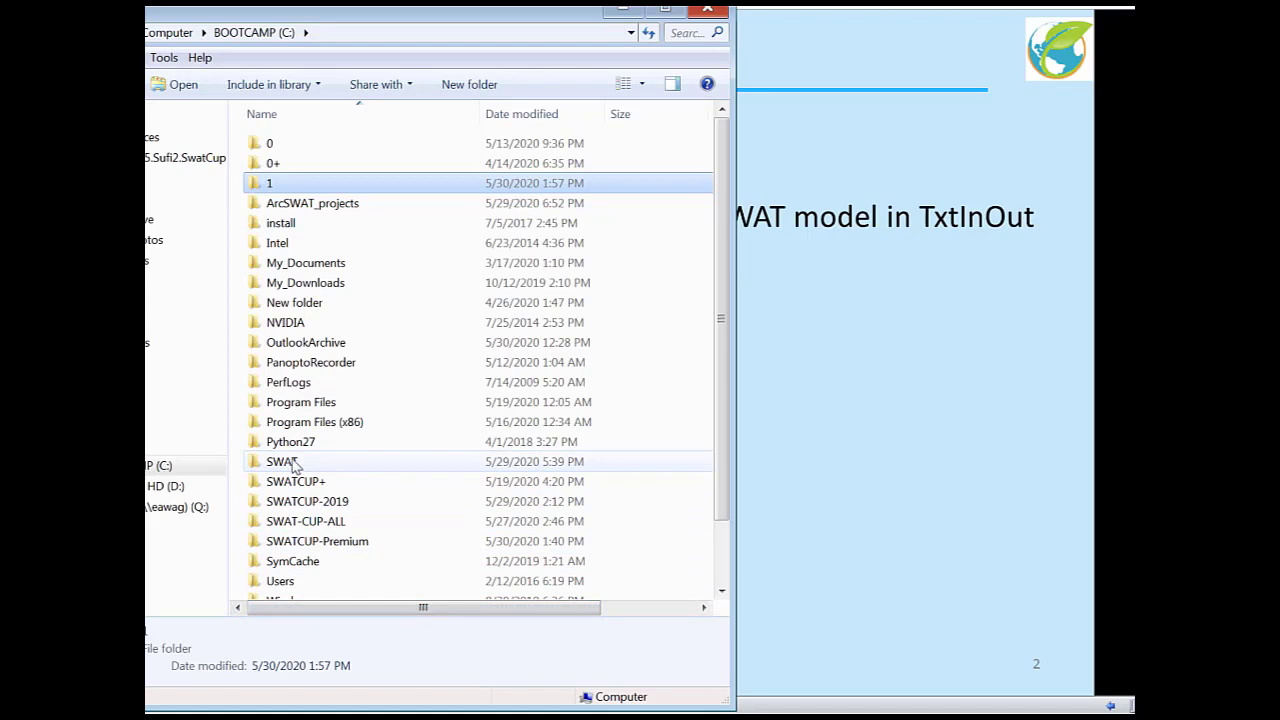
Browse from the C: drive into SWAT > ArcSWAT, view the ArcSWATHelp folder's documents and return to the ArcSWAT folder
{"action": "double_click", "coordinate": [275, 463]}
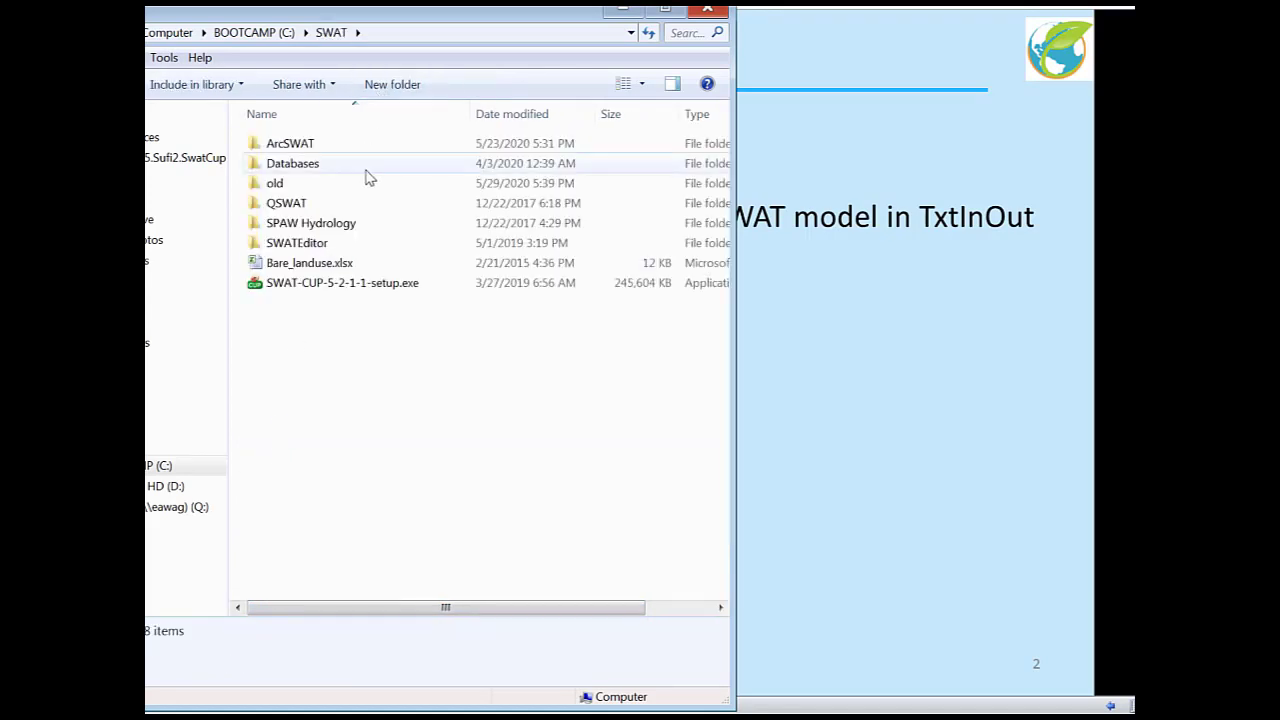
{"action": "double_click", "coordinate": [302, 148]}
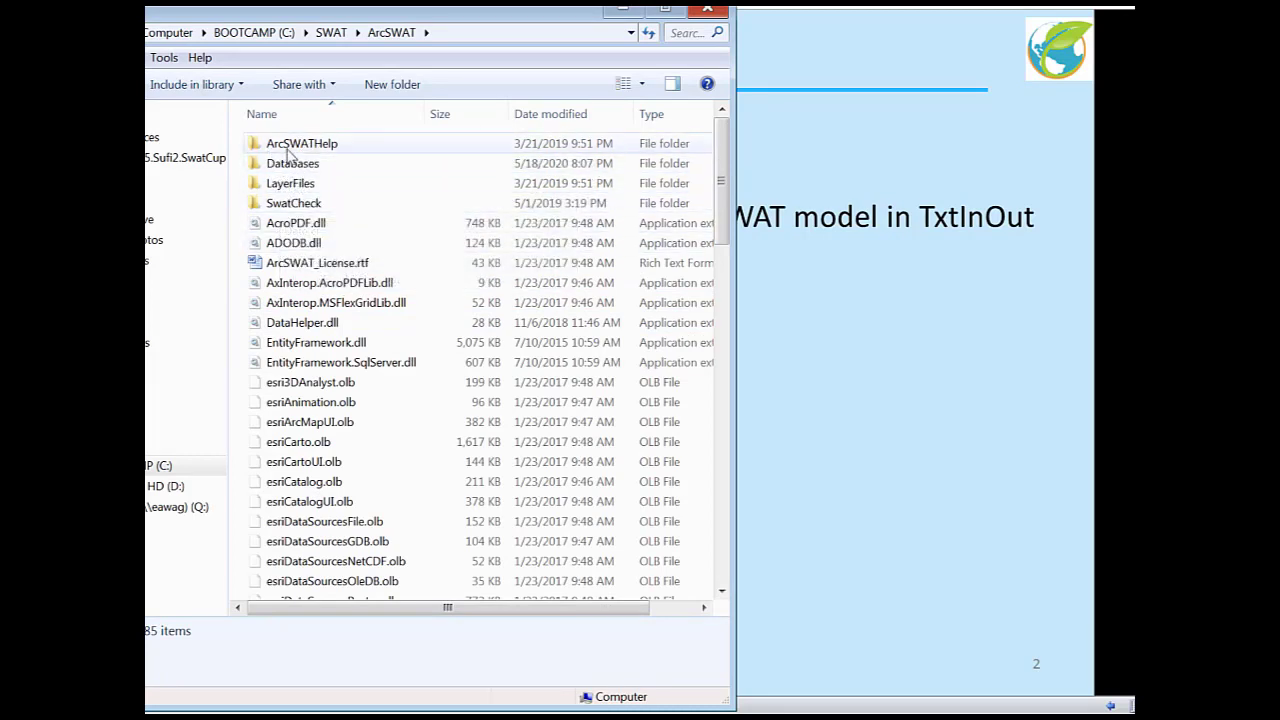
{"action": "double_click", "coordinate": [289, 146]}
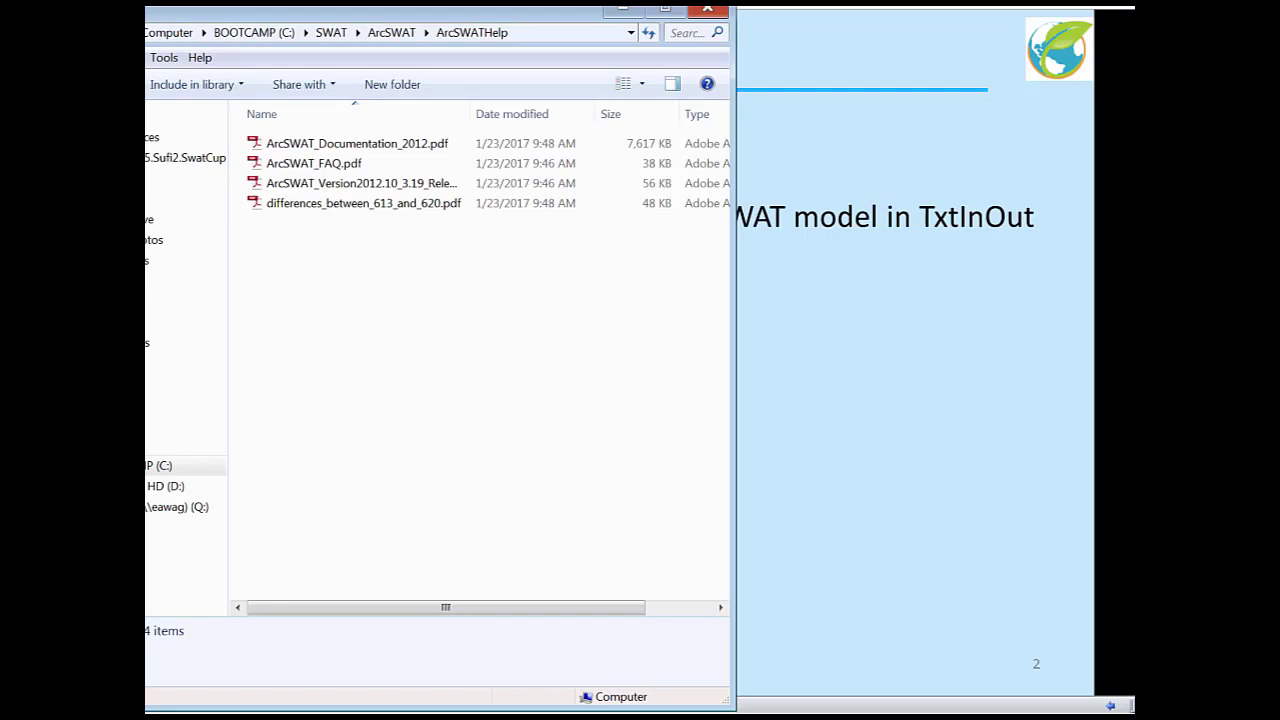
{"action": "key", "text": "BackSpace"}
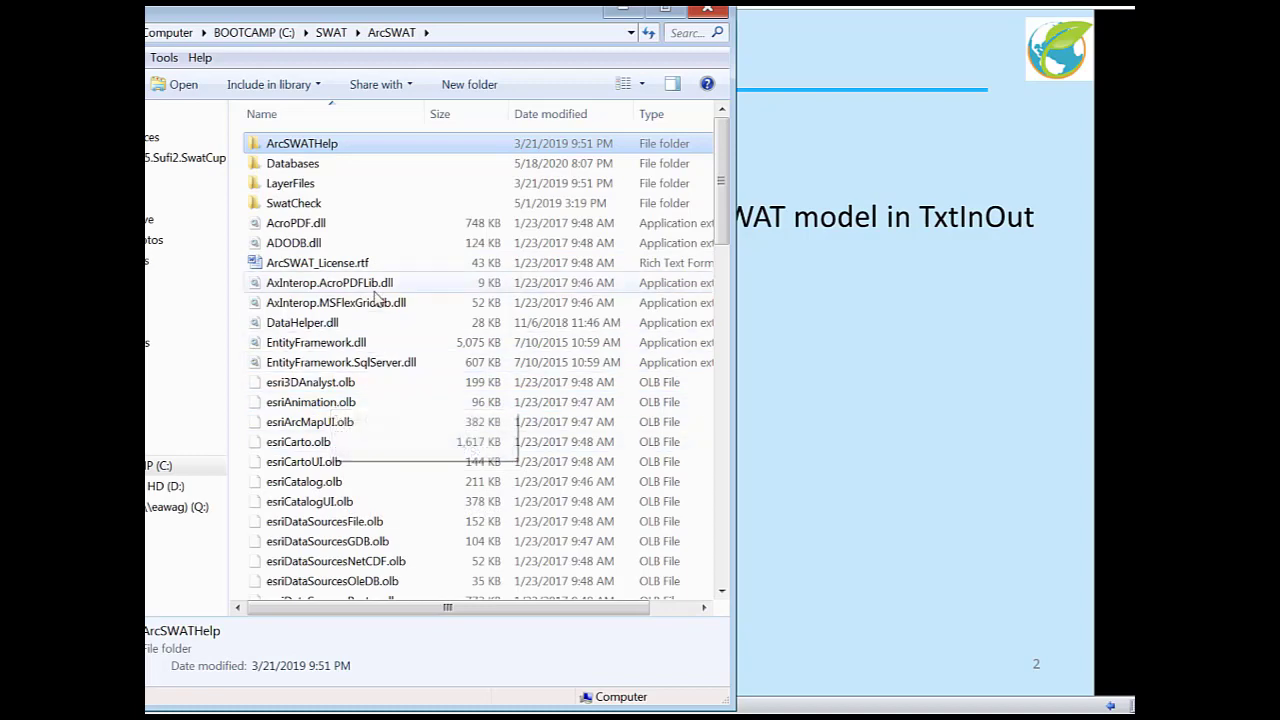
Locate the SWAT executables in the ArcSWAT folder and select the four files from swat_32debug.exe through swat_64rel.exe
{"action": "scroll", "coordinate": [412, 475], "scroll_direction": "down", "scroll_amount": 10}
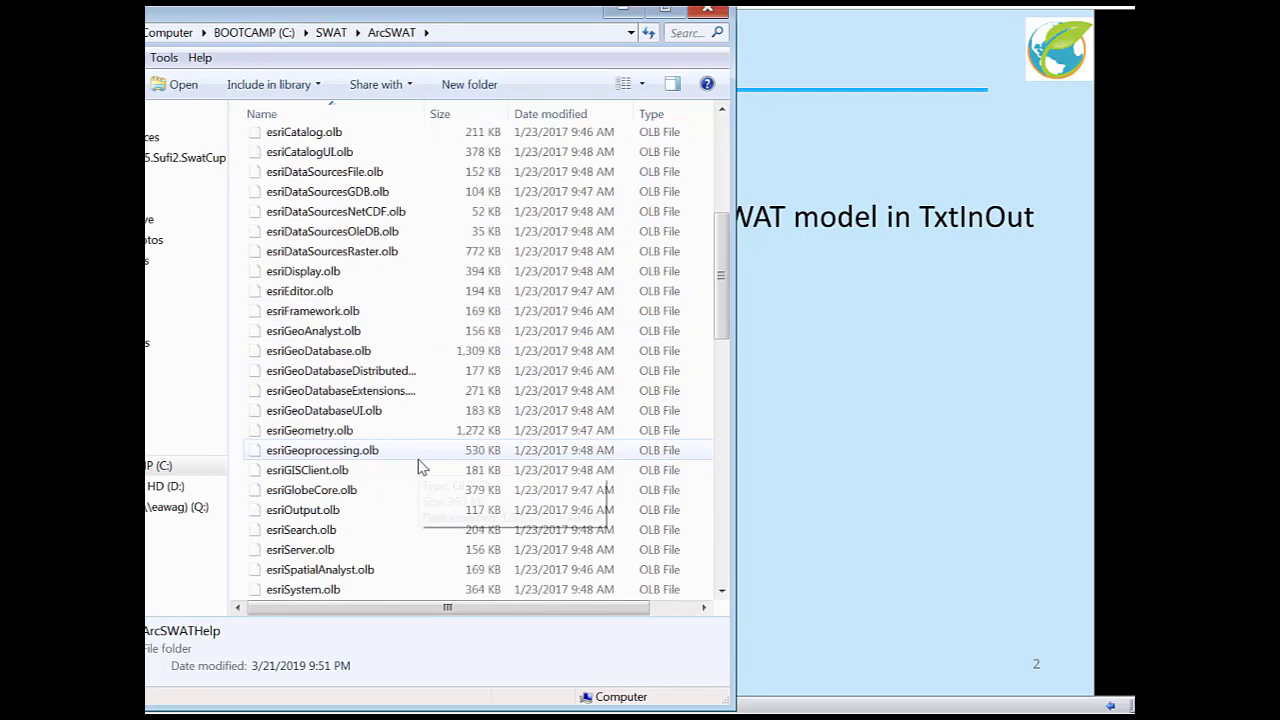
{"action": "scroll", "coordinate": [420, 467], "scroll_direction": "down", "scroll_amount": 4}
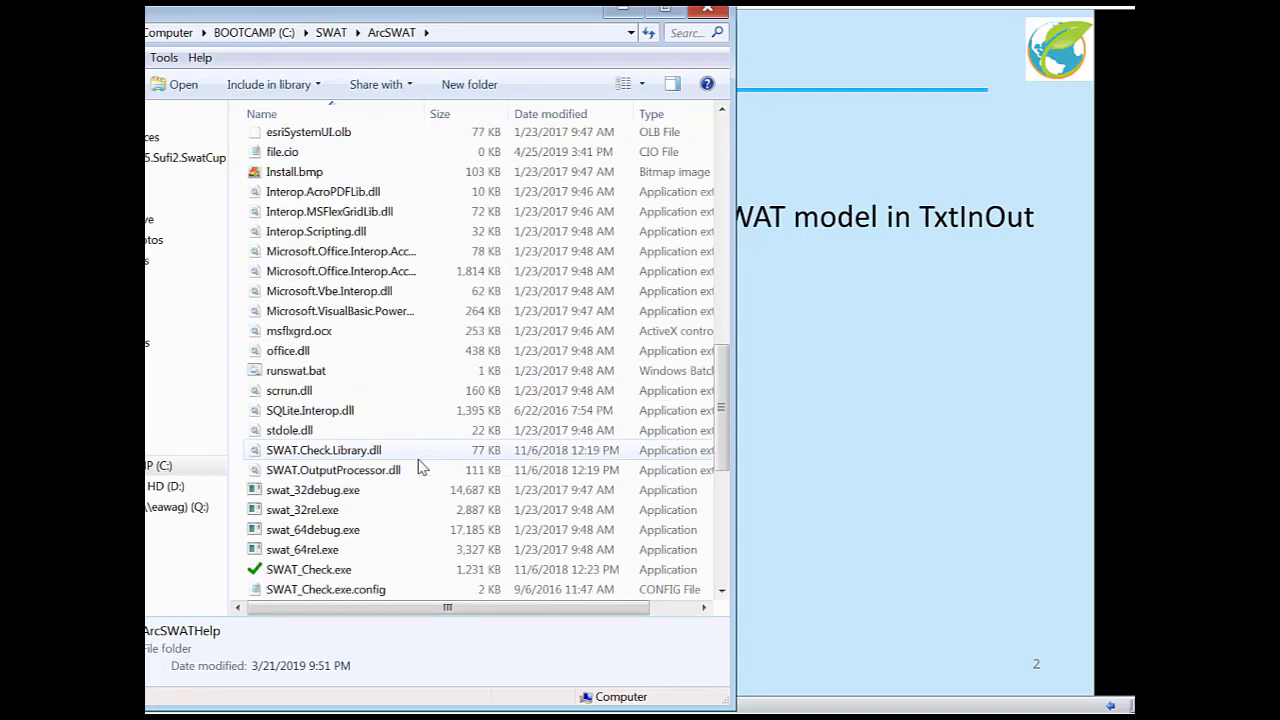
{"action": "scroll", "coordinate": [420, 467], "scroll_direction": "down", "scroll_amount": 2}
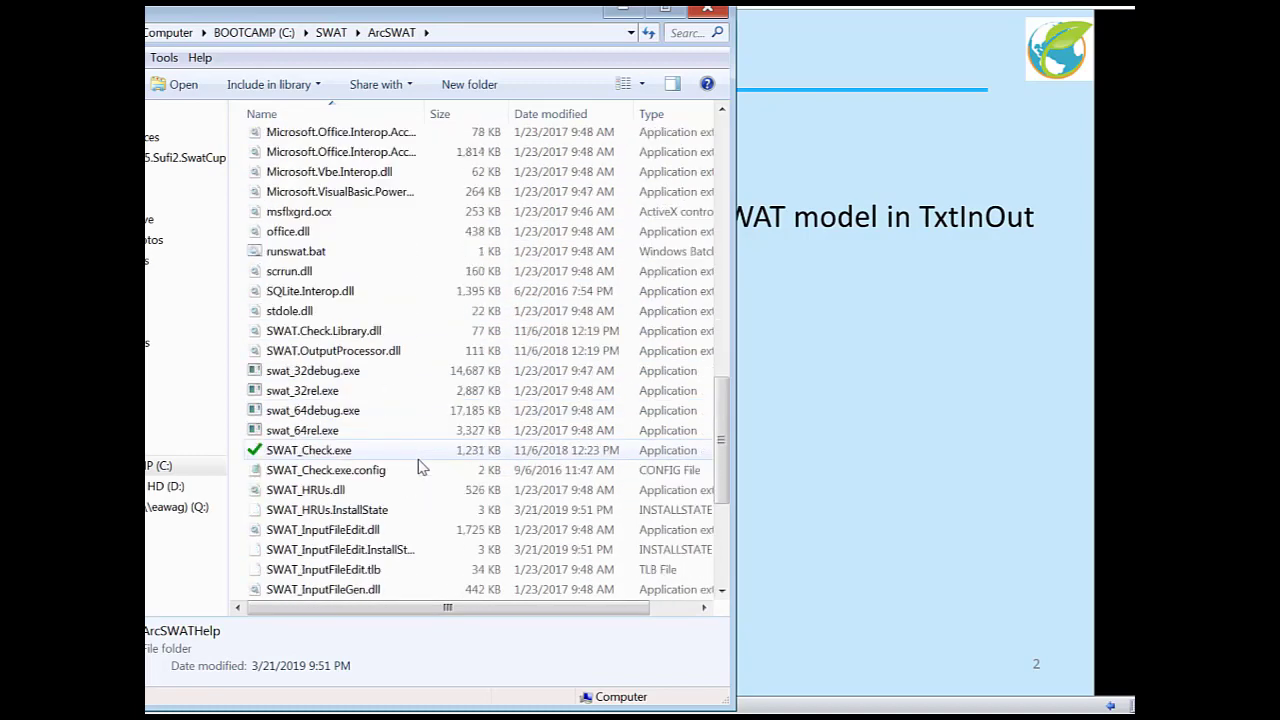
{"action": "left_click", "coordinate": [328, 375]}
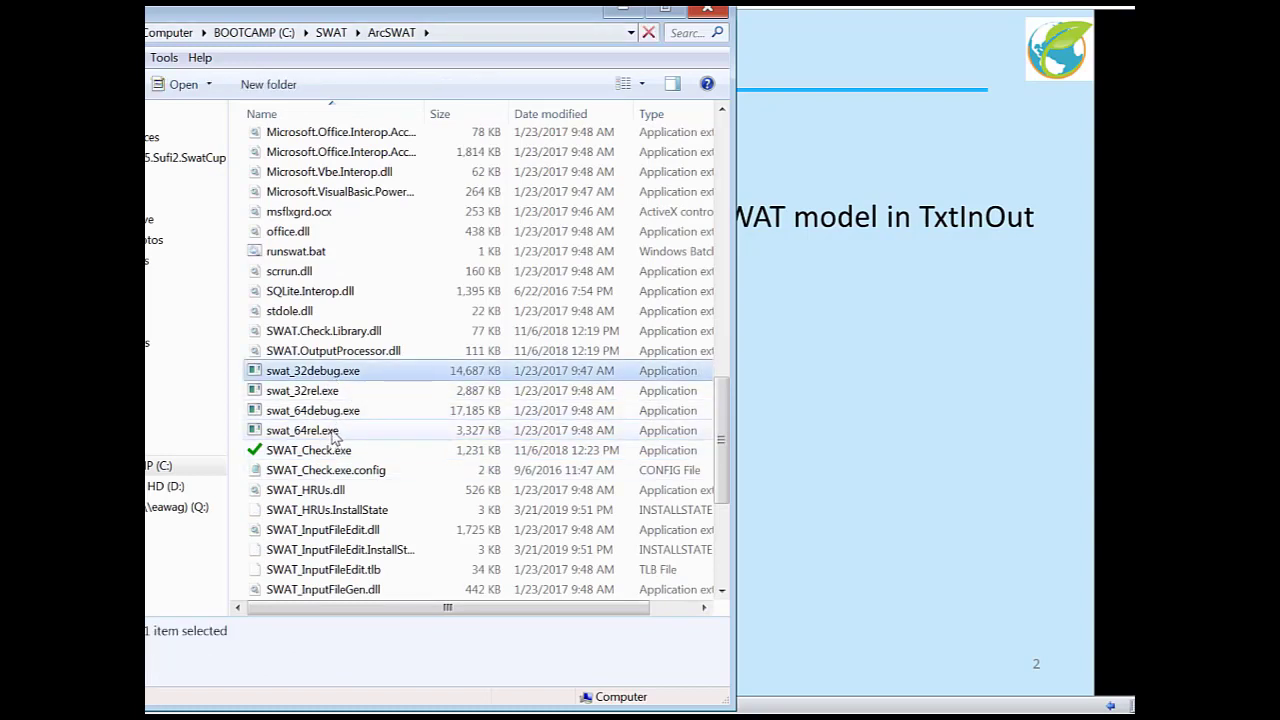
{"action": "left_click", "coordinate": [333, 435], "text": "shift"}
{"action": "left_click_drag", "start_coordinate": [333, 435], "coordinate": [340, 380]}
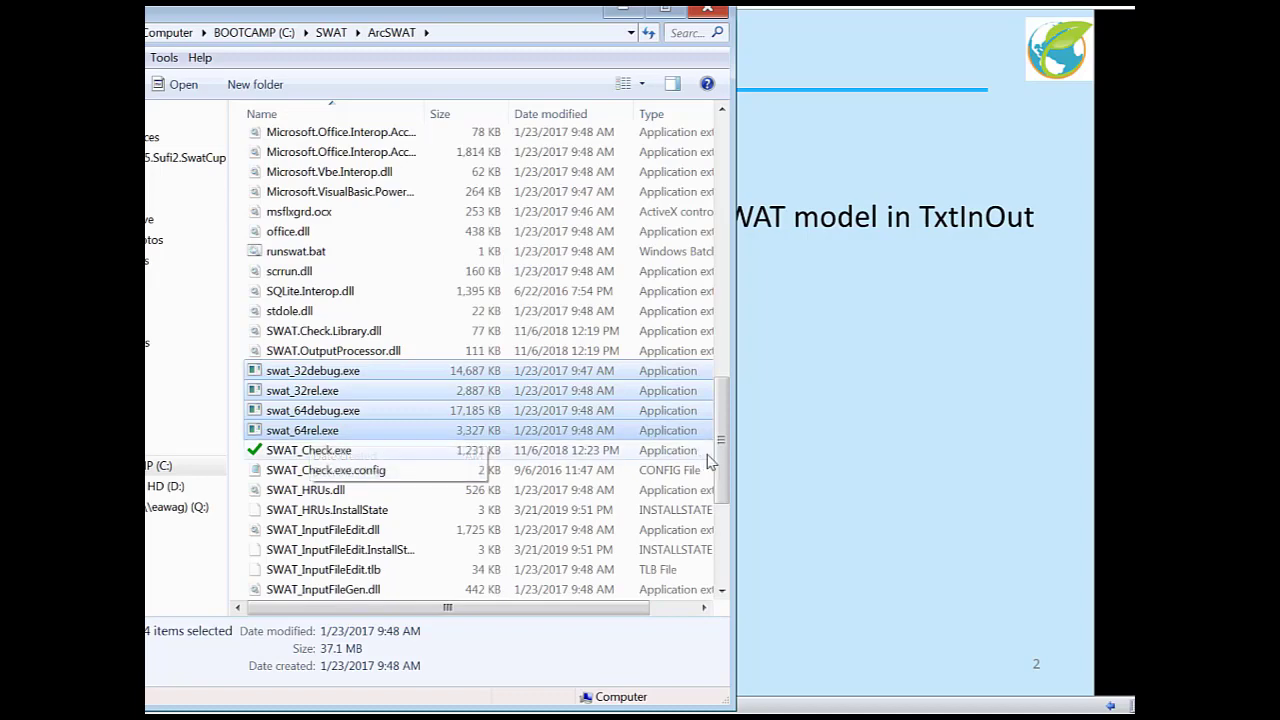
View the contents of the ArcSWAT Databases subfolder, including SWAT2012.mdb, and return to the ArcSWAT folder
{"action": "left_click_drag", "start_coordinate": [723, 450], "coordinate": [720, 158]}
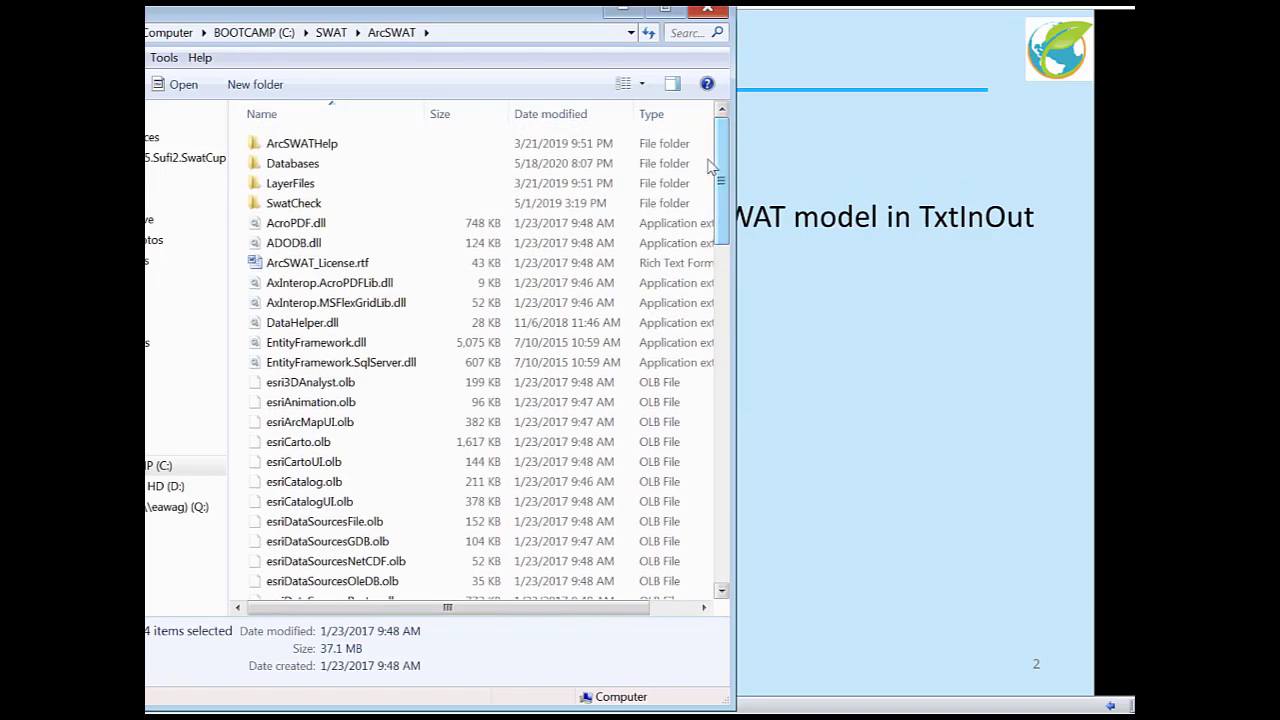
{"action": "double_click", "coordinate": [294, 165]}
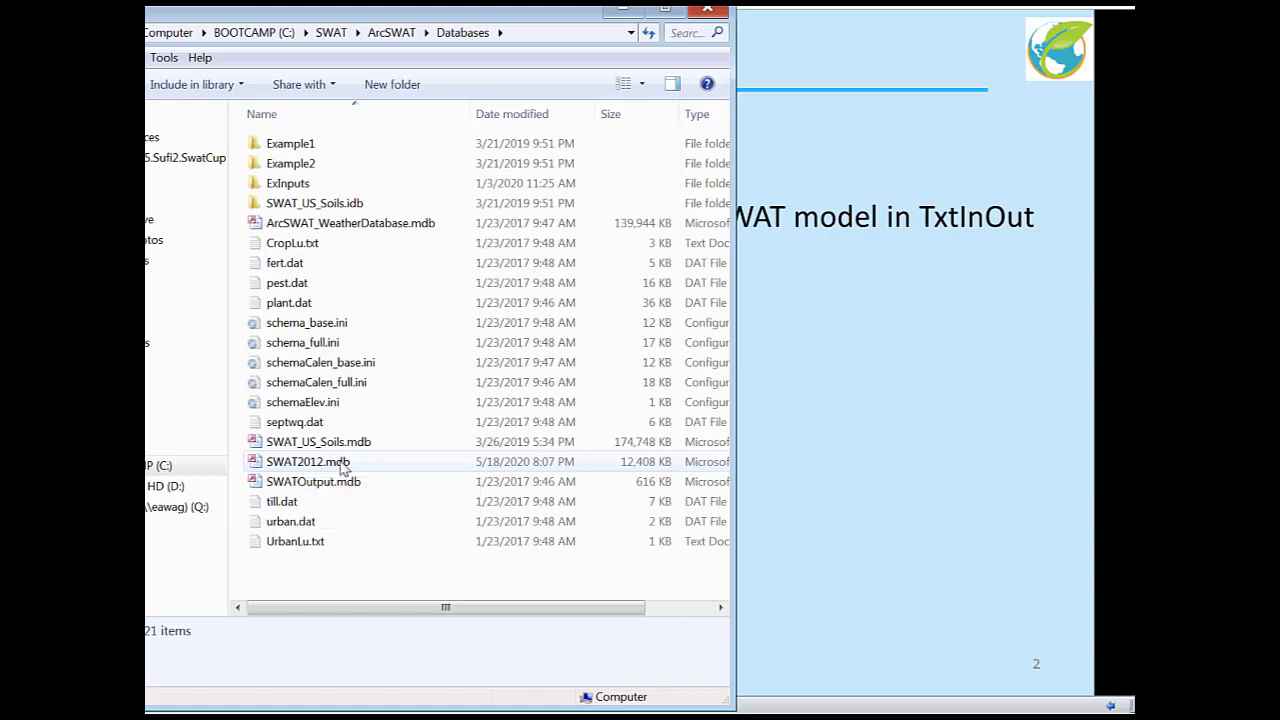
{"action": "left_click", "coordinate": [391, 34]}
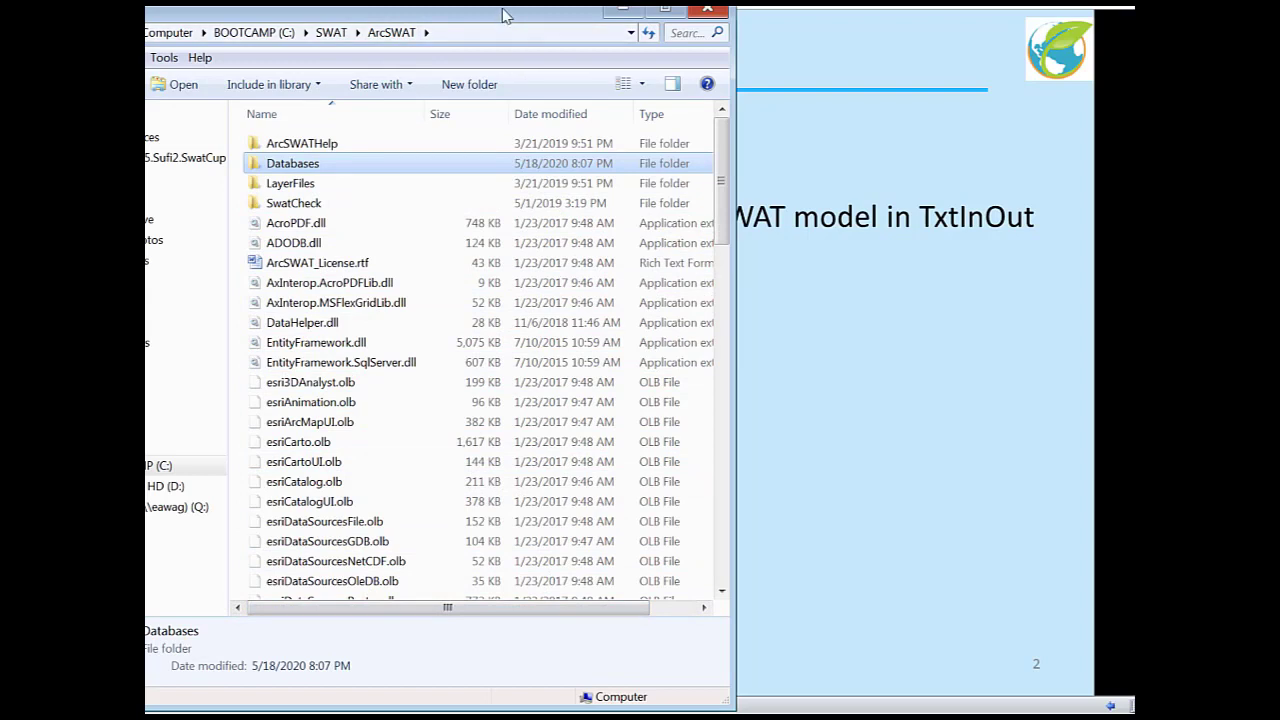
Switch to the slide show, reveal the SWAT definition on the "What is What?" slide, and return to the file browser window
{"action": "left_click", "coordinate": [777, 287]}
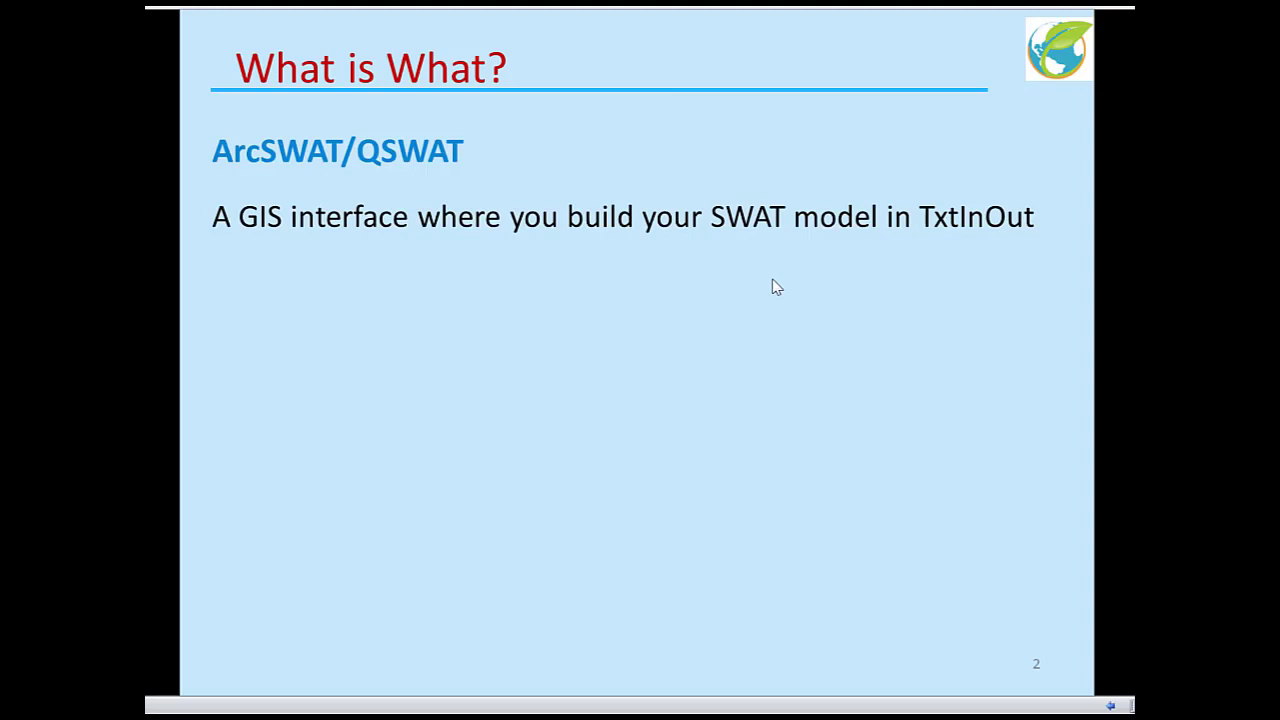
{"action": "left_click", "coordinate": [773, 280]}
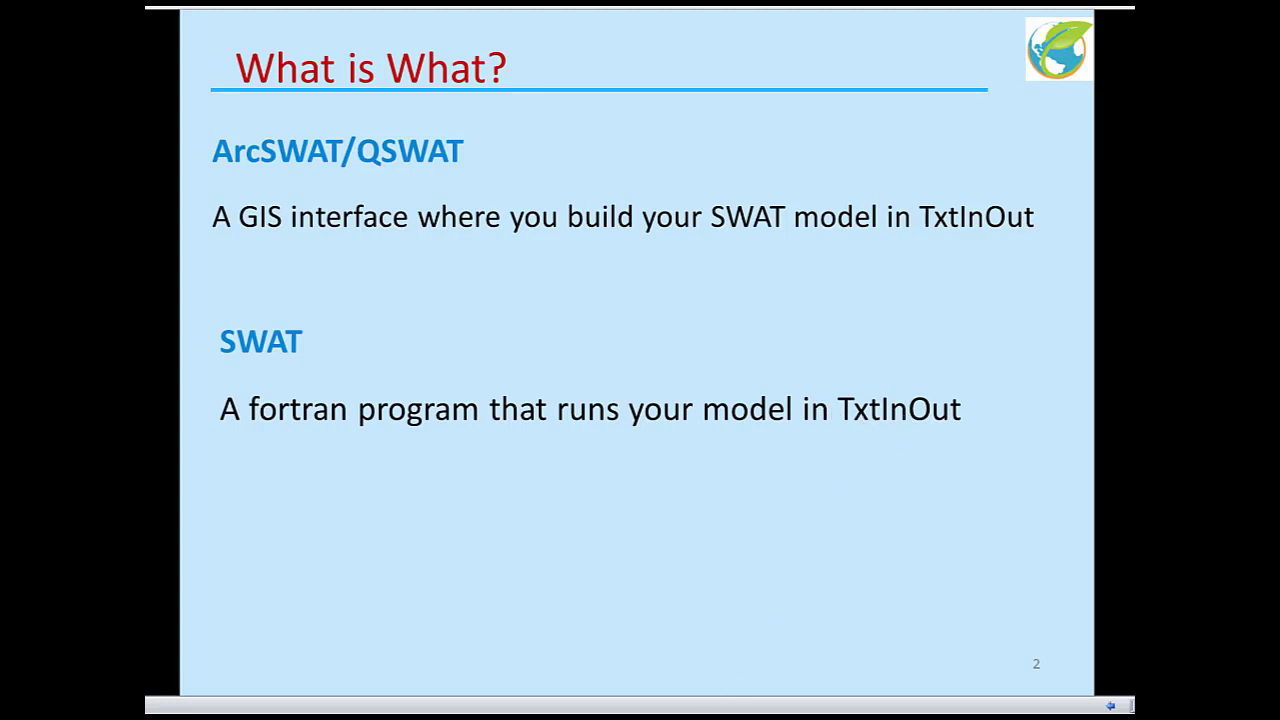
{"action": "key", "text": "alt+Tab"}
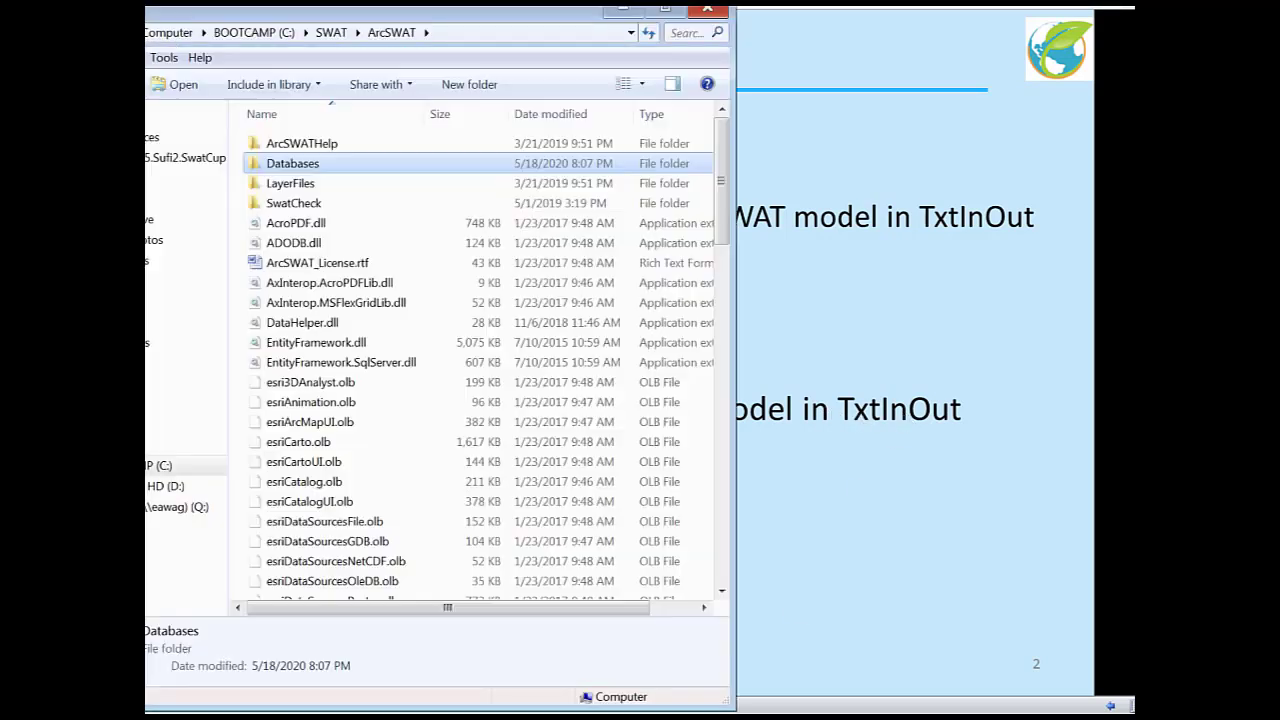
Go back to the C: drive and open the Mendoza_Project folder inside ArcSWAT_projects
{"action": "left_click", "coordinate": [283, 34]}
{"action": "left_click", "coordinate": [285, 205]}
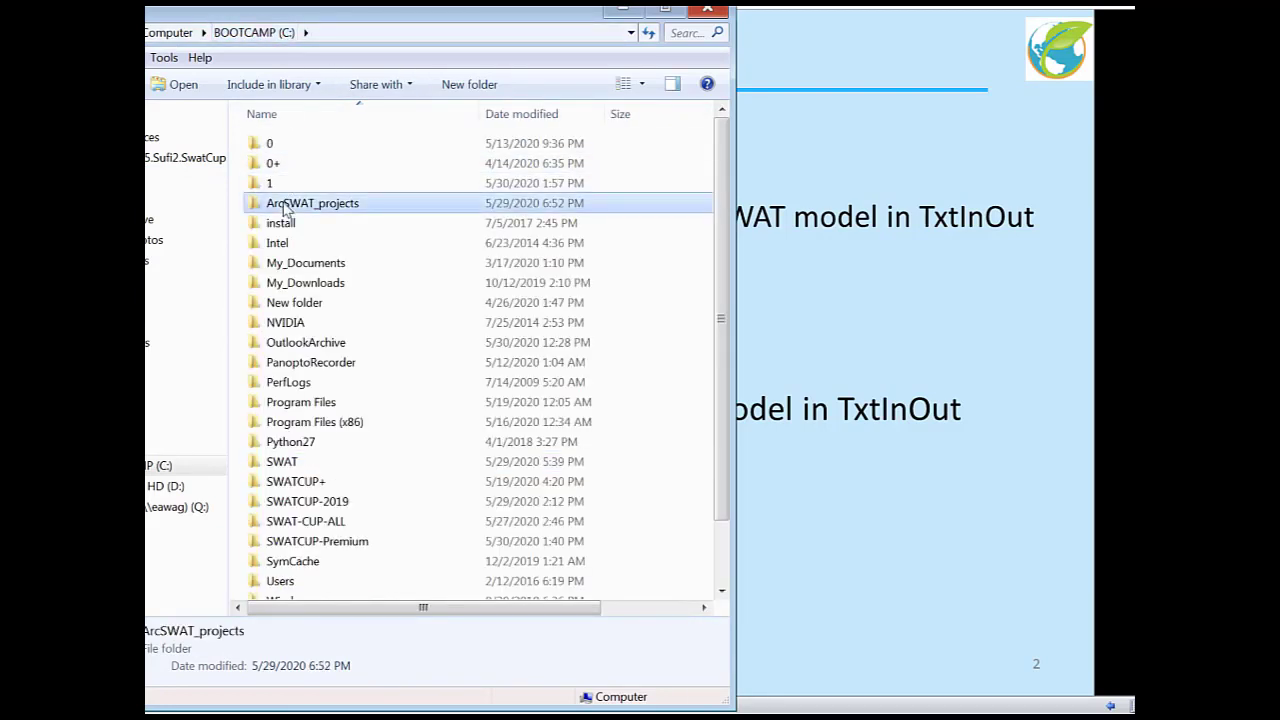
{"action": "double_click", "coordinate": [343, 208]}
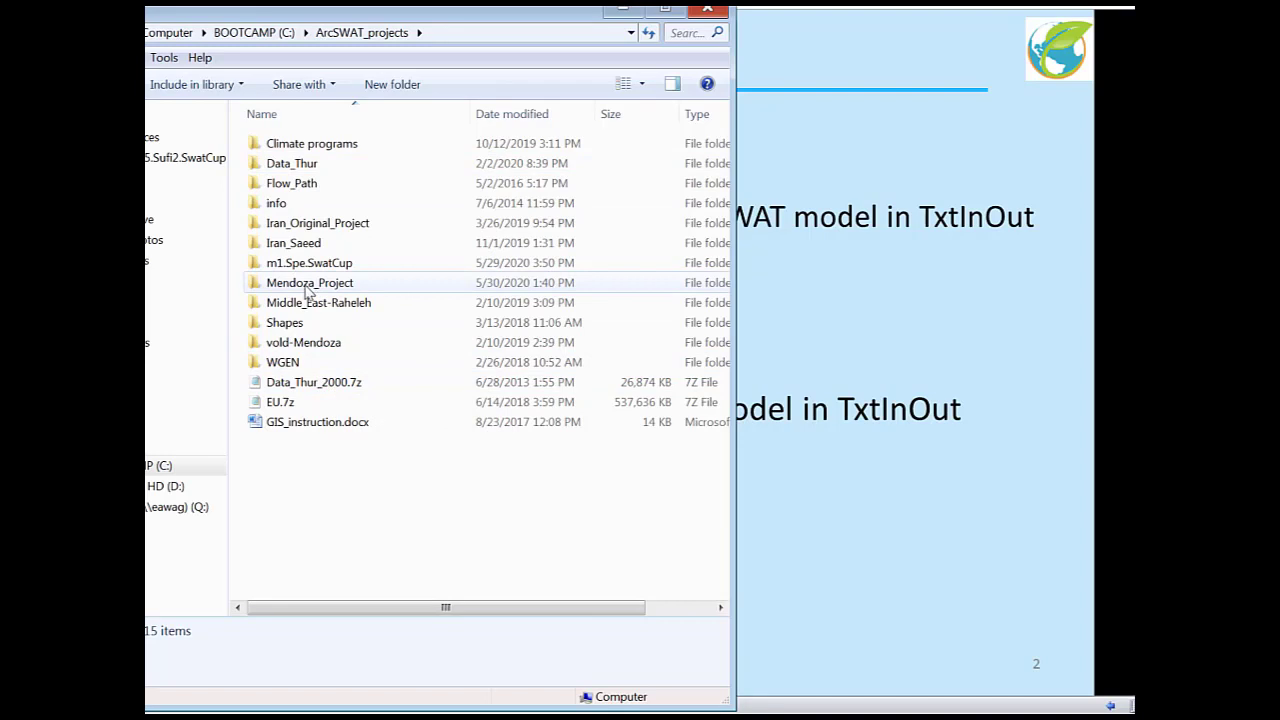
{"action": "mouse_move", "coordinate": [308, 290]}
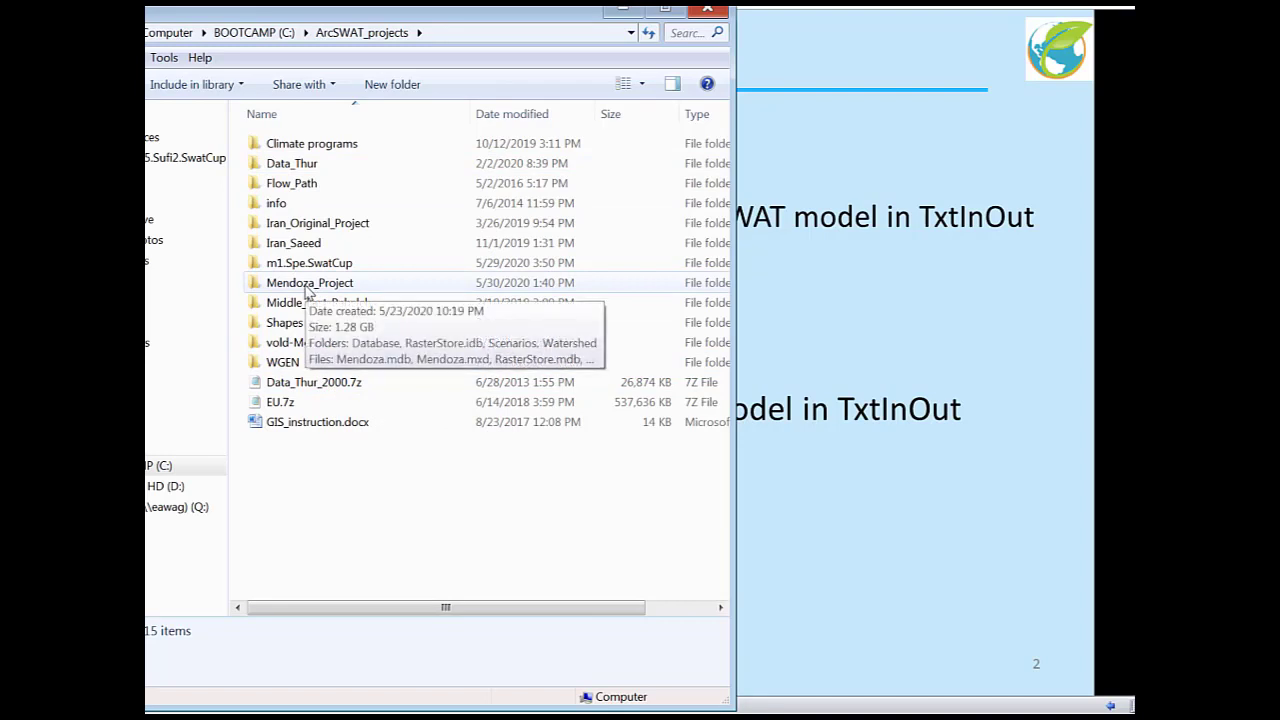
{"action": "double_click", "coordinate": [272, 285]}
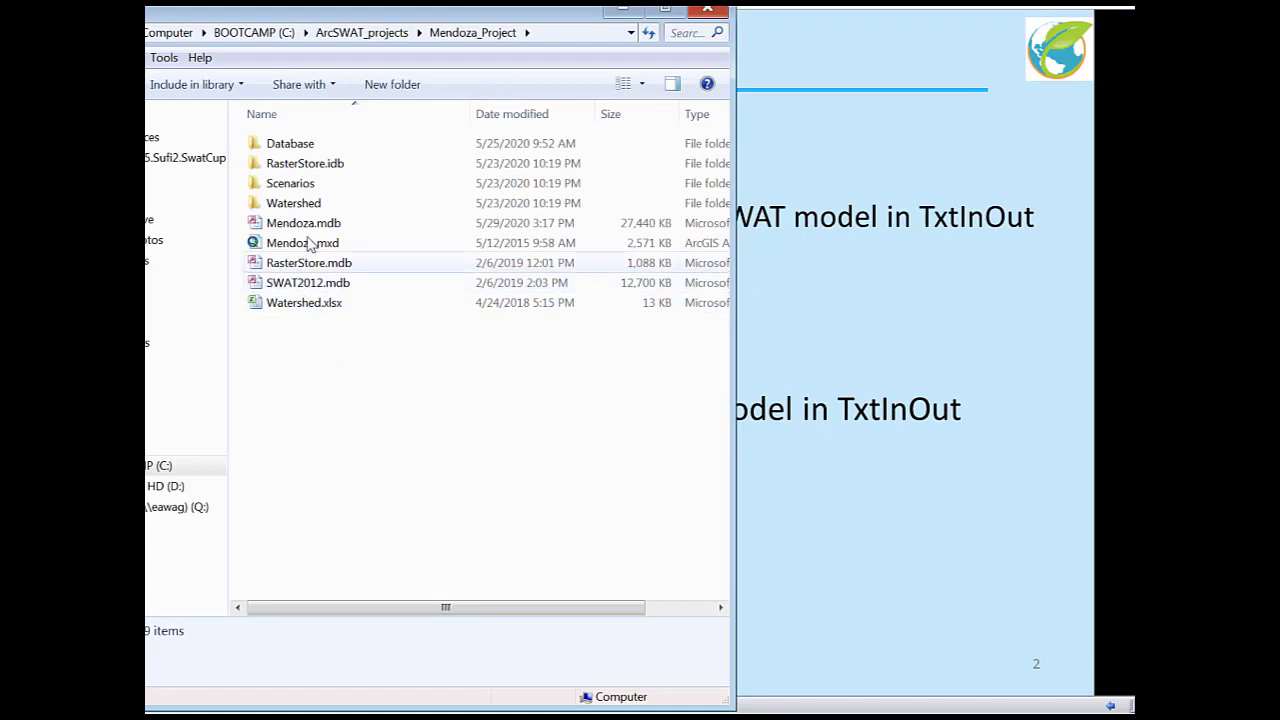
Examine the project's Database folder, including its GISData and WeatherData subfolders, and return to the Mendoza_Project folder
{"action": "mouse_move", "coordinate": [313, 170]}
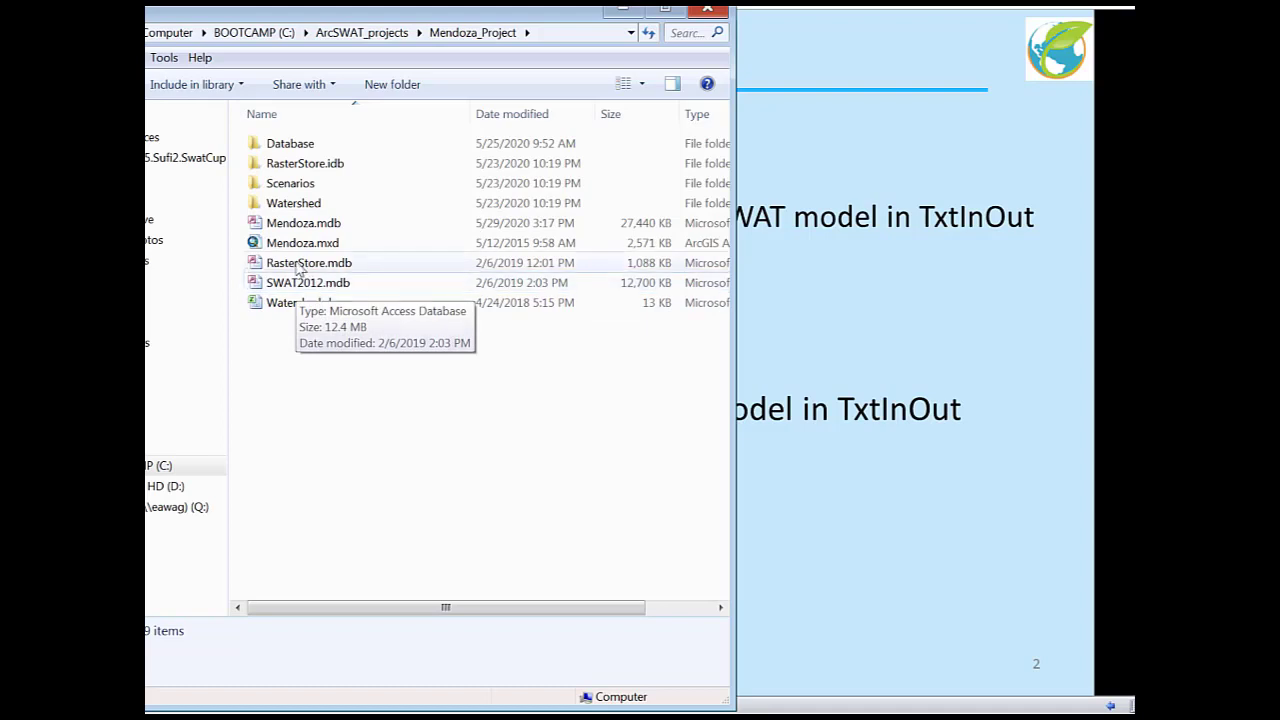
{"action": "mouse_move", "coordinate": [300, 230]}
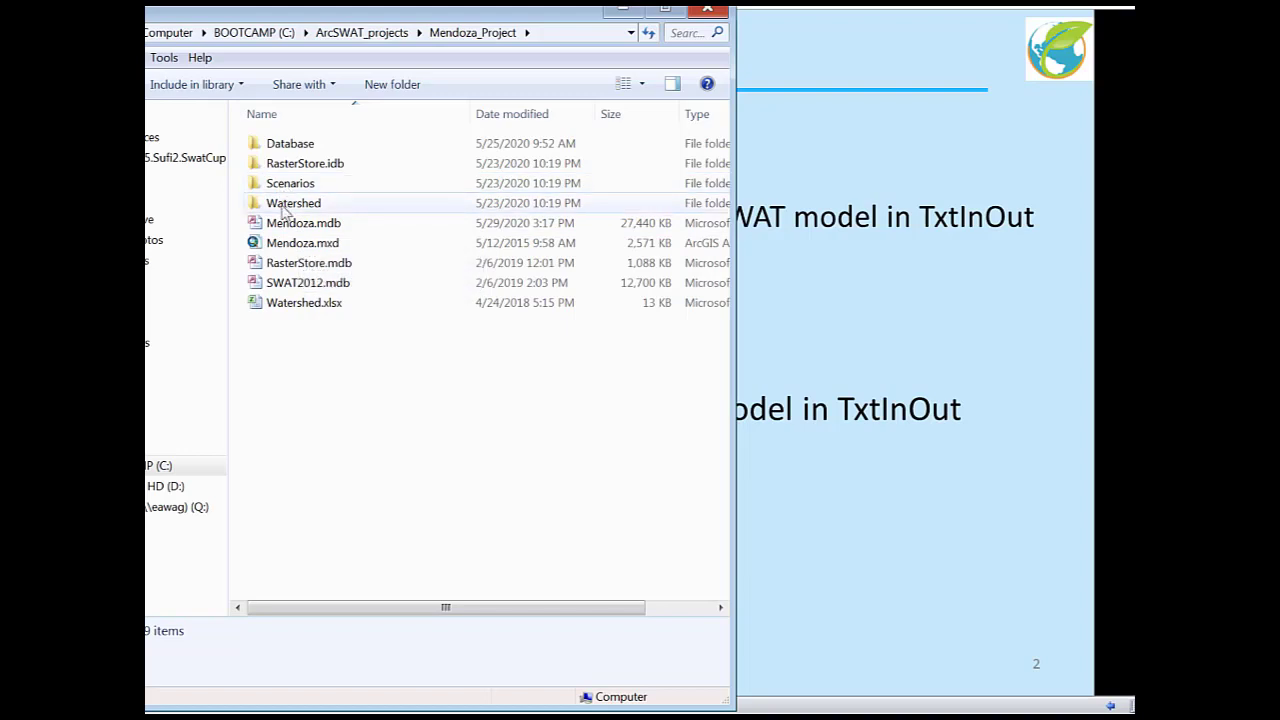
{"action": "double_click", "coordinate": [290, 146]}
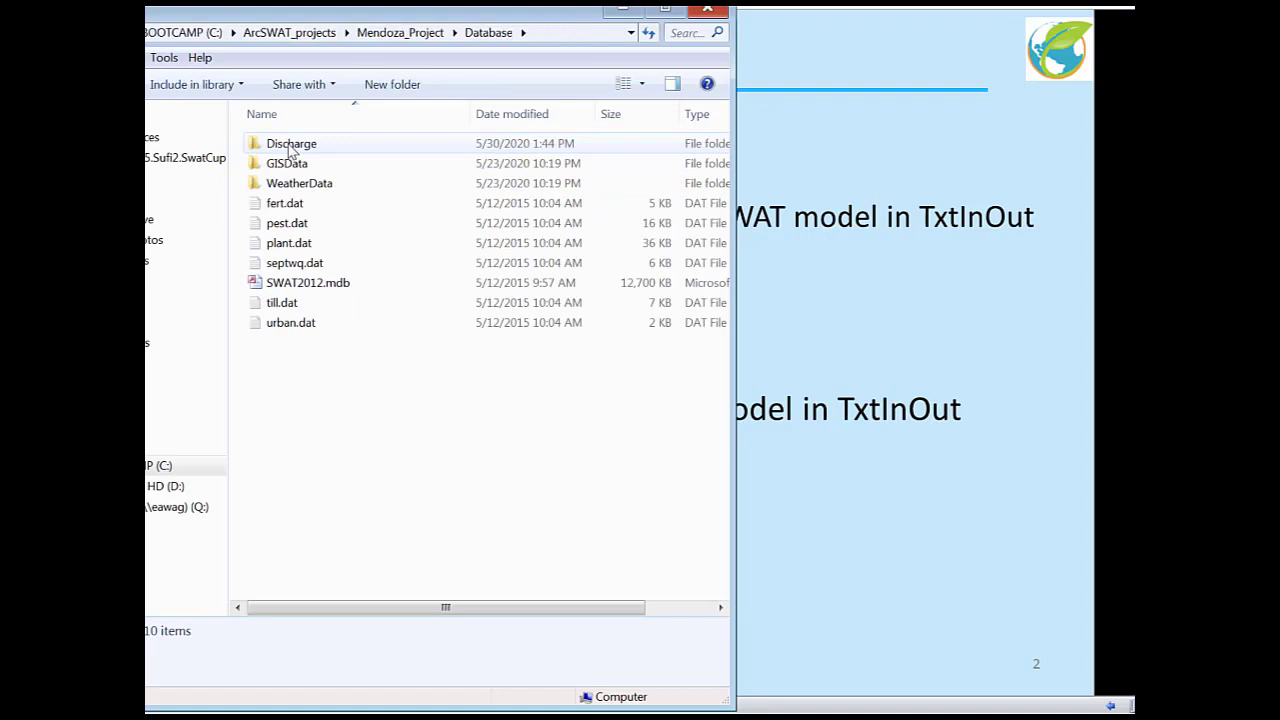
{"action": "left_click", "coordinate": [290, 148]}
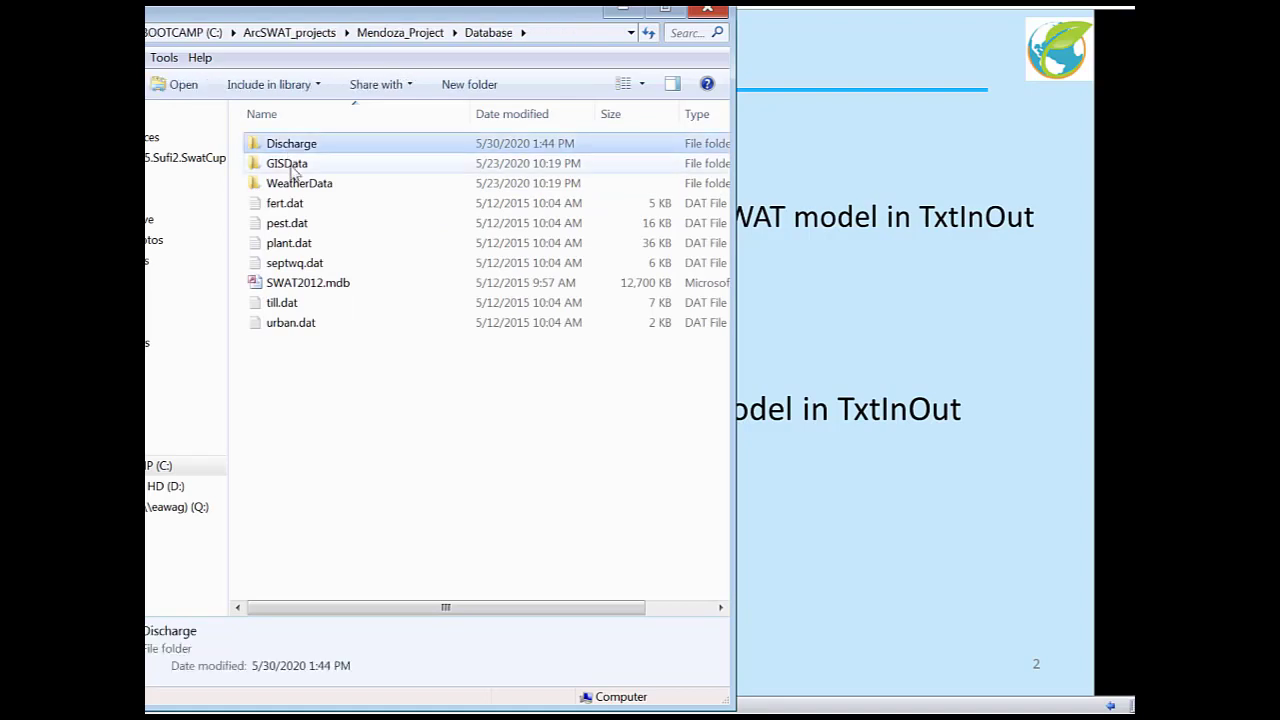
{"action": "double_click", "coordinate": [292, 167]}
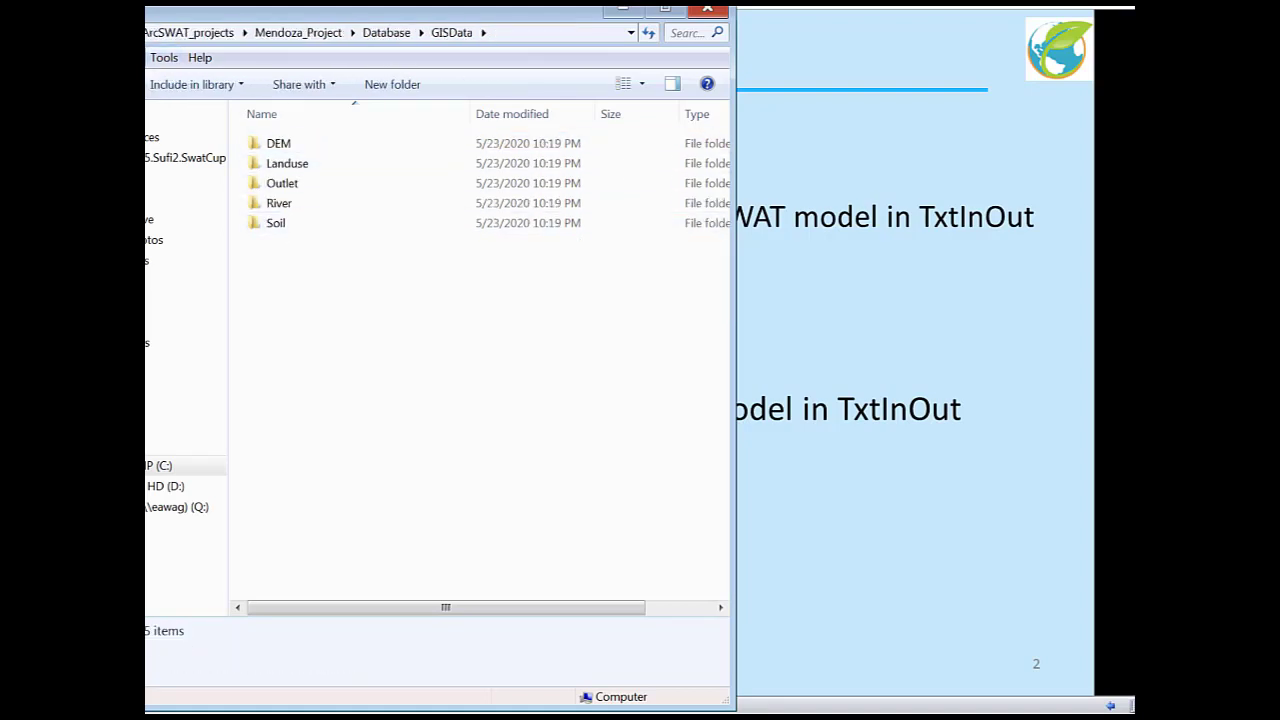
{"action": "key", "text": "BackSpace"}
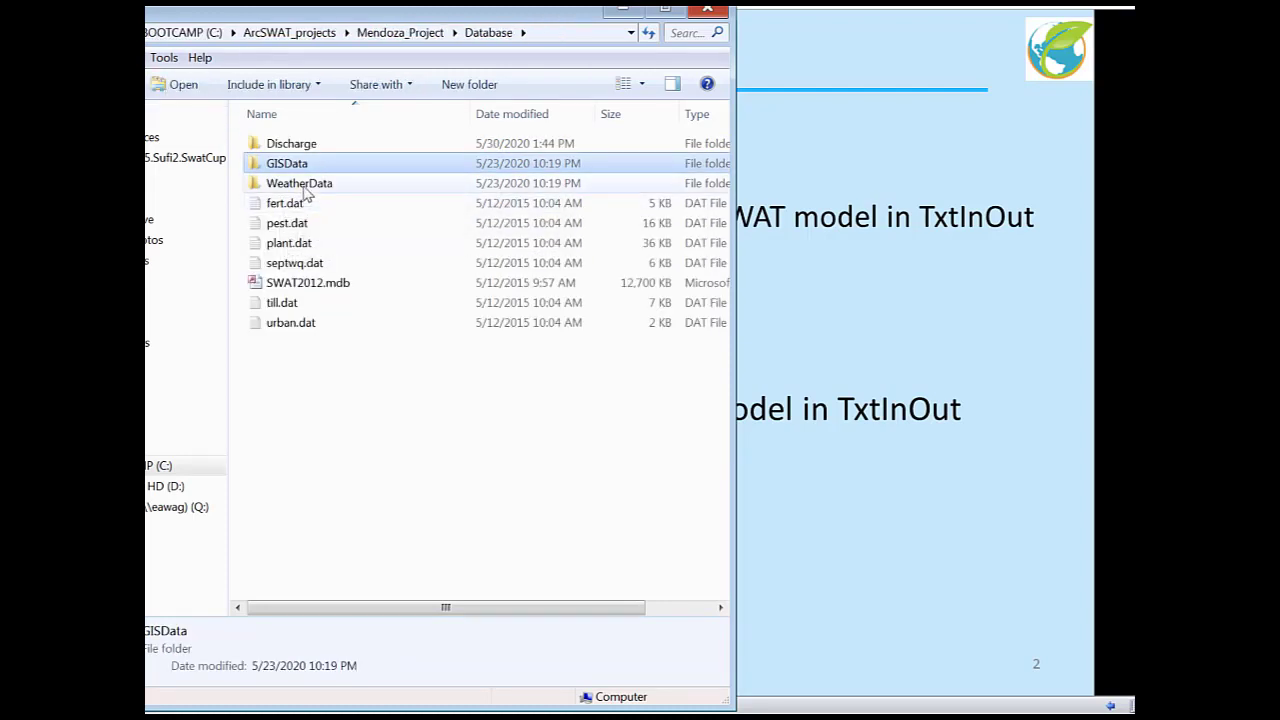
{"action": "double_click", "coordinate": [303, 186]}
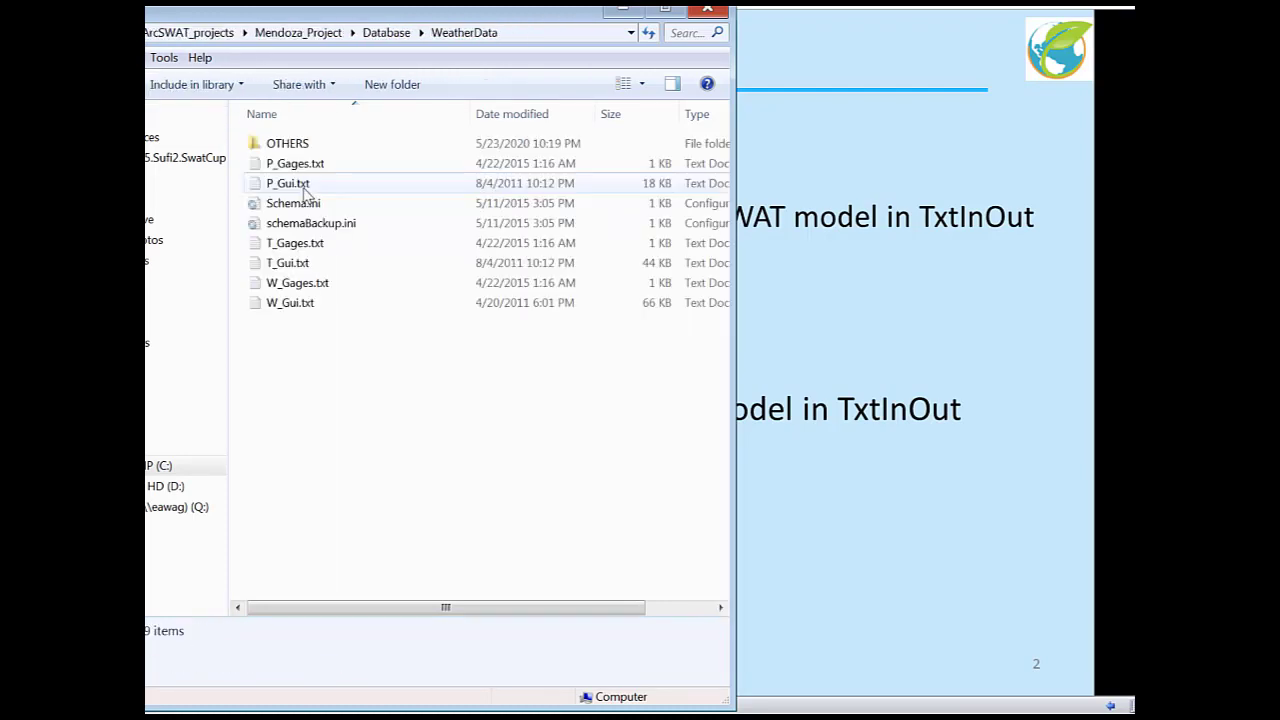
{"action": "key", "text": "BackSpace"}
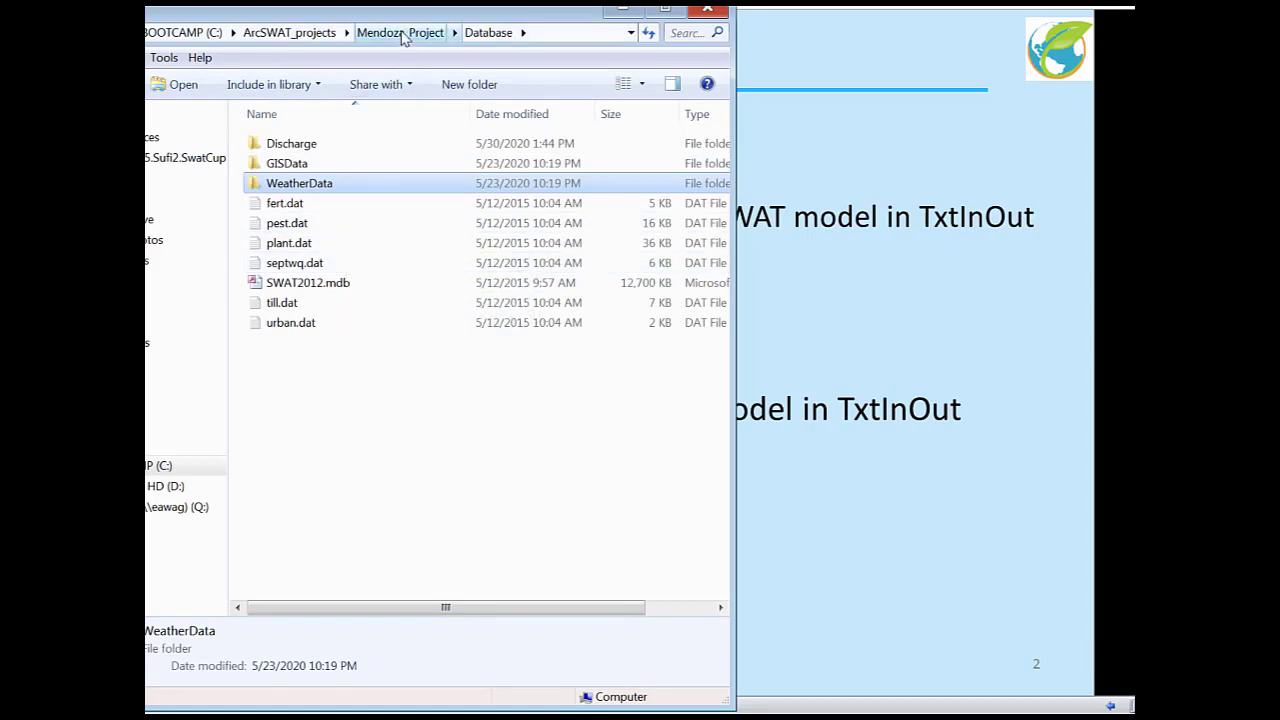
{"action": "left_click", "coordinate": [403, 35]}
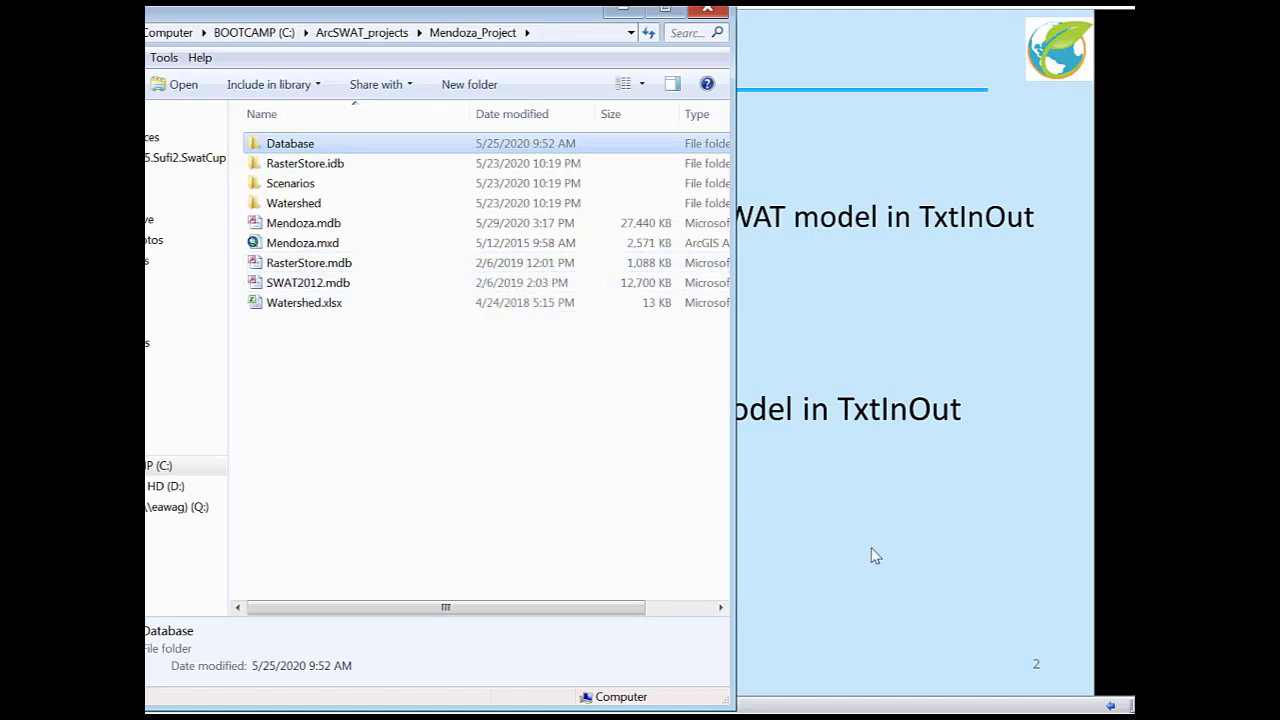
Open the project's Scenarios > Default > TxtInOut folder and look through its SWAT model input and output files
{"action": "double_click", "coordinate": [287, 186]}
{"action": "double_click", "coordinate": [287, 150]}
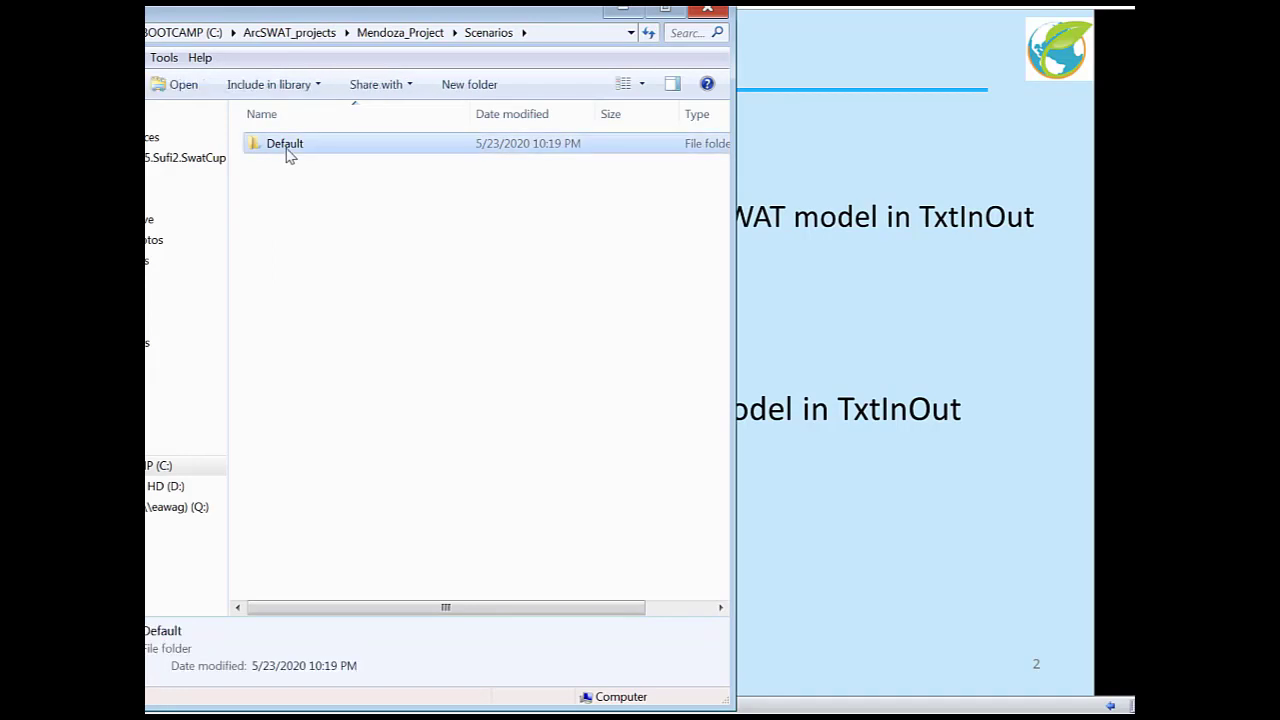
{"action": "left_click", "coordinate": [287, 210]}
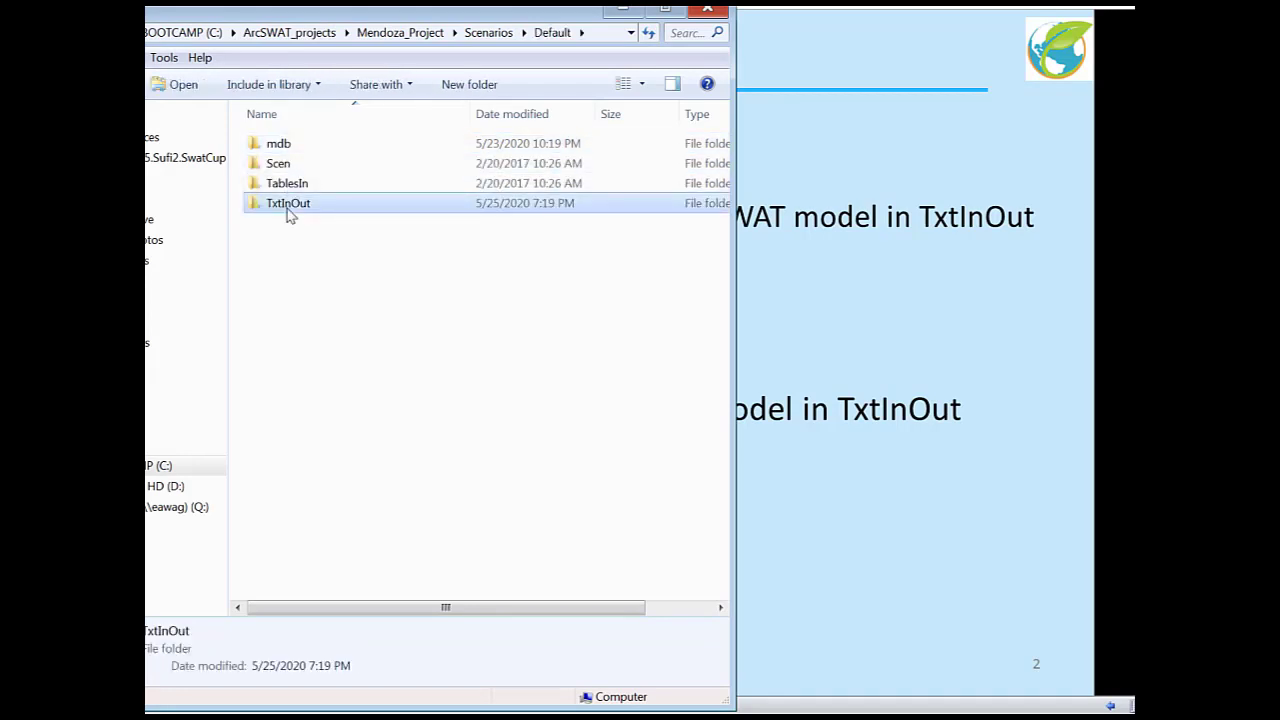
{"action": "double_click", "coordinate": [289, 210]}
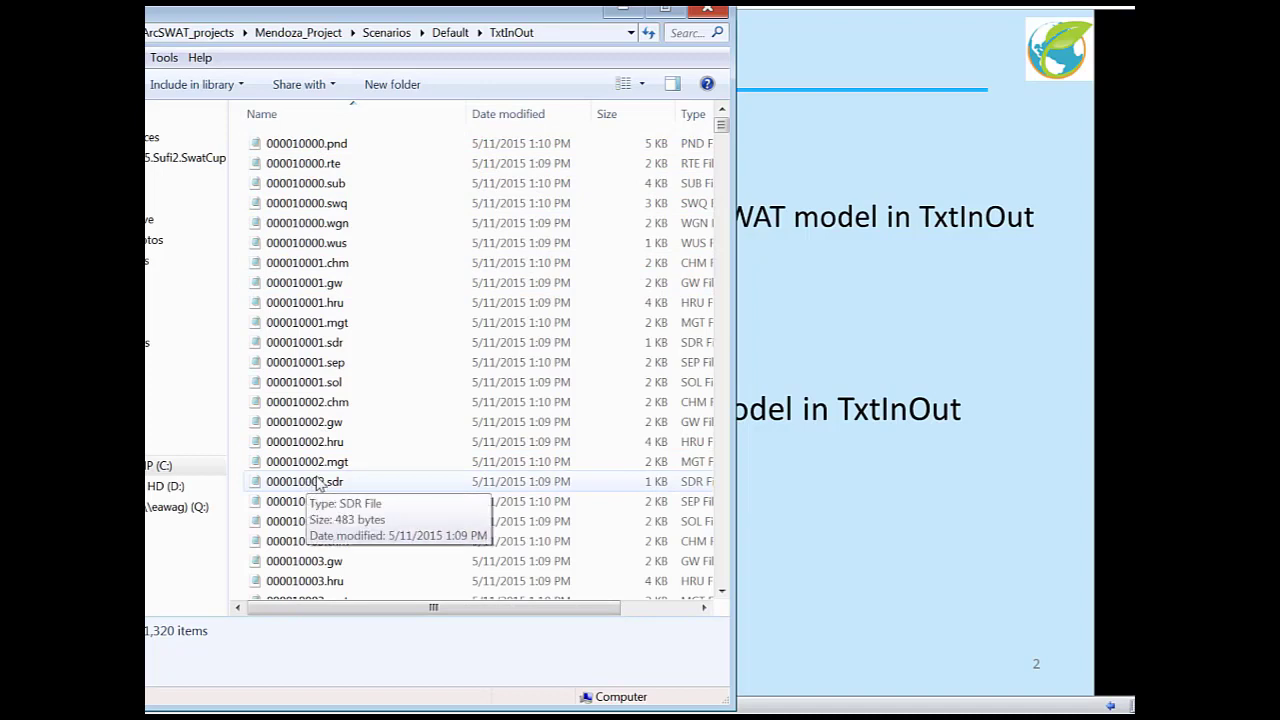
{"action": "scroll", "coordinate": [320, 480], "scroll_direction": "down", "scroll_amount": 4}
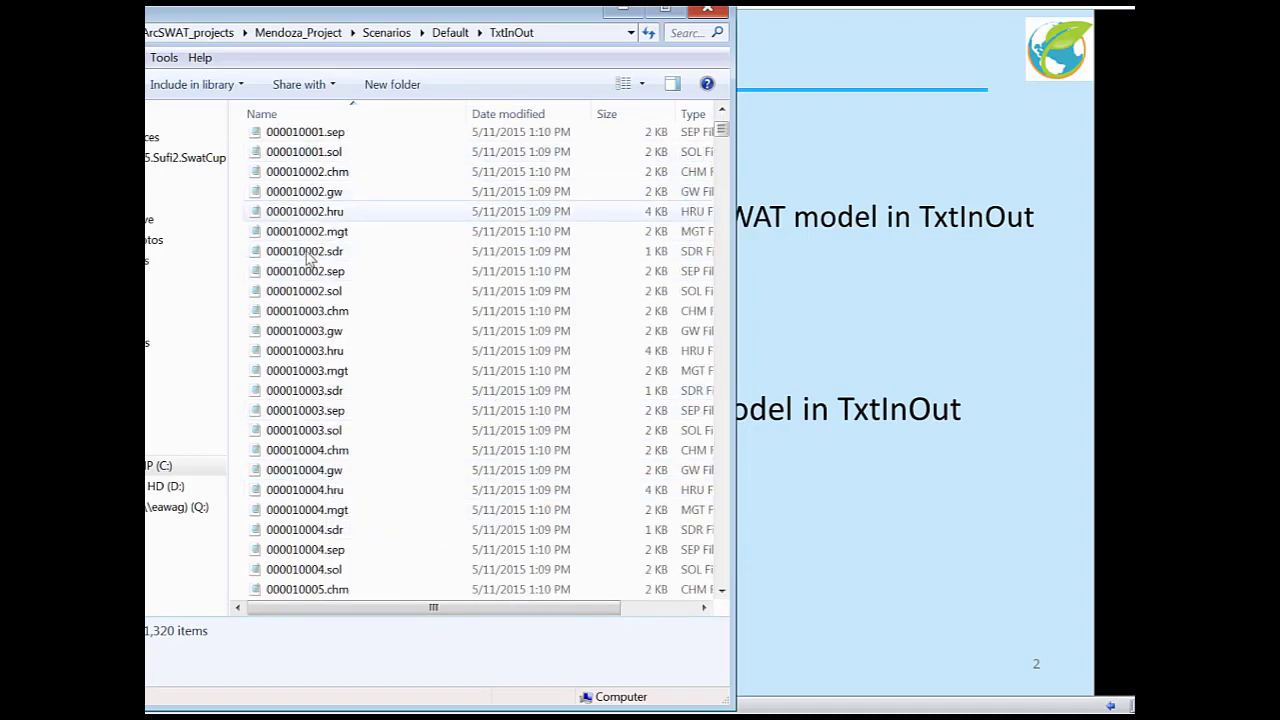
{"action": "scroll", "coordinate": [358, 465], "scroll_direction": "down", "scroll_amount": 3}
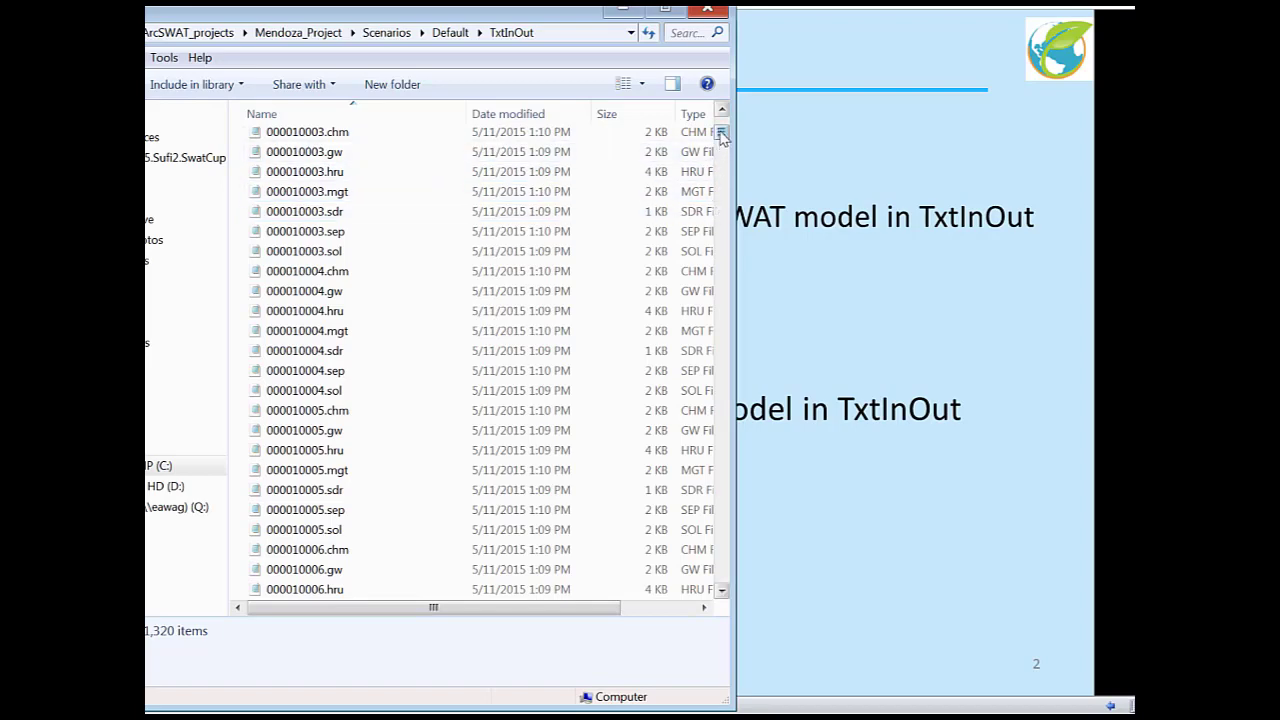
{"action": "left_click_drag", "start_coordinate": [720, 133], "coordinate": [705, 581]}
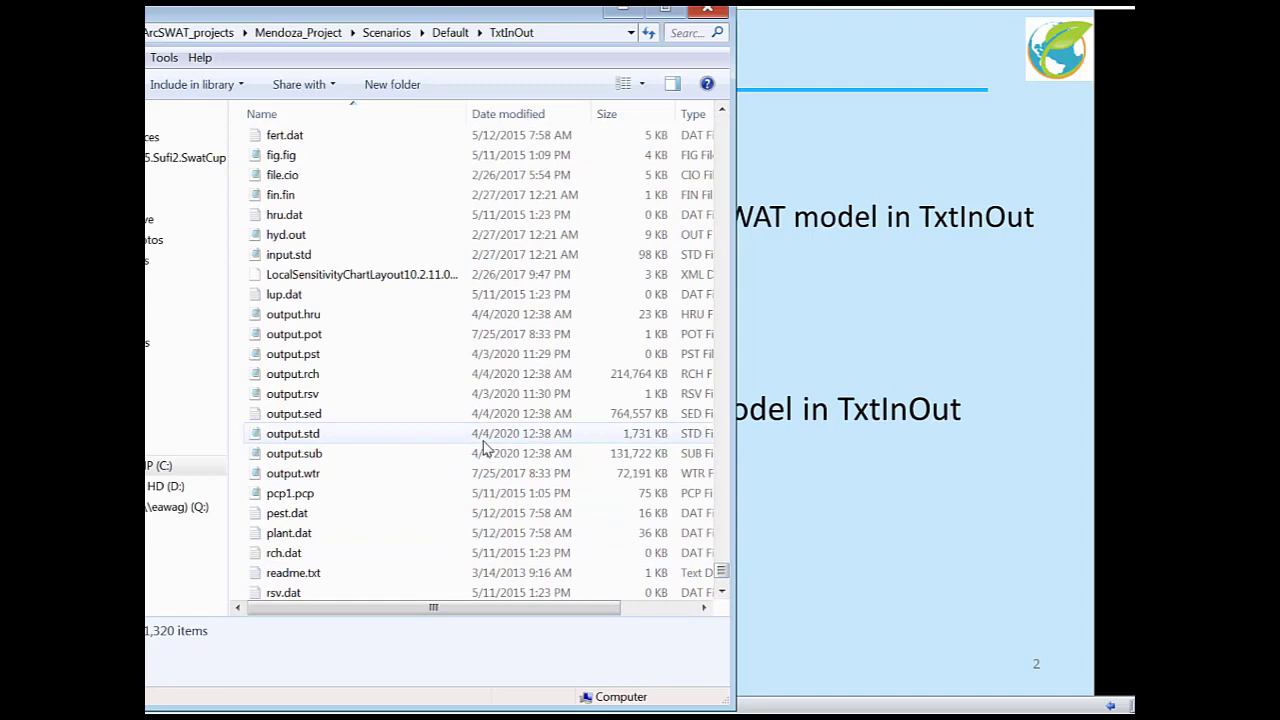
{"action": "scroll", "coordinate": [484, 447], "scroll_direction": "up", "scroll_amount": 5}
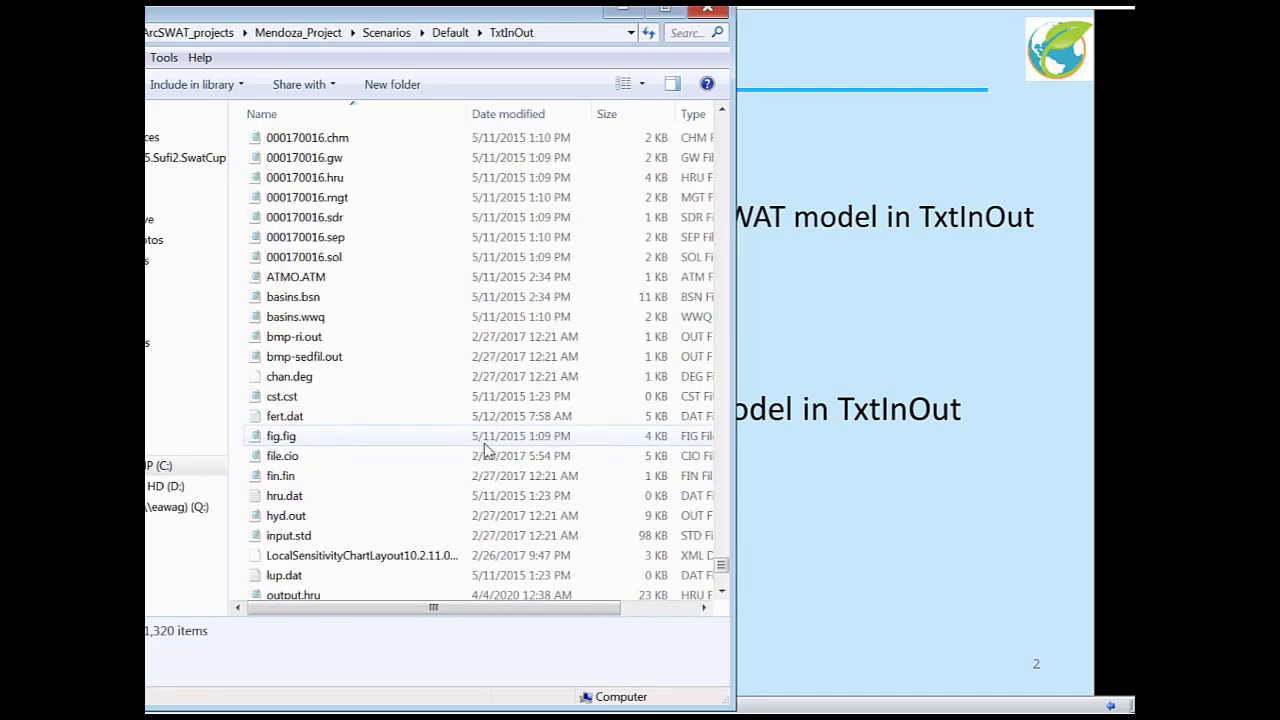
Look through the output files in TxtInOut, from output.hru and output.rch to output.std, output.sub and watout.dat
{"action": "scroll", "coordinate": [484, 447], "scroll_direction": "down", "scroll_amount": 5}
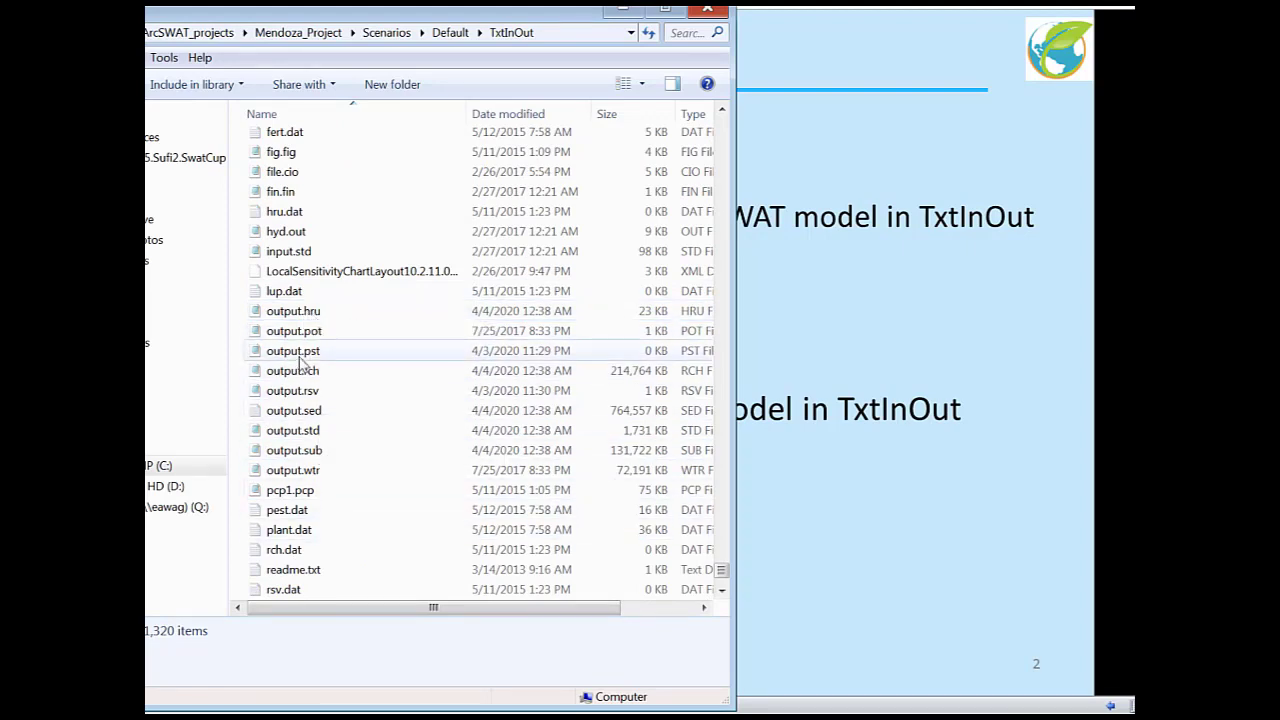
{"action": "left_click", "coordinate": [318, 313]}
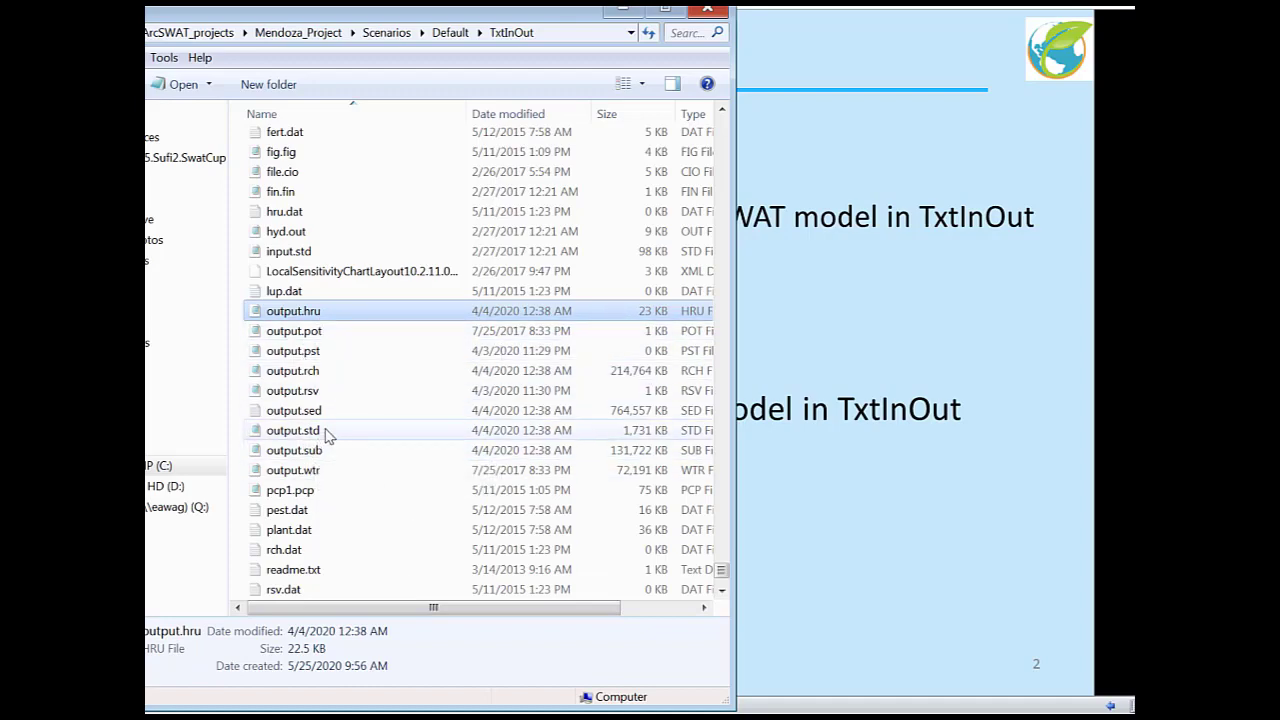
{"action": "scroll", "coordinate": [326, 436], "scroll_direction": "down", "scroll_amount": 4}
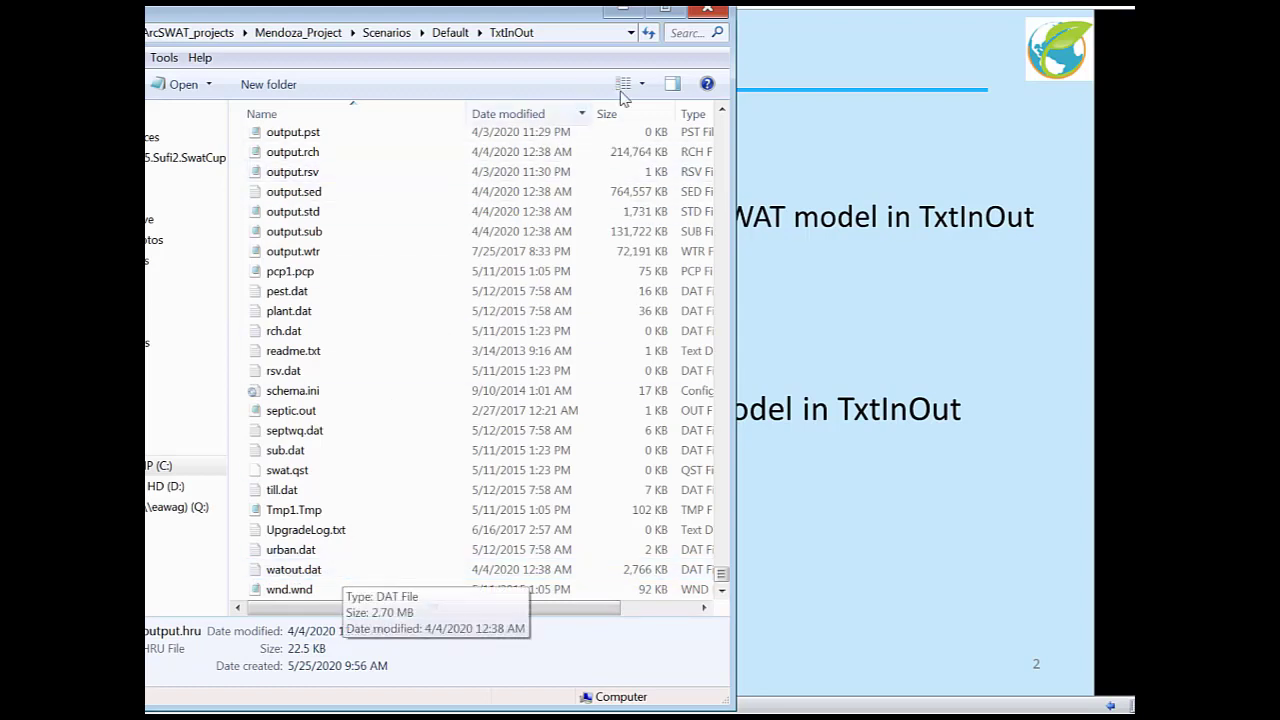
Switch to the slide show and reveal the SWATCUP definition on the "What is What?" slide
{"action": "left_click", "coordinate": [904, 558]}
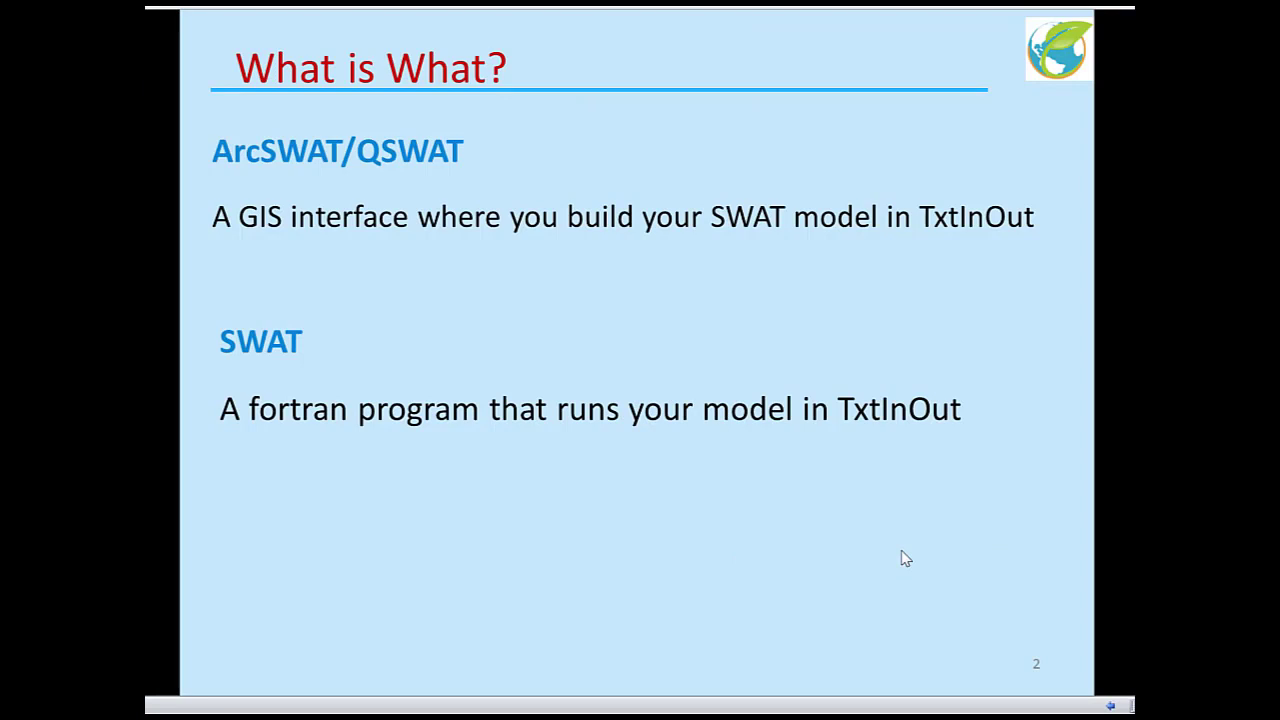
{"action": "left_click", "coordinate": [902, 551]}
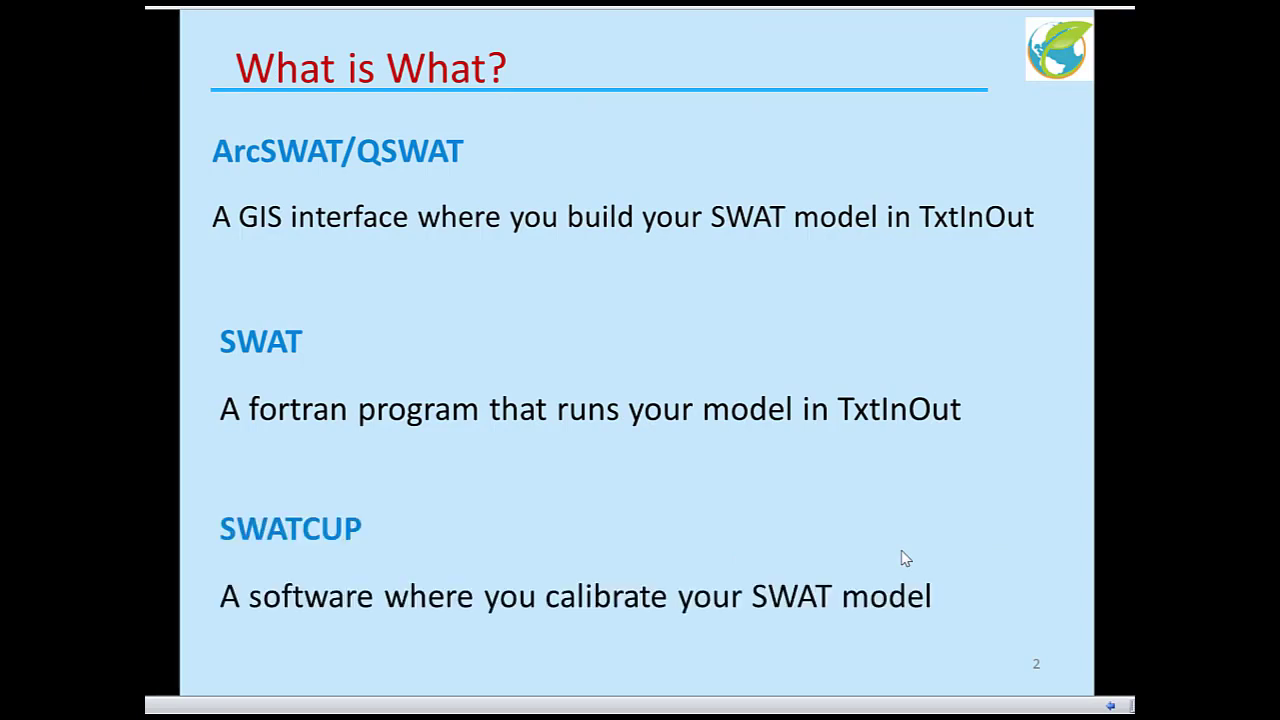
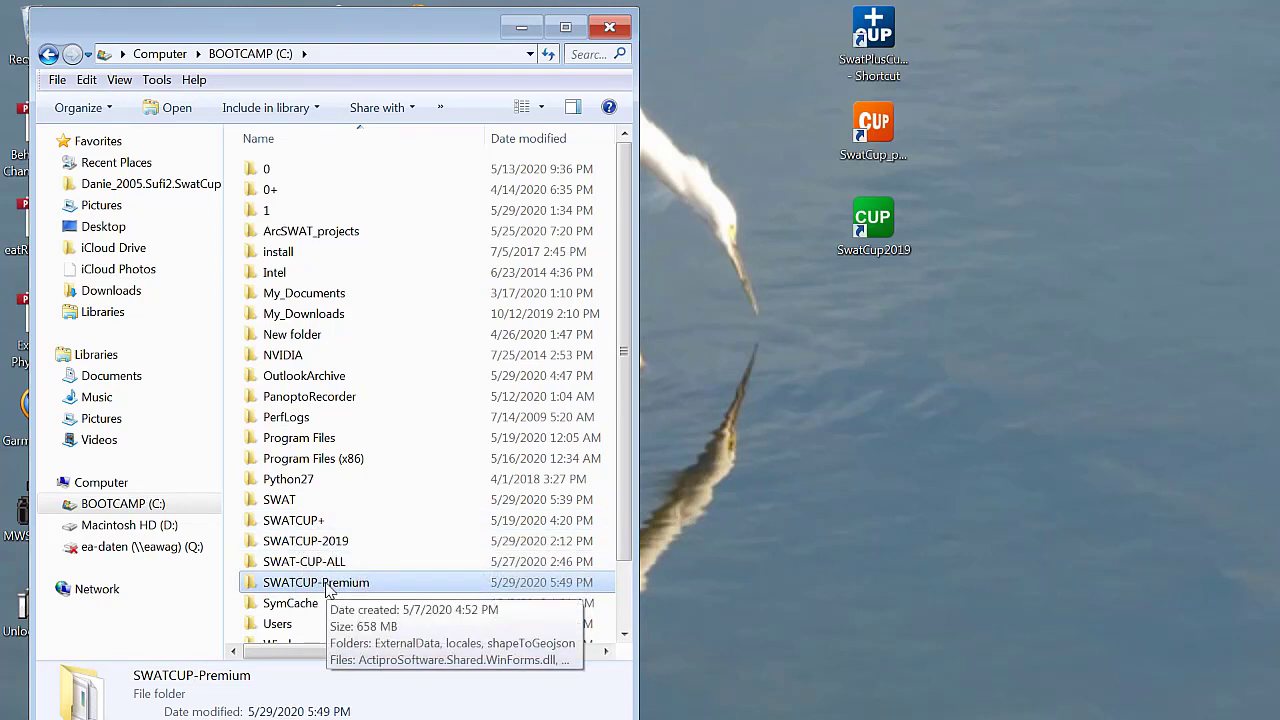
Open the SWATCUP-Premium folder on the C: drive and look through its program files, including SwatCup.exe
{"action": "double_click", "coordinate": [327, 588]}
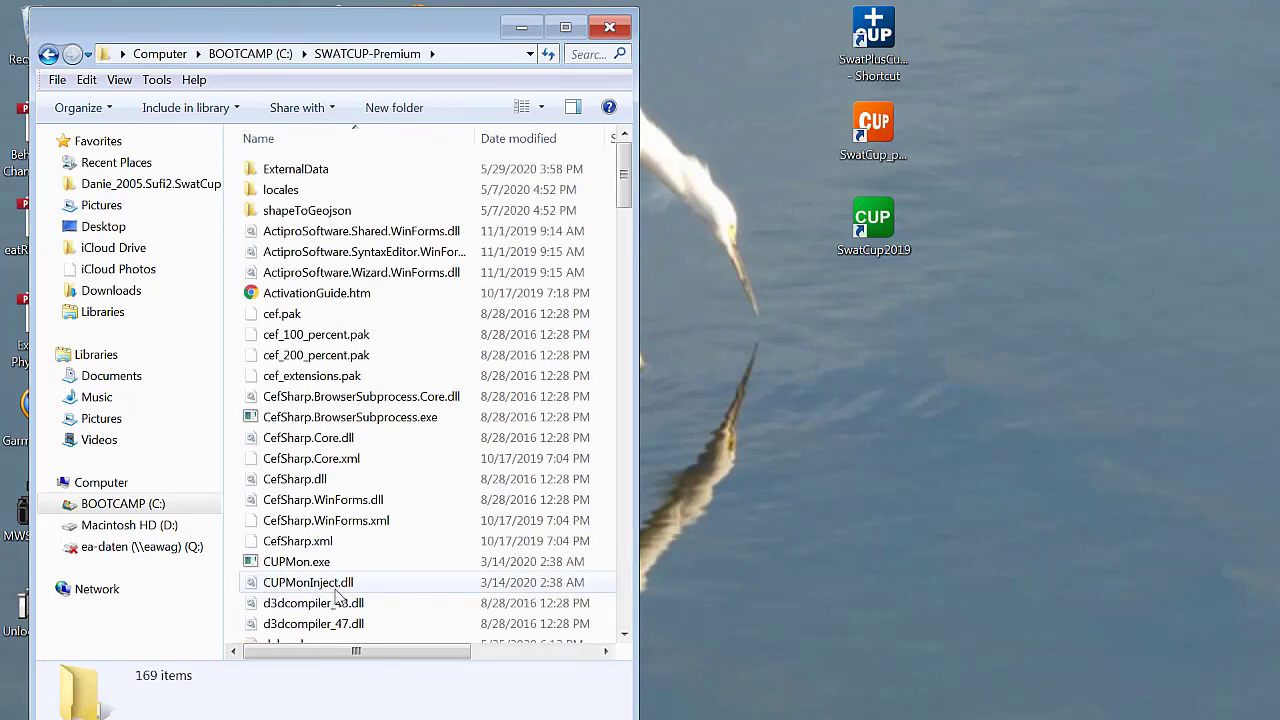
{"action": "left_click_drag", "start_coordinate": [477, 28], "coordinate": [471, 22]}
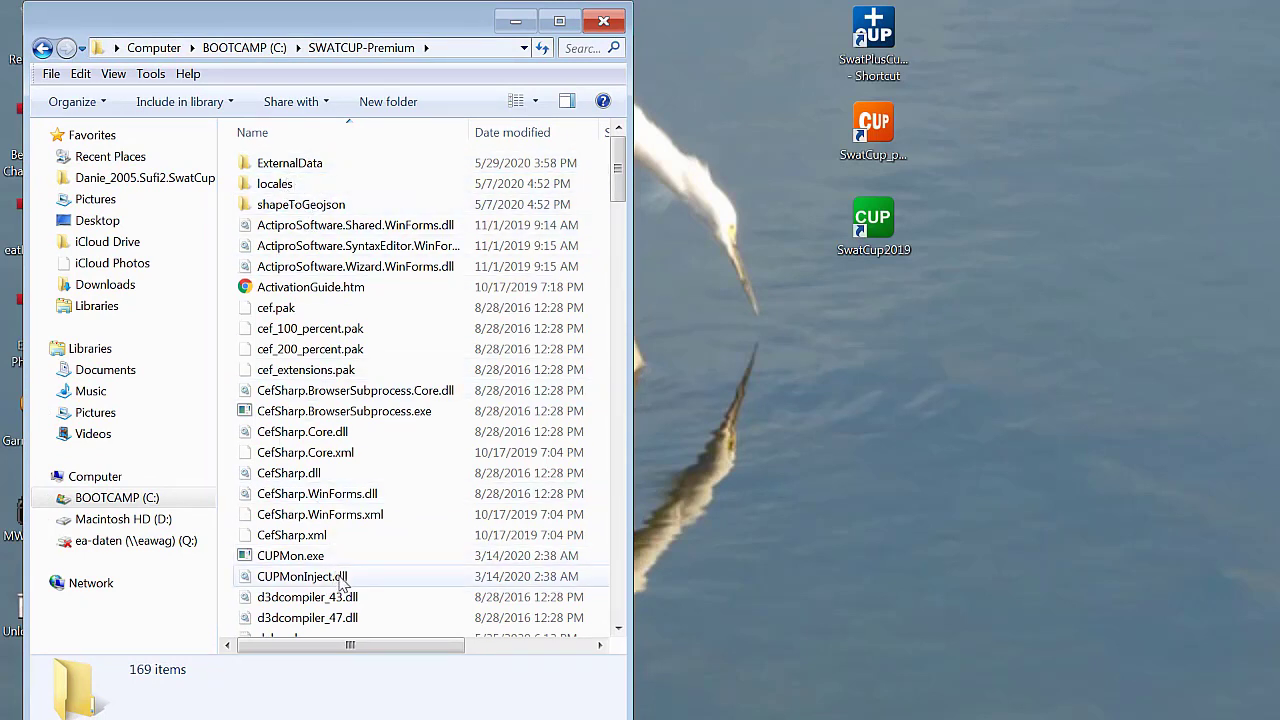
{"action": "scroll", "coordinate": [484, 502], "scroll_direction": "down", "scroll_amount": 1}
{"action": "scroll", "coordinate": [484, 502], "scroll_direction": "down", "scroll_amount": 2}
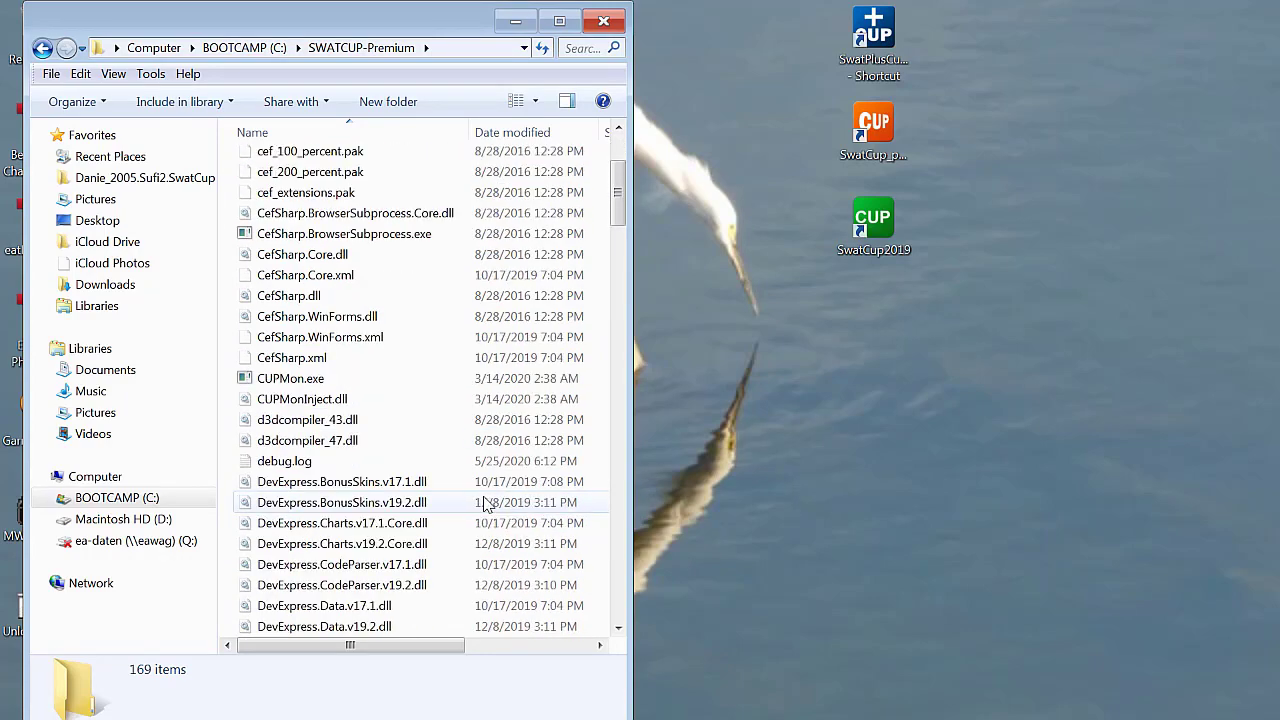
{"action": "left_click_drag", "start_coordinate": [619, 192], "coordinate": [605, 597]}
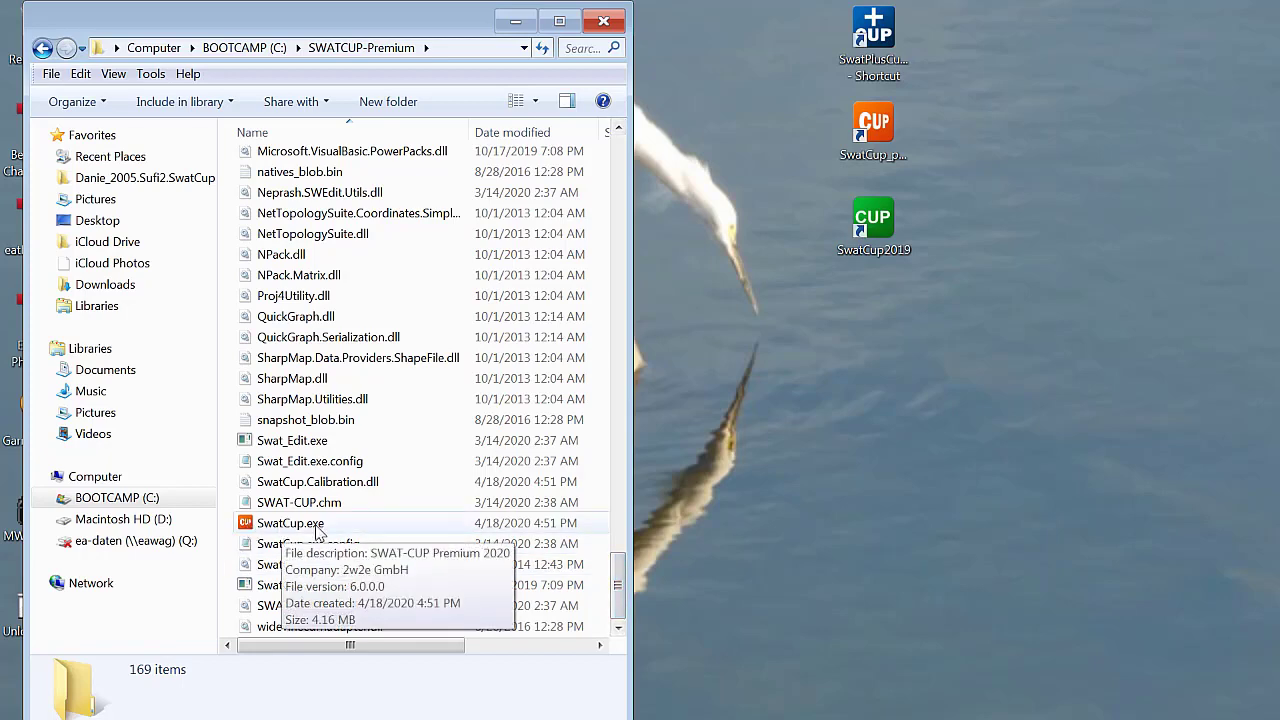
{"action": "left_click_drag", "start_coordinate": [617, 586], "coordinate": [659, 163]}
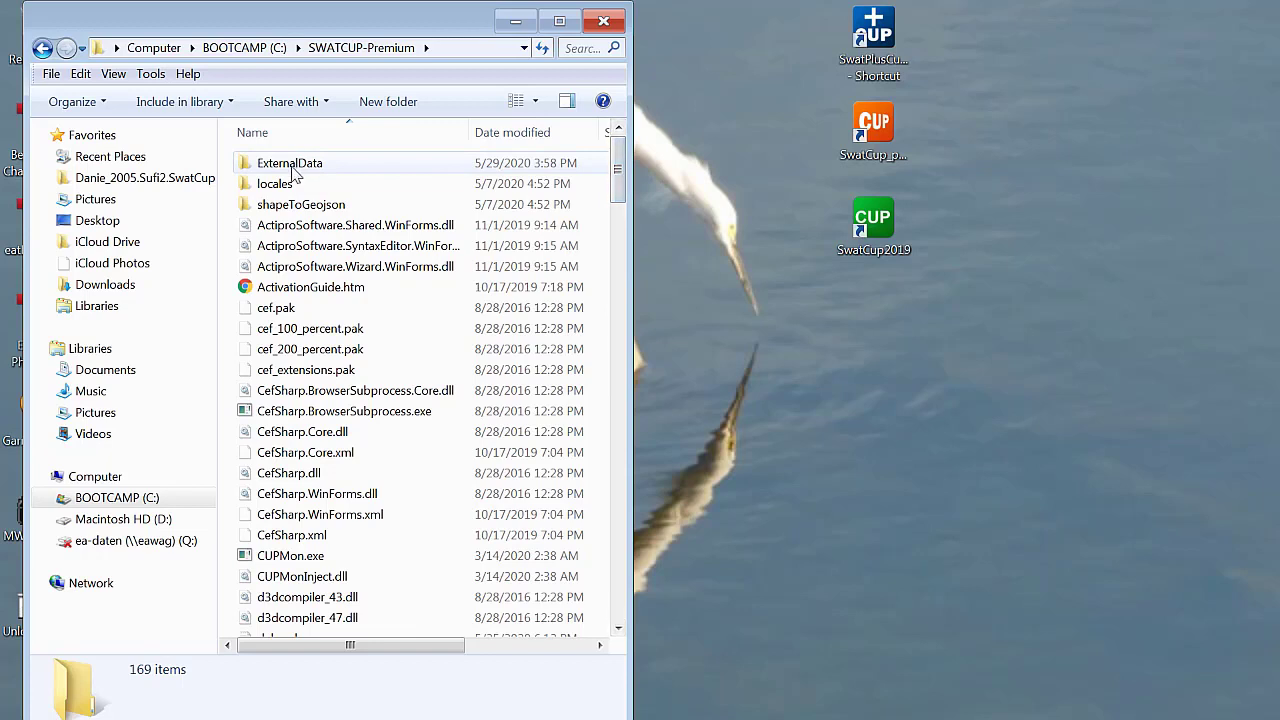
Open Usermanual_Swat-Cup_Premium.pdf from the ExternalData > References folder and set its zoom to 125%
{"action": "double_click", "coordinate": [292, 170]}
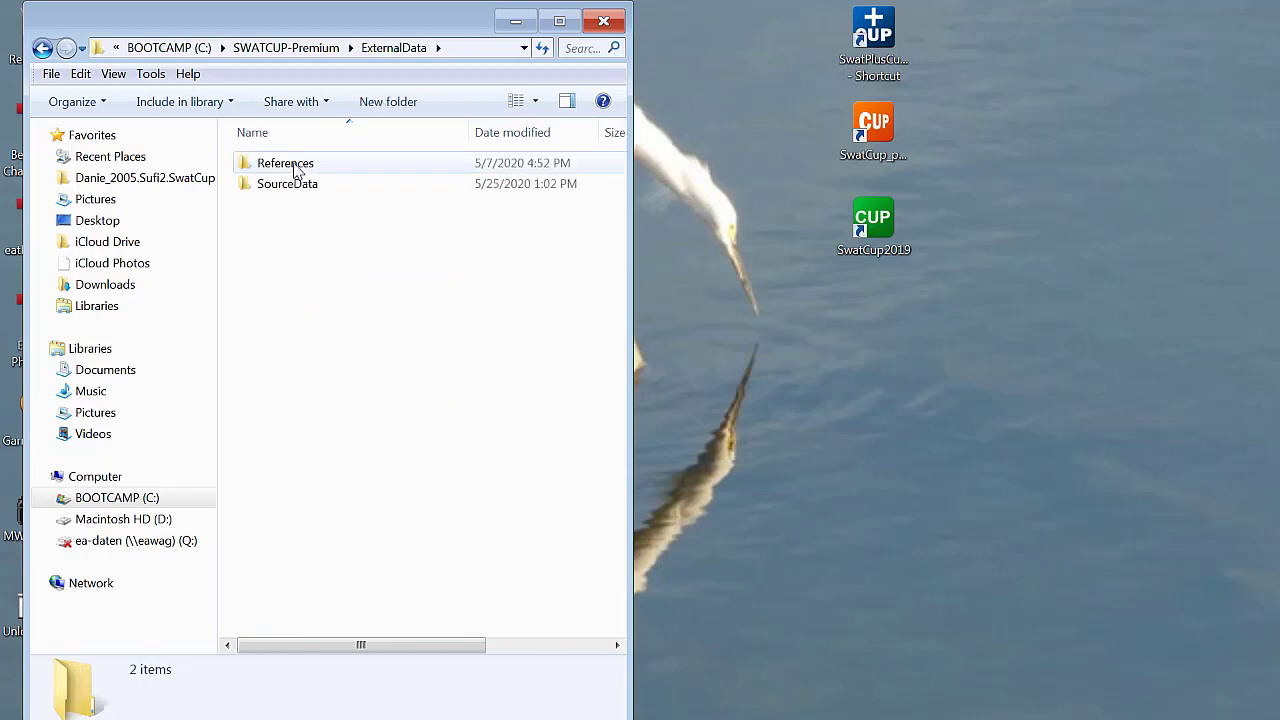
{"action": "double_click", "coordinate": [295, 170]}
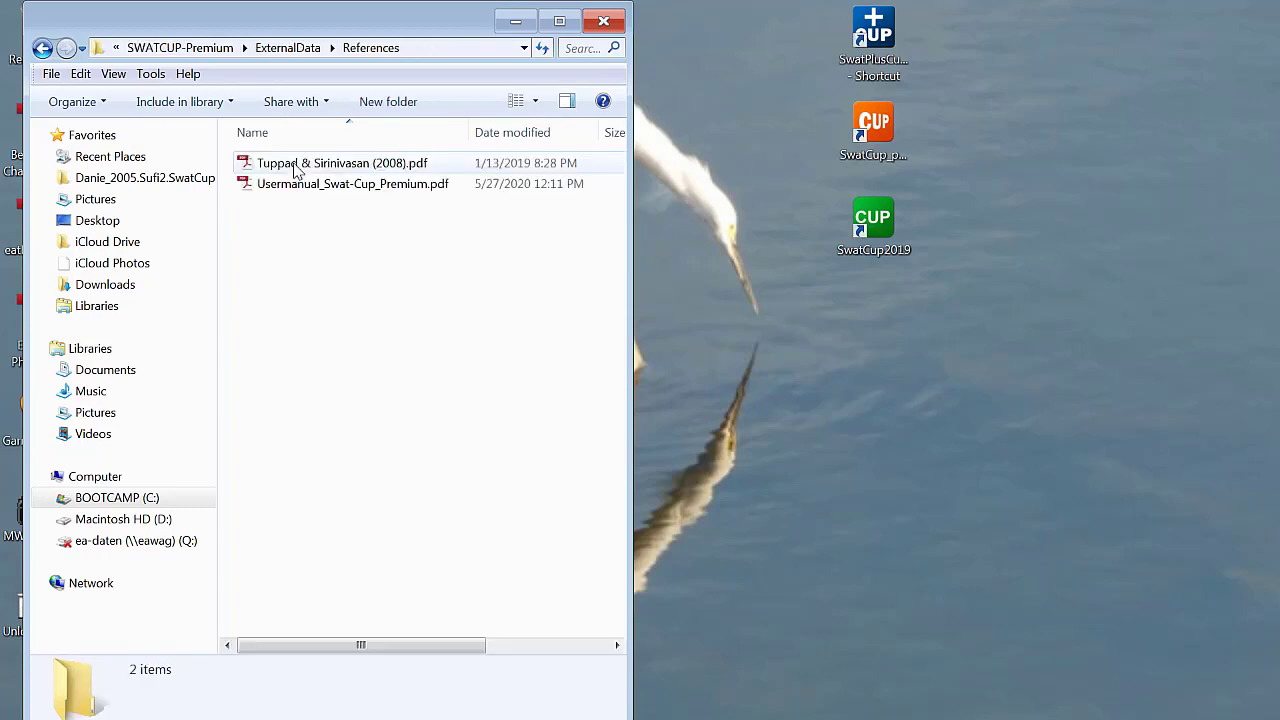
{"action": "double_click", "coordinate": [297, 186]}
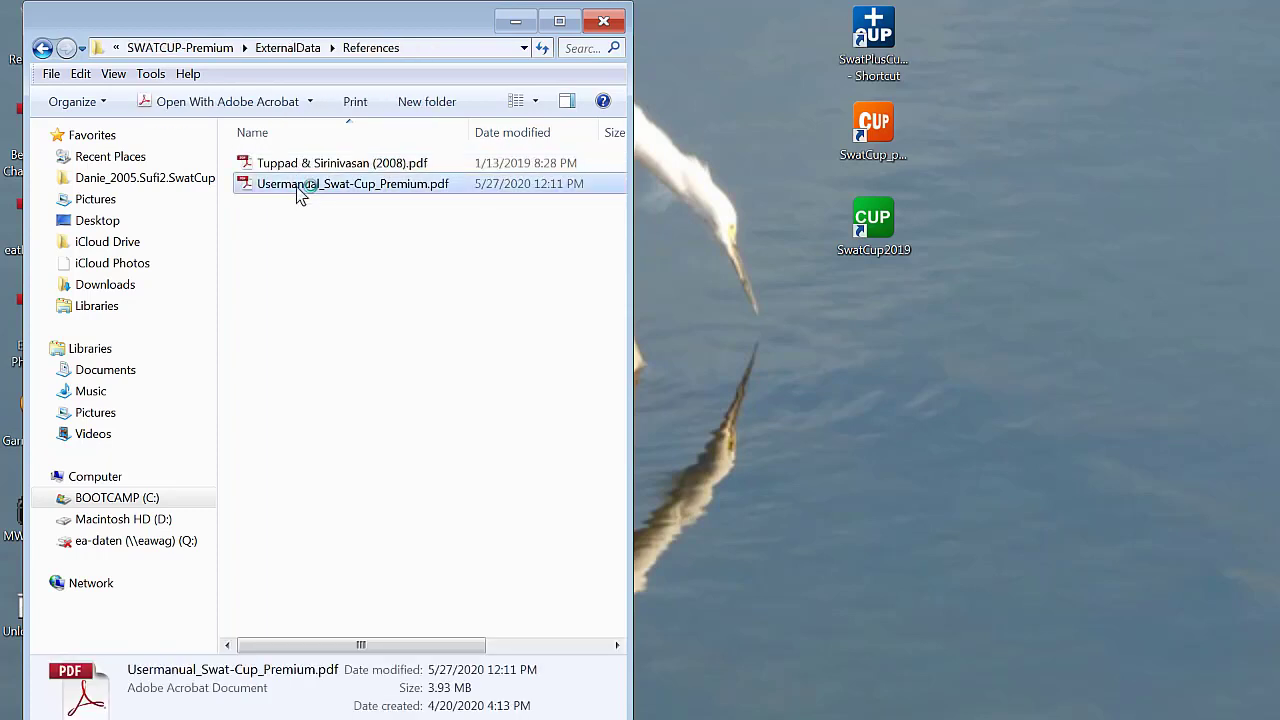
{"action": "left_click", "coordinate": [510, 64]}
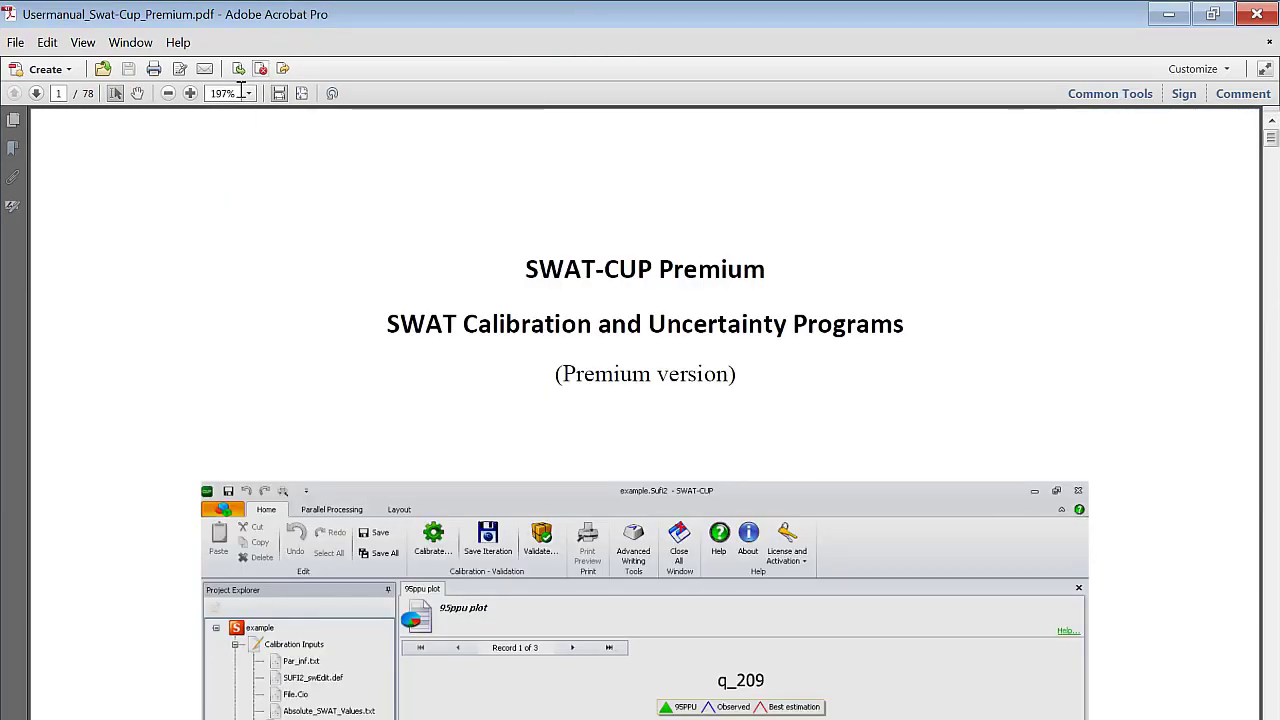
{"action": "left_click", "coordinate": [168, 93]}
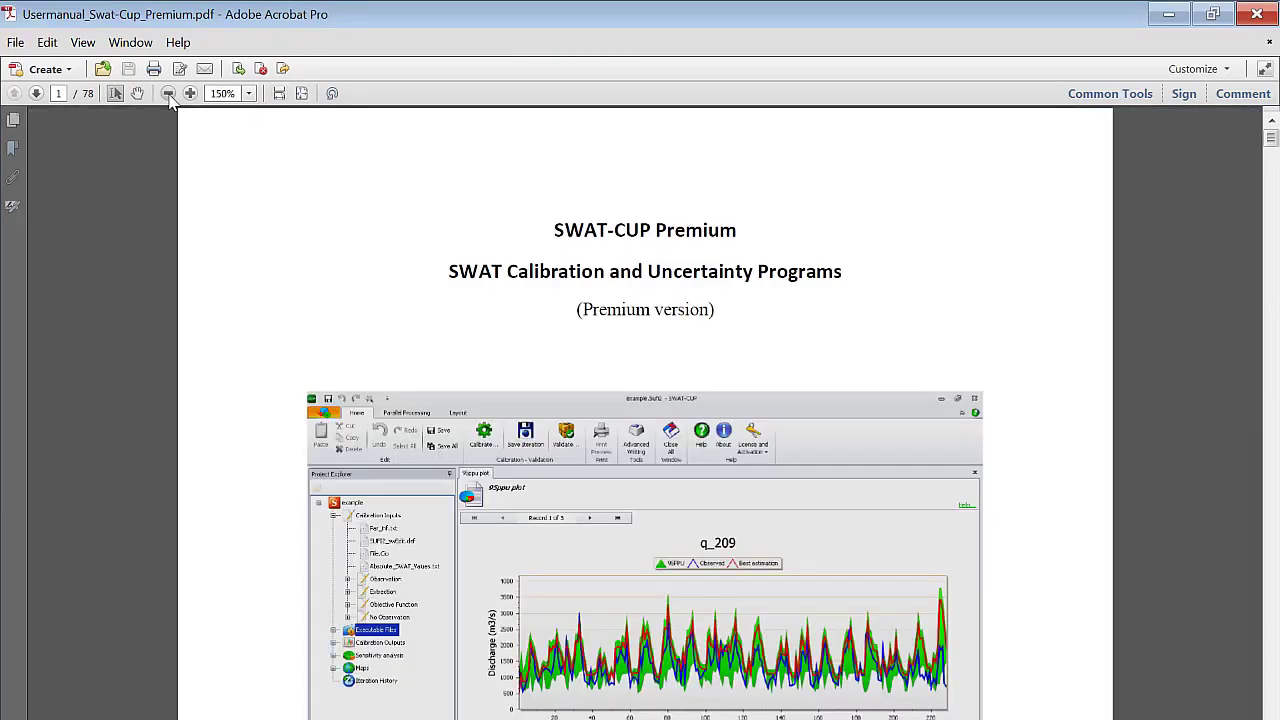
{"action": "left_click", "coordinate": [168, 93]}
Look through the manual from its title page to the SPE chapter and the conceptual basis of its uncertainty analysis
{"action": "scroll", "coordinate": [995, 462], "scroll_direction": "down", "scroll_amount": 3}
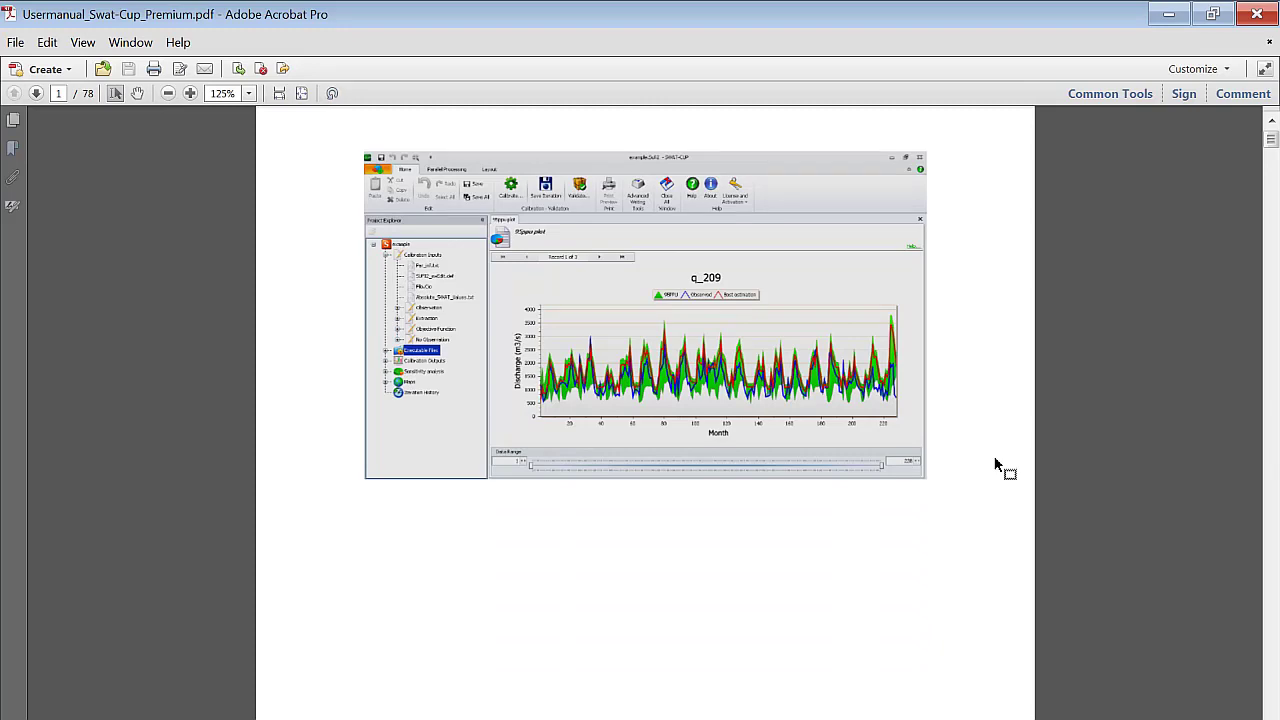
{"action": "scroll", "coordinate": [1260, 245], "scroll_direction": "down", "scroll_amount": 3}
{"action": "left_click_drag", "start_coordinate": [1271, 143], "coordinate": [1272, 260]}
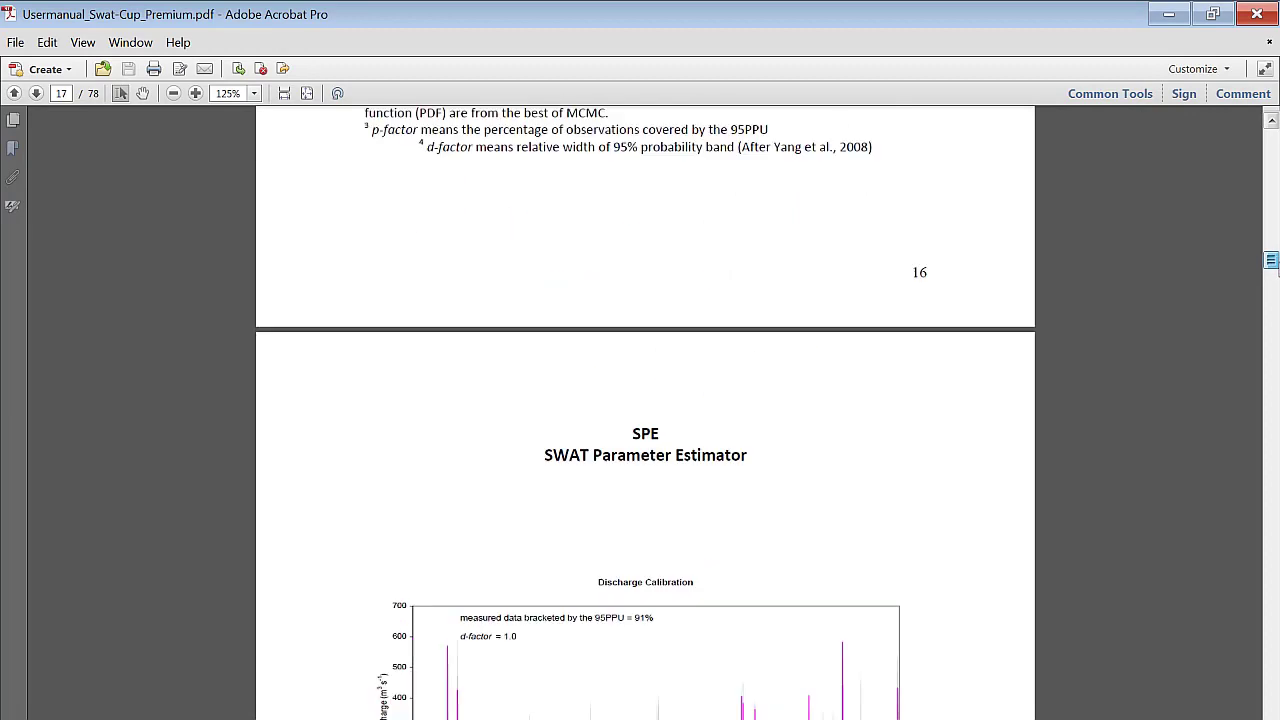
{"action": "left_click", "coordinate": [1274, 648]}
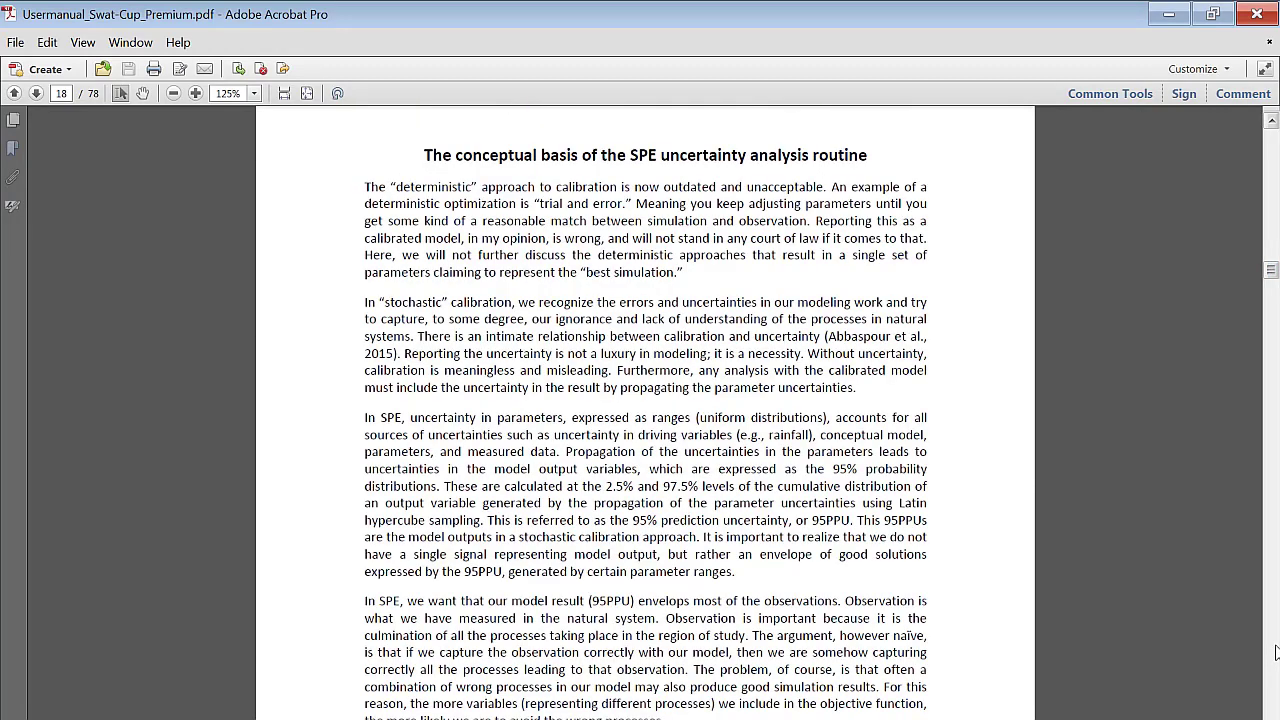
{"action": "left_click", "coordinate": [1274, 652]}
{"action": "left_click", "coordinate": [1274, 652]}
{"action": "left_click", "coordinate": [1274, 652]}
{"action": "left_click", "coordinate": [1274, 652]}
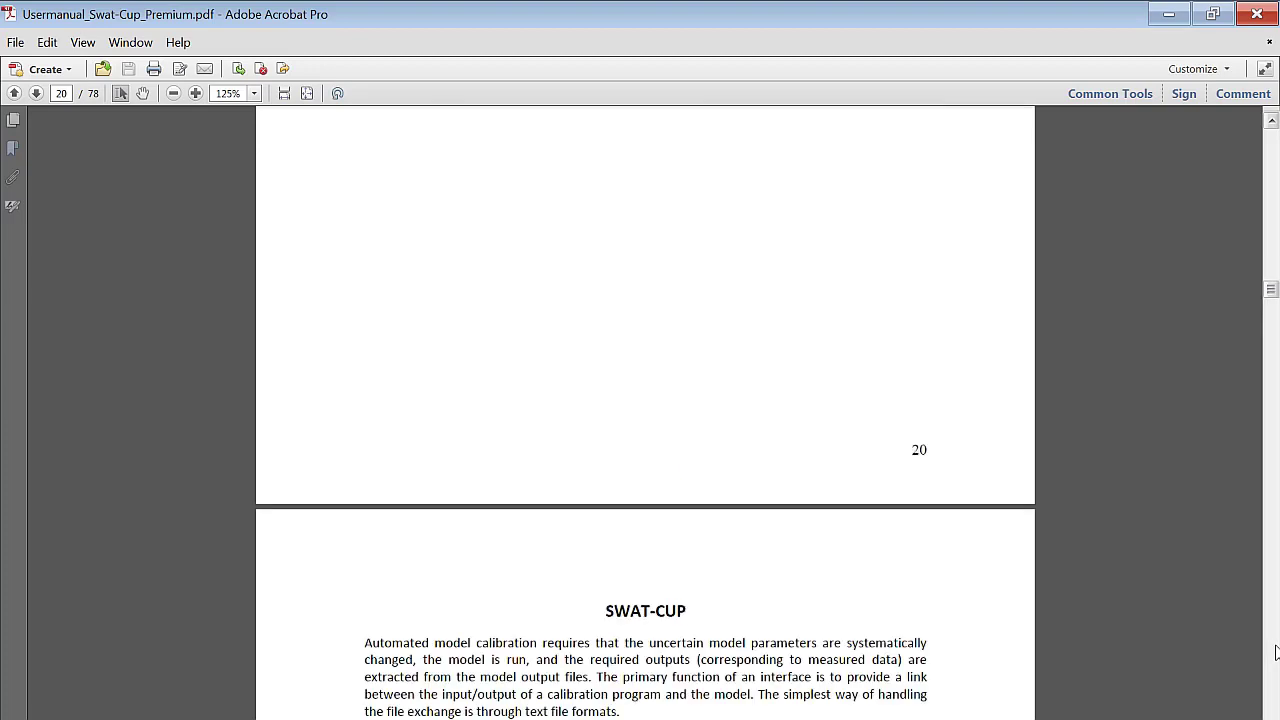
Look through the SWAT-CUP chapter, covering the program flowchart, new project setup and the SWAT Output Files section on page 25
{"action": "left_click", "coordinate": [1275, 652]}
{"action": "left_click", "coordinate": [1275, 652]}
{"action": "left_click", "coordinate": [1275, 652]}
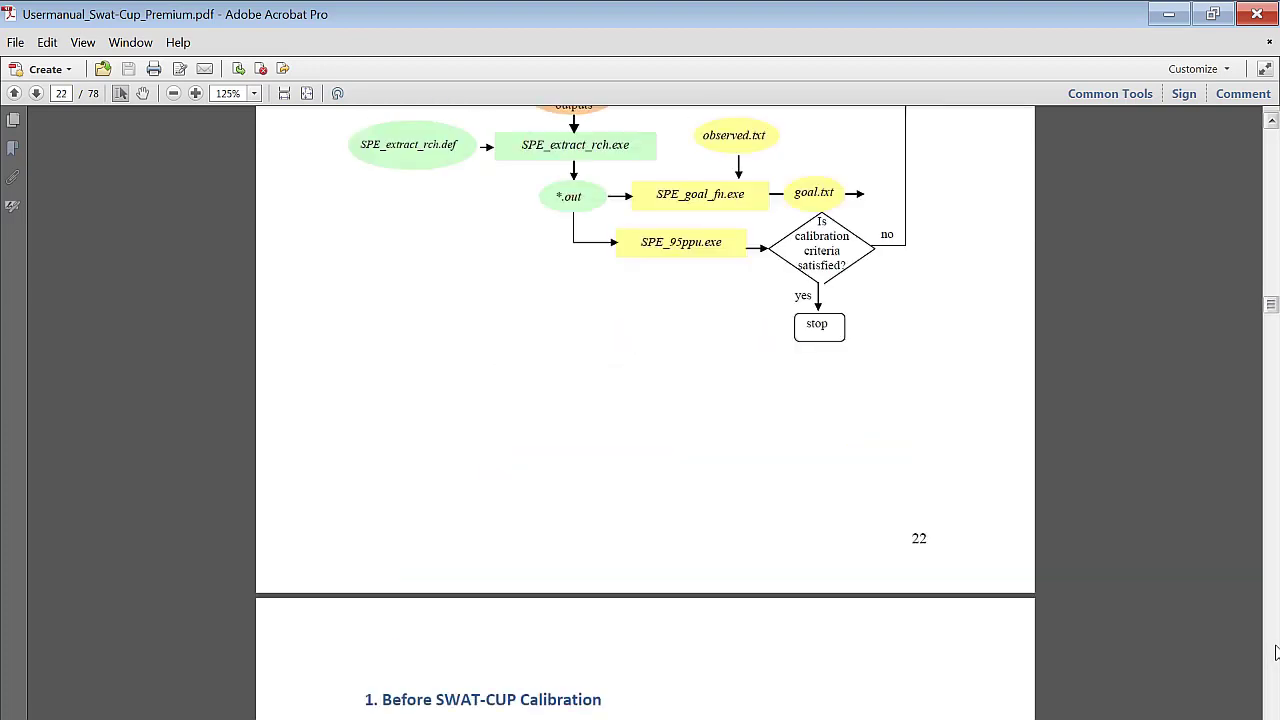
{"action": "left_click", "coordinate": [1275, 652]}
{"action": "left_click", "coordinate": [1275, 652]}
{"action": "left_click", "coordinate": [1275, 652]}
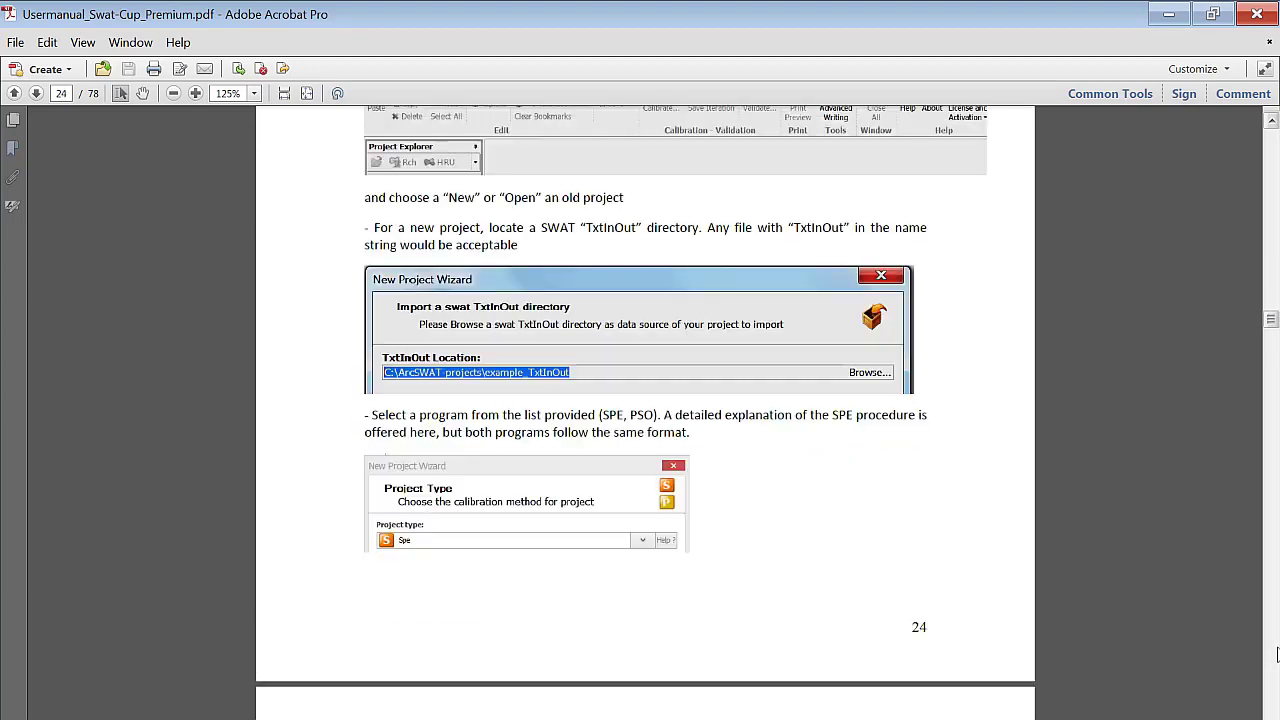
{"action": "scroll", "coordinate": [736, 538], "scroll_direction": "down", "scroll_amount": 3}
{"action": "scroll", "coordinate": [736, 538], "scroll_direction": "down", "scroll_amount": 8}
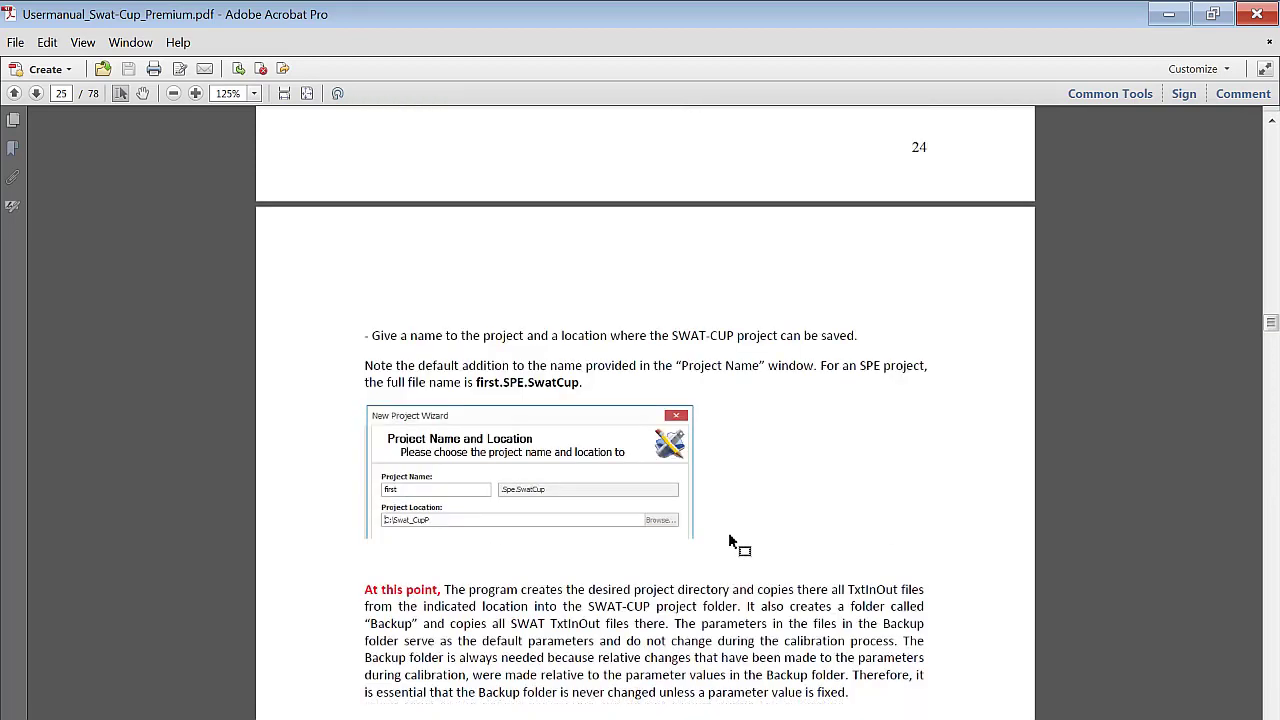
{"action": "scroll", "coordinate": [730, 535], "scroll_direction": "down", "scroll_amount": 2}
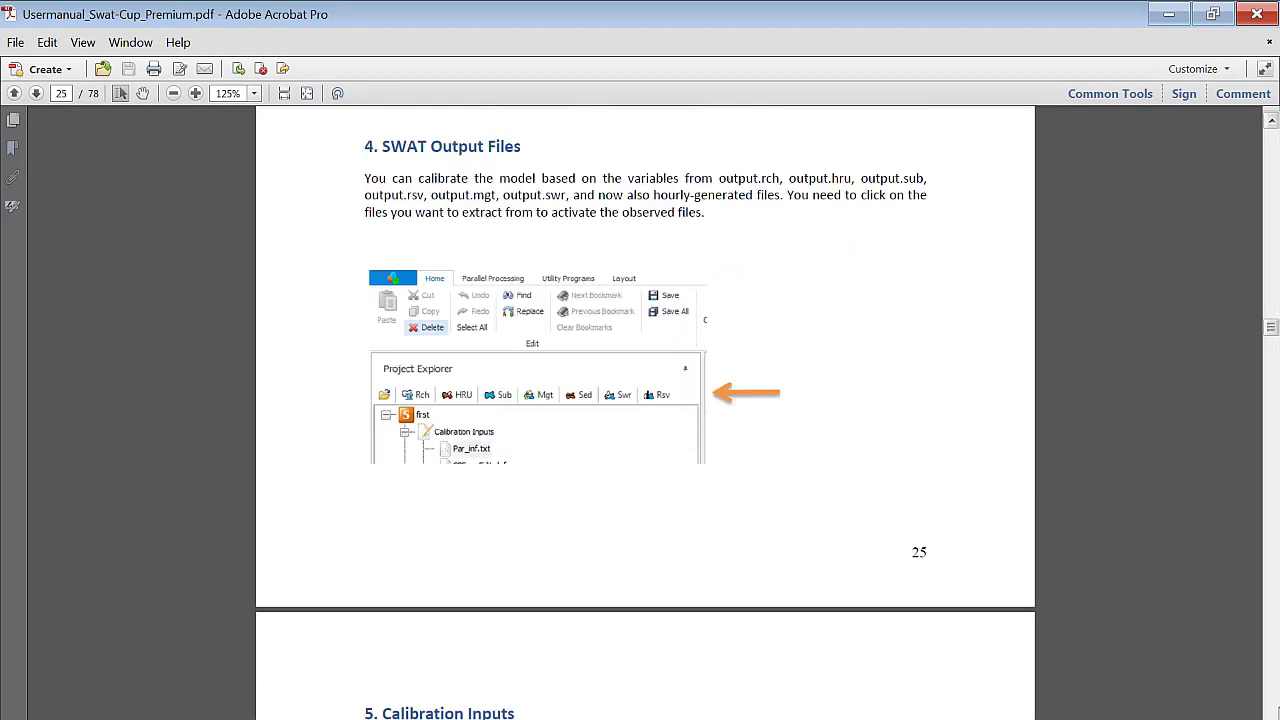
Page through the calibration inputs, observation and objective function sections of the manual up to page 32
{"action": "left_click", "coordinate": [1275, 683]}
{"action": "left_click", "coordinate": [1275, 683]}
{"action": "left_click", "coordinate": [1275, 683]}
{"action": "left_click", "coordinate": [1275, 683]}
{"action": "left_click", "coordinate": [1275, 683]}
{"action": "left_click", "coordinate": [1275, 683]}
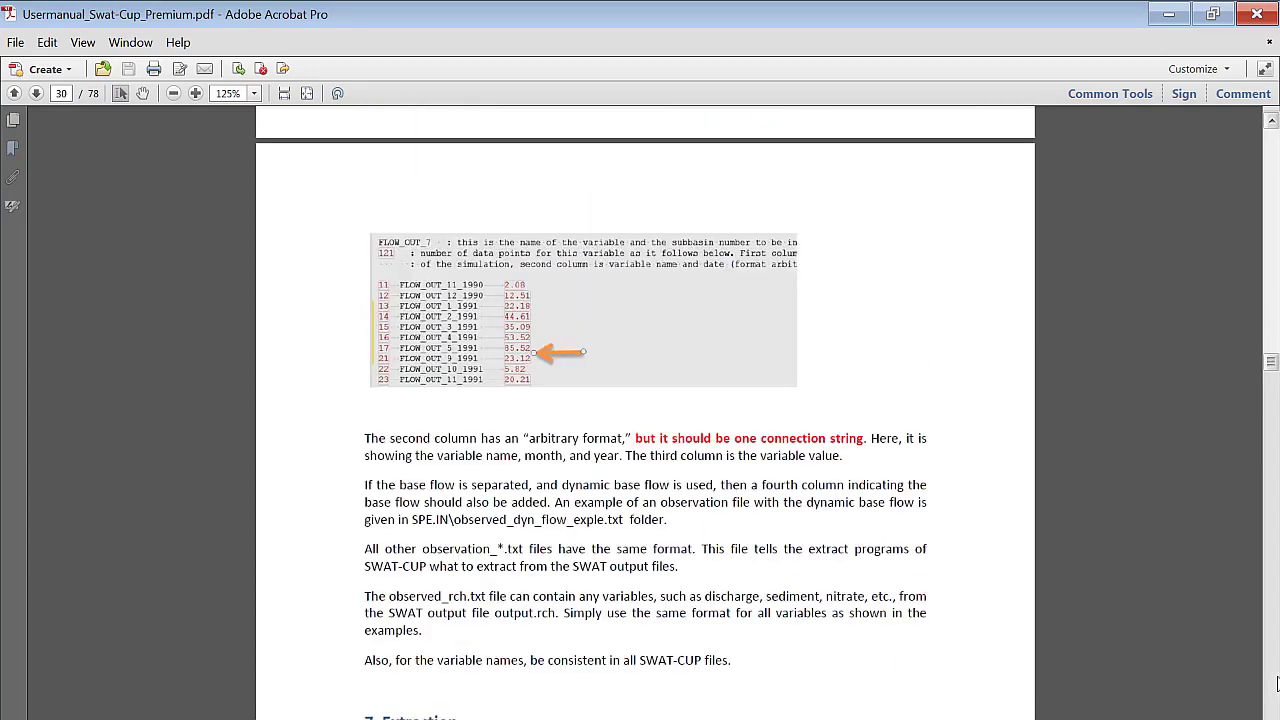
{"action": "left_click", "coordinate": [1275, 683]}
{"action": "left_click", "coordinate": [1275, 683]}
{"action": "left_click", "coordinate": [1275, 683]}
{"action": "left_click", "coordinate": [1275, 683]}
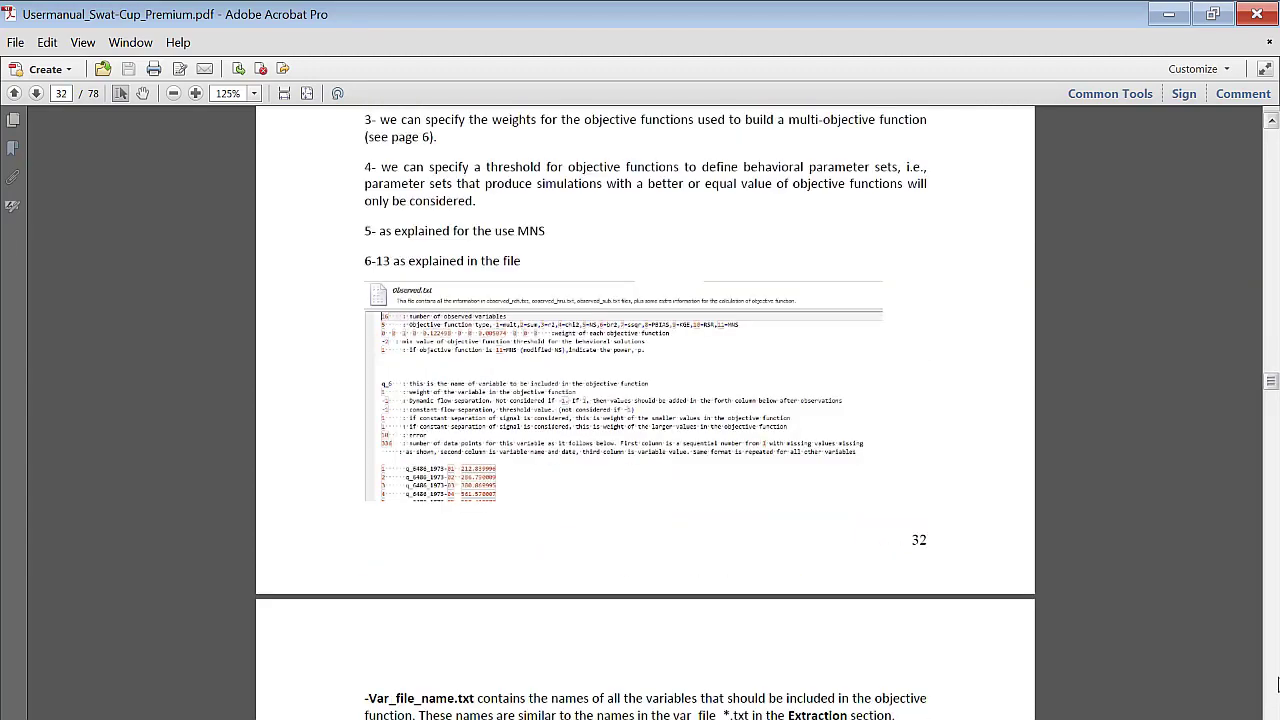
Page onward through the manual to the "Parameterization in SWAT-CUP" section on page 50
{"action": "left_click", "coordinate": [1275, 683]}
{"action": "left_click", "coordinate": [1275, 683]}
{"action": "left_click", "coordinate": [1275, 683]}
{"action": "left_click", "coordinate": [1275, 683]}
{"action": "left_click", "coordinate": [1275, 683]}
{"action": "left_click", "coordinate": [1275, 683]}
{"action": "left_click", "coordinate": [1275, 683]}
{"action": "left_click", "coordinate": [1275, 683]}
{"action": "left_click", "coordinate": [1275, 683]}
{"action": "left_click", "coordinate": [1275, 683]}
{"action": "left_click", "coordinate": [1275, 683]}
{"action": "left_click", "coordinate": [1275, 683]}
{"action": "left_click", "coordinate": [1275, 683]}
{"action": "left_click", "coordinate": [1275, 683]}
{"action": "left_click", "coordinate": [1275, 683]}
{"action": "left_click", "coordinate": [1275, 683]}
{"action": "left_click", "coordinate": [1275, 683]}
{"action": "left_click", "coordinate": [1275, 683]}
{"action": "left_click", "coordinate": [1275, 683]}
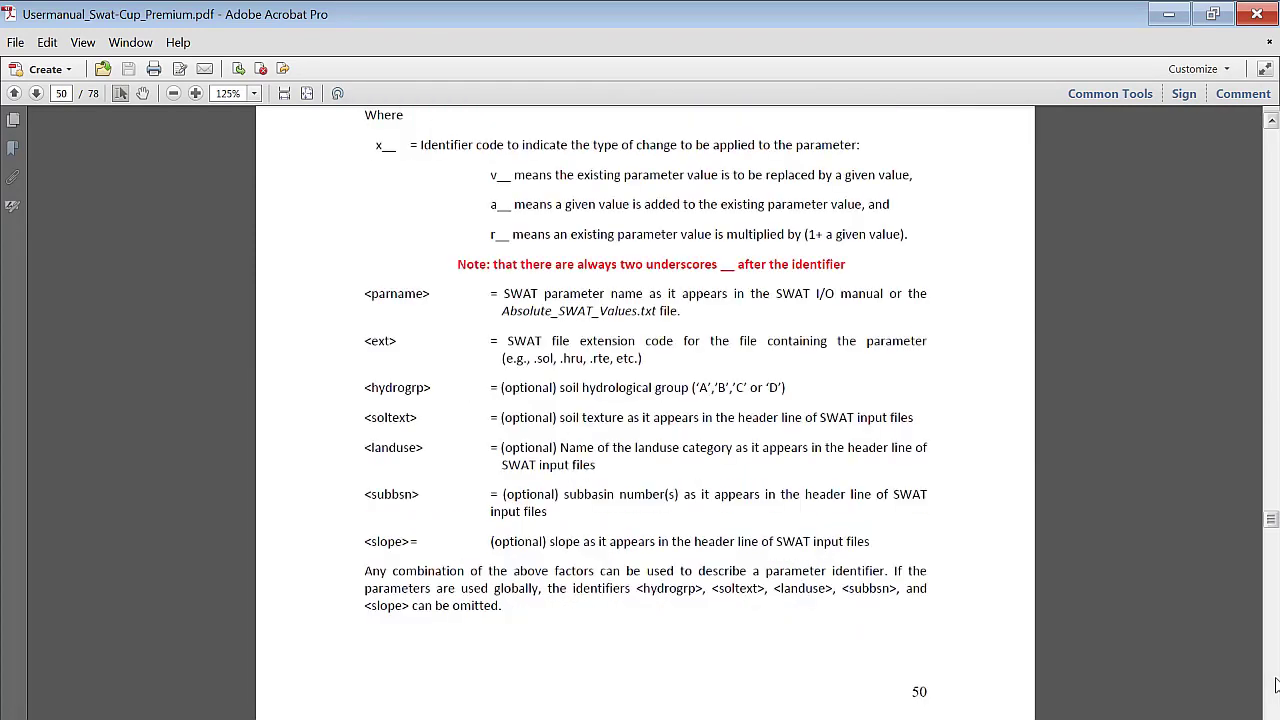
{"action": "scroll", "coordinate": [797, 510], "scroll_direction": "up", "scroll_amount": 8}
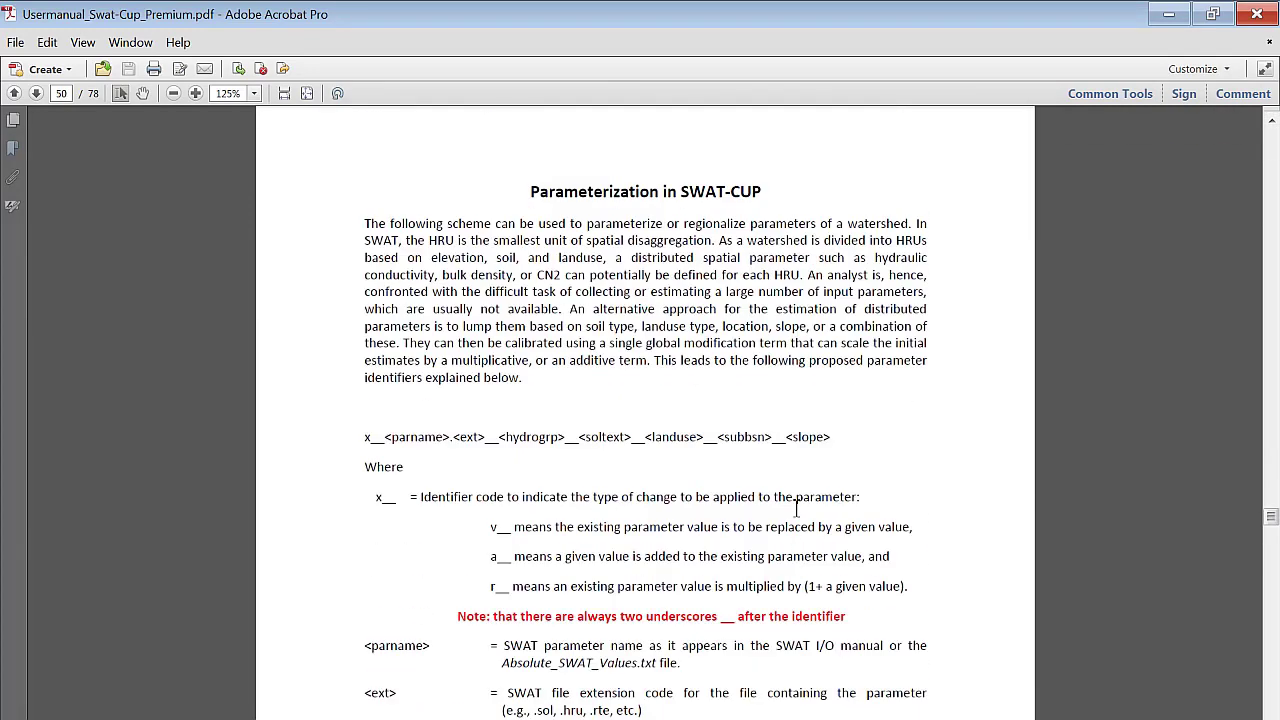
Read the parameter identifier scheme on page 50, highlighting the line that explains the r__ identifier
{"action": "scroll", "coordinate": [797, 510], "scroll_direction": "down", "scroll_amount": 3}
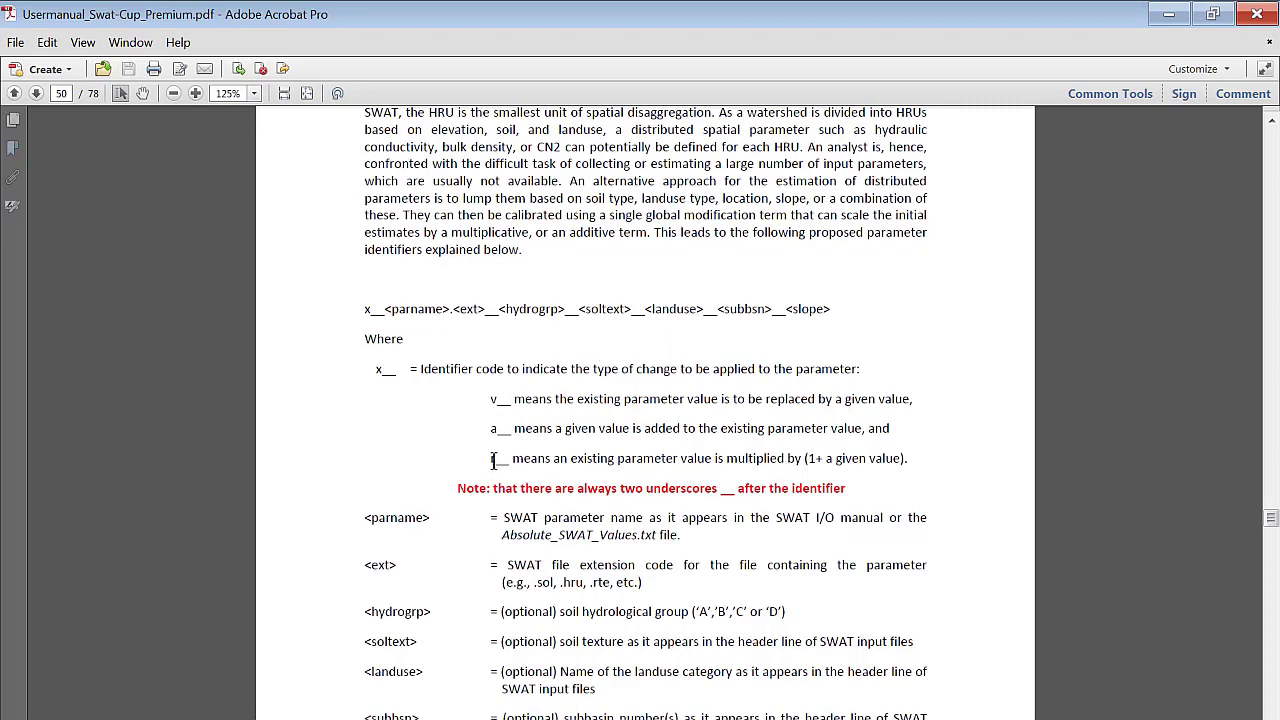
{"action": "left_click_drag", "start_coordinate": [489, 460], "coordinate": [907, 462]}
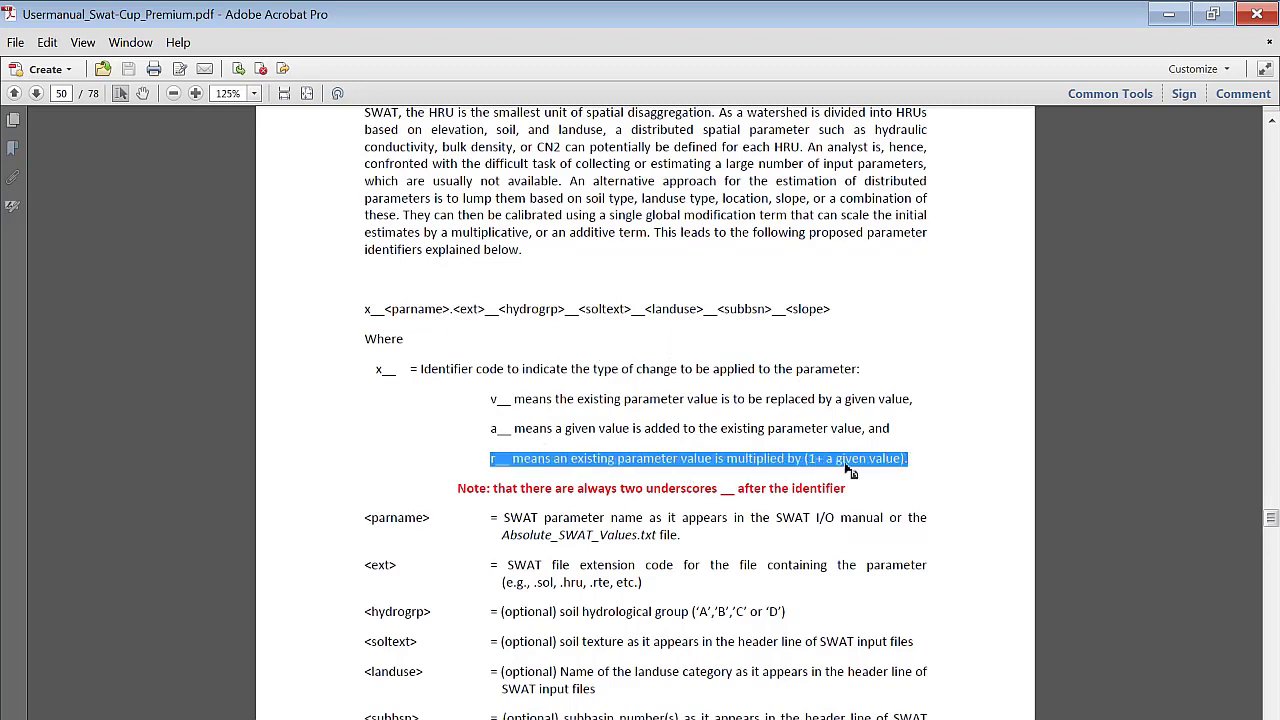
{"action": "scroll", "coordinate": [677, 468], "scroll_direction": "down", "scroll_amount": 2}
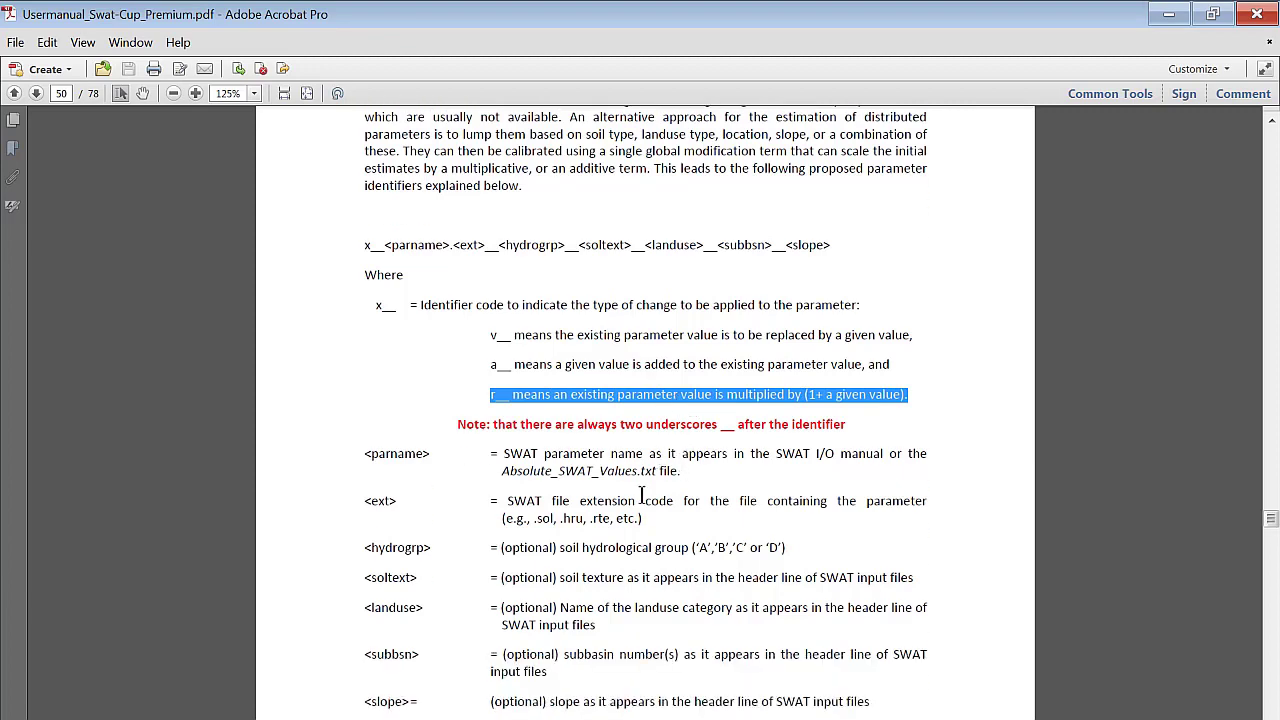
{"action": "scroll", "coordinate": [656, 477], "scroll_direction": "down", "scroll_amount": 15}
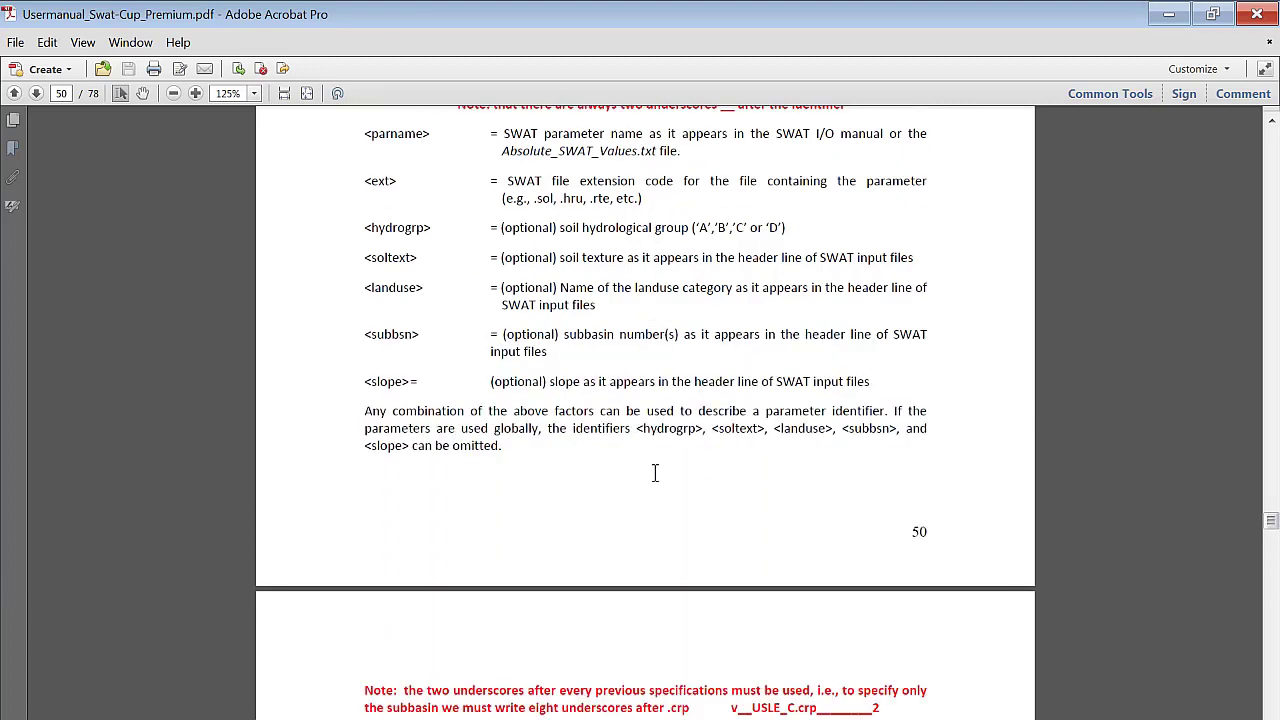
Examine the example tables for specifying soil and management parameters, continuing to the end of page 53
{"action": "scroll", "coordinate": [655, 480], "scroll_direction": "down", "scroll_amount": 6}
{"action": "scroll", "coordinate": [787, 520], "scroll_direction": "down", "scroll_amount": 3}
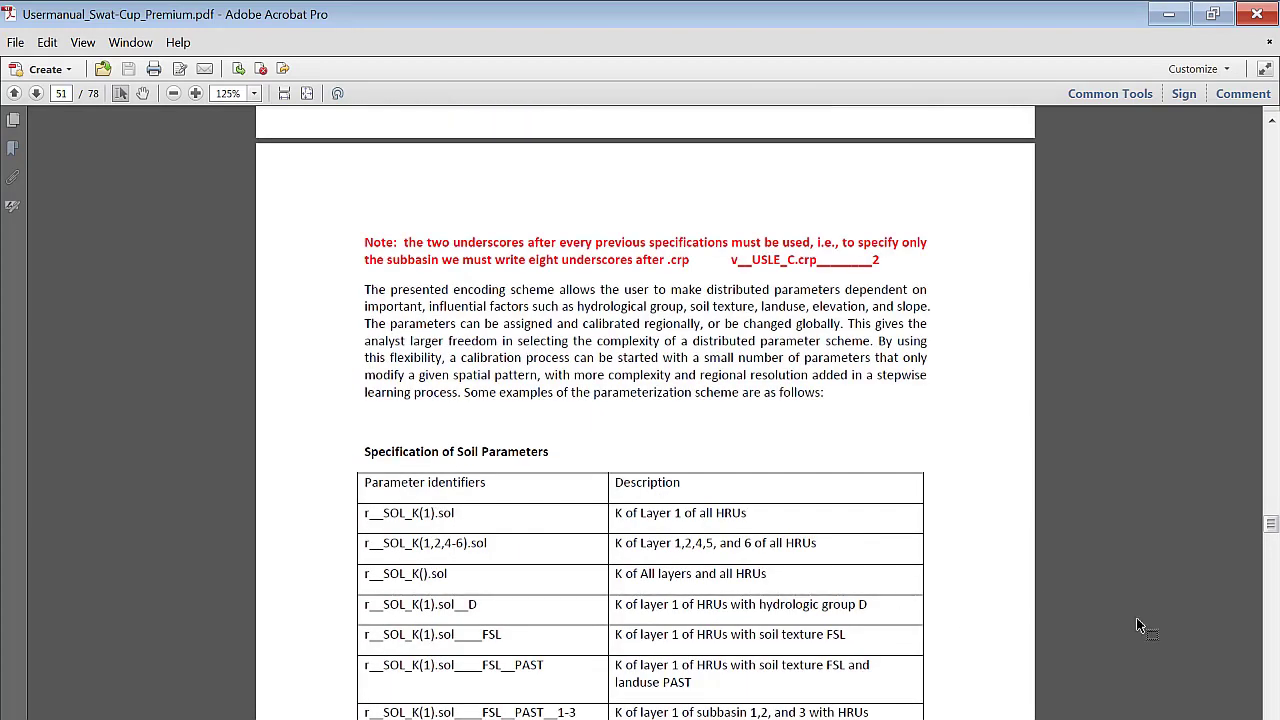
{"action": "left_click", "coordinate": [1272, 685]}
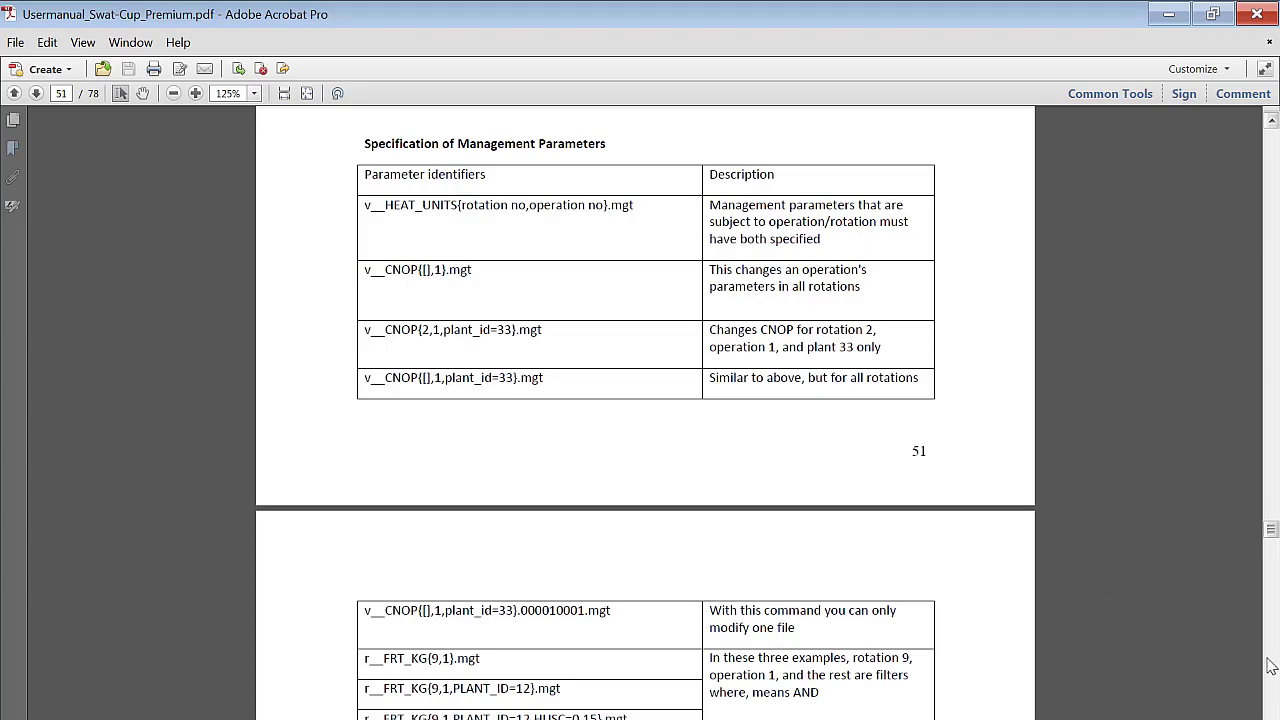
{"action": "left_click", "coordinate": [1270, 668]}
{"action": "left_click", "coordinate": [1270, 668]}
{"action": "left_click", "coordinate": [1270, 668]}
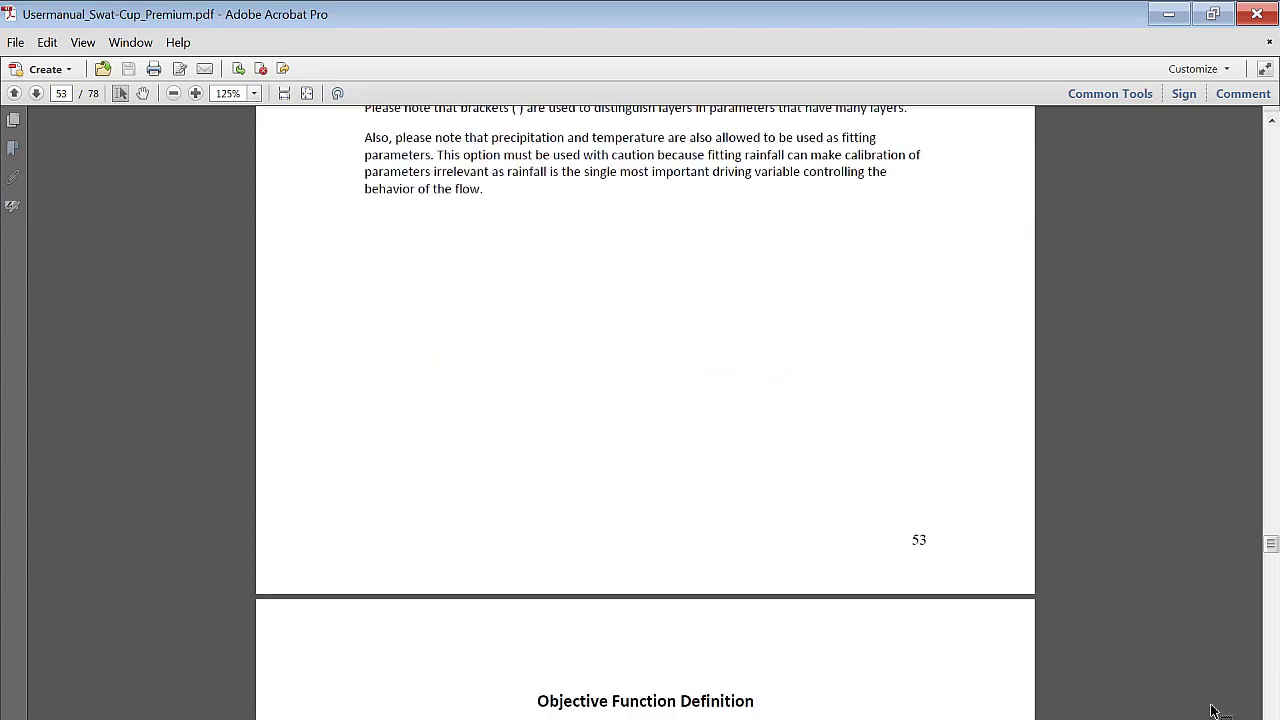
Page through the manual's objective function definitions and on to the sensitivity analysis section after page 60, closing the manual at the end
{"action": "left_click", "coordinate": [1274, 680]}
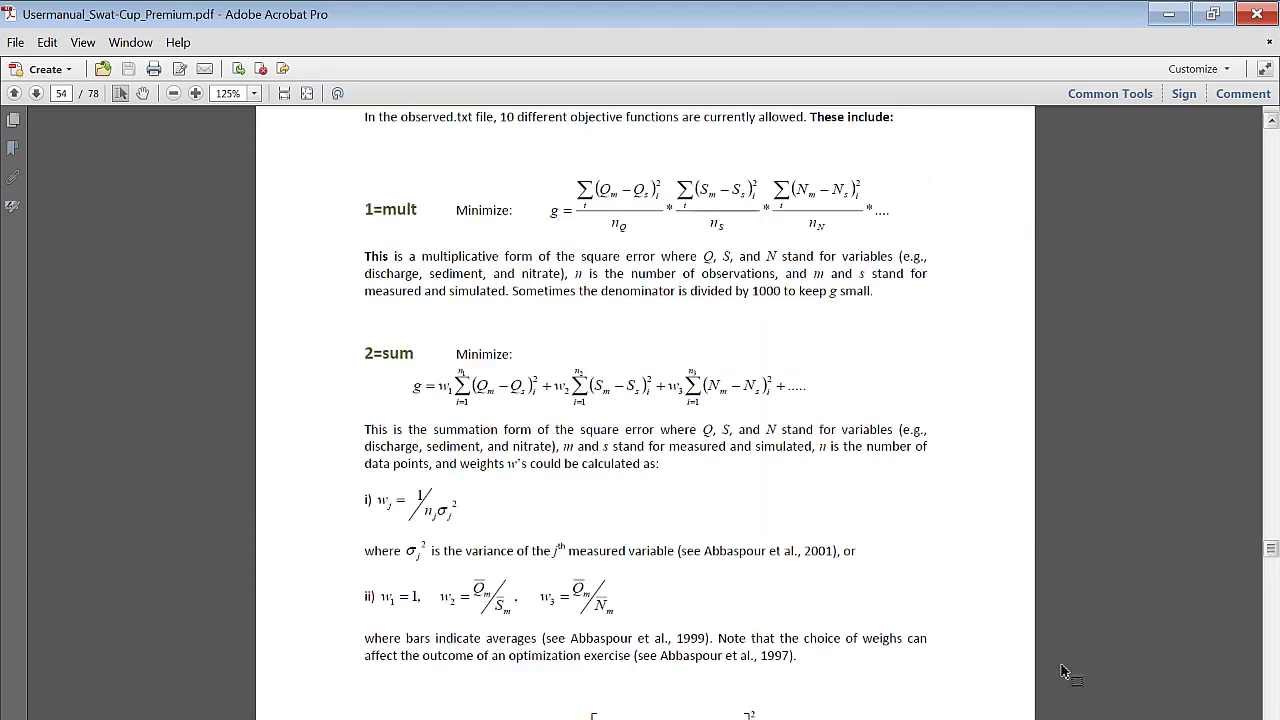
{"action": "scroll", "coordinate": [850, 374], "scroll_direction": "down", "scroll_amount": 3}
{"action": "scroll", "coordinate": [826, 385], "scroll_direction": "down", "scroll_amount": 9}
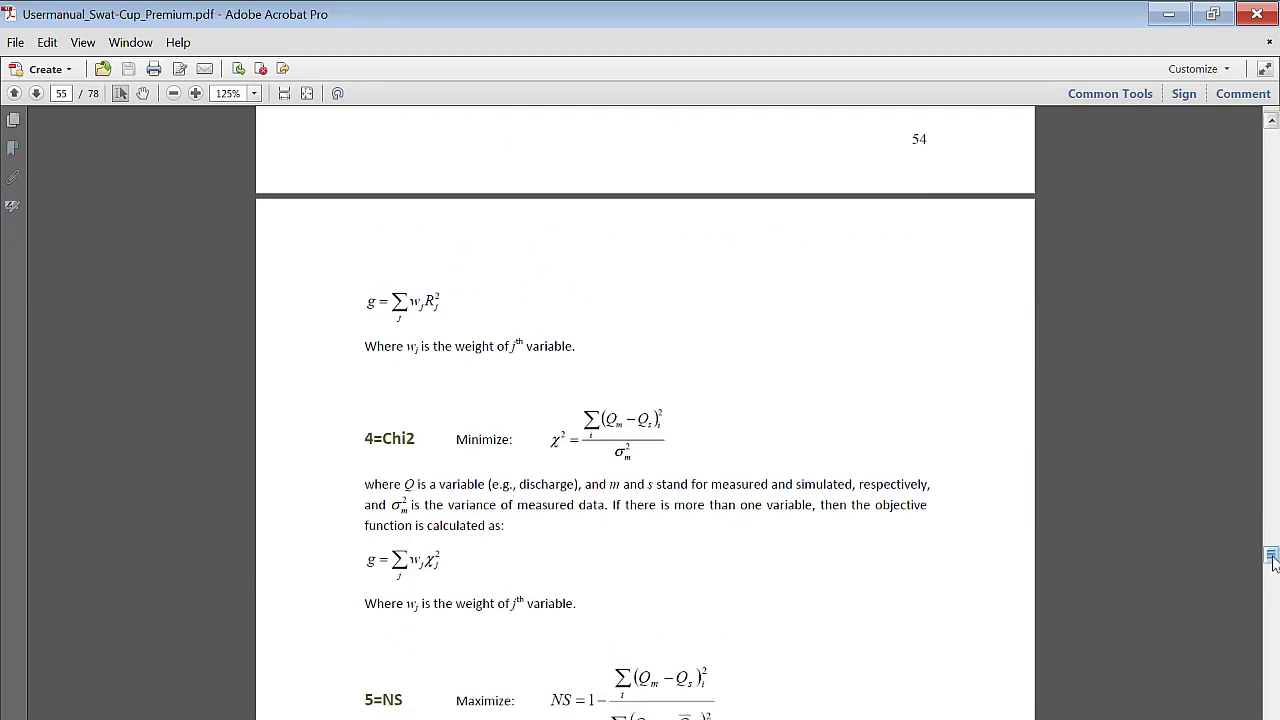
{"action": "left_click_drag", "start_coordinate": [1272, 556], "coordinate": [1271, 600]}
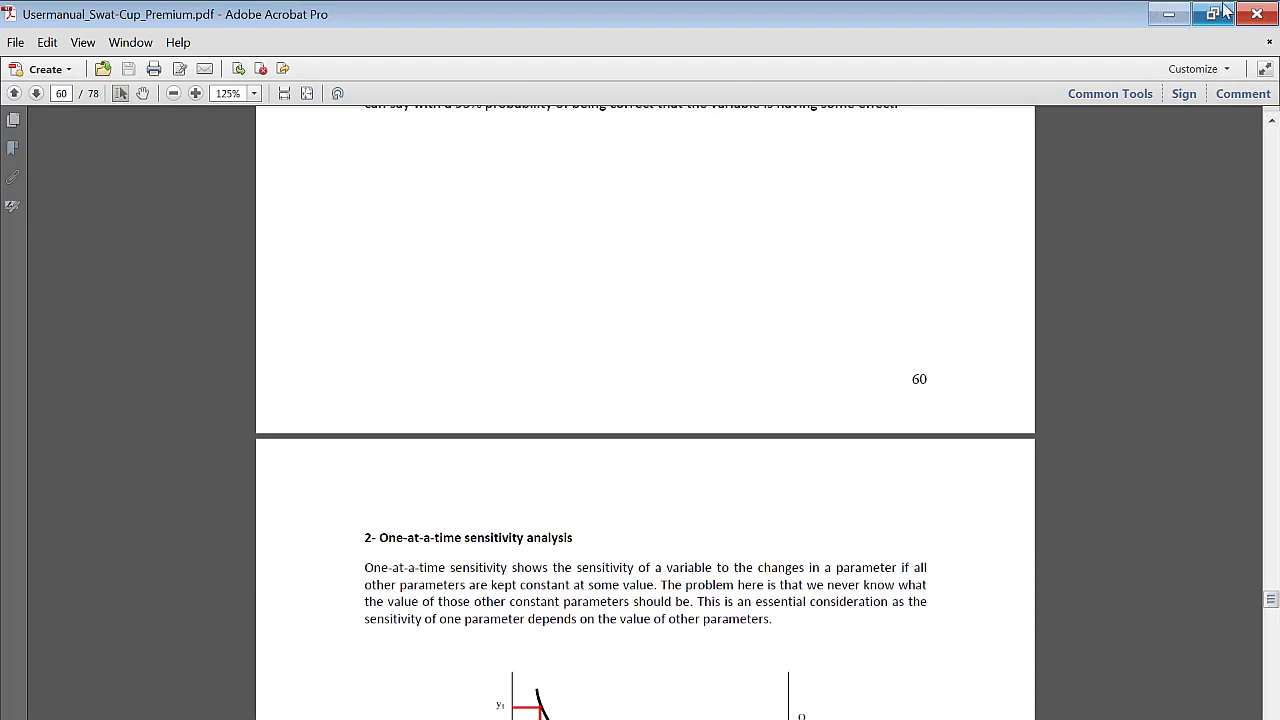
{"action": "left_click", "coordinate": [1256, 14]}
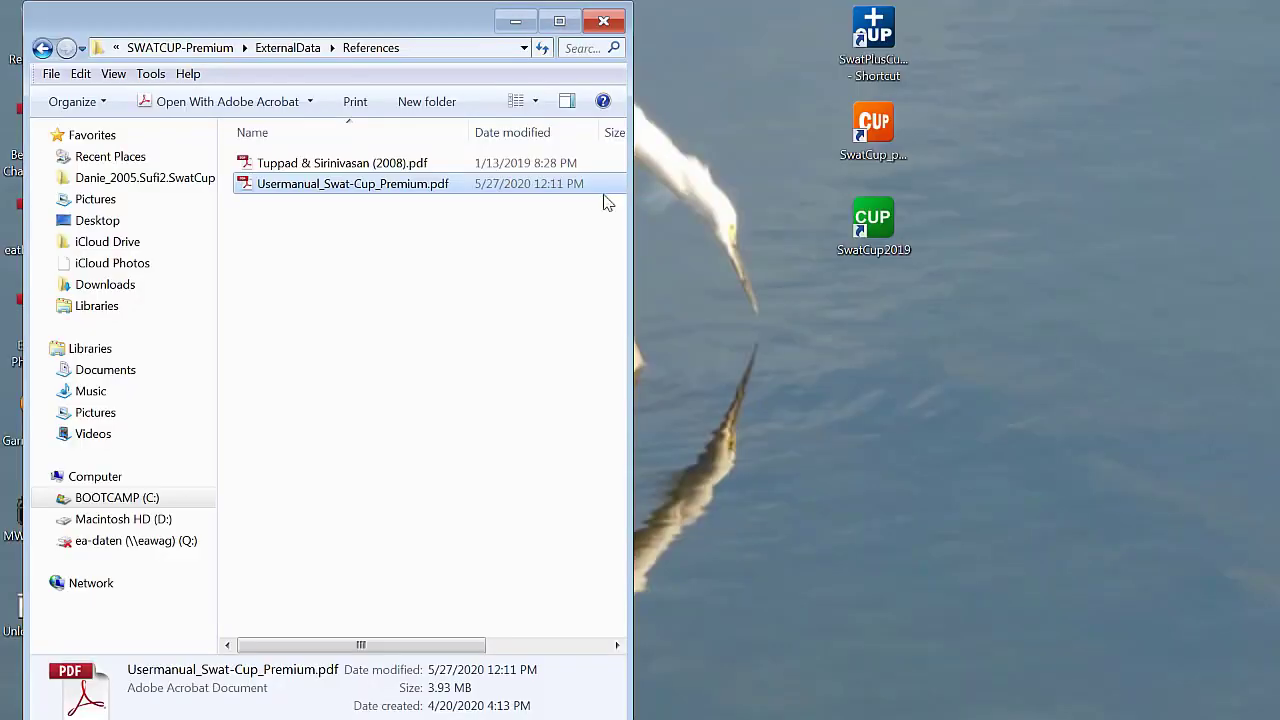
View the title page of Tuppad & Sirinivasan (2008).pdf from the References folder and close the report
{"action": "double_click", "coordinate": [292, 166]}
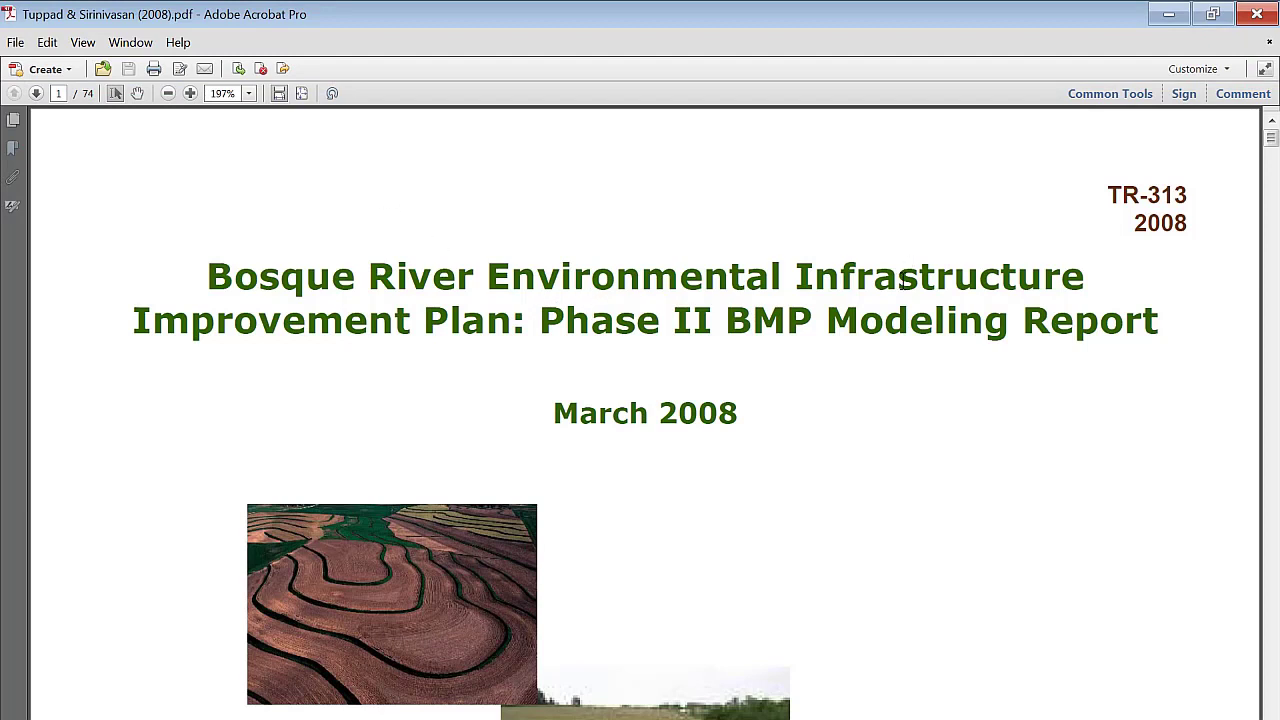
{"action": "left_click", "coordinate": [1264, 18]}
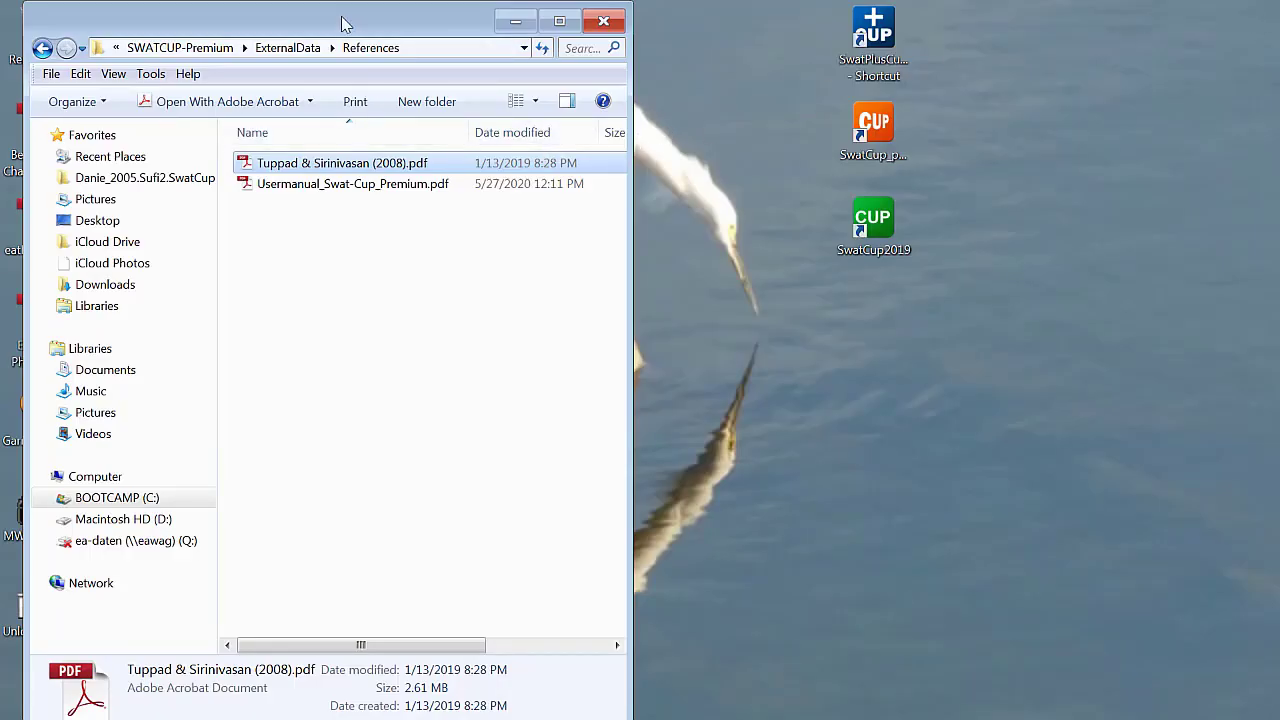
{"action": "left_click_drag", "start_coordinate": [341, 25], "coordinate": [349, 25]}
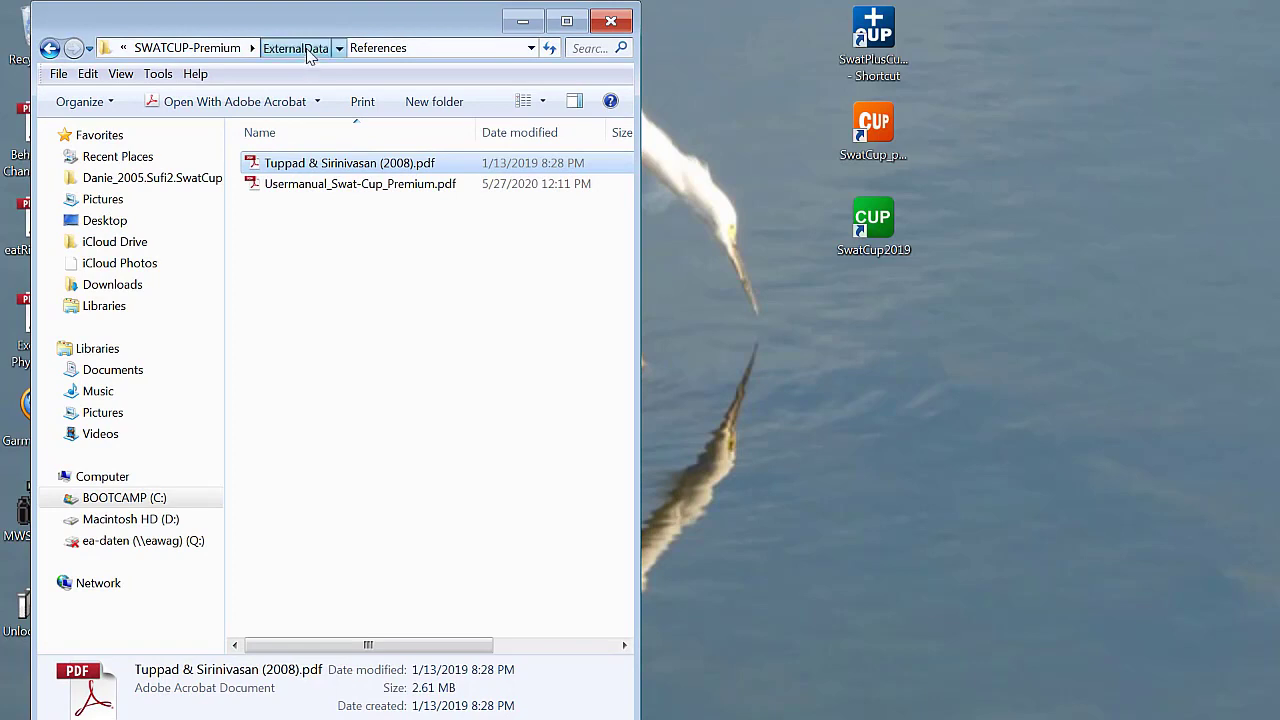
Open the PSO.SwatCup folder in ExternalData's SourceData and examine its ECHO, Iterations, PSO.IN and PSO.OUT subfolders and its program files
{"action": "left_click", "coordinate": [296, 48]}
{"action": "double_click", "coordinate": [289, 185]}
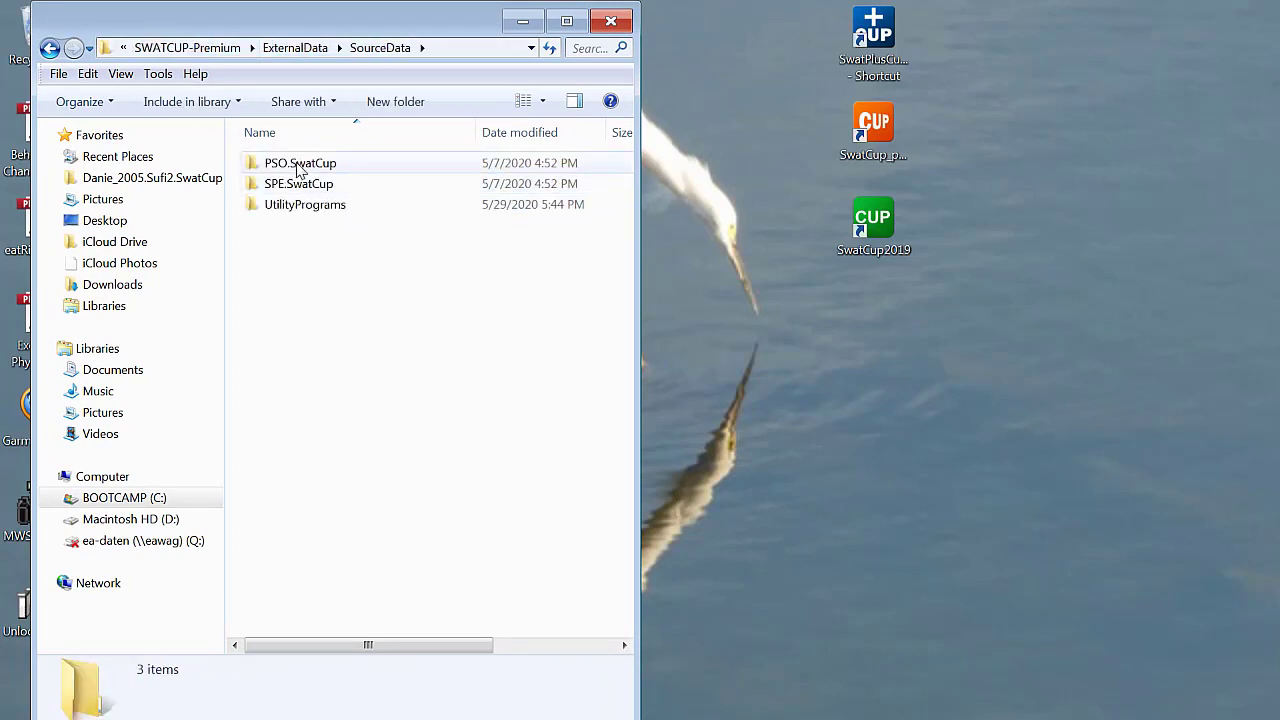
{"action": "double_click", "coordinate": [297, 168]}
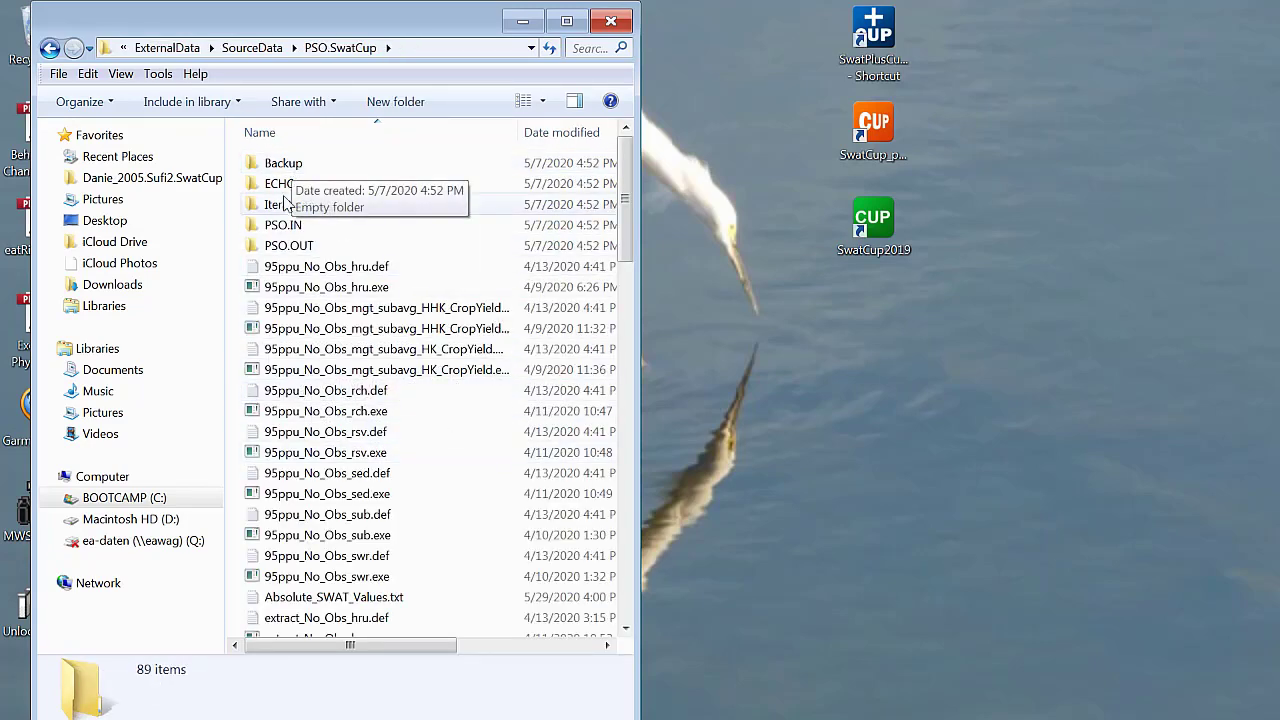
{"action": "left_click", "coordinate": [288, 187]}
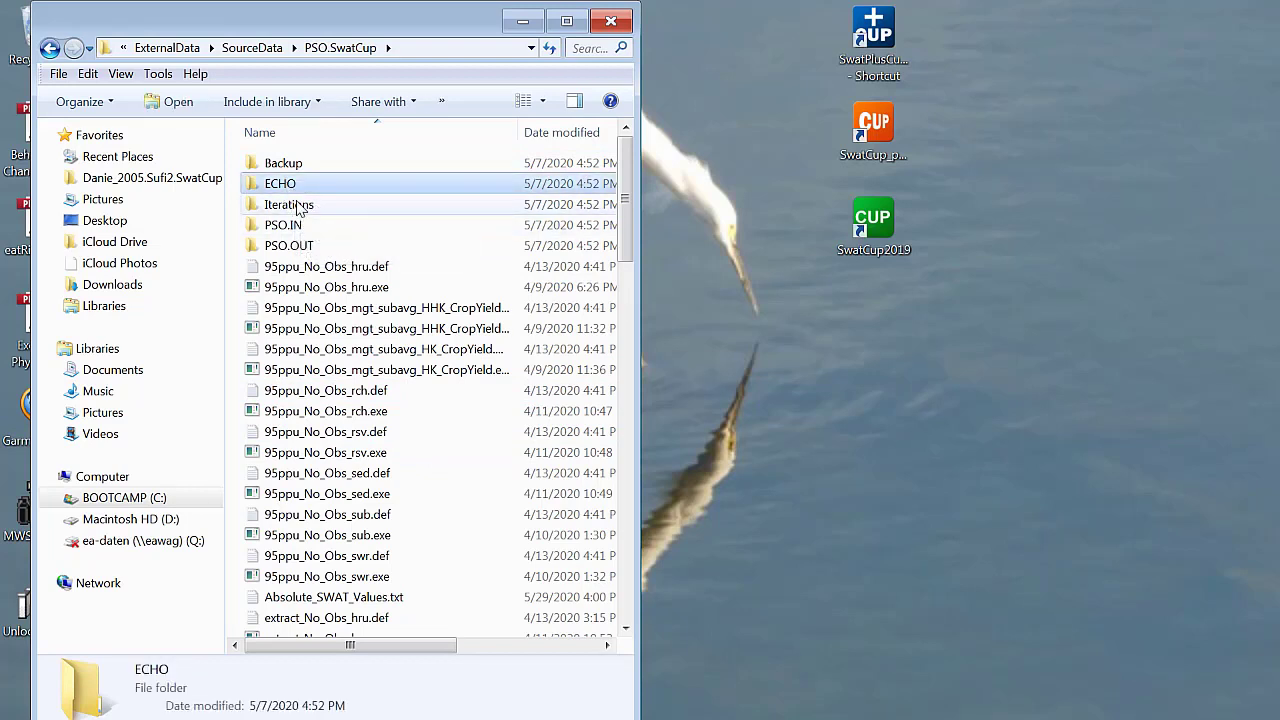
{"action": "left_click", "coordinate": [289, 205]}
{"action": "left_click", "coordinate": [296, 228]}
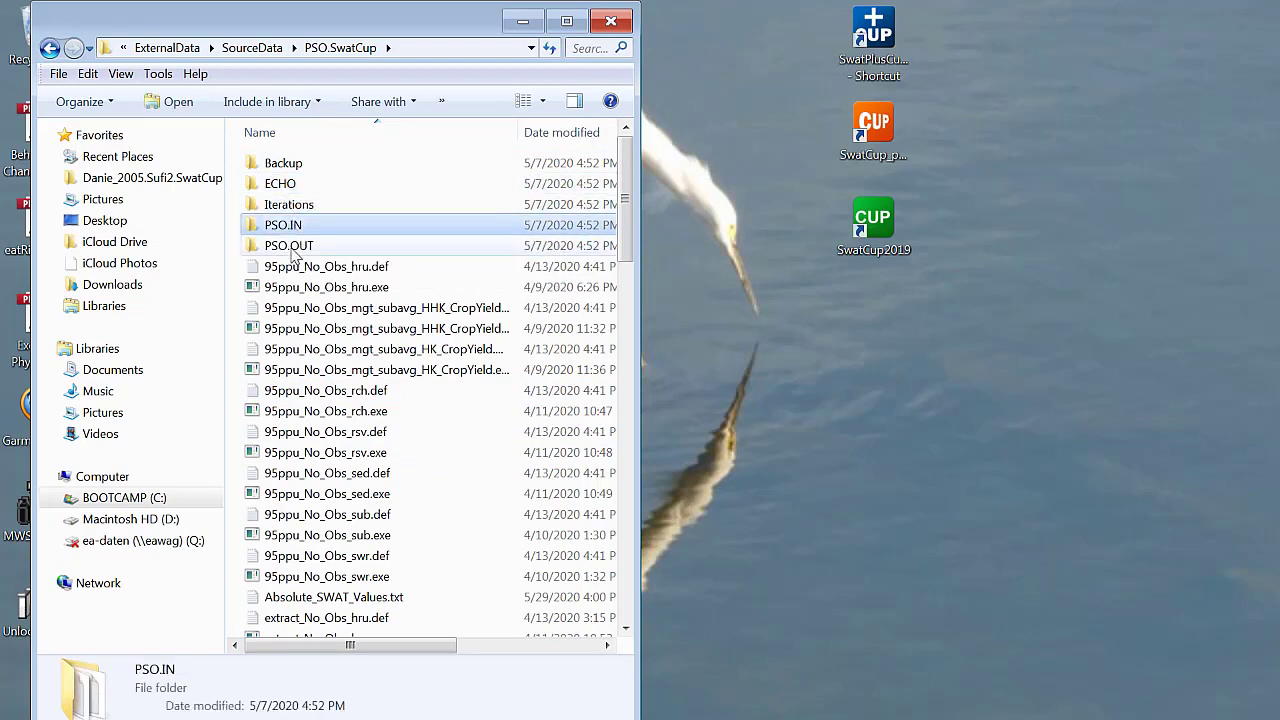
{"action": "left_click", "coordinate": [297, 250]}
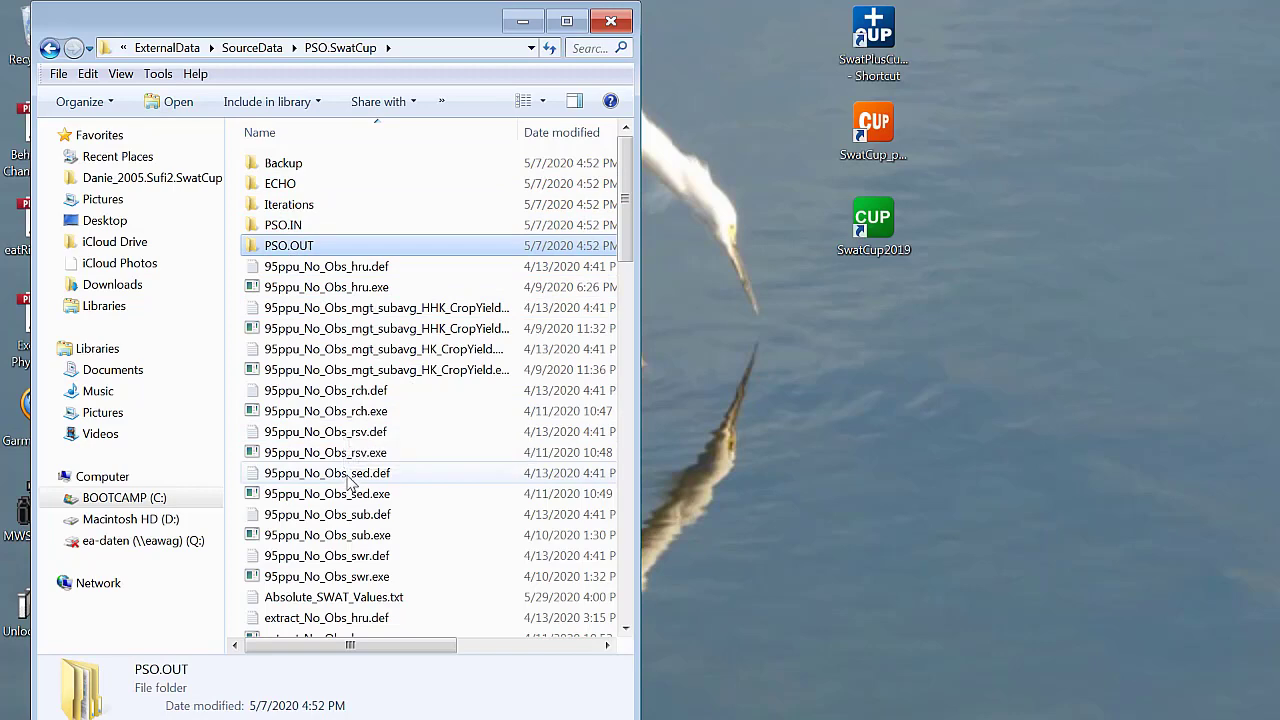
{"action": "scroll", "coordinate": [350, 465], "scroll_direction": "down", "scroll_amount": 8}
{"action": "scroll", "coordinate": [350, 465], "scroll_direction": "up", "scroll_amount": 8}
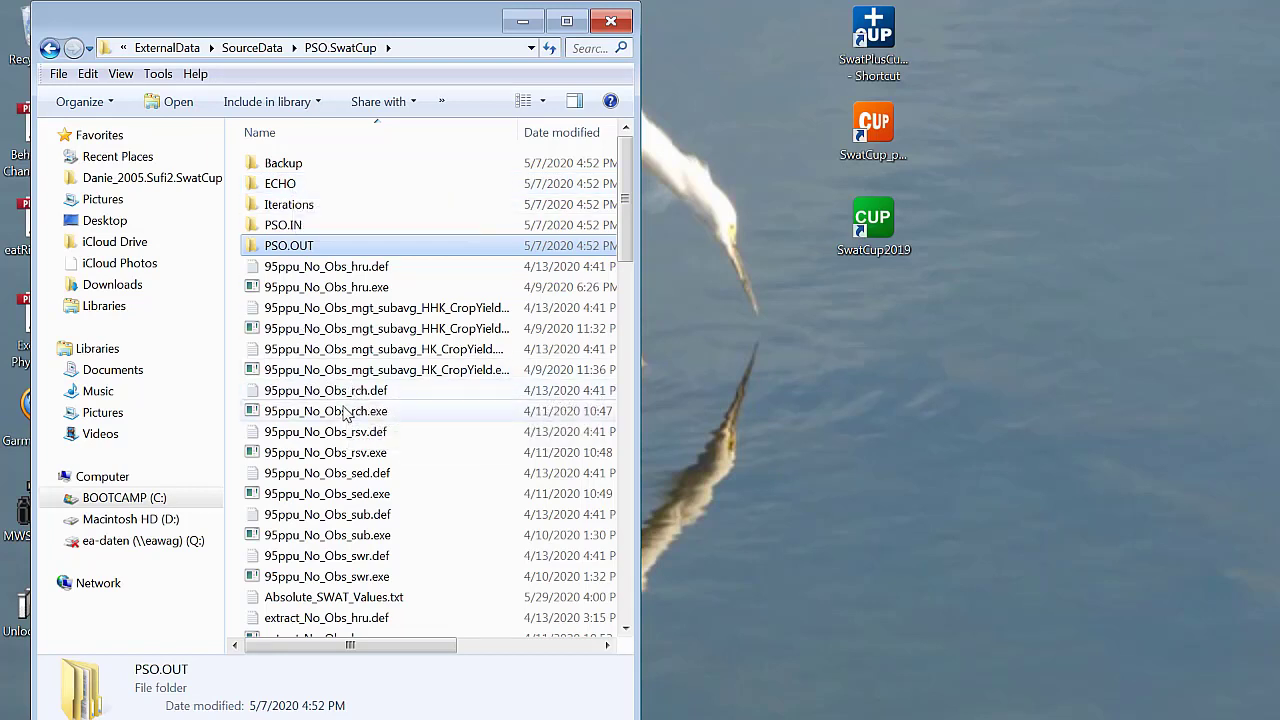
Open the PSO.IN folder and examine its input files, pointing out observed.txt
{"action": "left_click", "coordinate": [297, 210]}
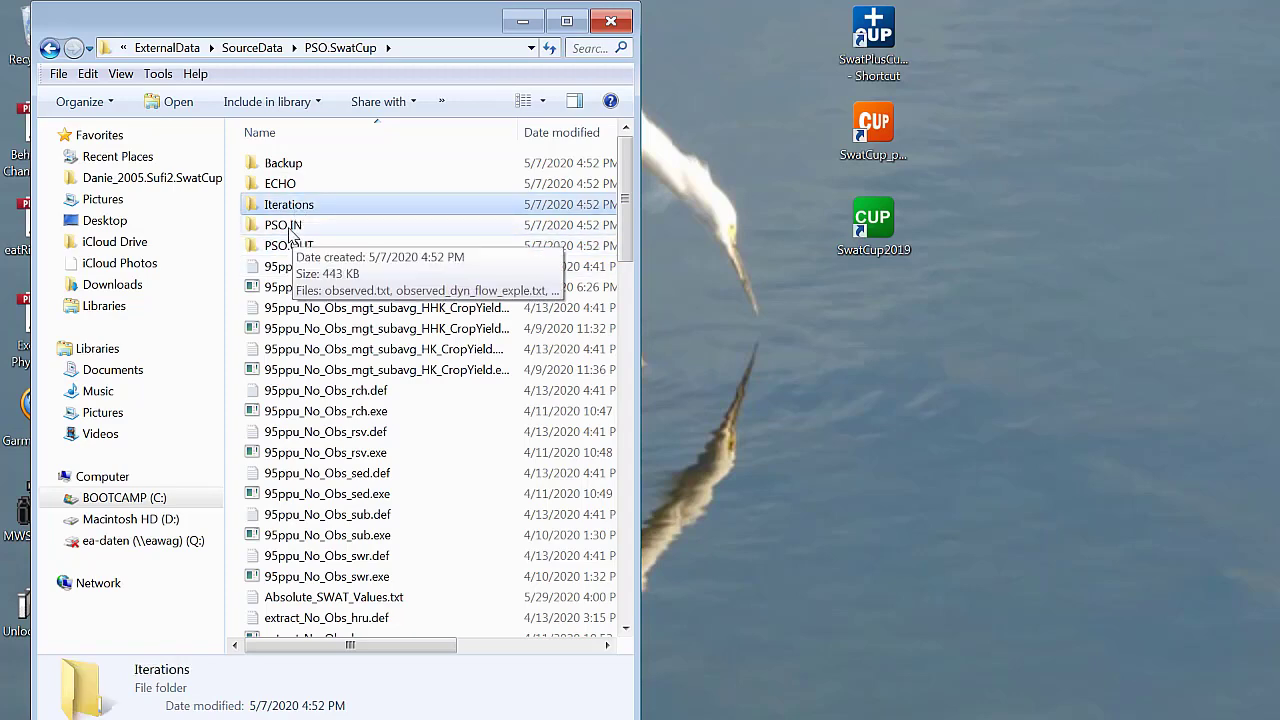
{"action": "left_click", "coordinate": [291, 231]}
{"action": "double_click", "coordinate": [291, 231]}
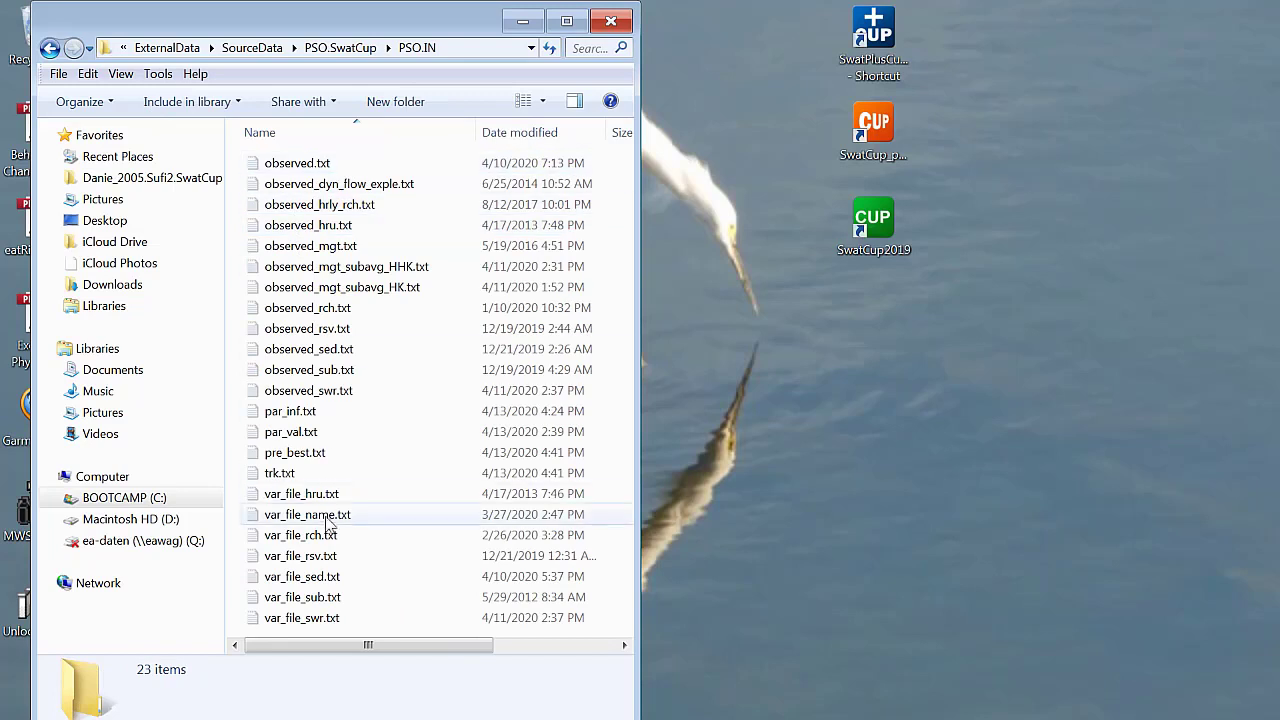
{"action": "left_click", "coordinate": [320, 170]}
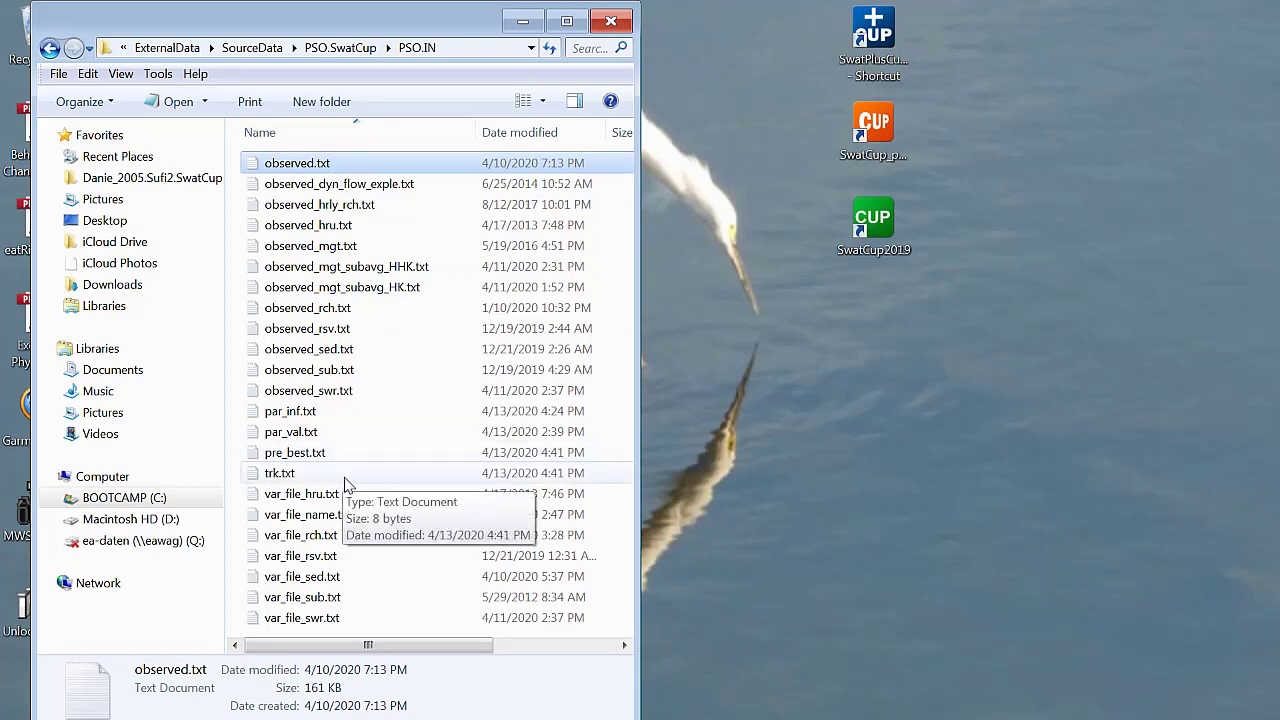
Return to the PSO.SwatCup folder and look through its 95ppu and extract program files
{"action": "left_click", "coordinate": [338, 48]}
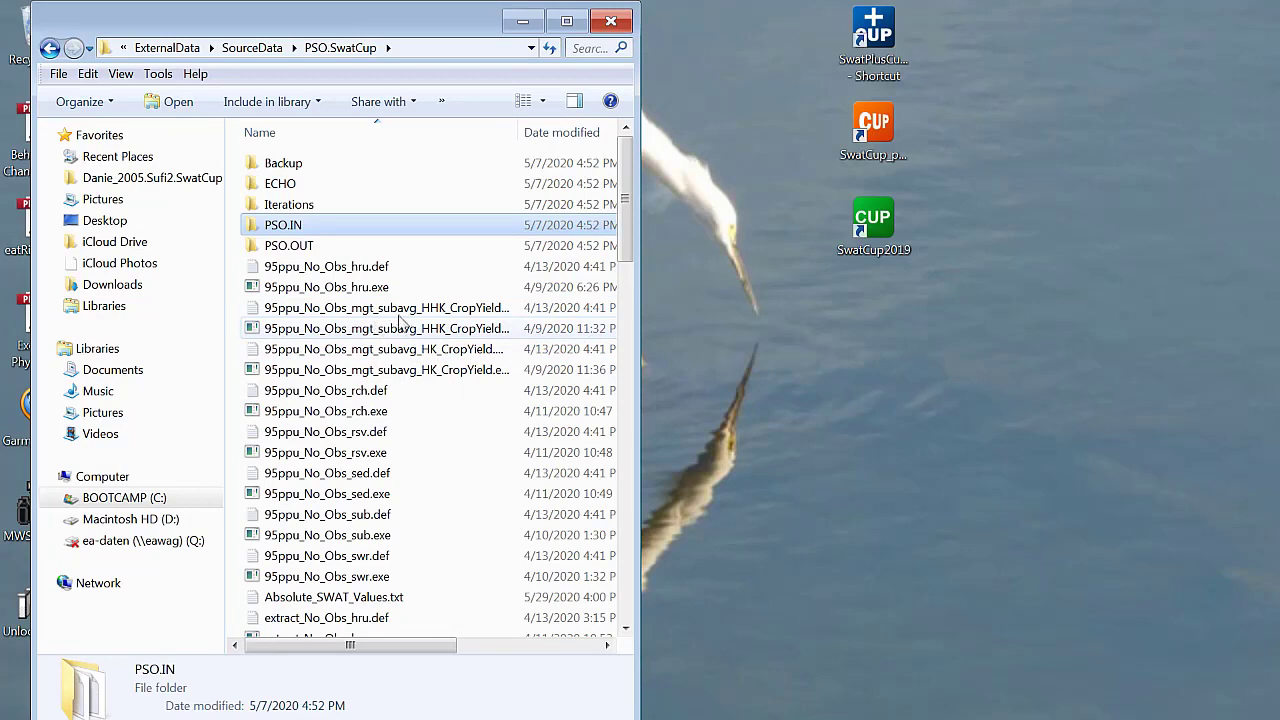
{"action": "scroll", "coordinate": [390, 310], "scroll_direction": "down", "scroll_amount": 2}
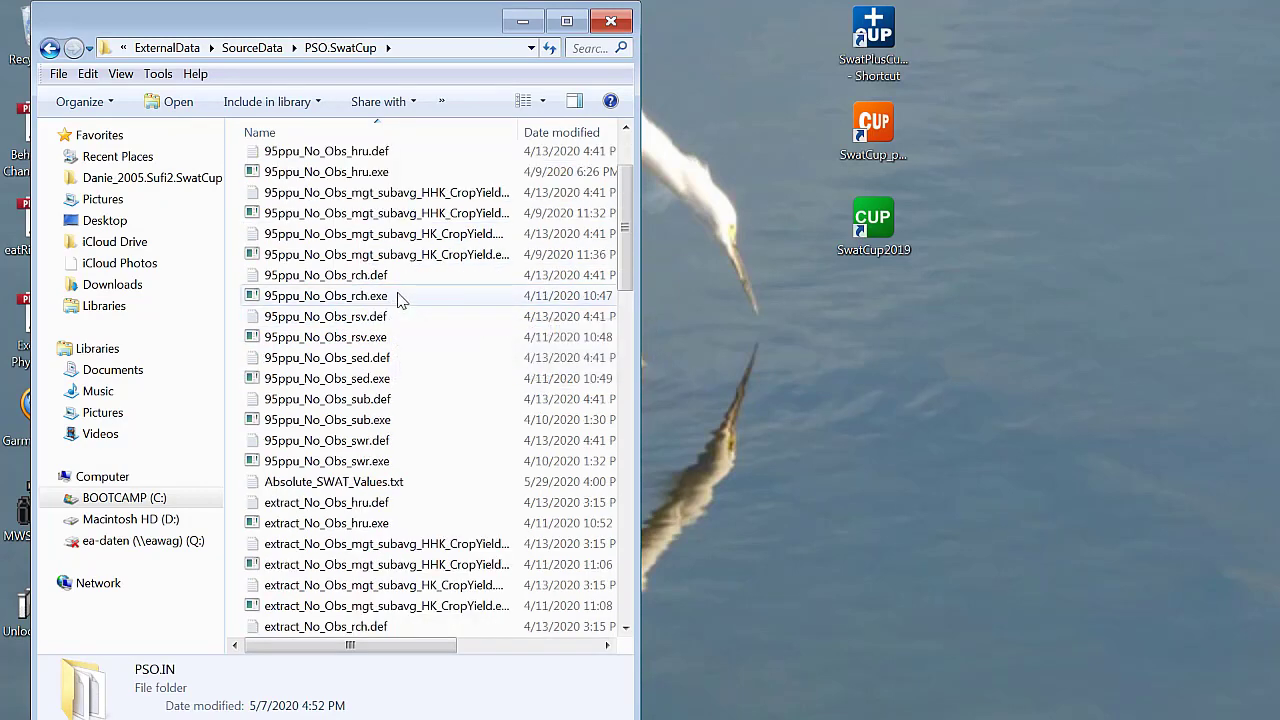
{"action": "scroll", "coordinate": [410, 302], "scroll_direction": "down", "scroll_amount": 6}
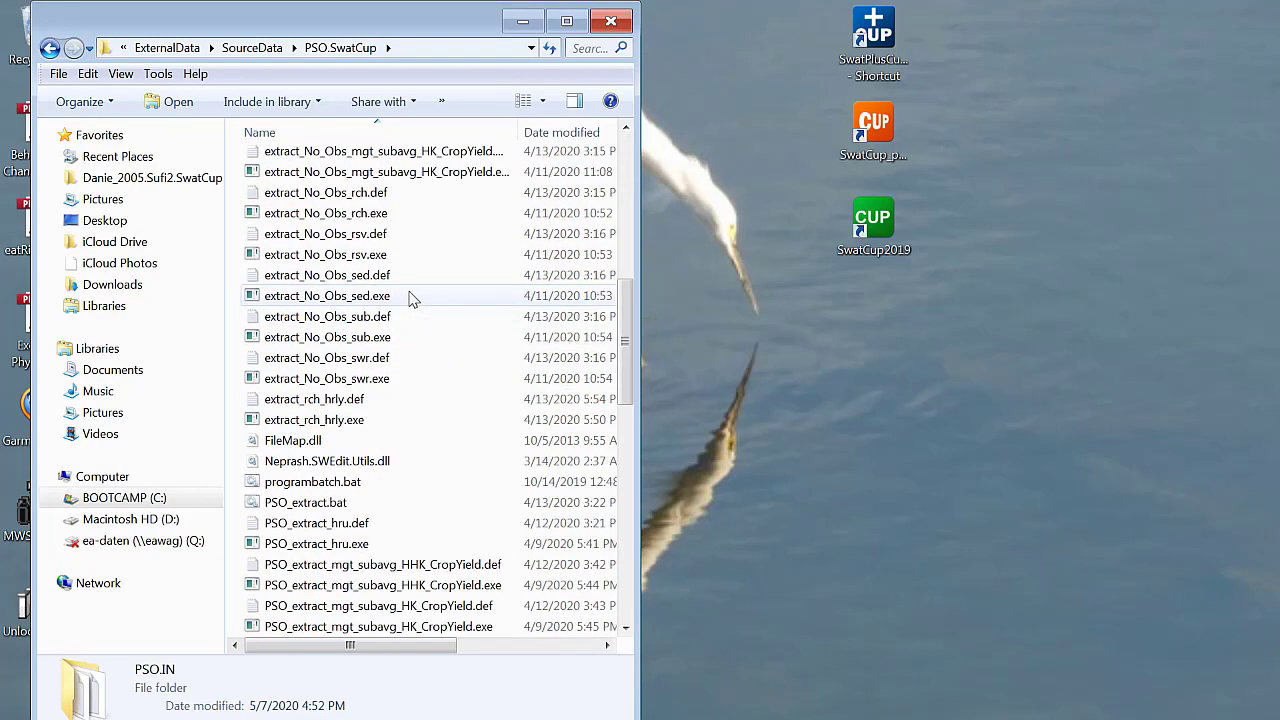
{"action": "scroll", "coordinate": [411, 295], "scroll_direction": "up", "scroll_amount": 7}
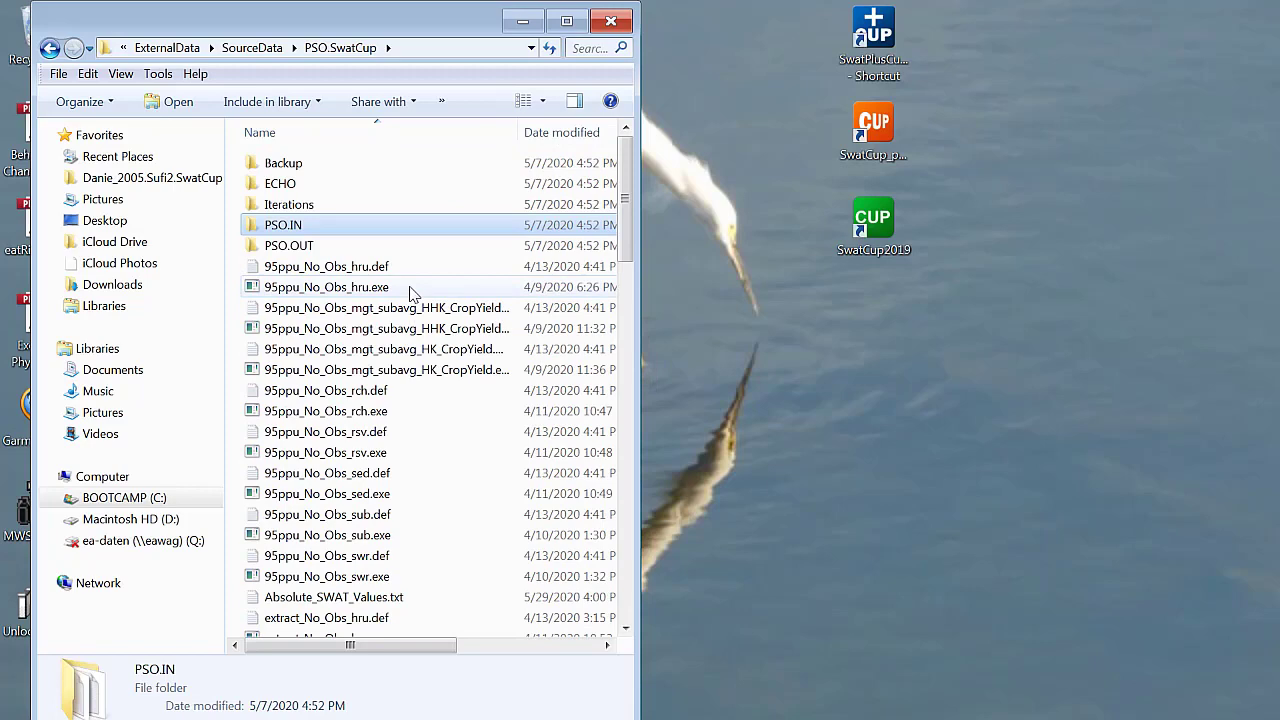
Open the SPE.SwatCup folder in SourceData and examine its ParallelProcessing and SPE.IN subfolders and its full file list
{"action": "left_click", "coordinate": [252, 47]}
{"action": "left_click", "coordinate": [285, 187]}
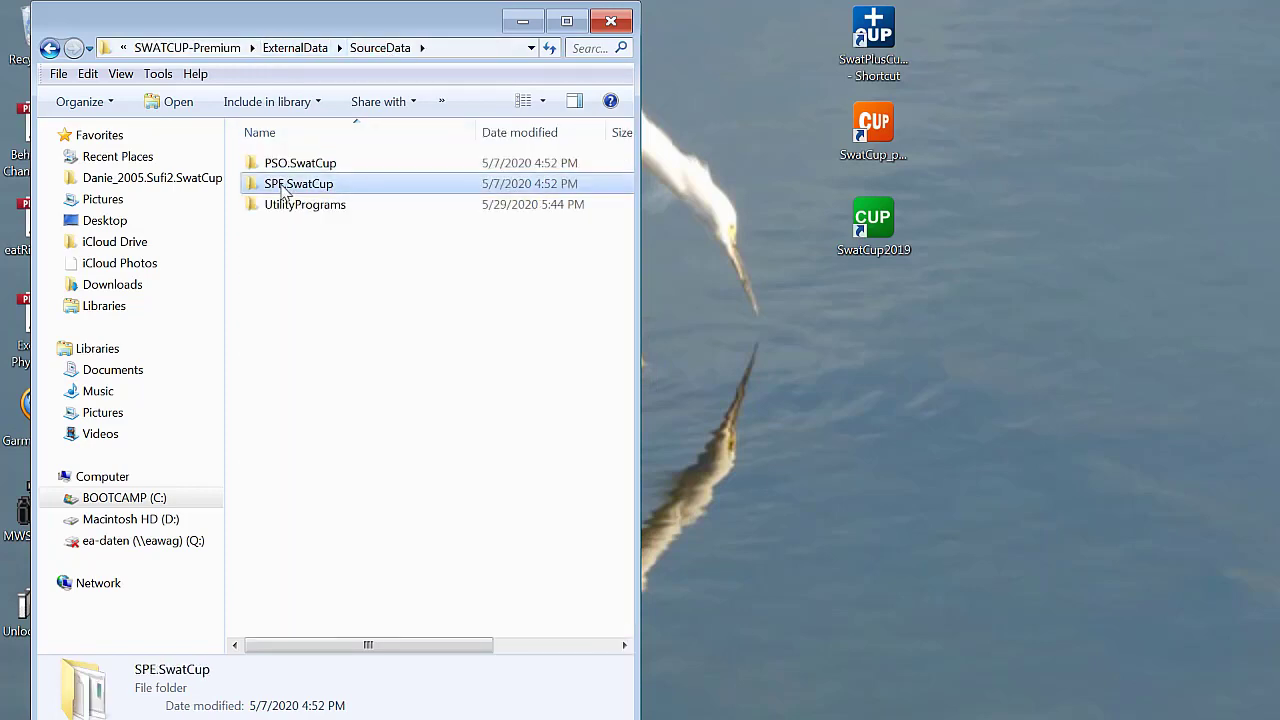
{"action": "double_click", "coordinate": [285, 187]}
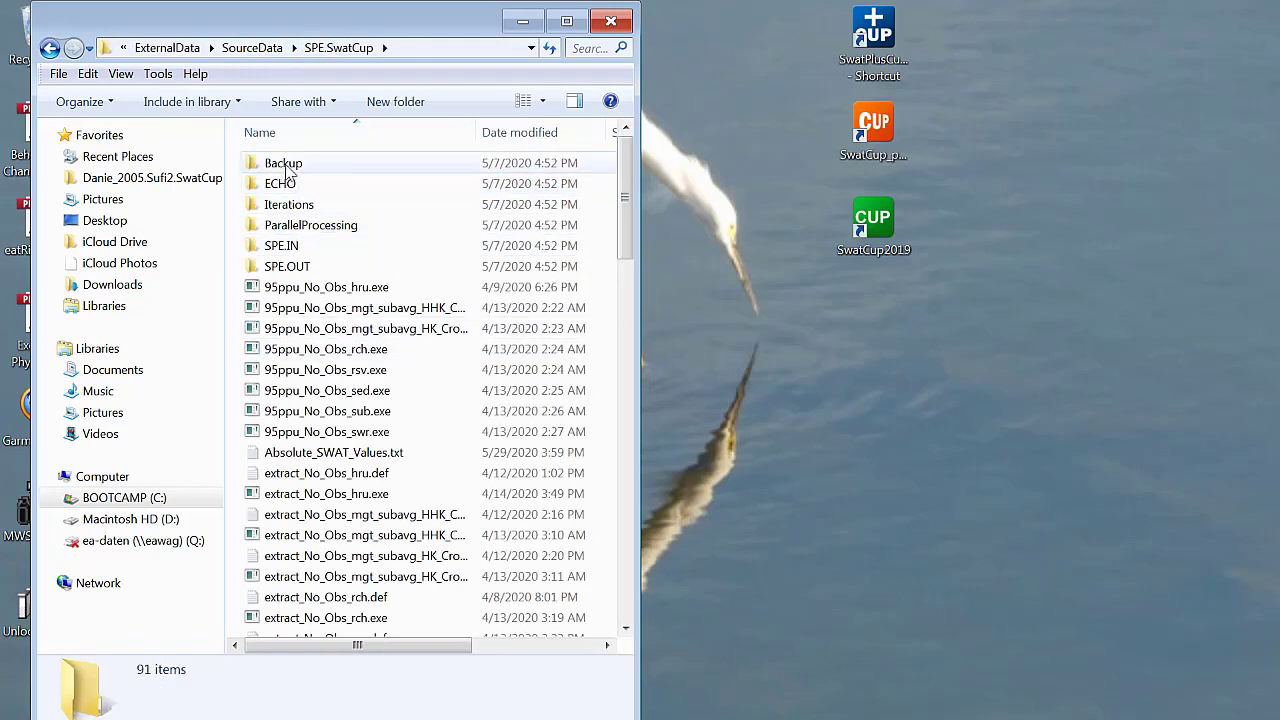
{"action": "left_click", "coordinate": [298, 228]}
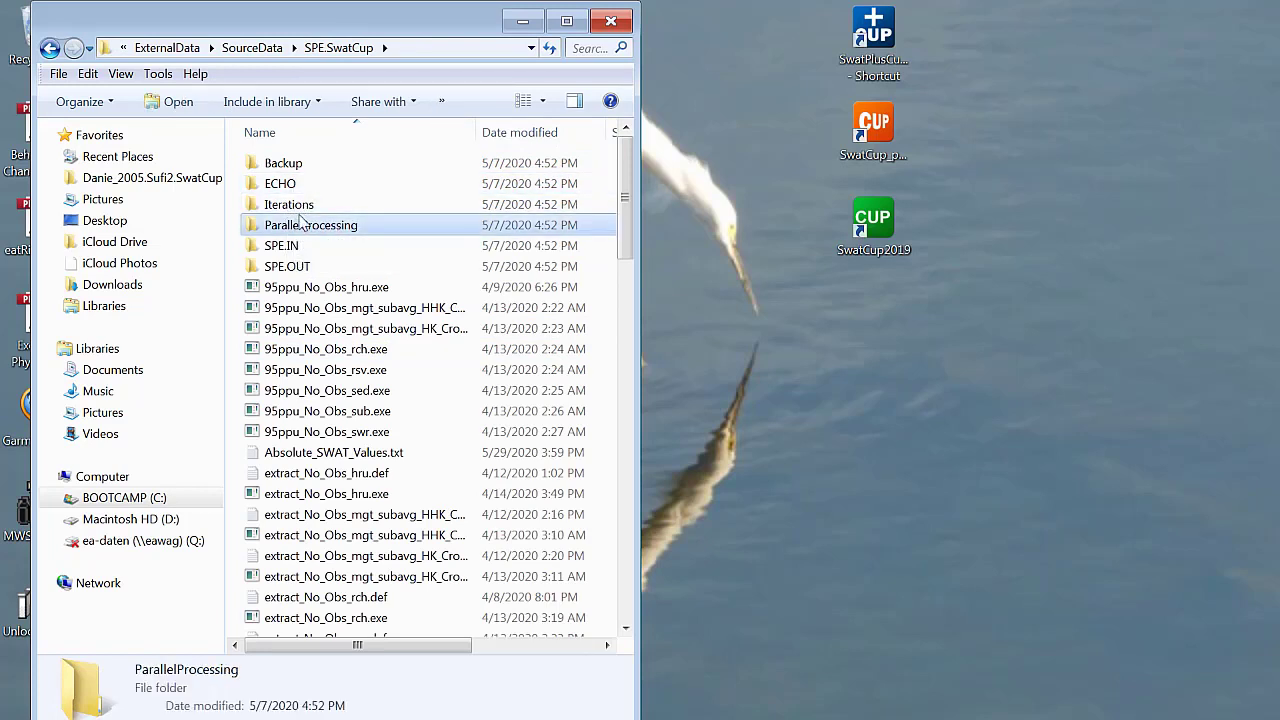
{"action": "double_click", "coordinate": [286, 250]}
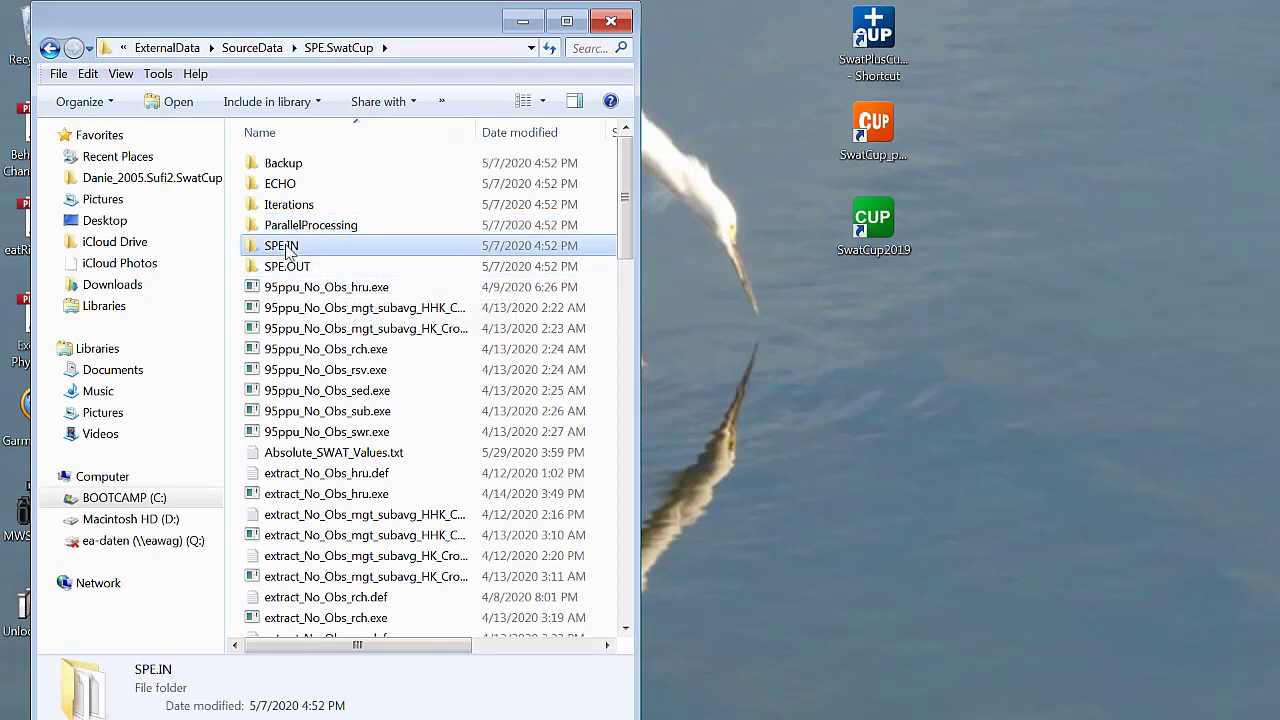
{"action": "left_click", "coordinate": [50, 49]}
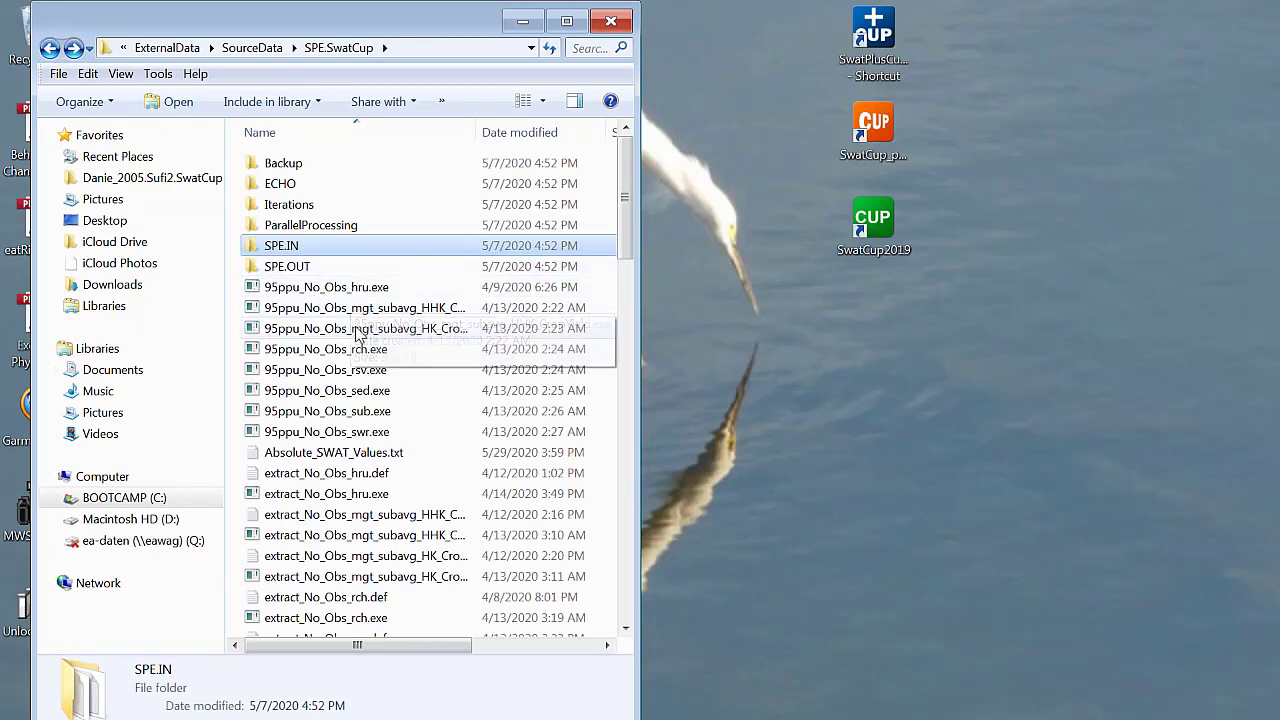
{"action": "scroll", "coordinate": [466, 429], "scroll_direction": "down", "scroll_amount": 12}
{"action": "scroll", "coordinate": [464, 428], "scroll_direction": "up", "scroll_amount": 12}
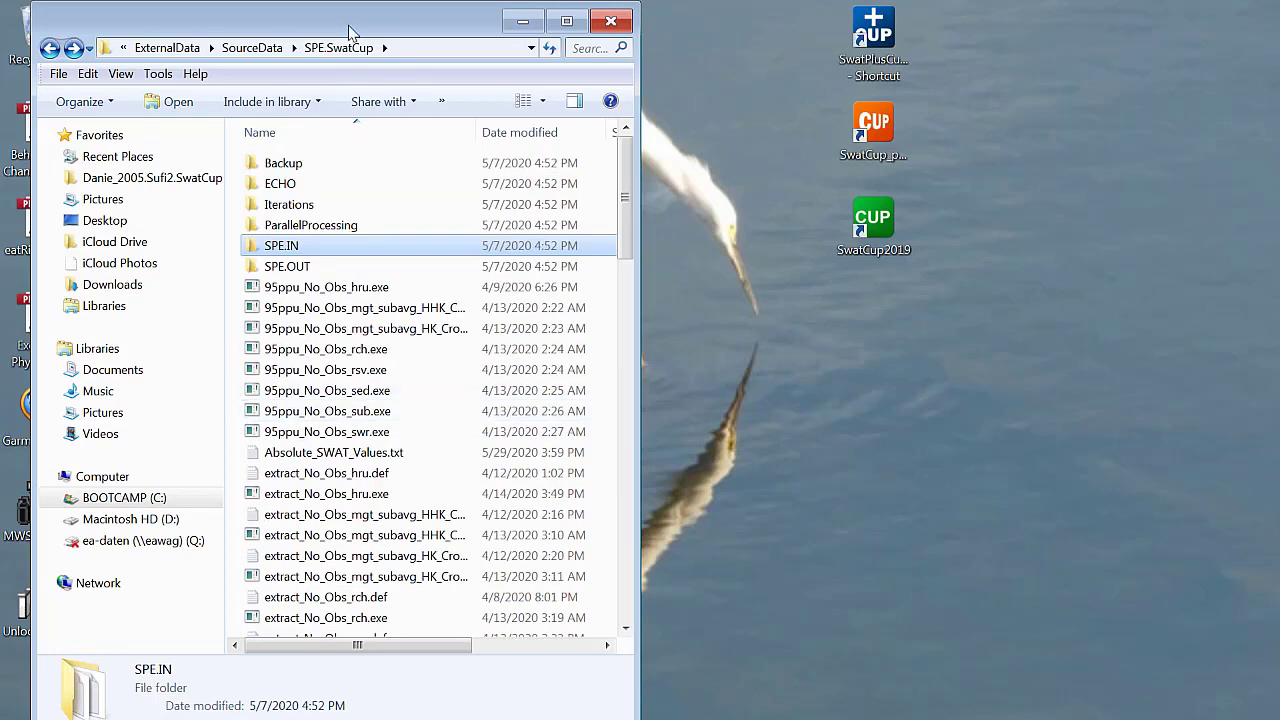
Leave the SourceData folders and go back up to the BOOTCAMP (C:) drive
{"action": "left_click", "coordinate": [49, 49]}
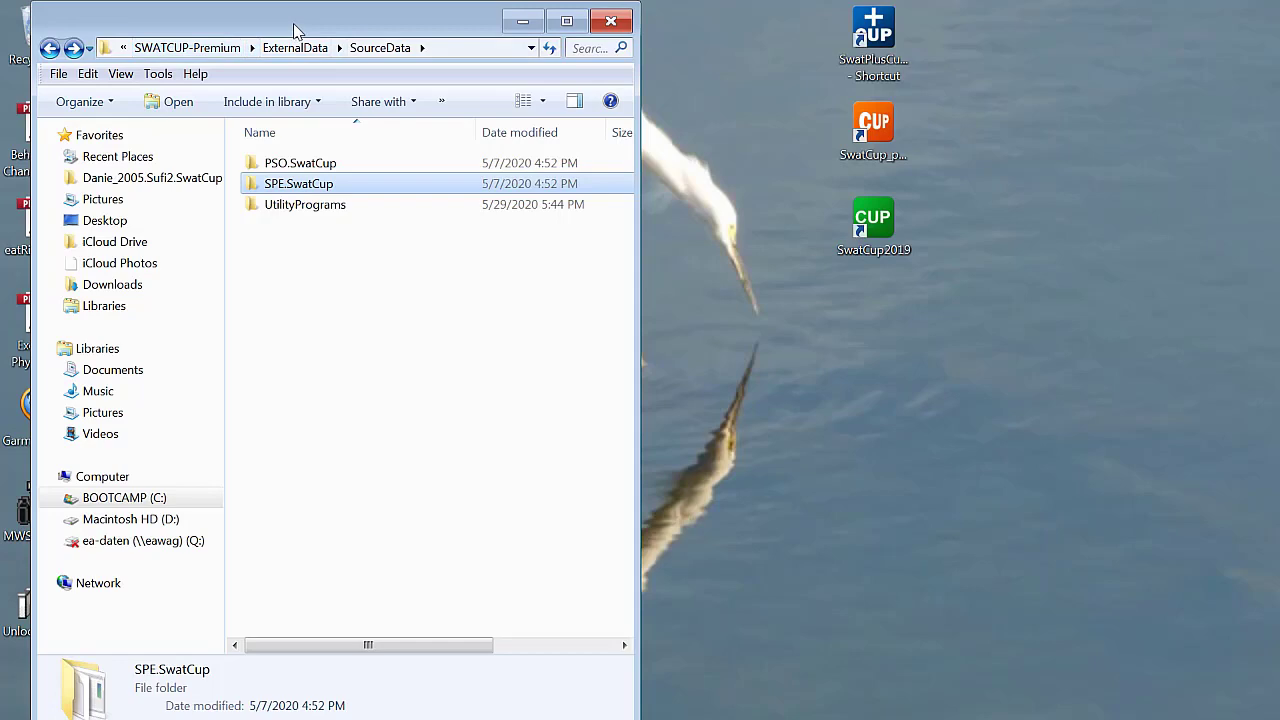
{"action": "left_click", "coordinate": [49, 49]}
{"action": "left_click", "coordinate": [50, 49]}
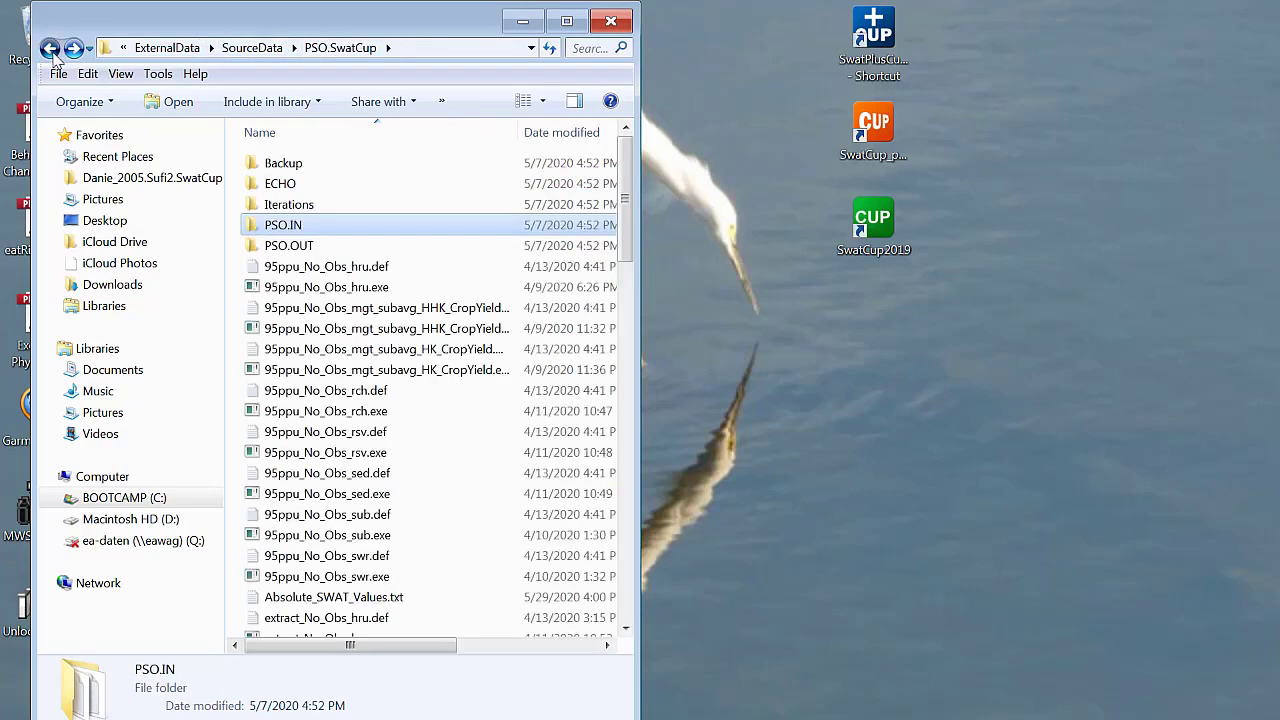
{"action": "left_click", "coordinate": [160, 48]}
{"action": "left_click", "coordinate": [170, 50]}
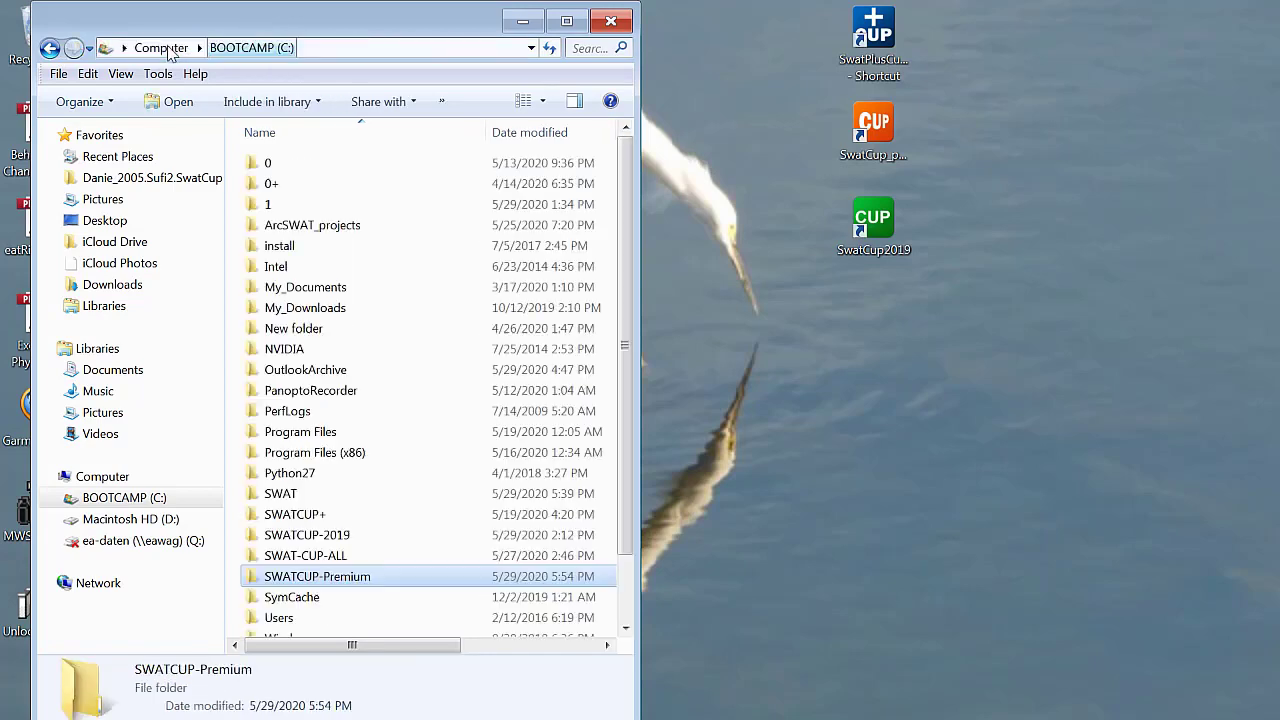
Look at the contents of the SWATCUP+ folder on the C: drive, and open the SWATCUP-2019 folder
{"action": "left_click", "coordinate": [310, 516]}
{"action": "double_click", "coordinate": [310, 516]}
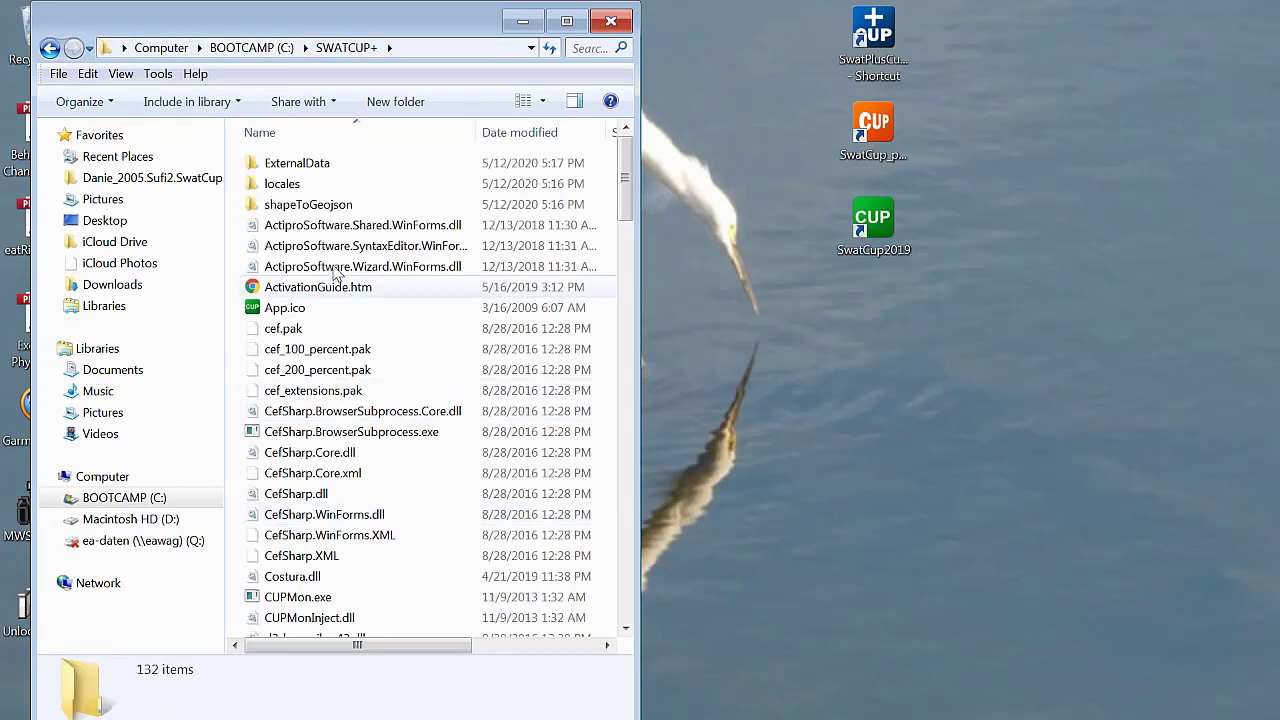
{"action": "left_click", "coordinate": [50, 48]}
{"action": "double_click", "coordinate": [313, 537]}
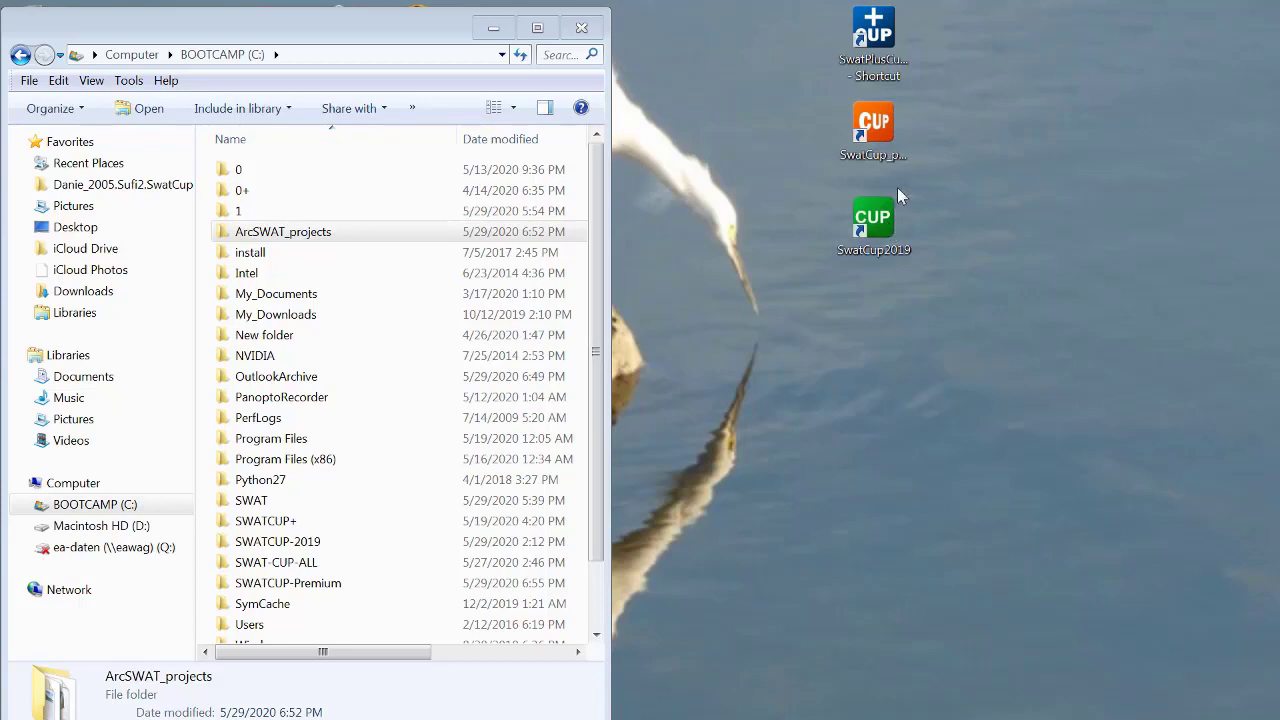
Start SWAT-CUP Premium and open the Mendoza_Project folder inside ArcSWAT_projects on the C: drive
{"action": "double_click", "coordinate": [878, 139]}
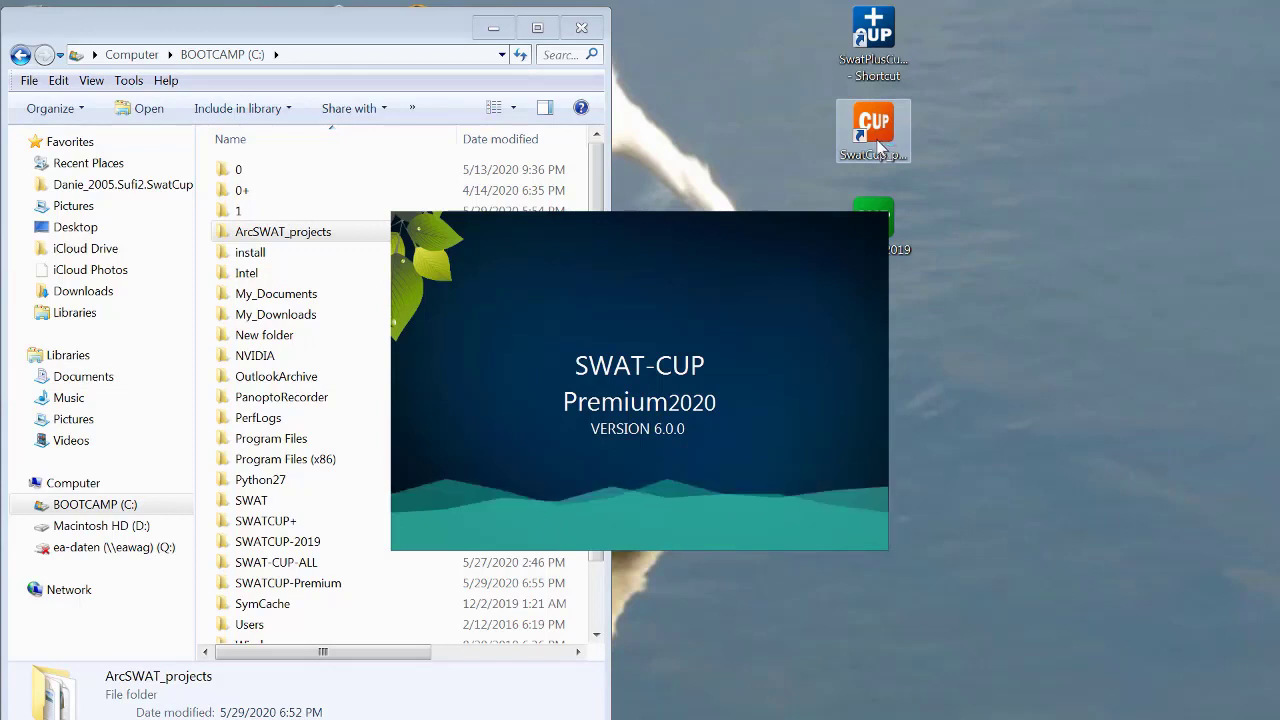
{"action": "left_click", "coordinate": [277, 240]}
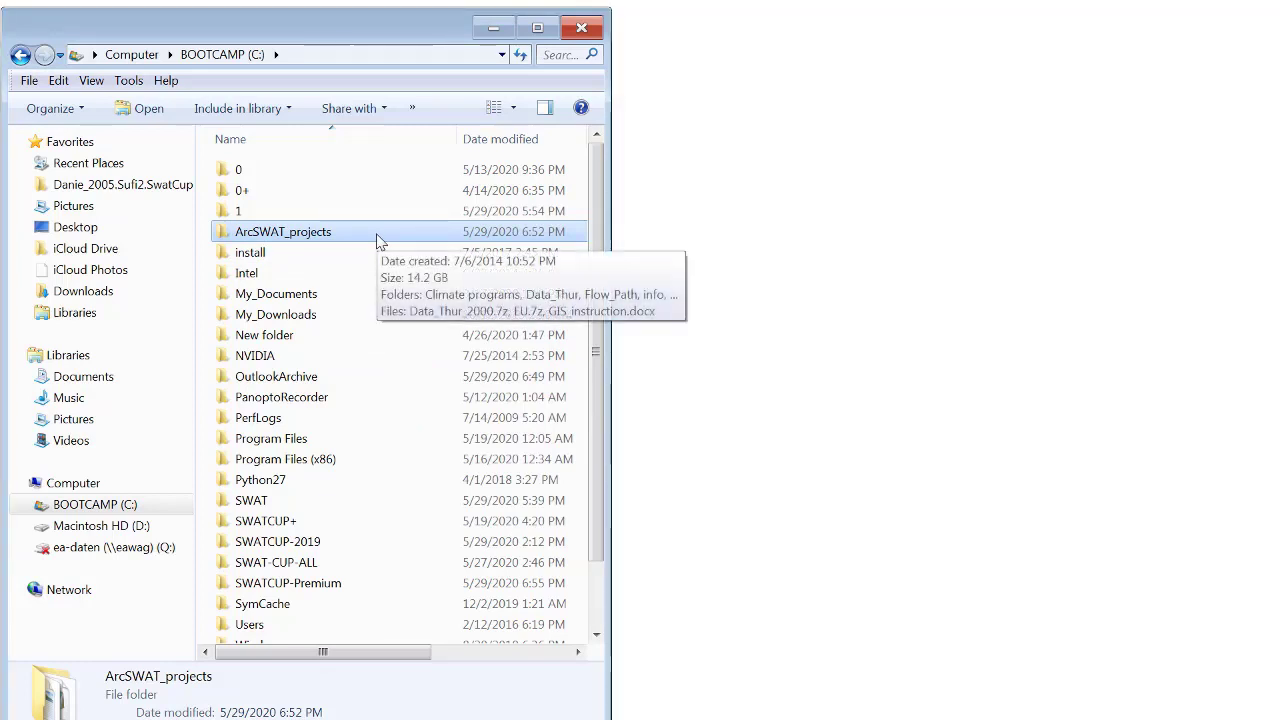
{"action": "double_click", "coordinate": [378, 240]}
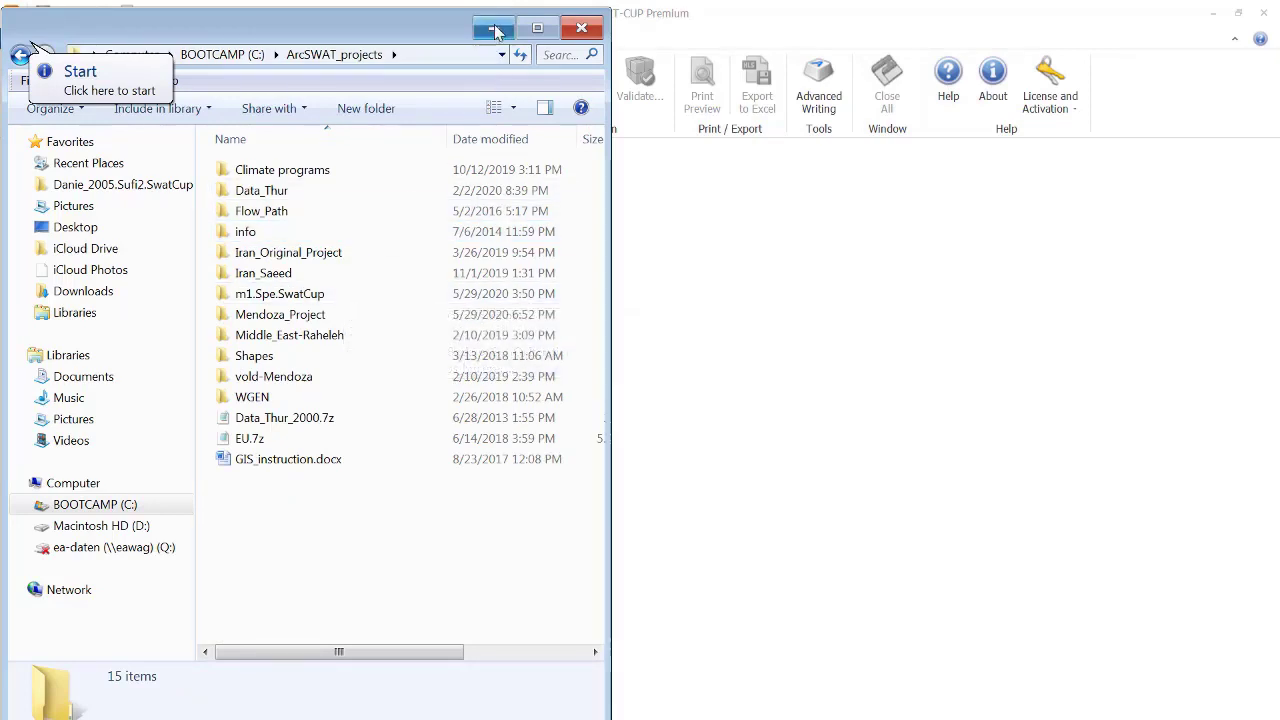
{"action": "left_click", "coordinate": [287, 318]}
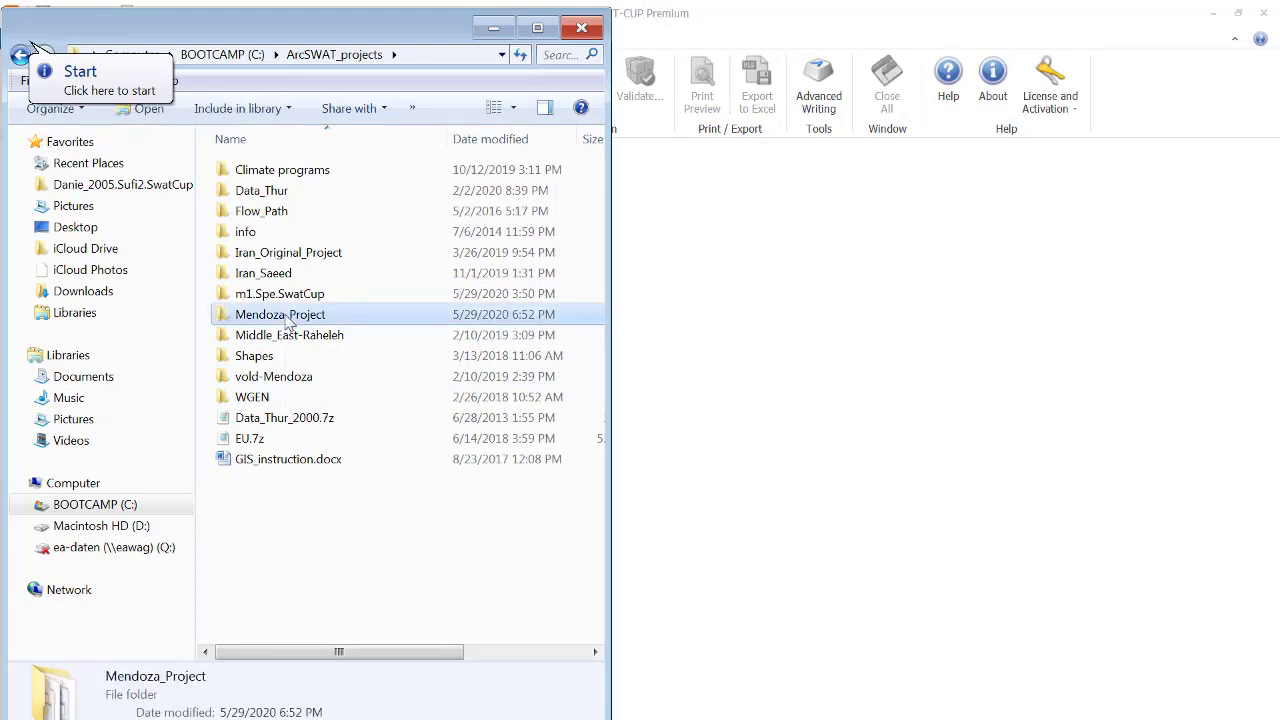
{"action": "double_click", "coordinate": [286, 316]}
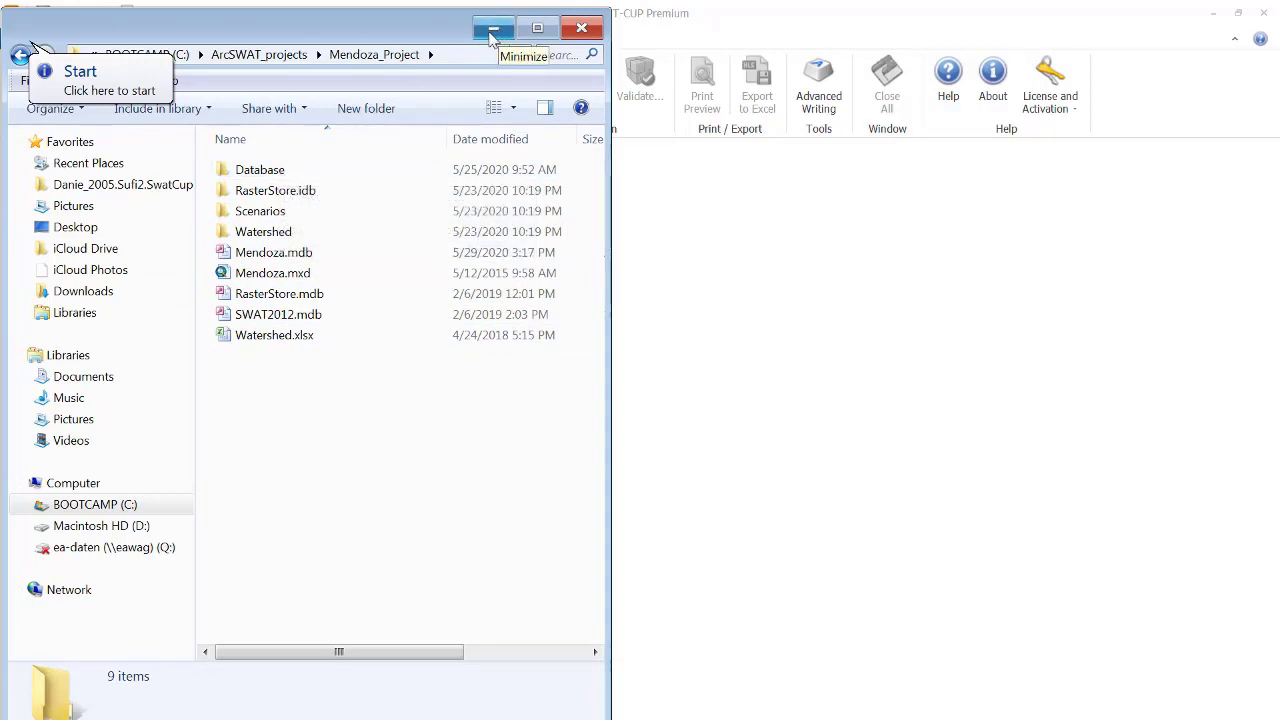
Look at the contents of Mendoza_Project's Scenarios\Default folder, go back up to Scenarios, and return to SWAT-CUP Premium
{"action": "double_click", "coordinate": [270, 212]}
{"action": "double_click", "coordinate": [262, 170]}
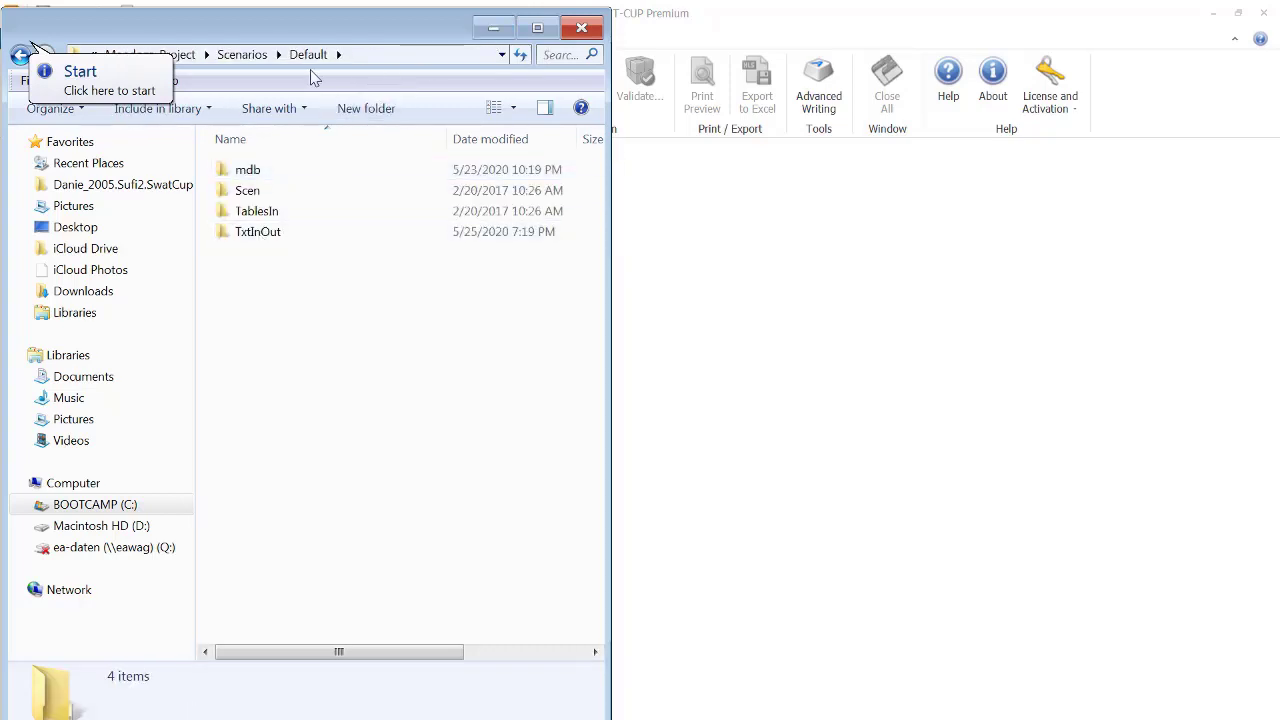
{"action": "left_click", "coordinate": [242, 55]}
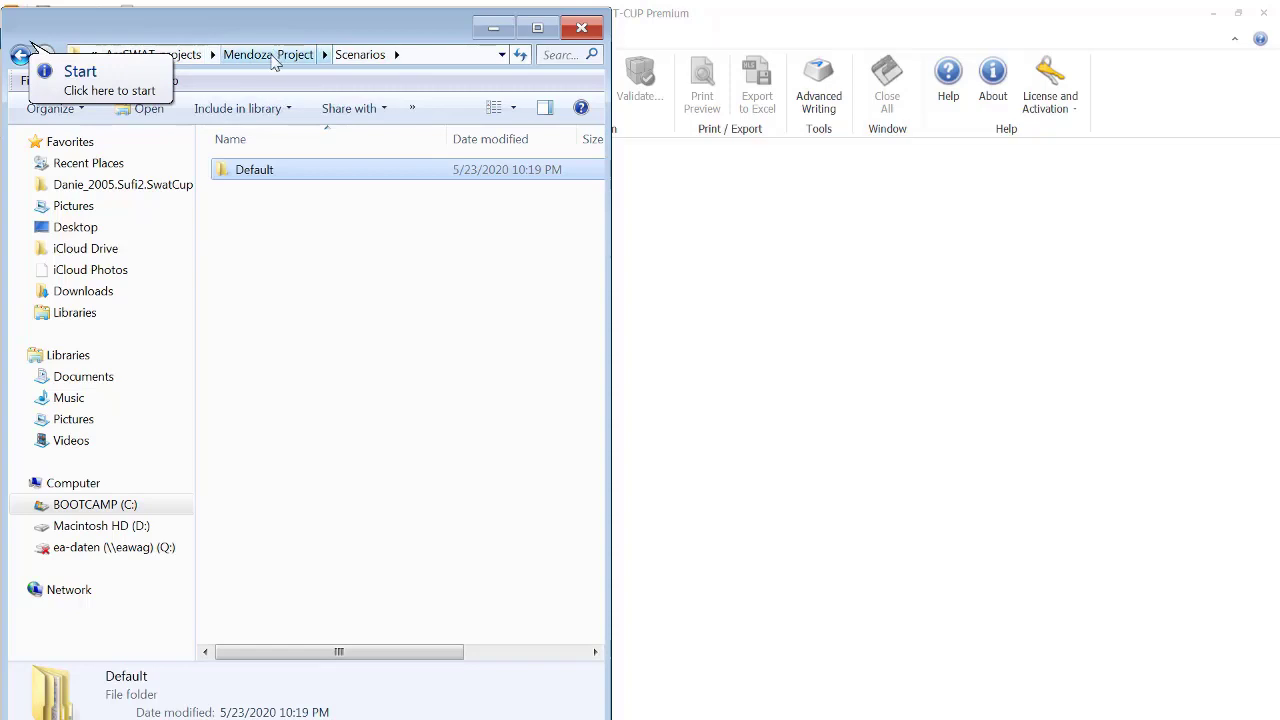
{"action": "left_click", "coordinate": [476, 36]}
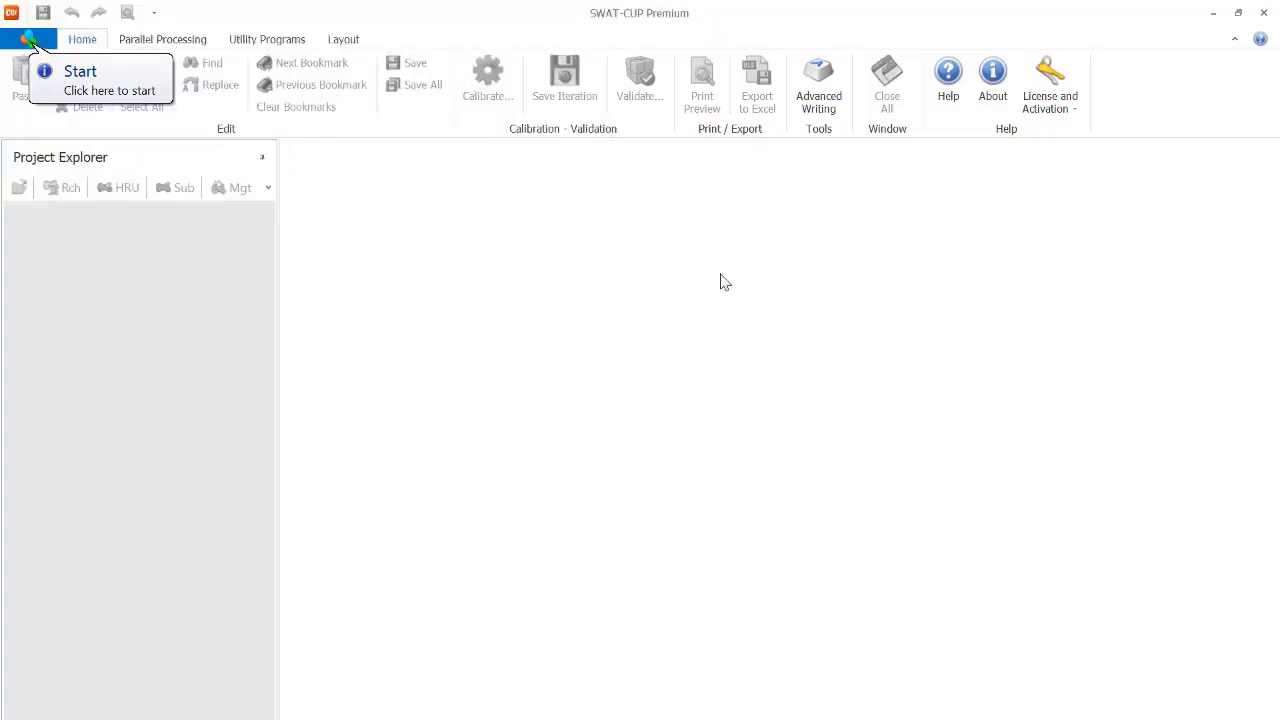
Start a new SWAT-CUP project and proceed past the wizard's welcome page to the TxtInOut import
{"action": "left_click", "coordinate": [30, 42]}
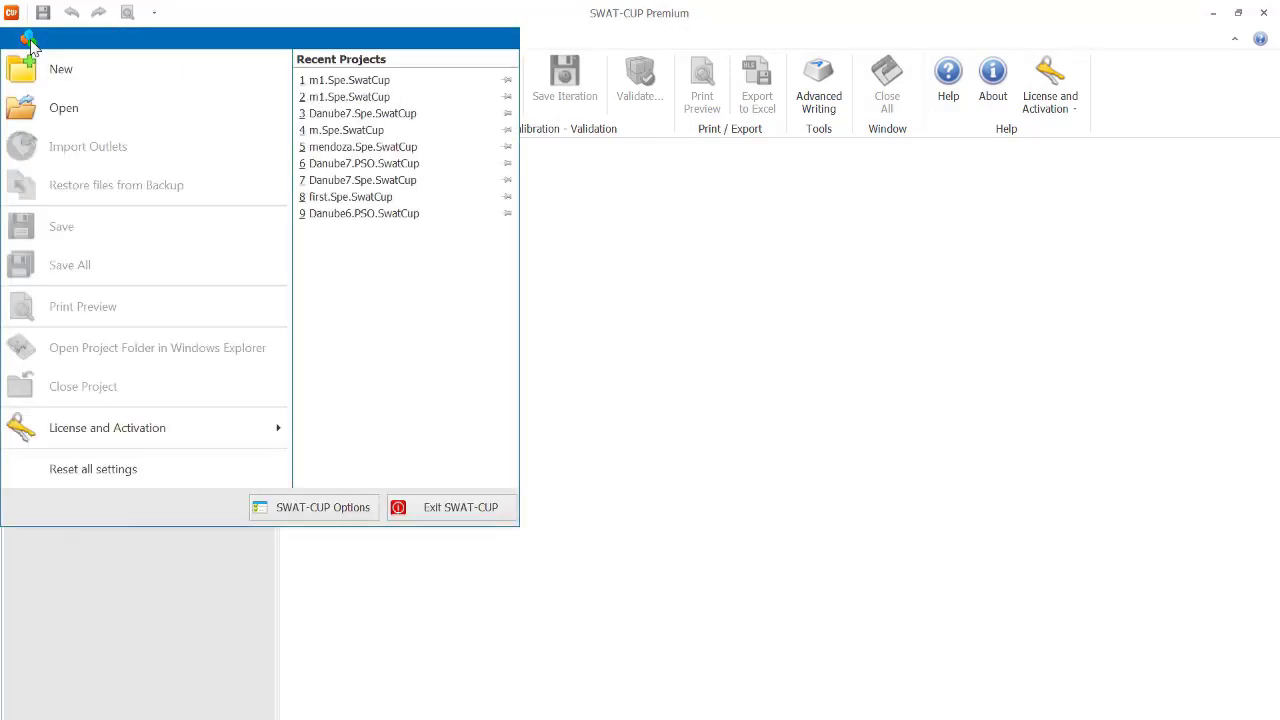
{"action": "left_click", "coordinate": [57, 78]}
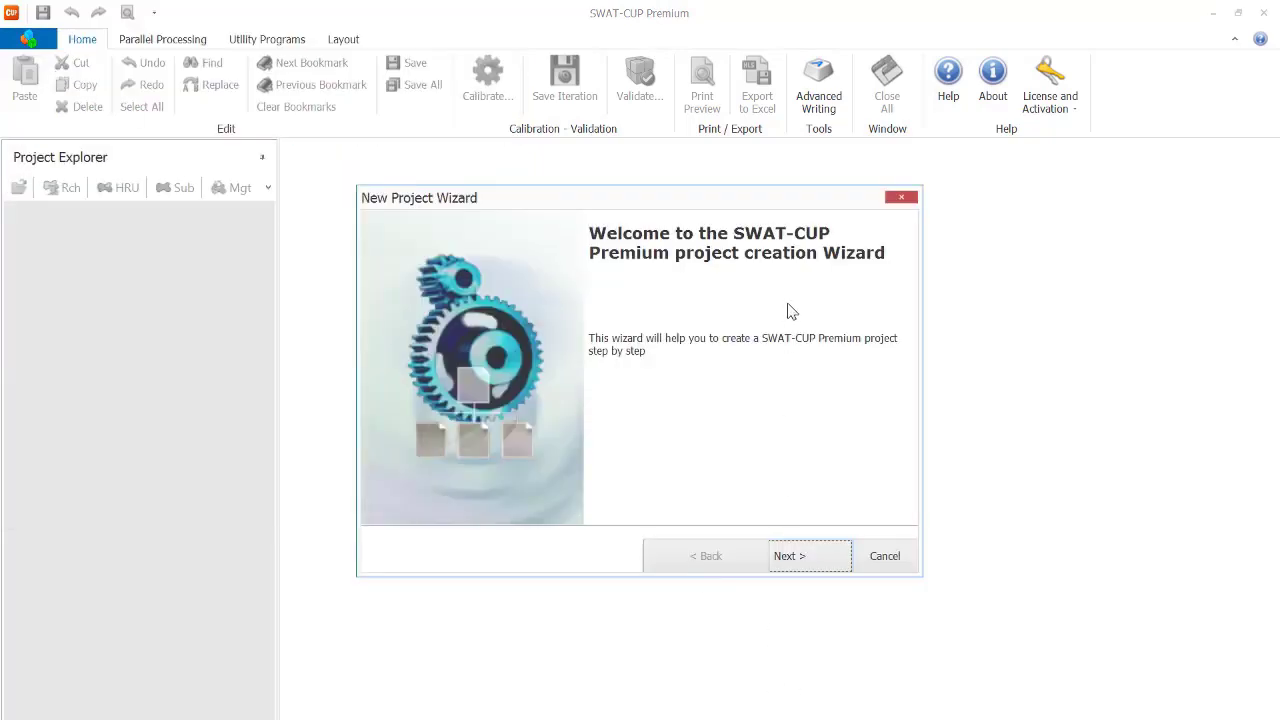
{"action": "left_click", "coordinate": [795, 562]}
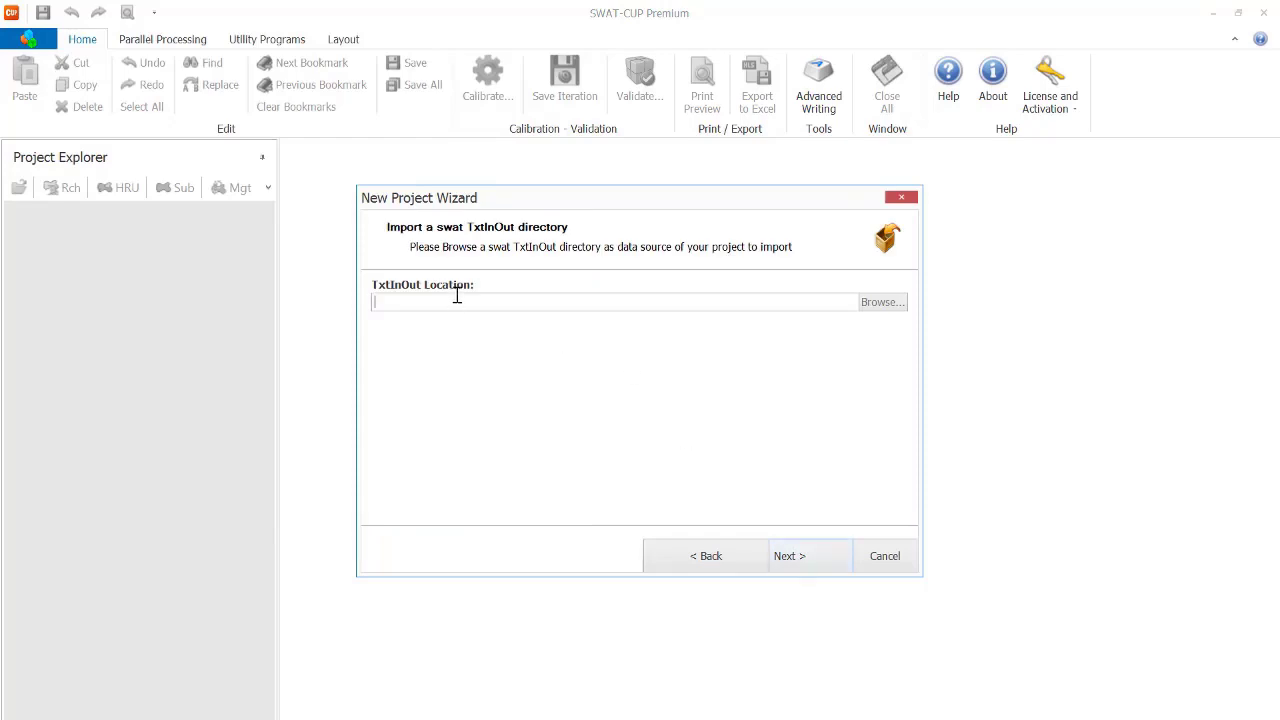
Set the TxtInOut location to C:\ArcSWAT_projects\Mendoza_Project\Scenarios\Default\TxtInOut and continue to the project type
{"action": "left_click", "coordinate": [876, 308]}
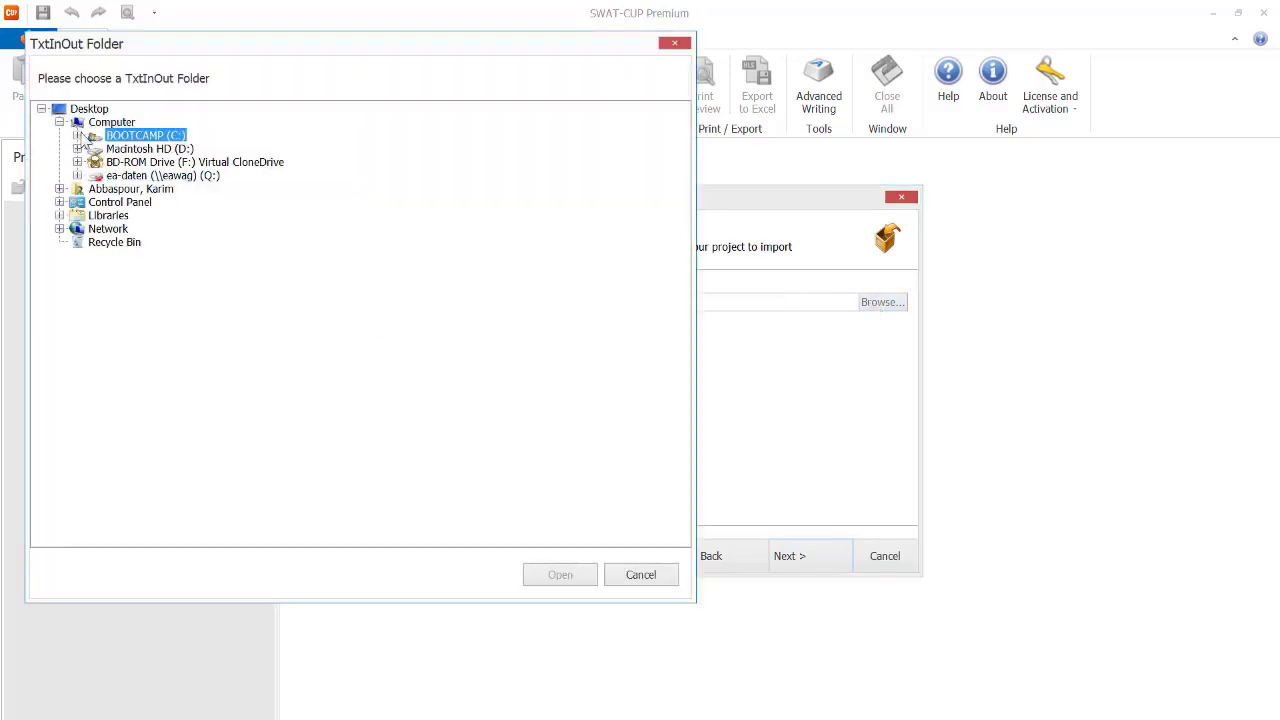
{"action": "left_click", "coordinate": [77, 135]}
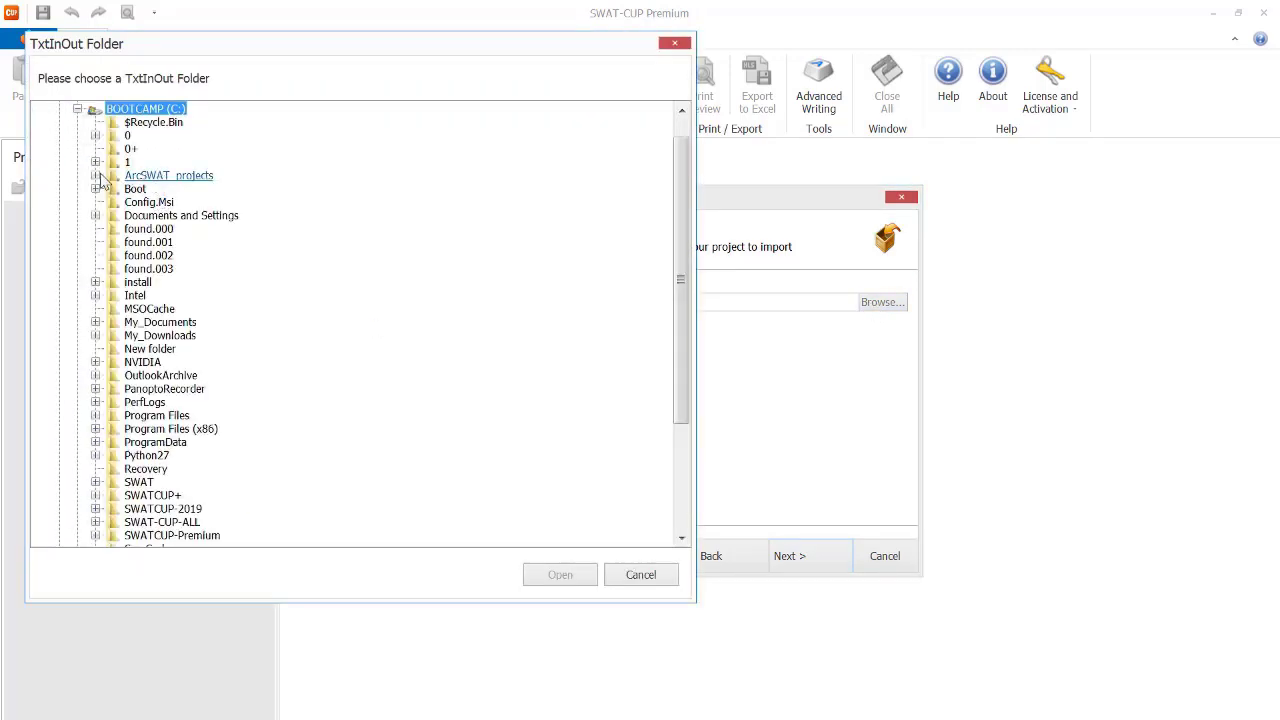
{"action": "left_click", "coordinate": [96, 176]}
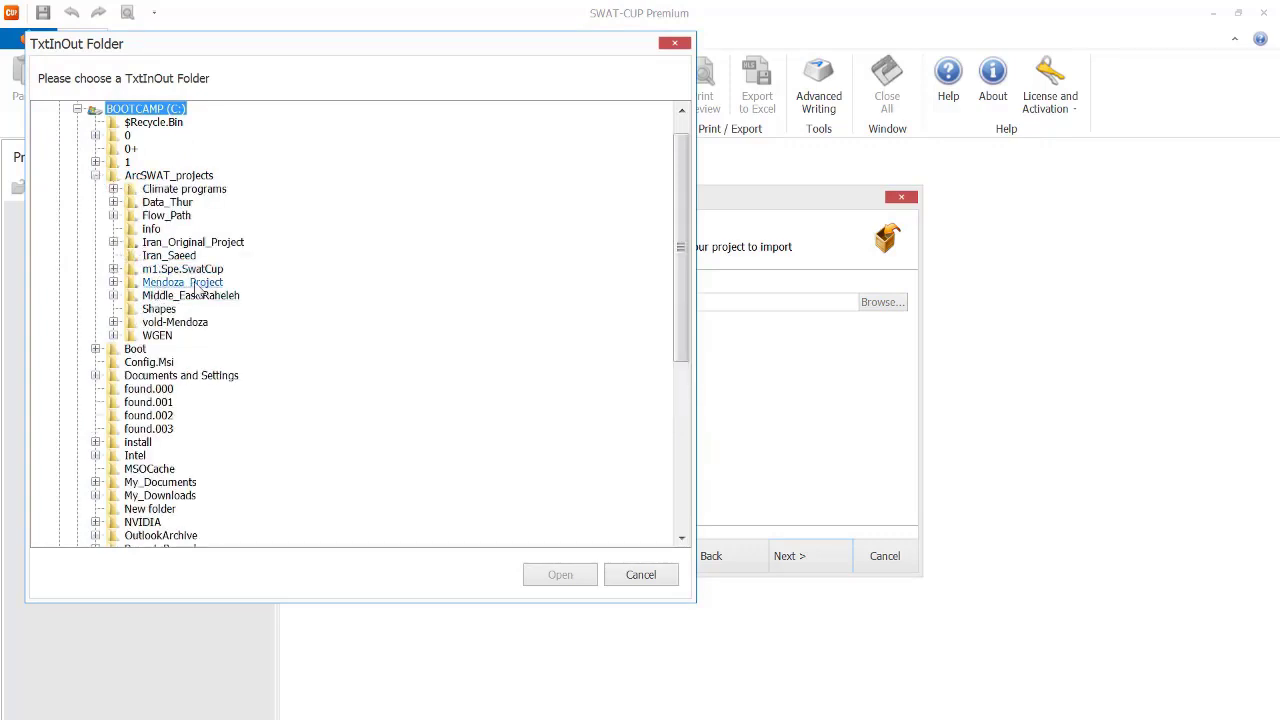
{"action": "left_click", "coordinate": [155, 282]}
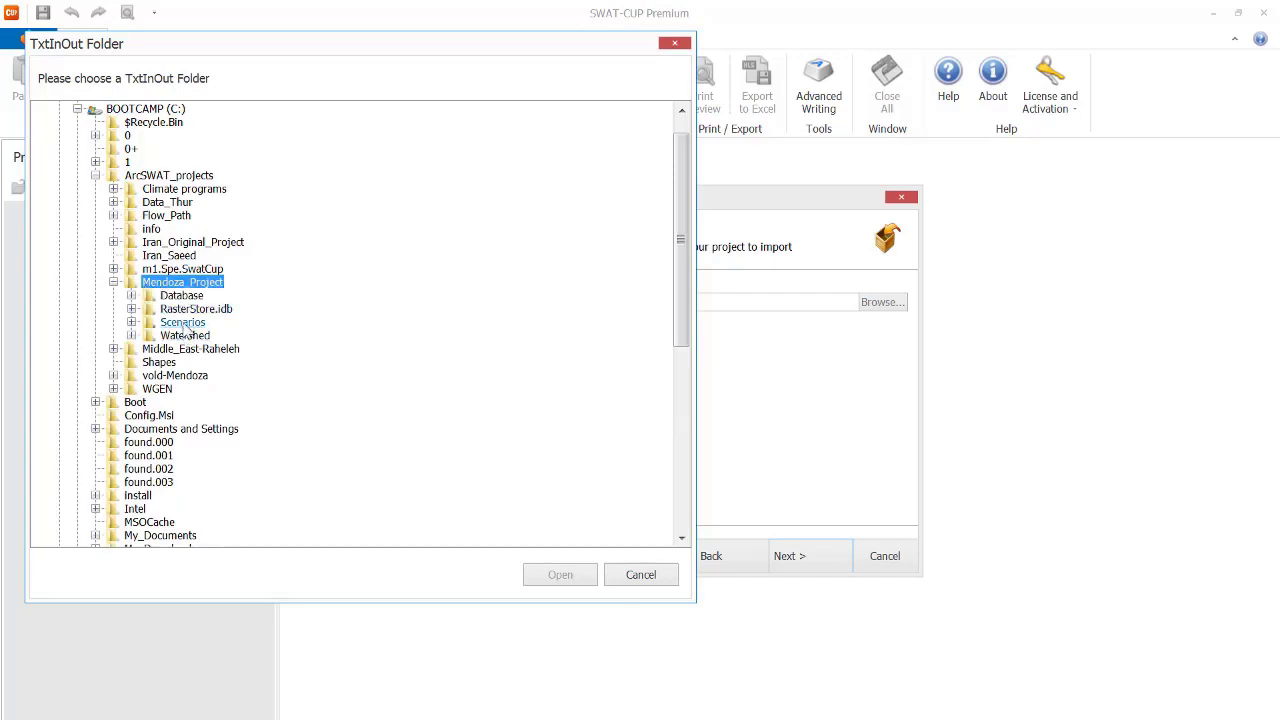
{"action": "left_click", "coordinate": [184, 325]}
{"action": "left_click", "coordinate": [197, 337]}
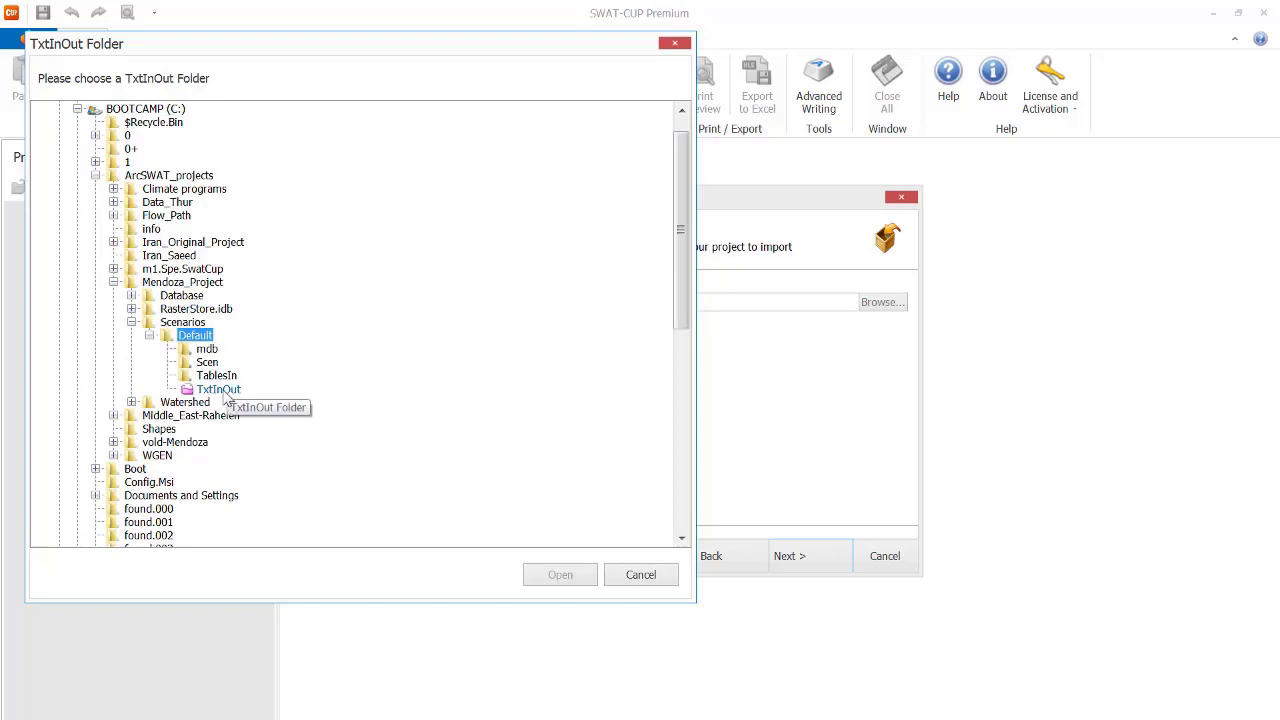
{"action": "left_click", "coordinate": [222, 391]}
{"action": "left_click", "coordinate": [562, 581]}
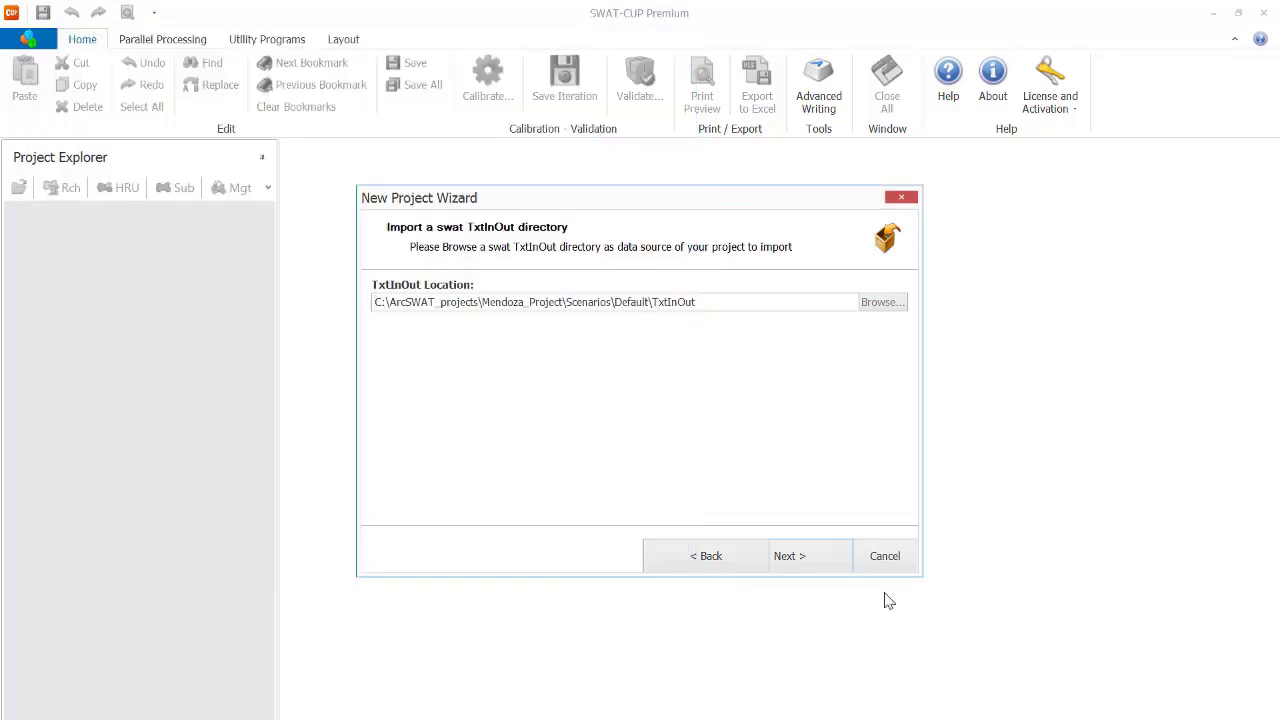
{"action": "left_click", "coordinate": [810, 567]}
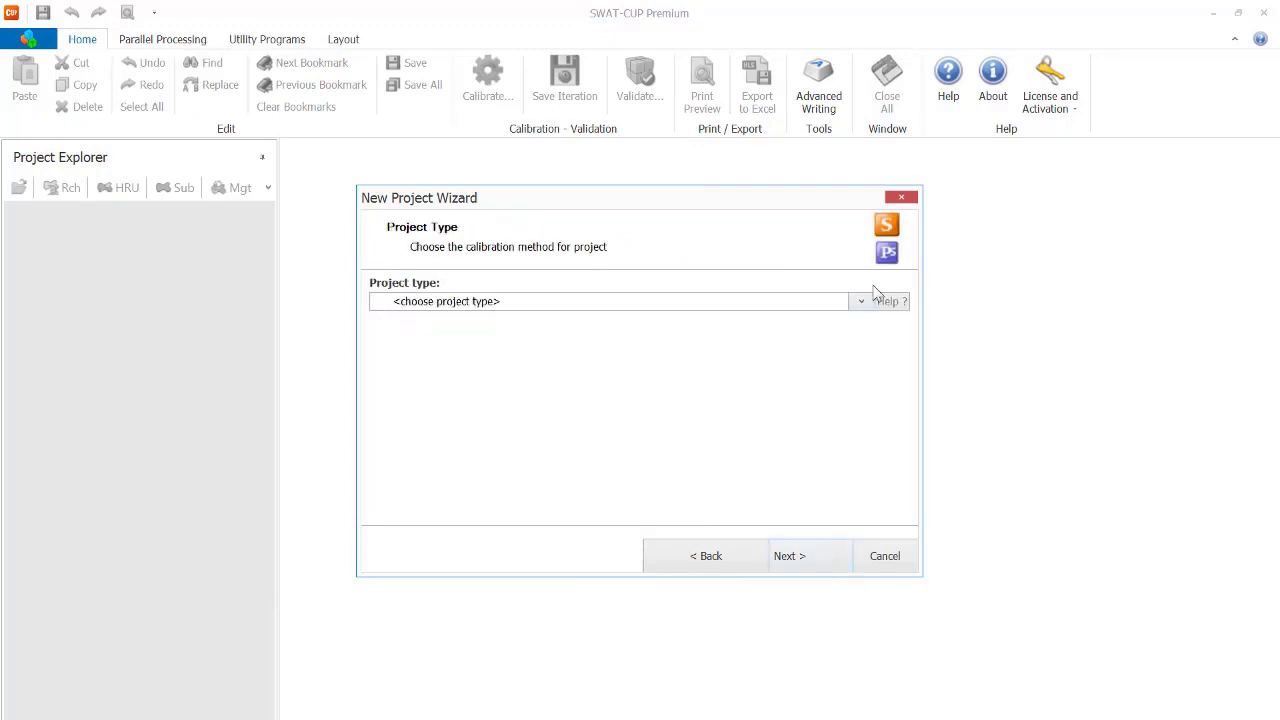
Choose Spe as the project's calibration method and continue to the project name and location
{"action": "left_click", "coordinate": [861, 301]}
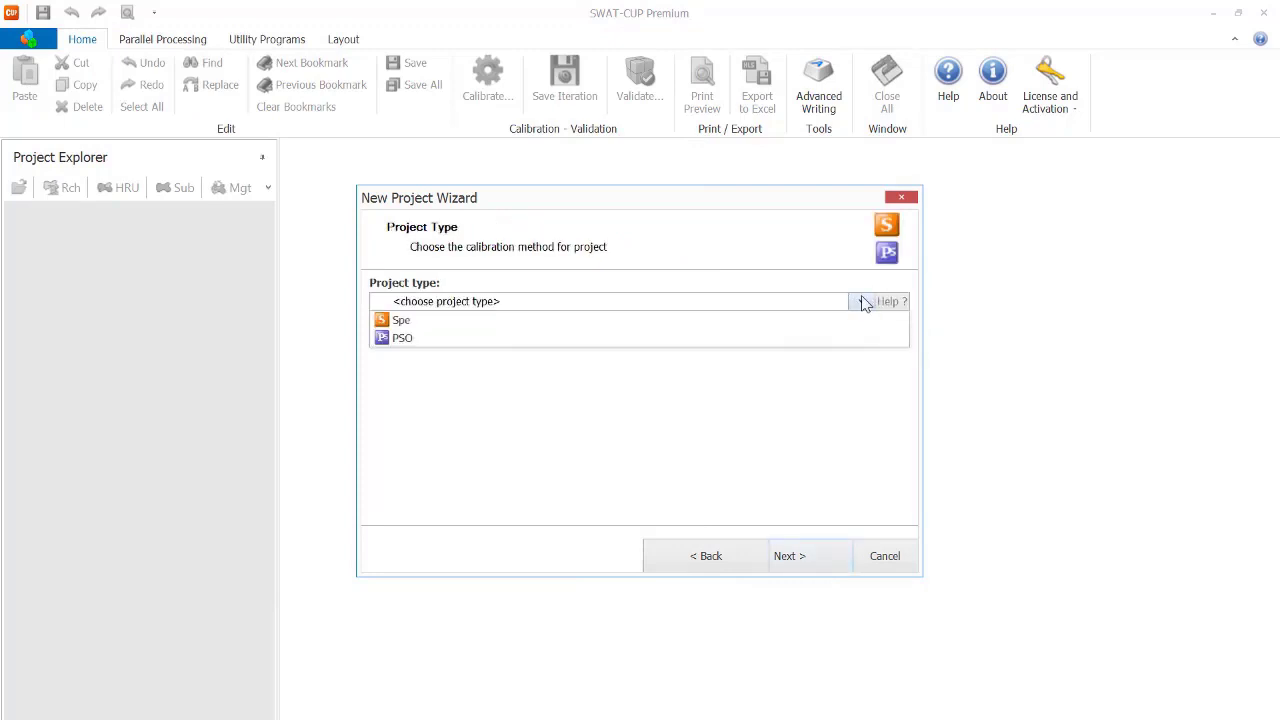
{"action": "left_click", "coordinate": [453, 321]}
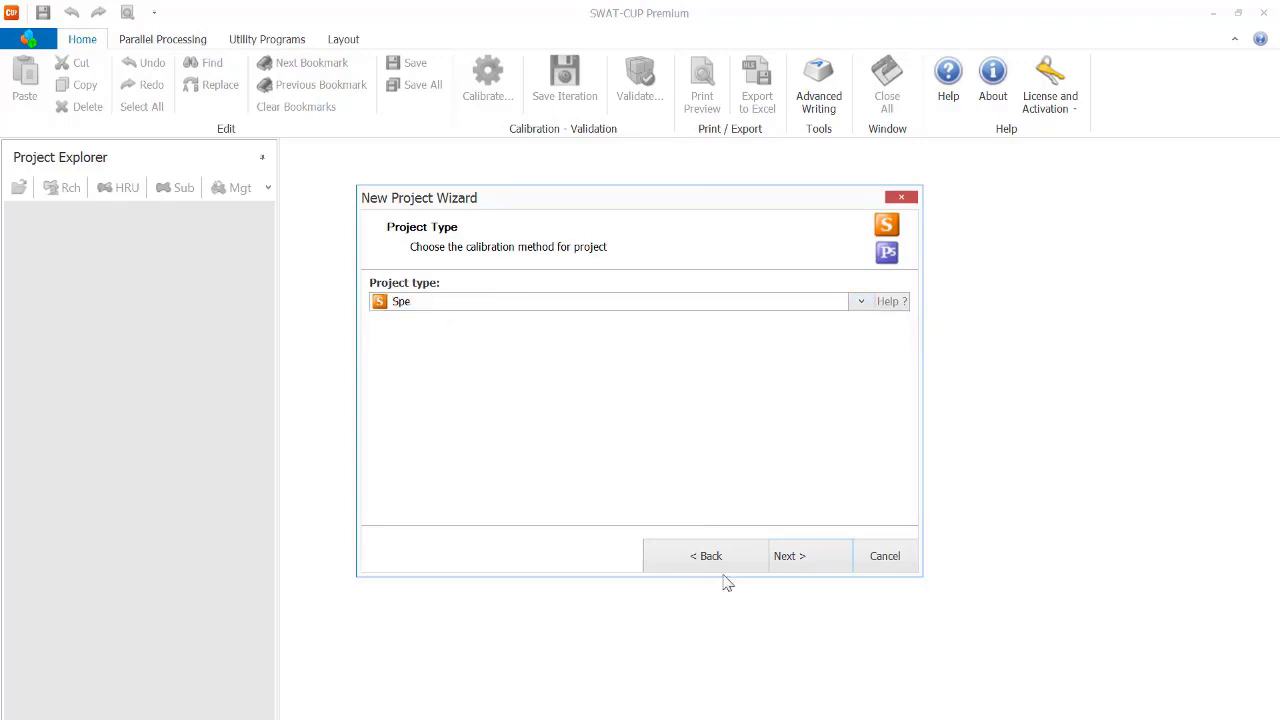
{"action": "left_click", "coordinate": [800, 558]}
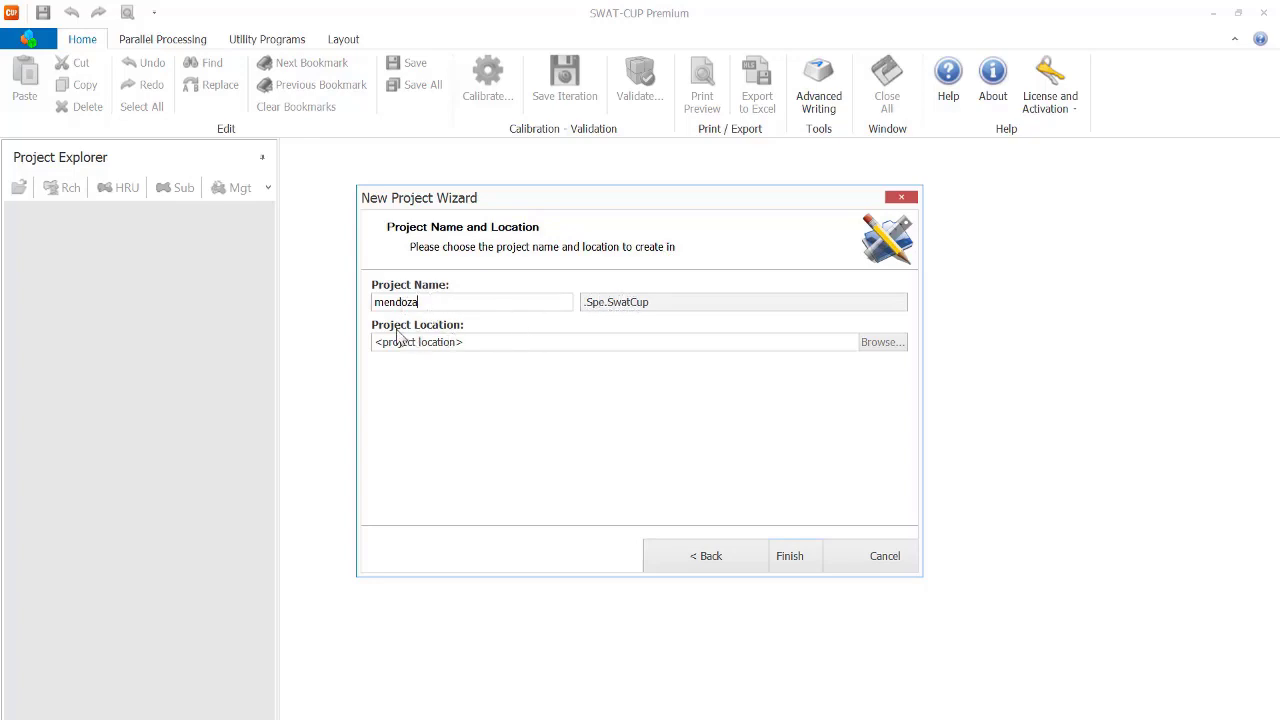
Name the project mendoza, set its location to C:\ArcSWAT_projects\Mendoza_Project, and create it
{"action": "left_click", "coordinate": [867, 344]}
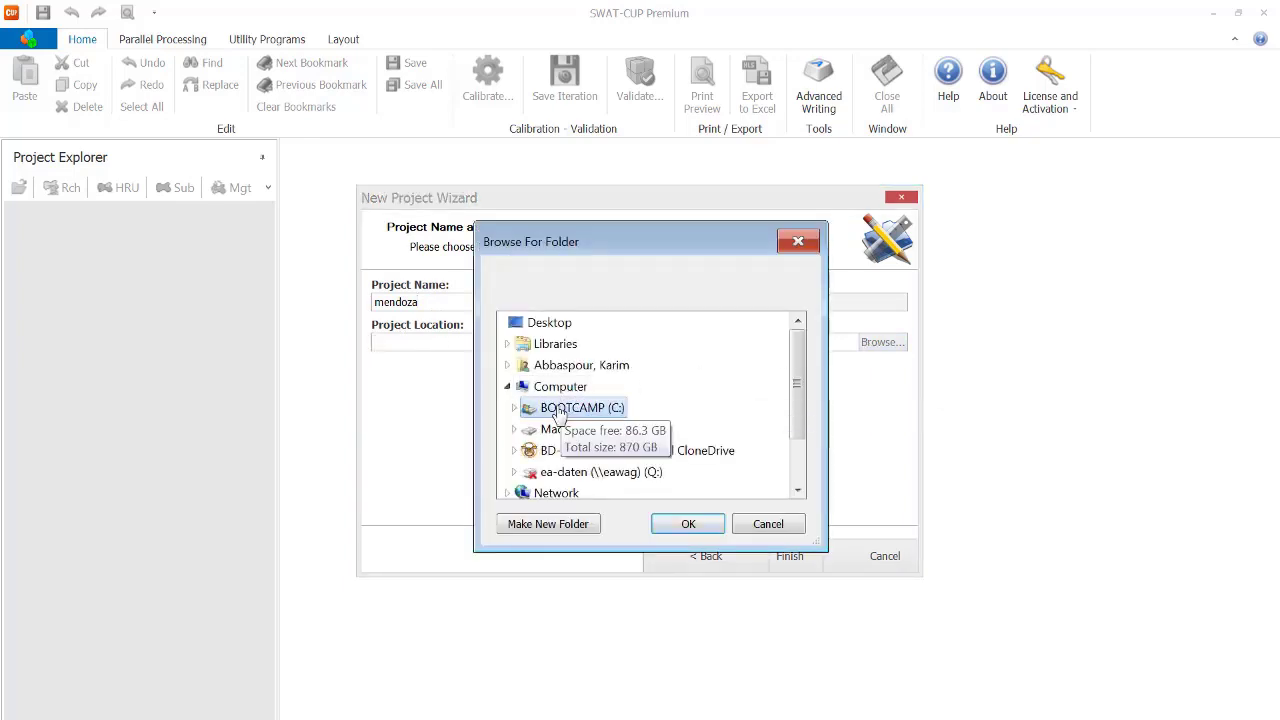
{"action": "double_click", "coordinate": [561, 410]}
{"action": "left_click_drag", "start_coordinate": [670, 243], "coordinate": [667, 200]}
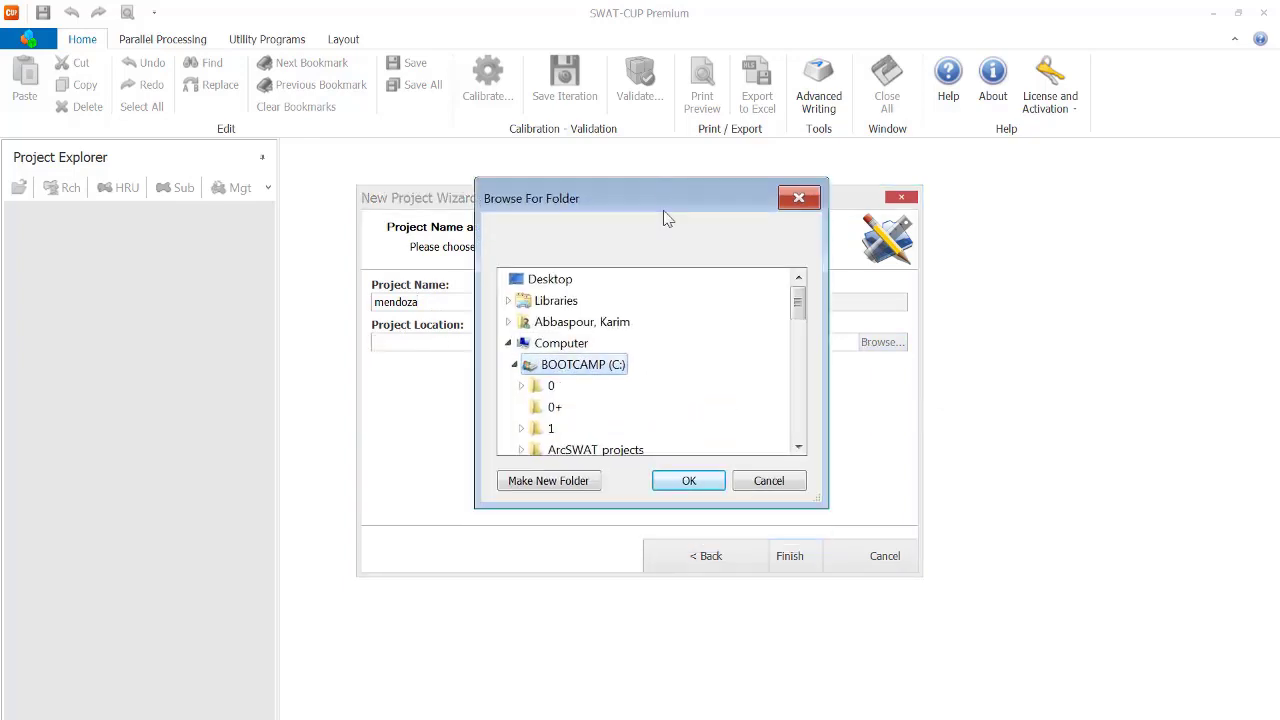
{"action": "left_click", "coordinate": [798, 448]}
{"action": "left_click", "coordinate": [798, 448]}
{"action": "left_click", "coordinate": [524, 410]}
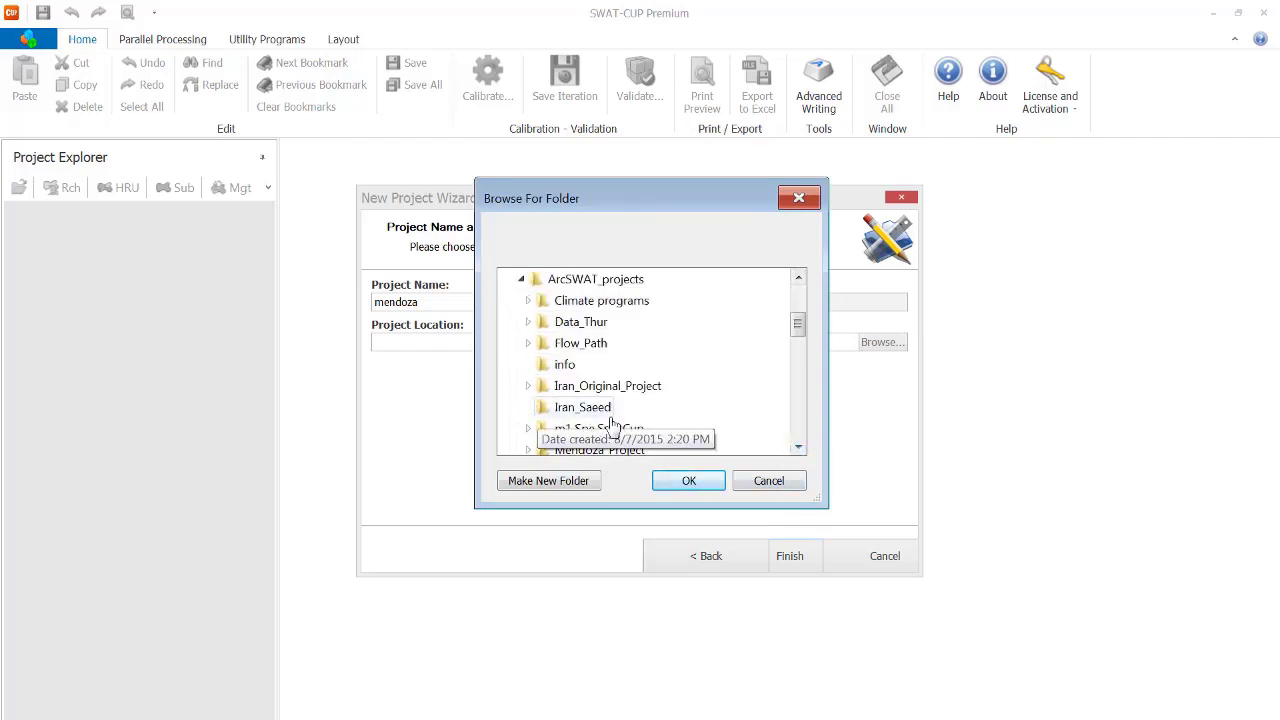
{"action": "left_click", "coordinate": [798, 448]}
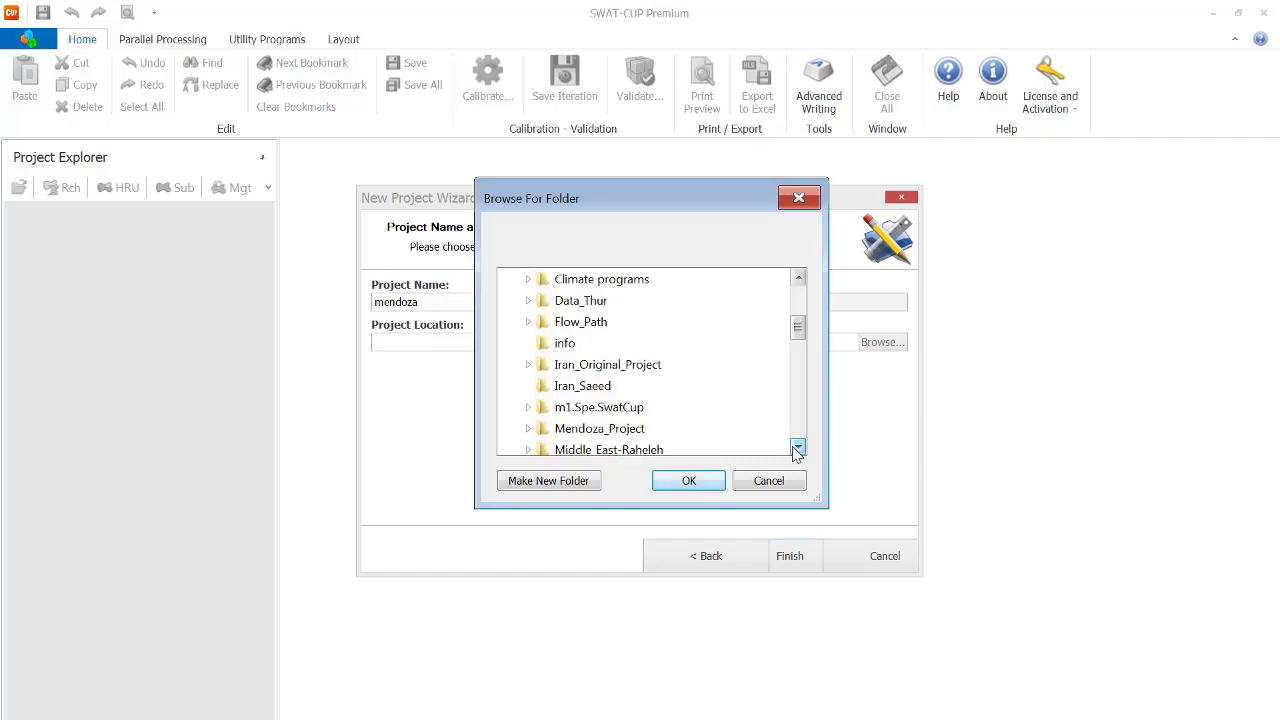
{"action": "left_click", "coordinate": [595, 430]}
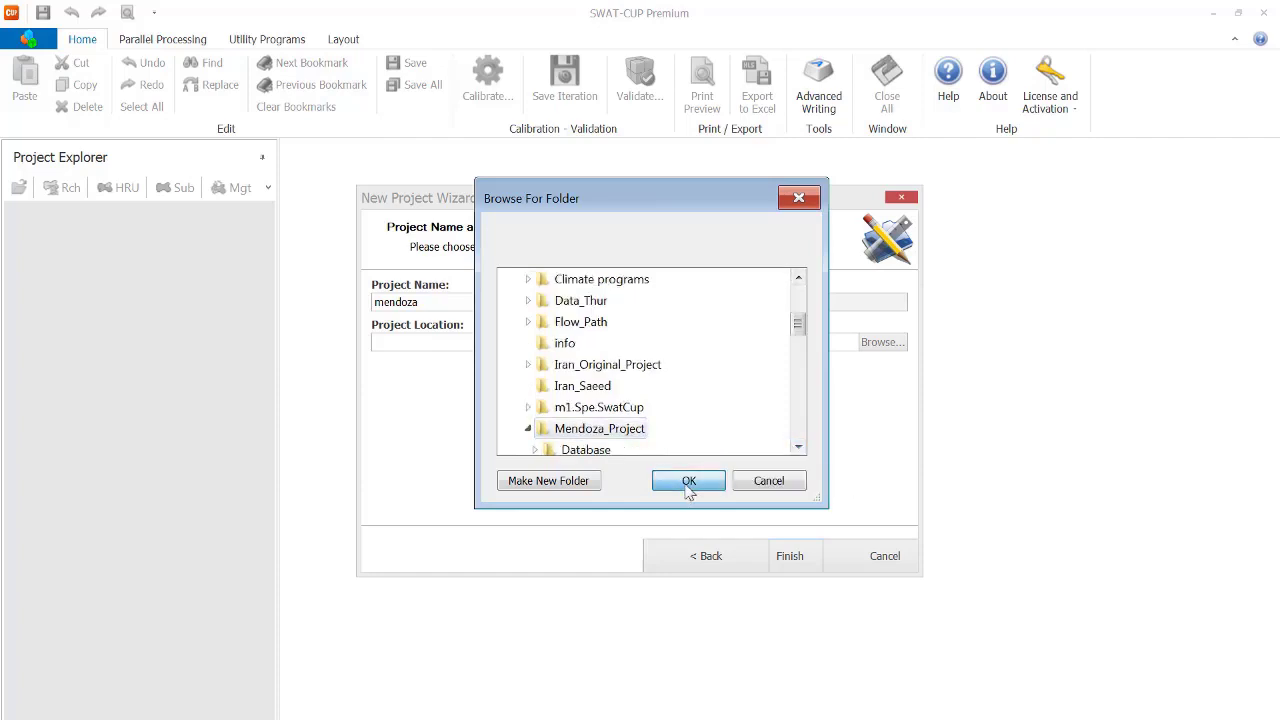
{"action": "left_click", "coordinate": [688, 482]}
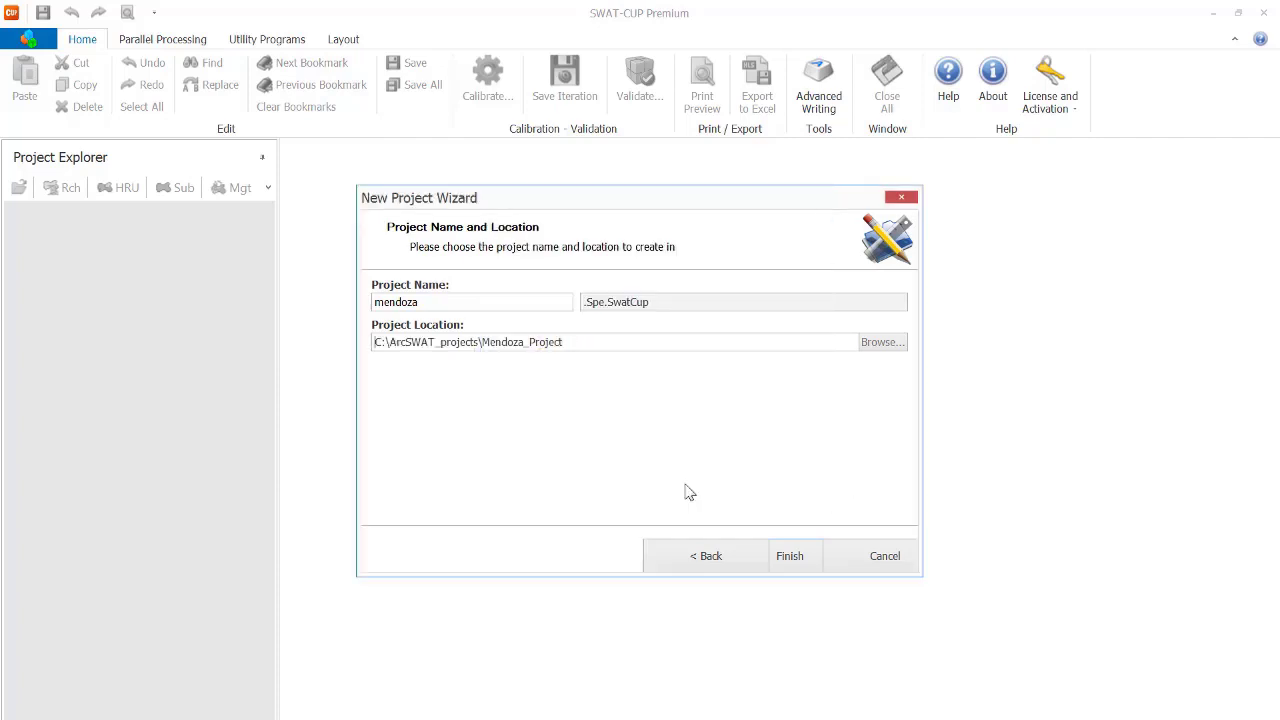
{"action": "left_click", "coordinate": [791, 557]}
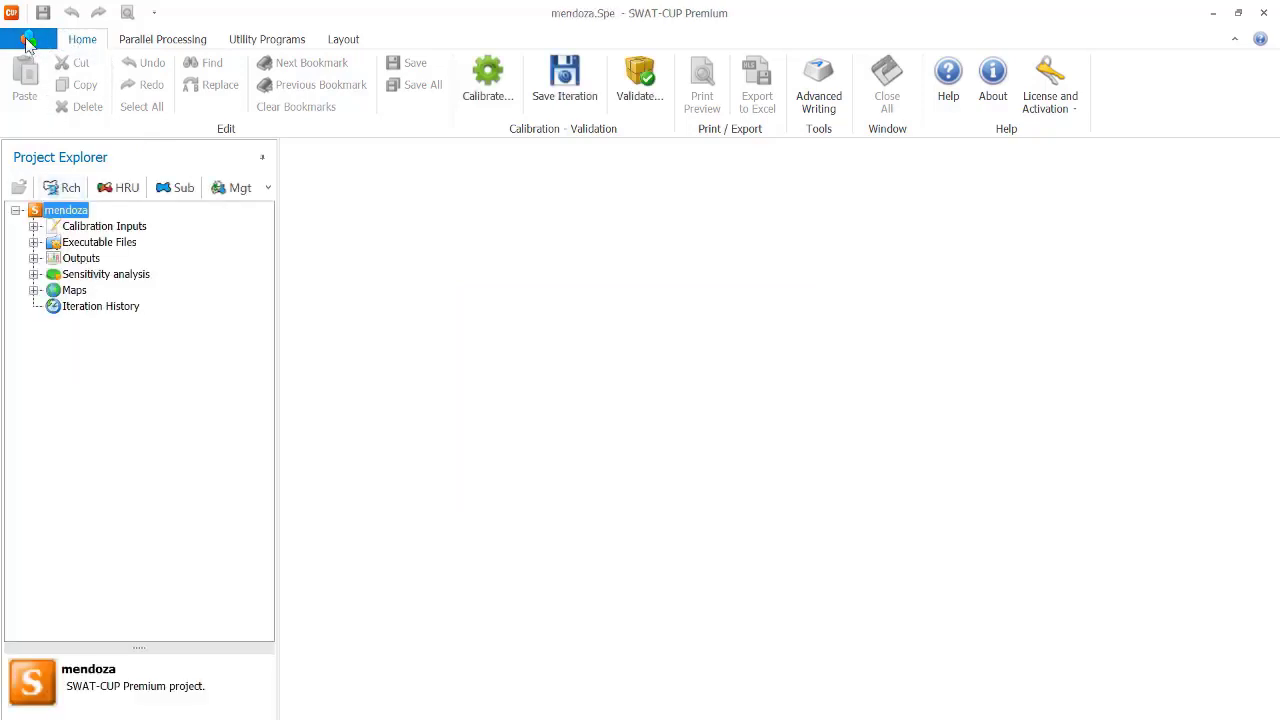
Show the new project's folder in Windows Explorer and open mendoza.Spe.SwatCup
{"action": "left_click", "coordinate": [28, 40]}
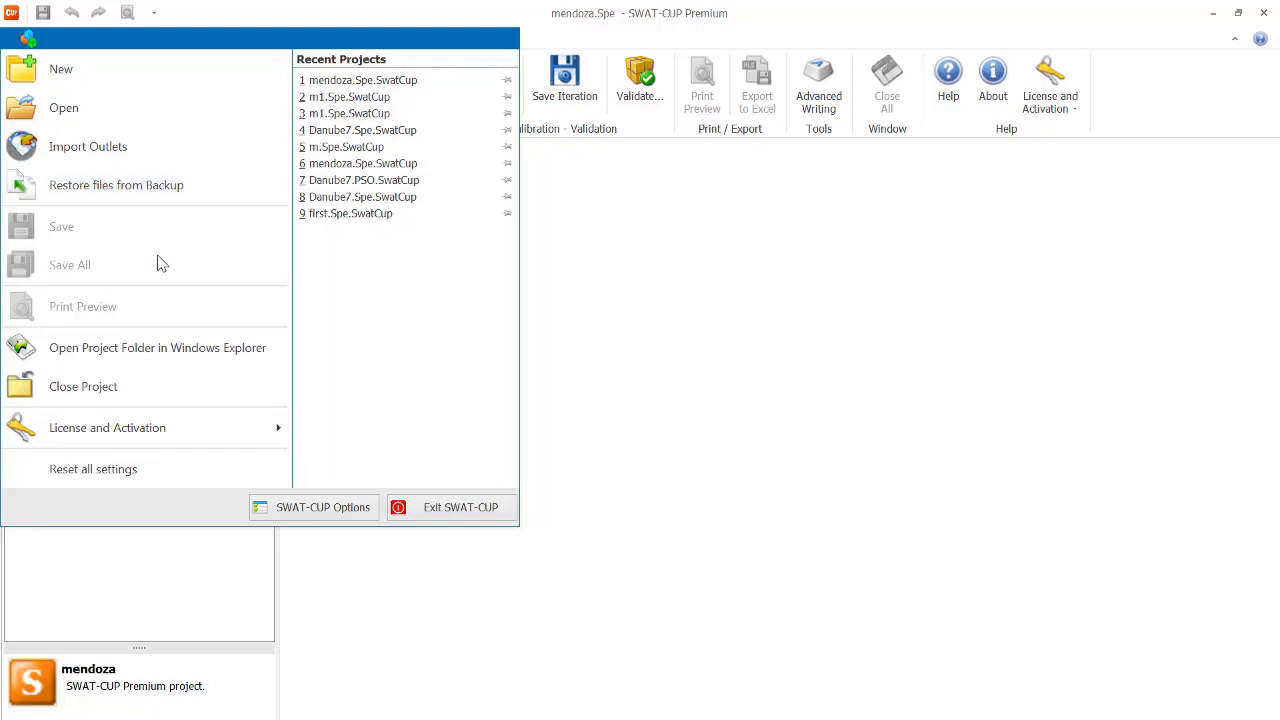
{"action": "left_click", "coordinate": [153, 350]}
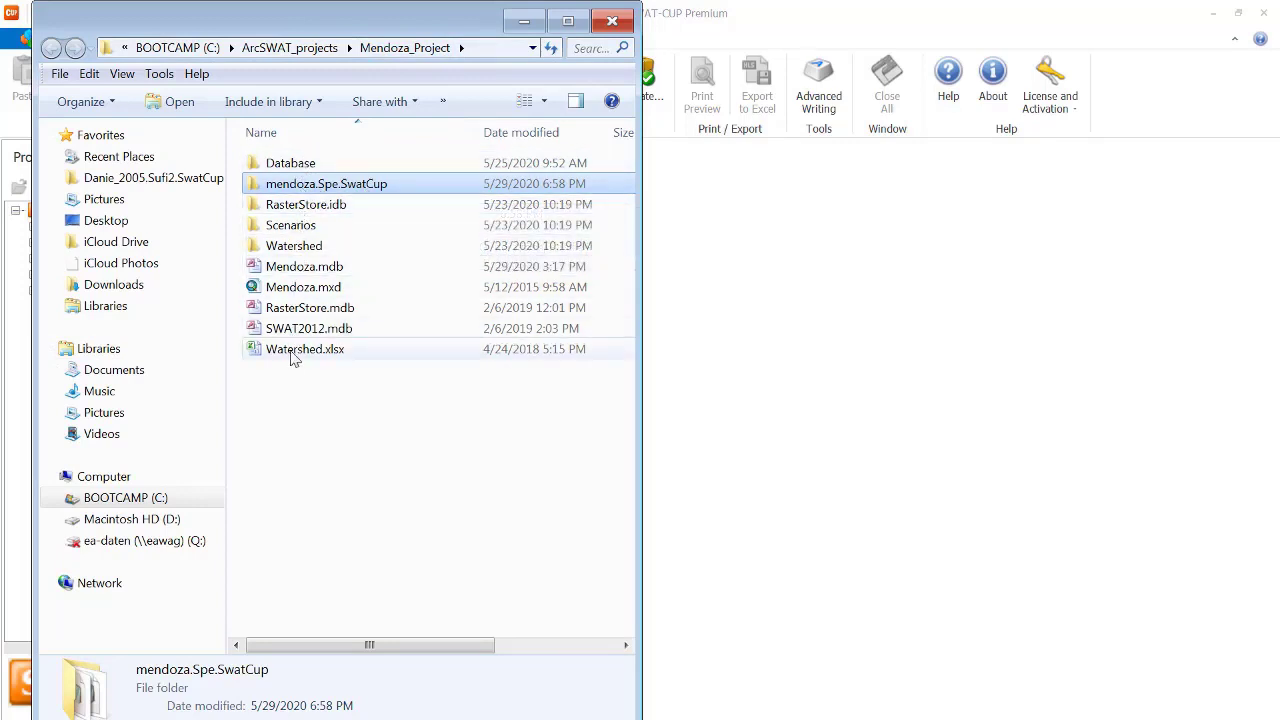
{"action": "double_click", "coordinate": [353, 185]}
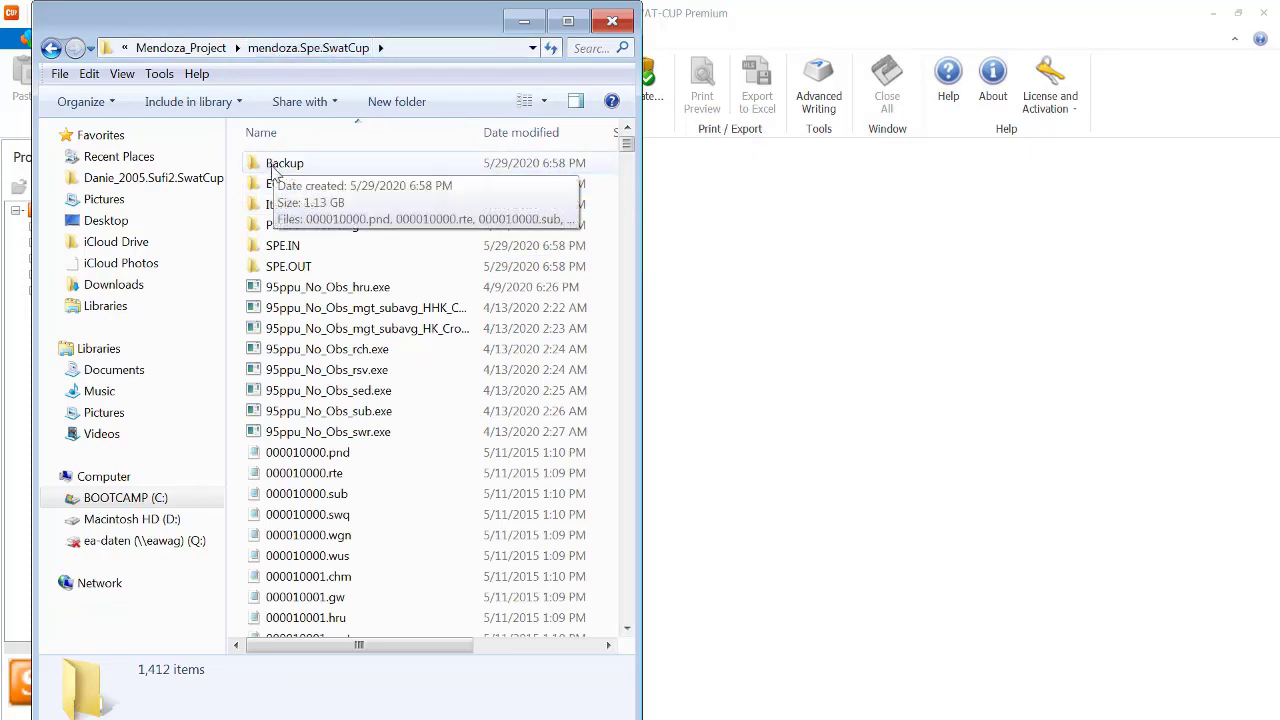
Open the Backup folder of mendoza.Spe.SwatCup and look through its SWAT input and output files
{"action": "double_click", "coordinate": [274, 170]}
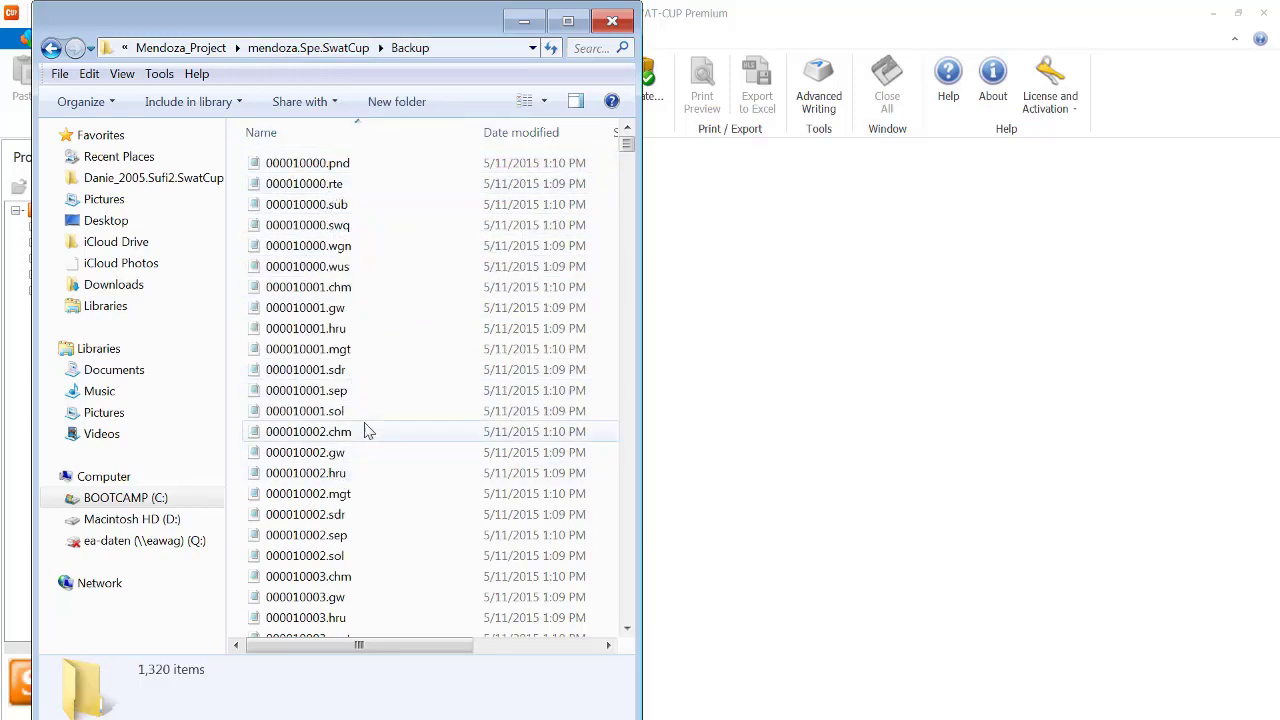
{"action": "scroll", "coordinate": [386, 400], "scroll_direction": "down", "scroll_amount": 6}
{"action": "scroll", "coordinate": [390, 402], "scroll_direction": "down", "scroll_amount": 7}
{"action": "scroll", "coordinate": [387, 406], "scroll_direction": "down", "scroll_amount": 6}
{"action": "scroll", "coordinate": [387, 406], "scroll_direction": "down", "scroll_amount": 8}
{"action": "scroll", "coordinate": [387, 406], "scroll_direction": "down", "scroll_amount": 4}
{"action": "left_click_drag", "start_coordinate": [626, 182], "coordinate": [643, 617]}
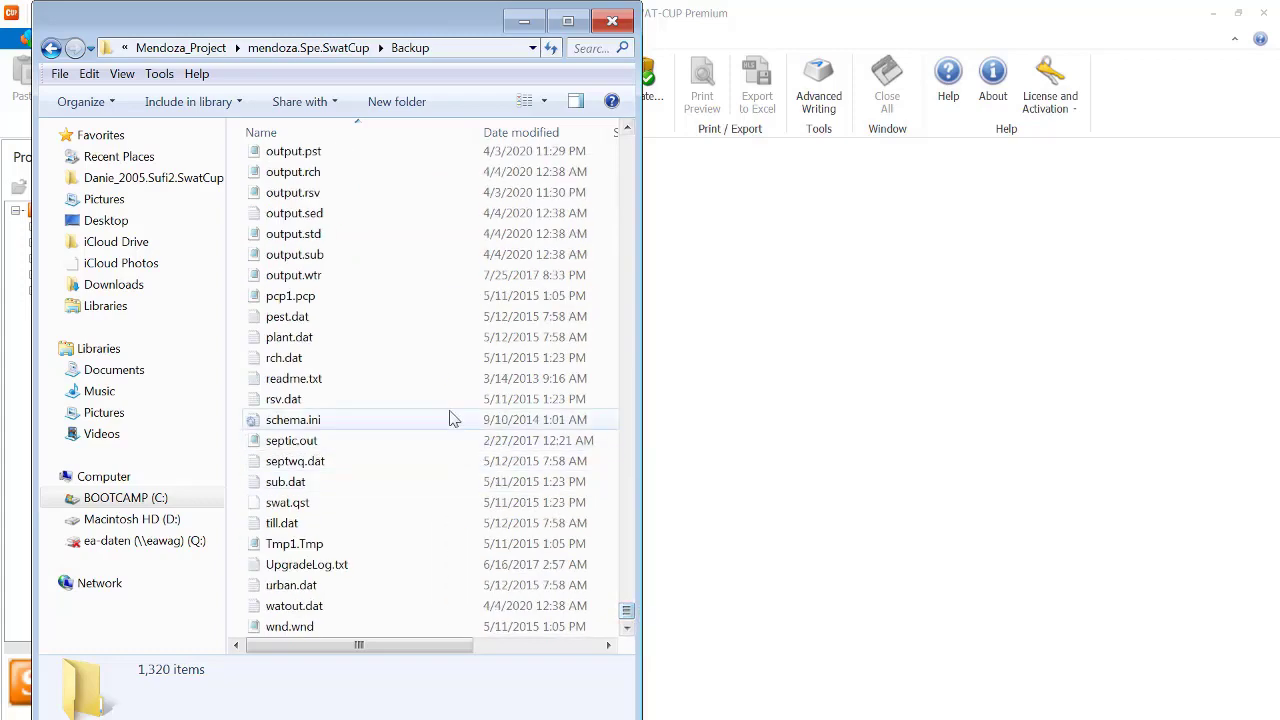
{"action": "scroll", "coordinate": [449, 412], "scroll_direction": "up", "scroll_amount": 7}
{"action": "scroll", "coordinate": [445, 444], "scroll_direction": "up", "scroll_amount": 5}
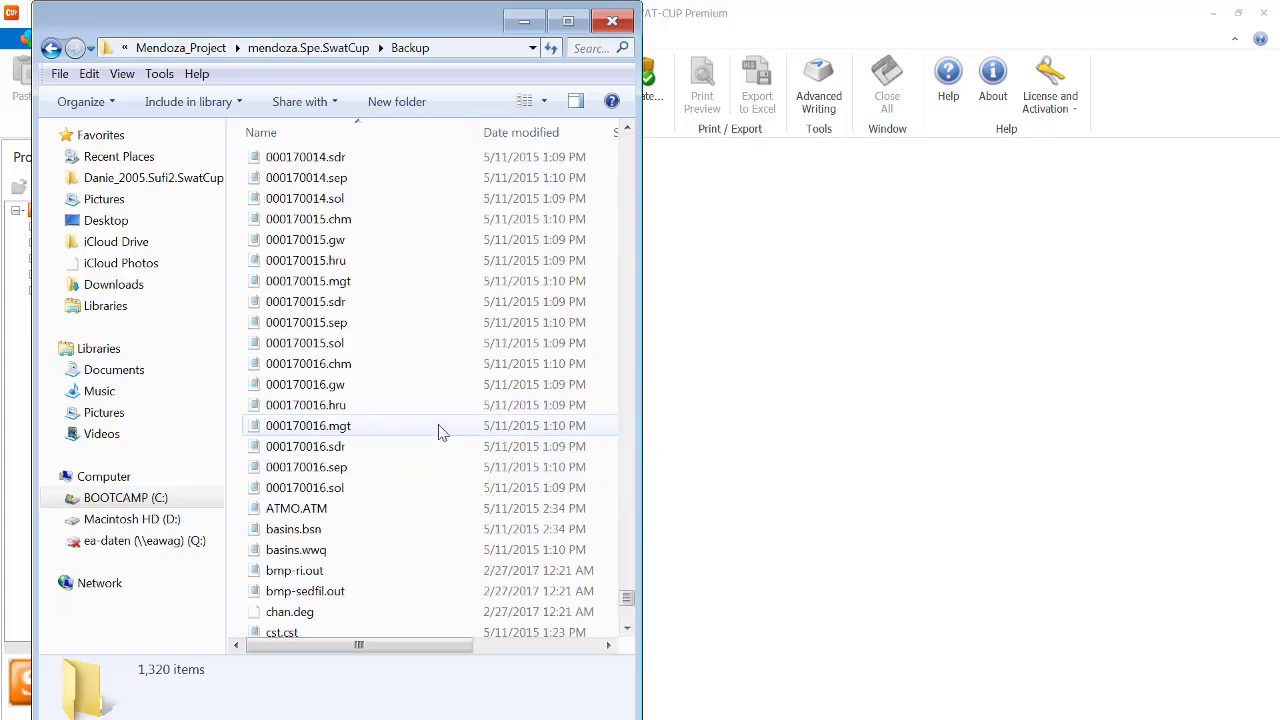
{"action": "scroll", "coordinate": [443, 431], "scroll_direction": "down", "scroll_amount": 4}
{"action": "scroll", "coordinate": [443, 431], "scroll_direction": "down", "scroll_amount": 5}
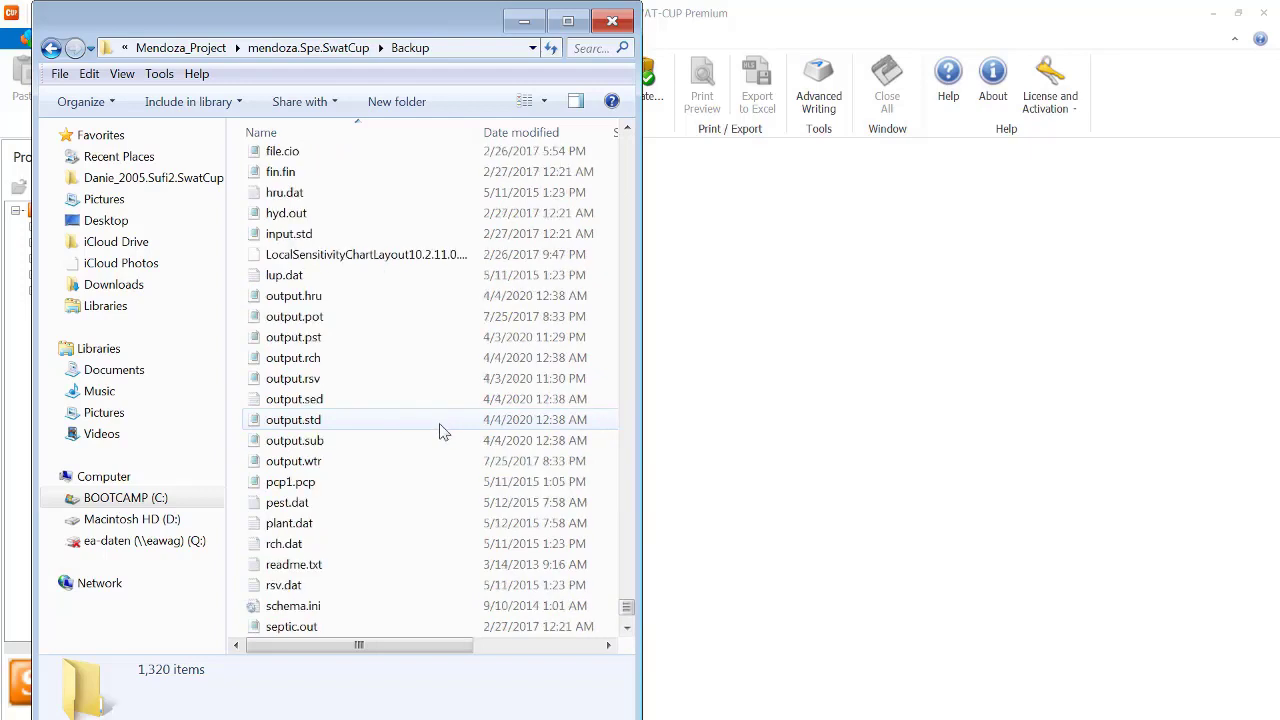
Delete the nine SWAT output files from output.hru through output.wtr in the project's Backup folder
{"action": "left_click", "coordinate": [315, 297]}
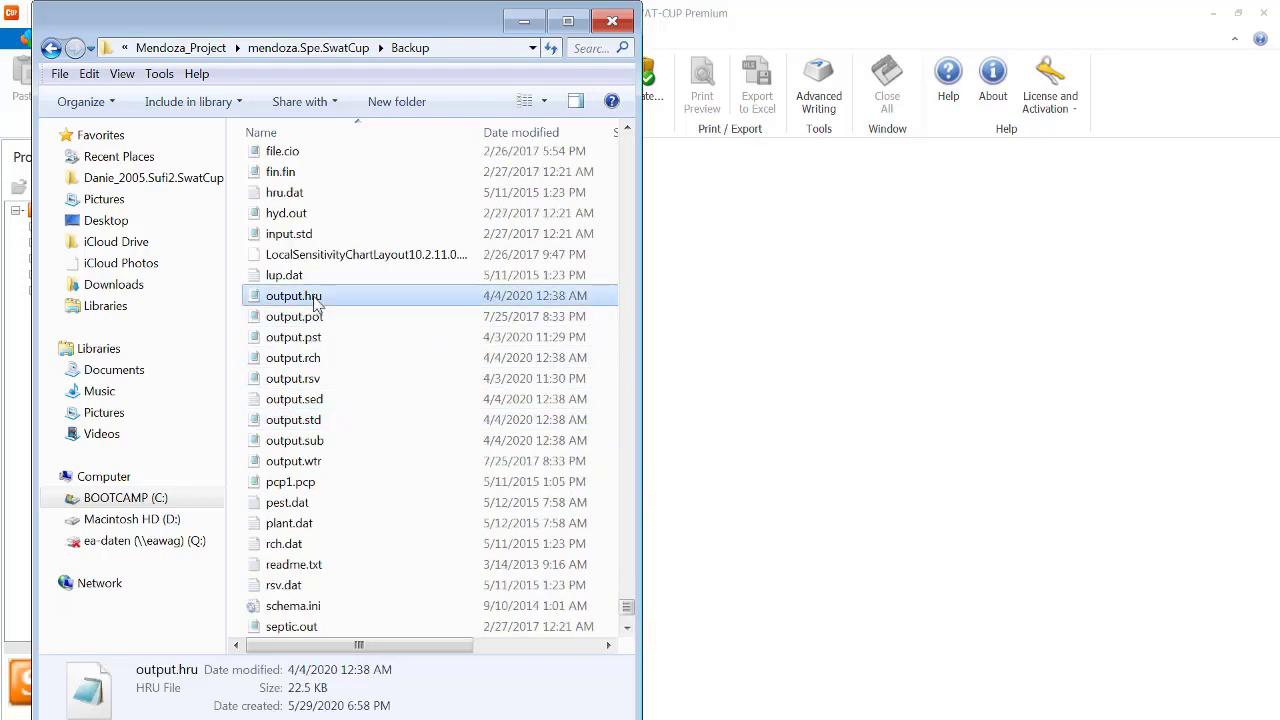
{"action": "left_click", "coordinate": [330, 462], "text": "shift"}
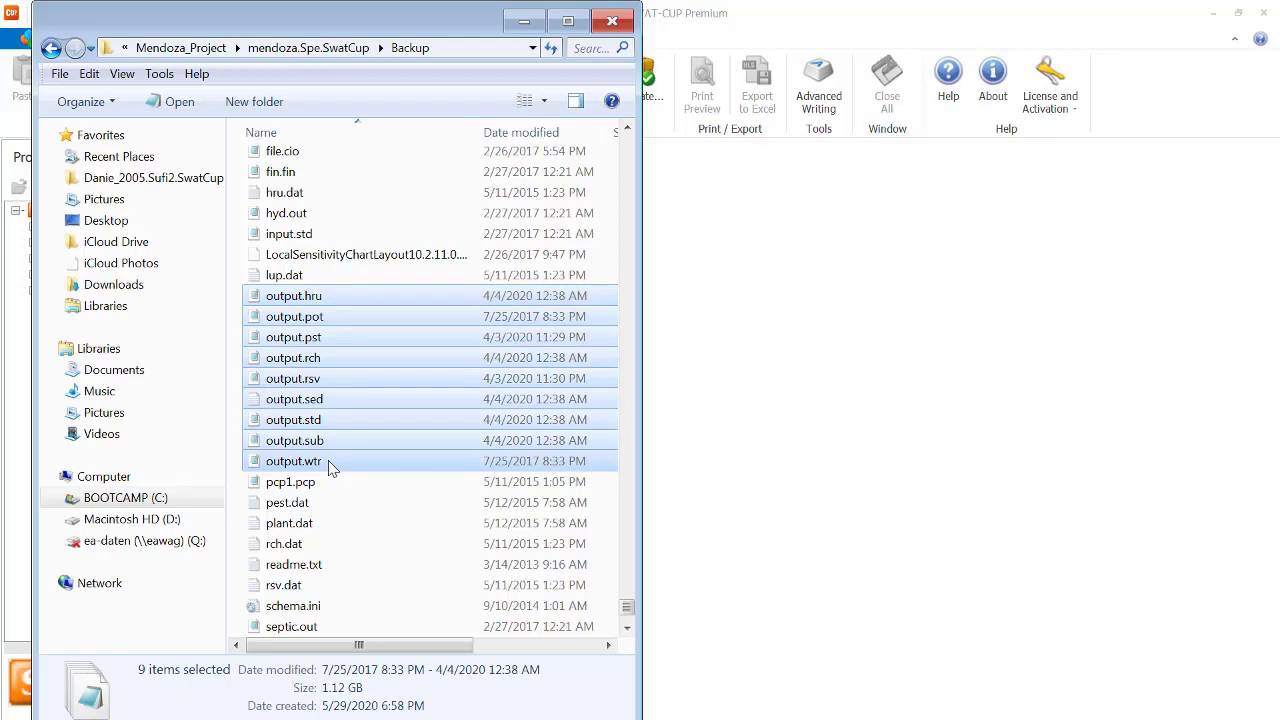
{"action": "right_click", "coordinate": [330, 468]}
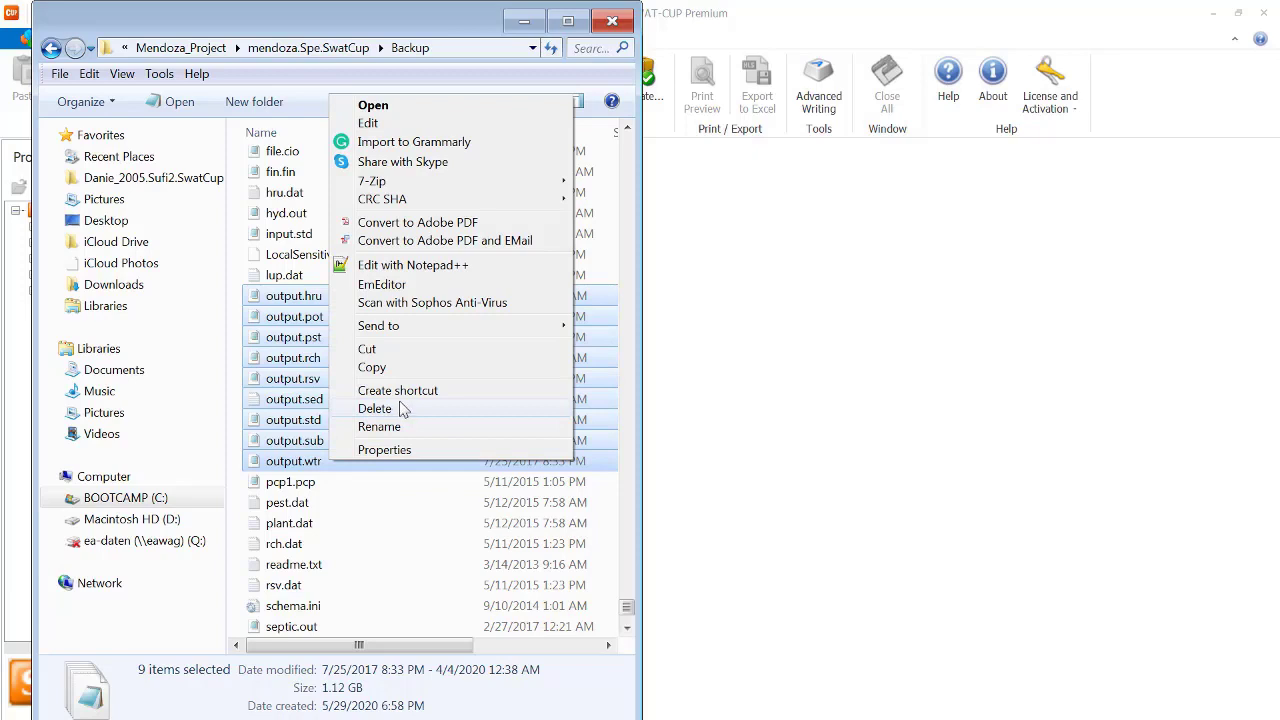
{"action": "left_click", "coordinate": [392, 412]}
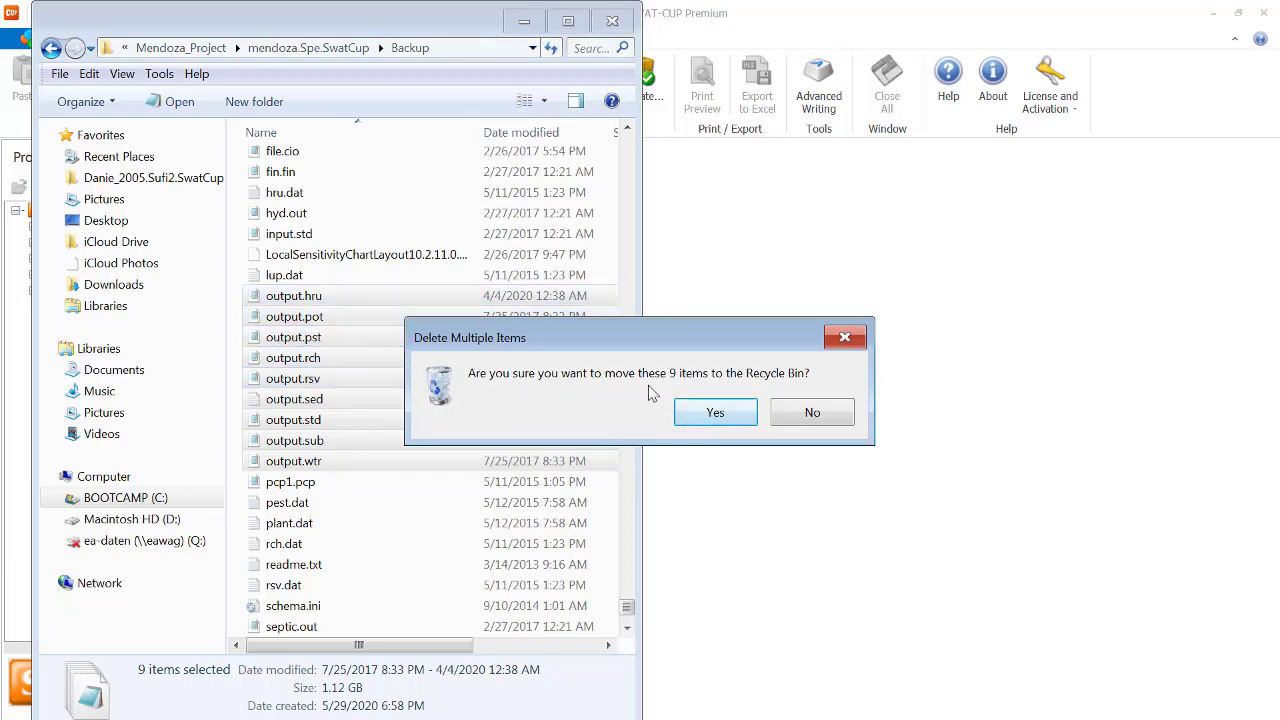
{"action": "left_click", "coordinate": [715, 413]}
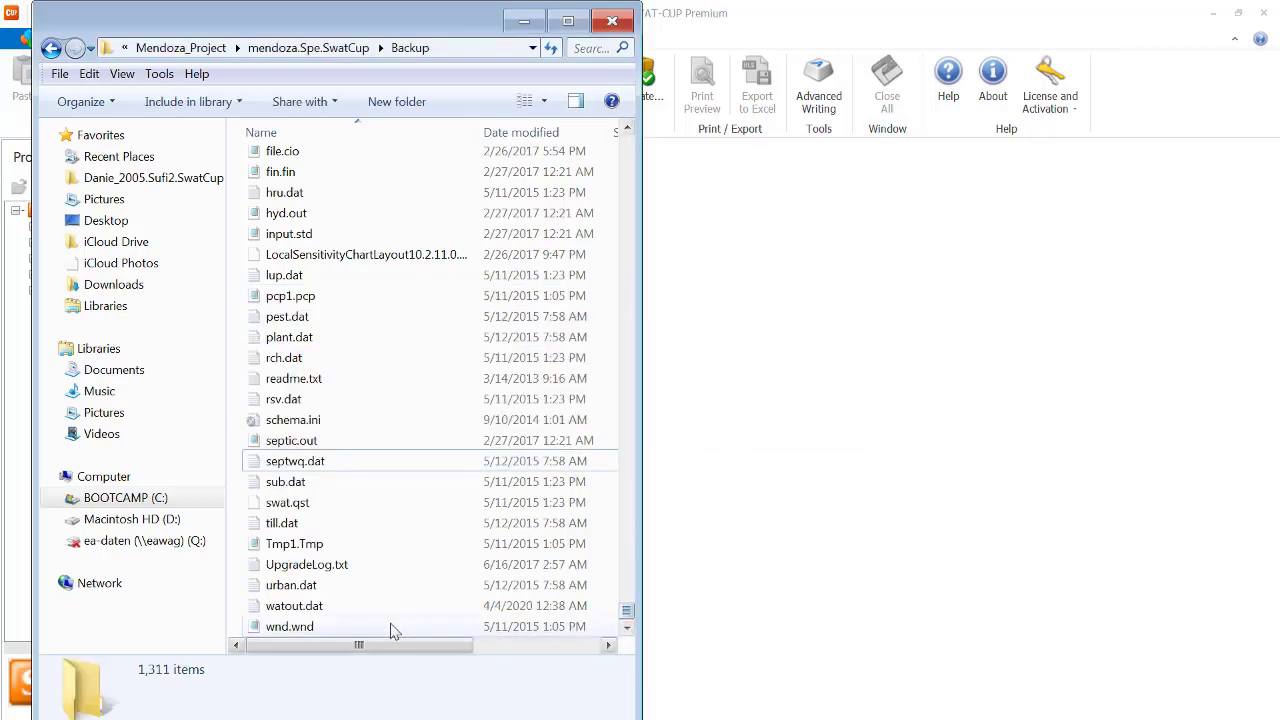
Delete watout.dat from the Backup folder
{"action": "left_click", "coordinate": [281, 612]}
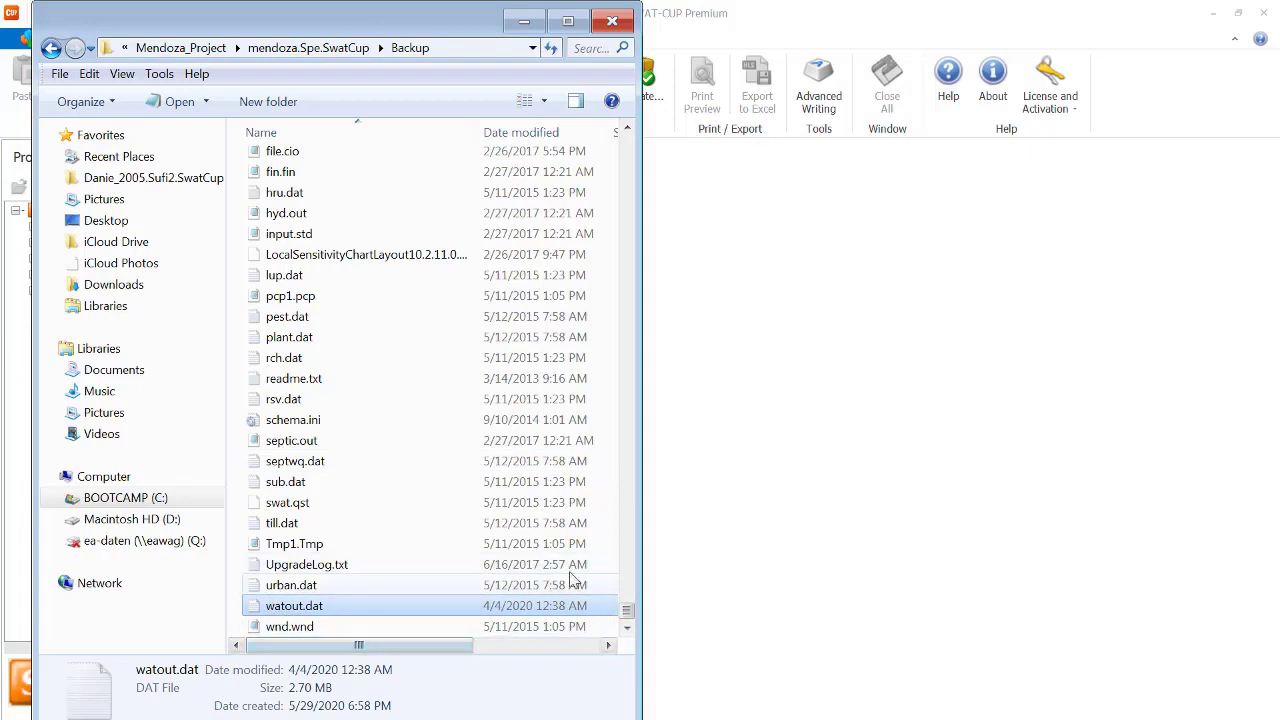
{"action": "left_click_drag", "start_coordinate": [636, 547], "coordinate": [768, 565]}
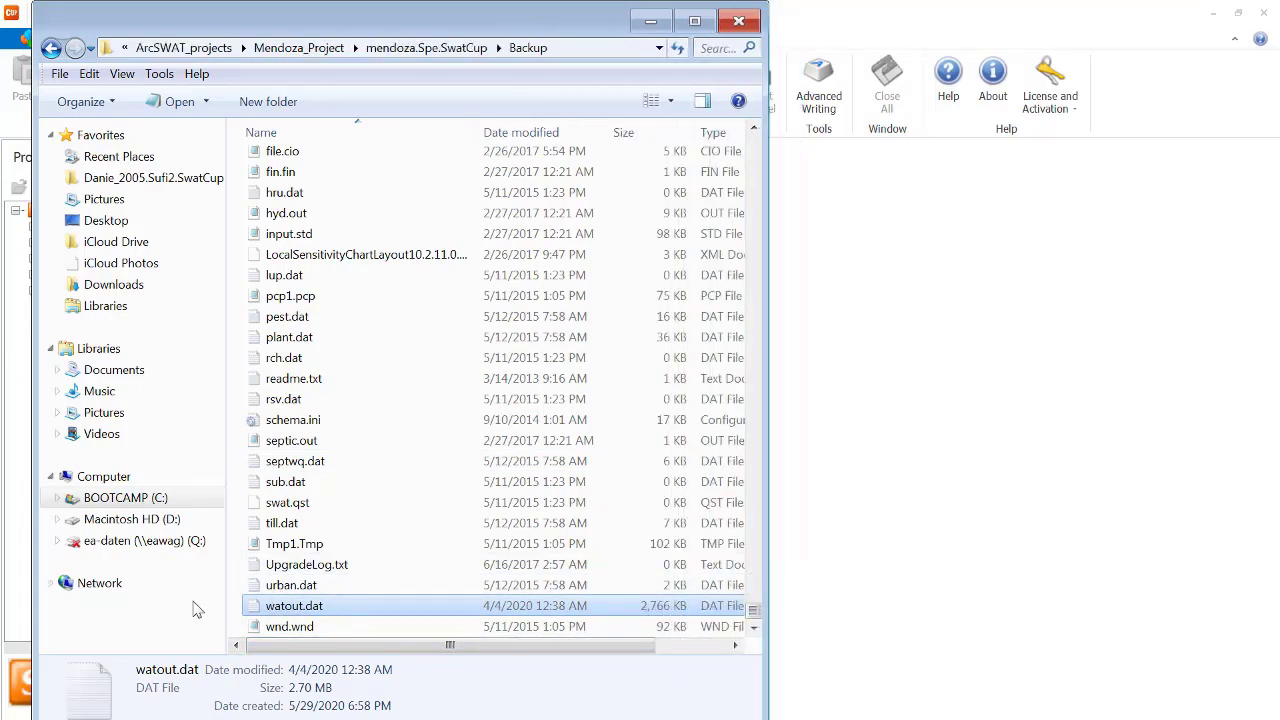
{"action": "right_click", "coordinate": [265, 606]}
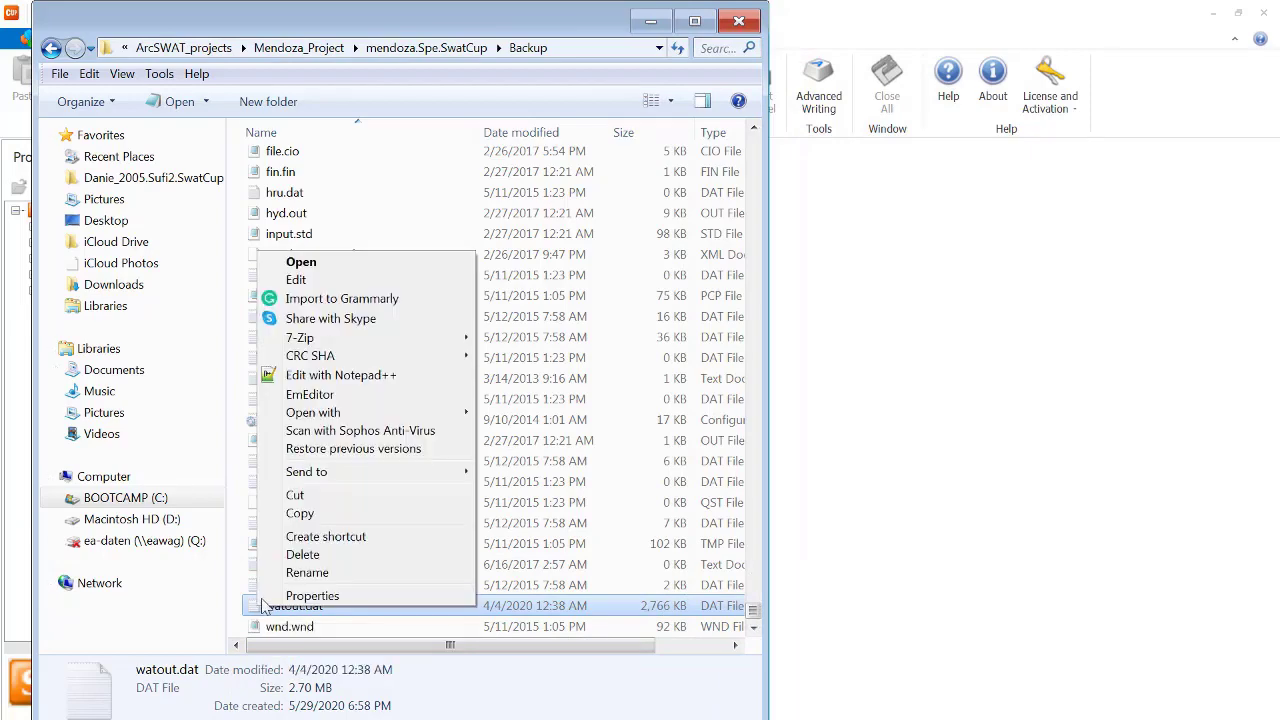
{"action": "left_click", "coordinate": [302, 555]}
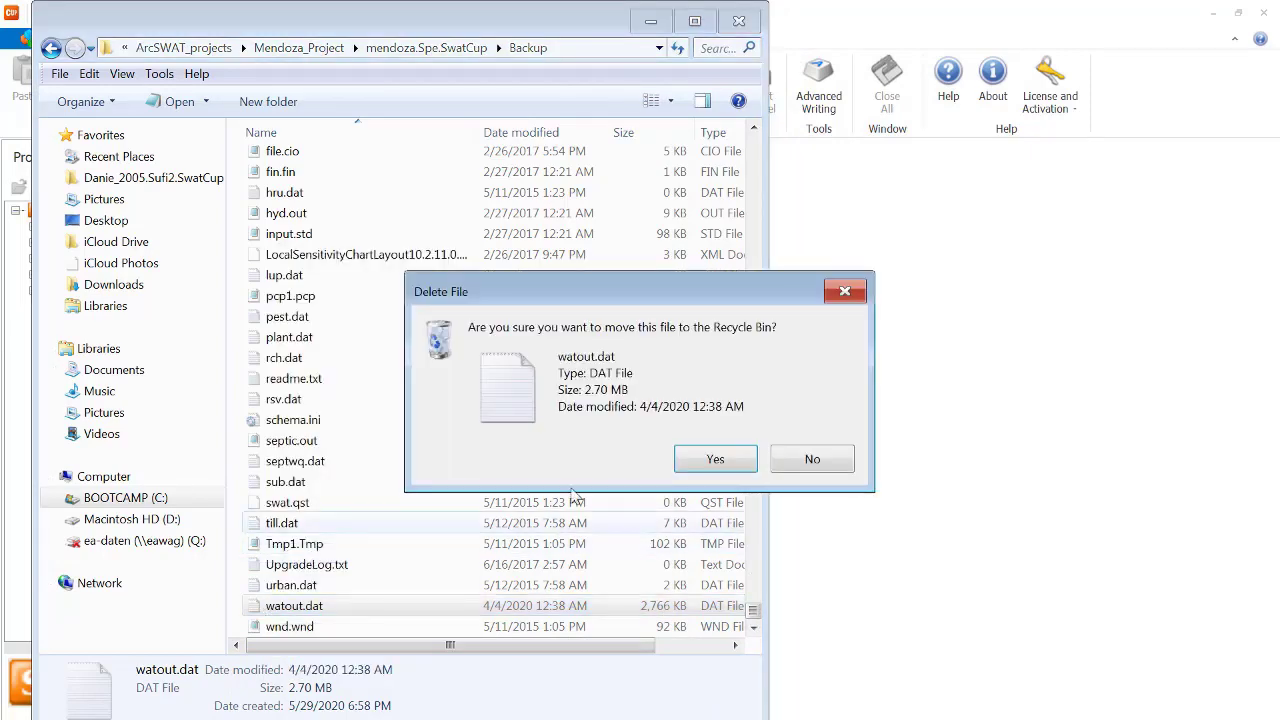
{"action": "left_click", "coordinate": [708, 460]}
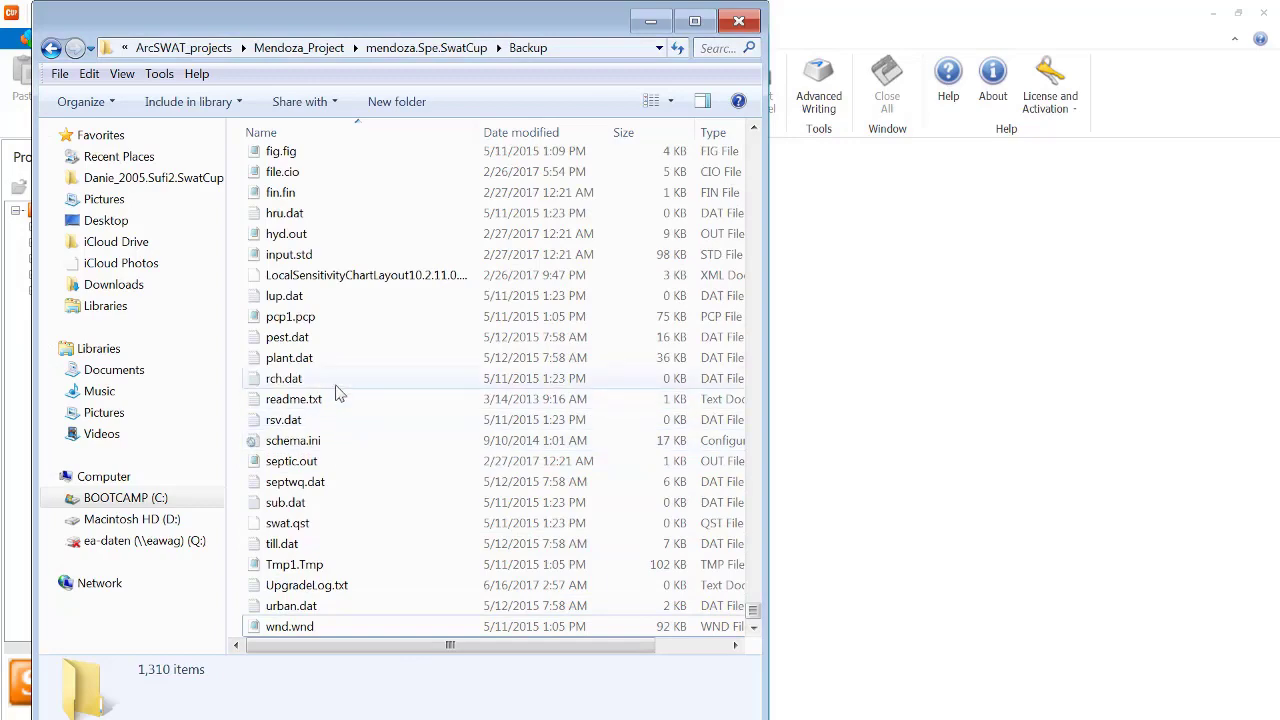
Delete LocalSensitivityChartLayout10.2.11.0.xml from the Backup folder
{"action": "left_click", "coordinate": [364, 281]}
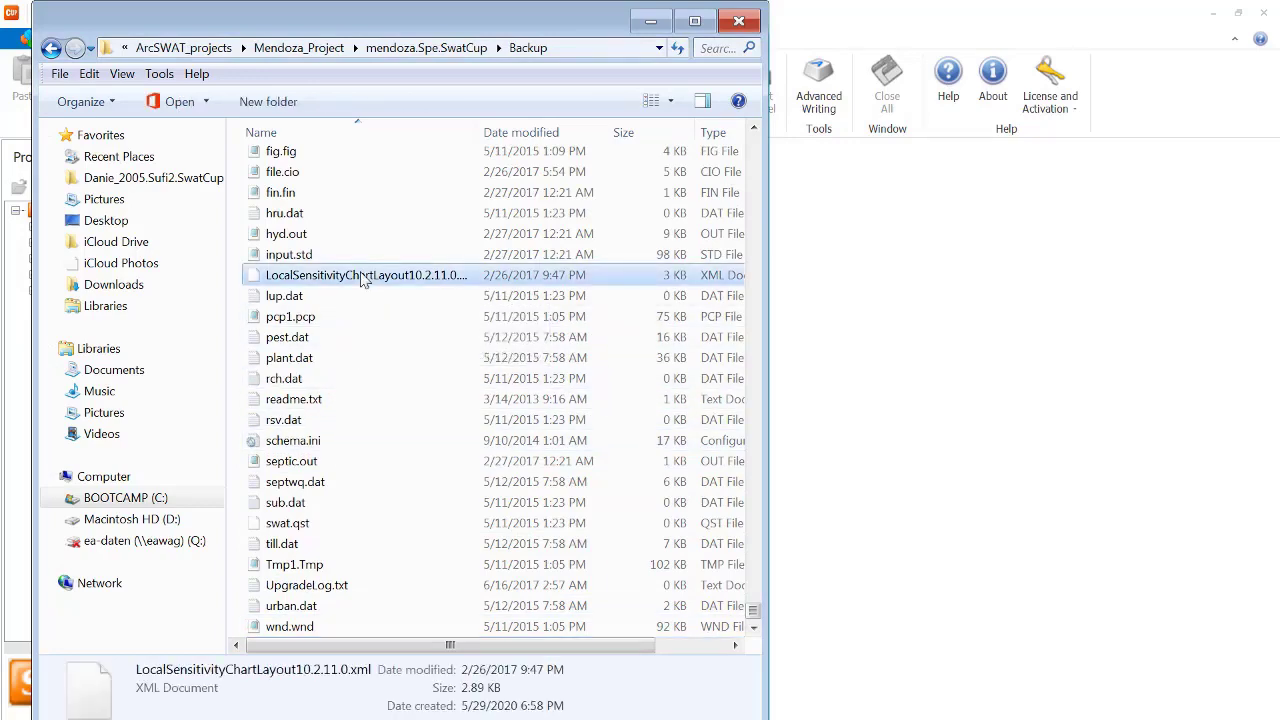
{"action": "right_click", "coordinate": [364, 281]}
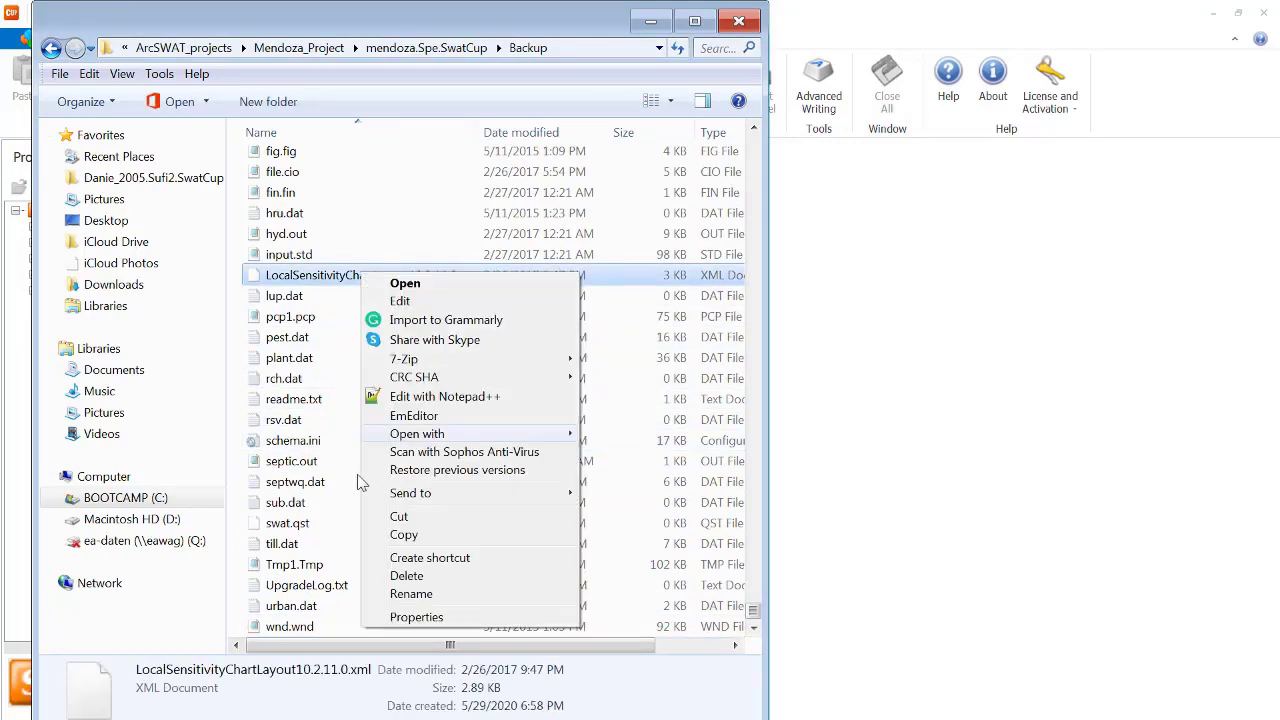
{"action": "left_click", "coordinate": [407, 577]}
{"action": "left_click", "coordinate": [728, 469]}
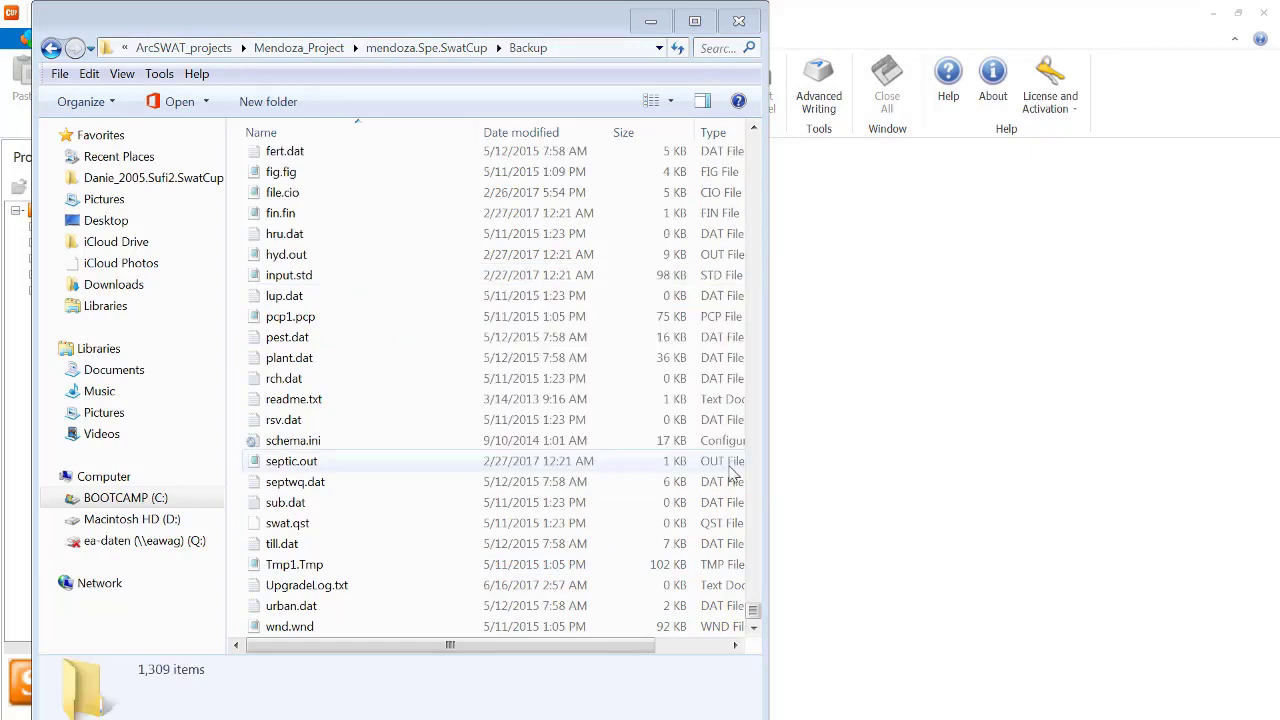
Return to mendoza.Spe.SwatCup and look into its ECHO, Iterations and SPE.IN subfolders
{"action": "scroll", "coordinate": [451, 380], "scroll_direction": "up", "scroll_amount": 5}
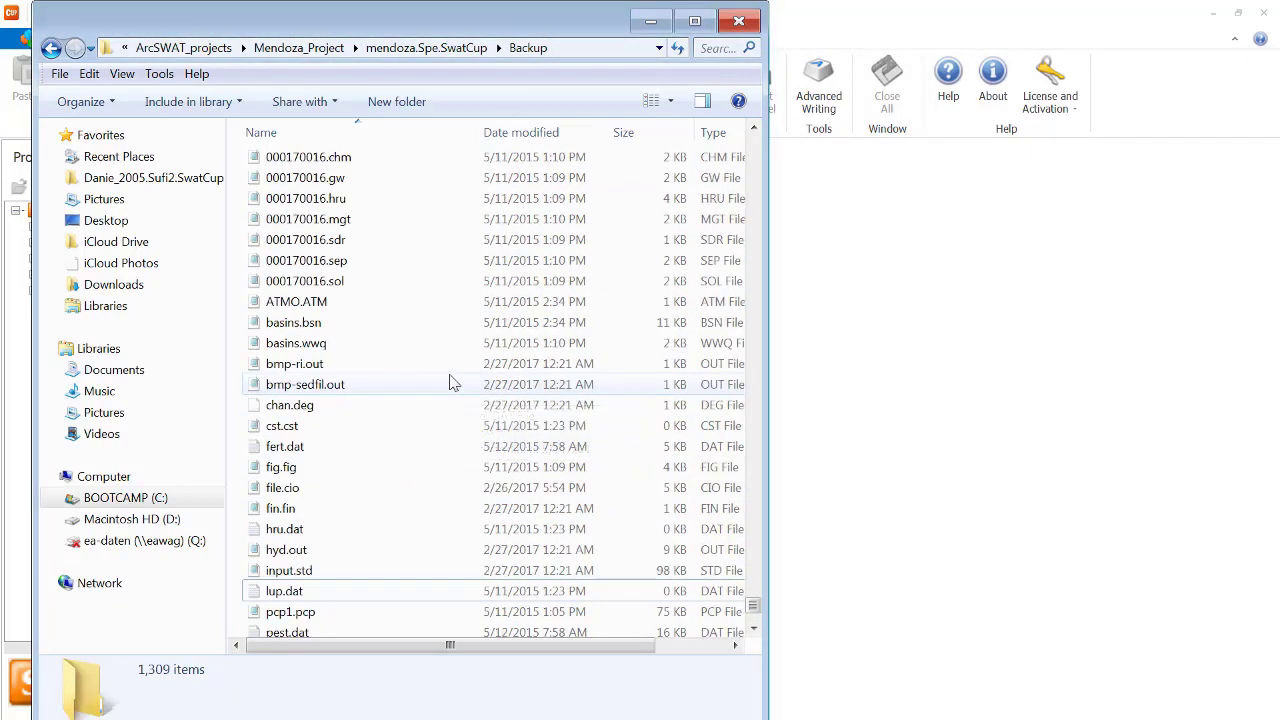
{"action": "left_click", "coordinate": [380, 53]}
{"action": "left_click", "coordinate": [284, 189]}
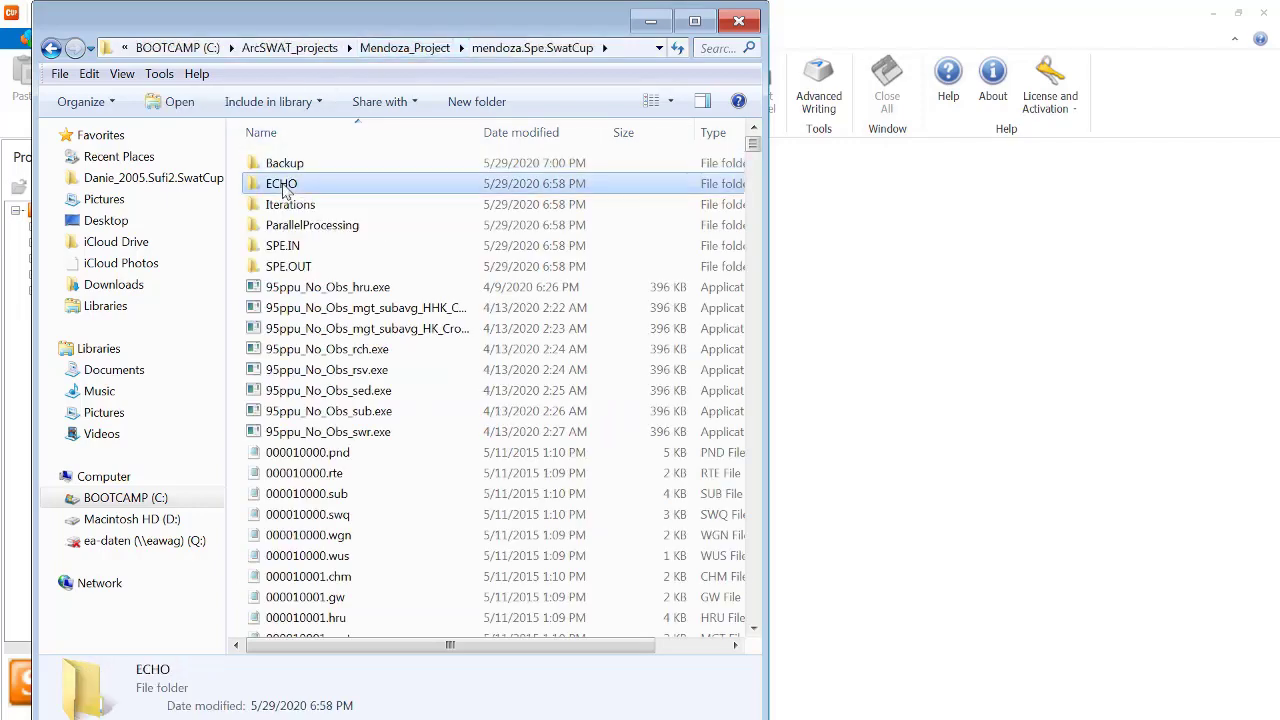
{"action": "double_click", "coordinate": [284, 190]}
{"action": "left_click", "coordinate": [452, 49]}
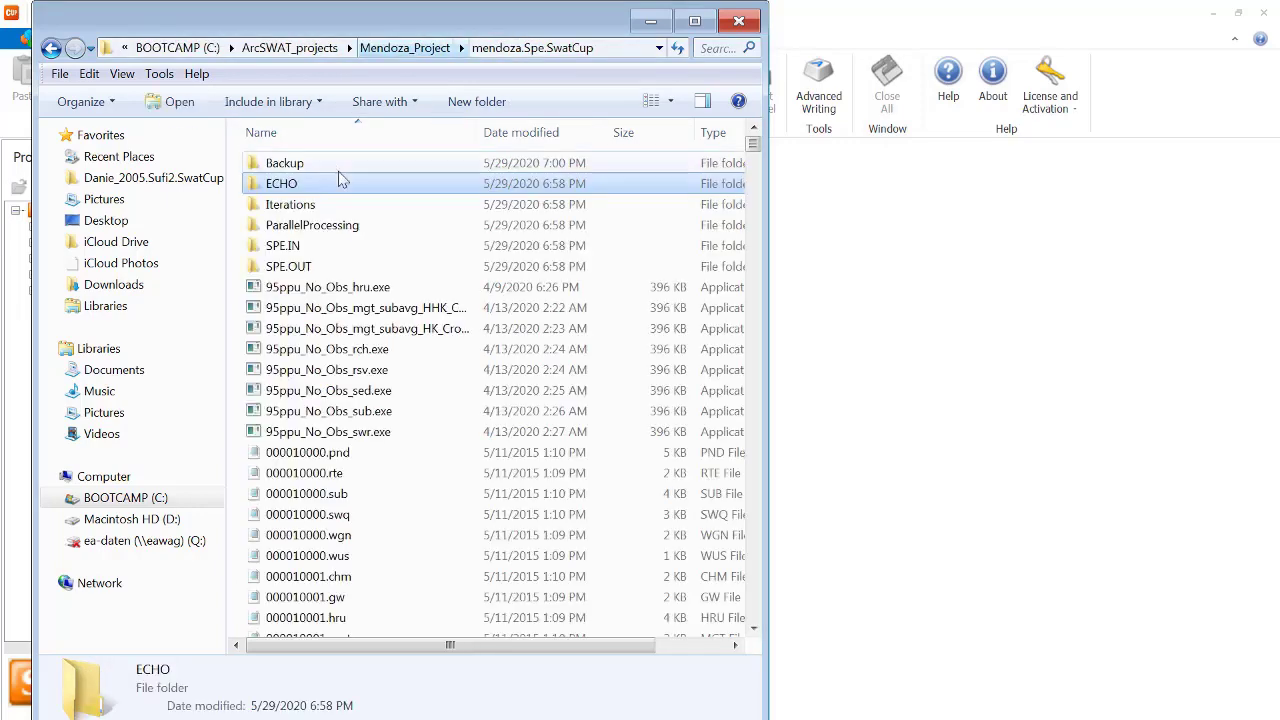
{"action": "double_click", "coordinate": [300, 205]}
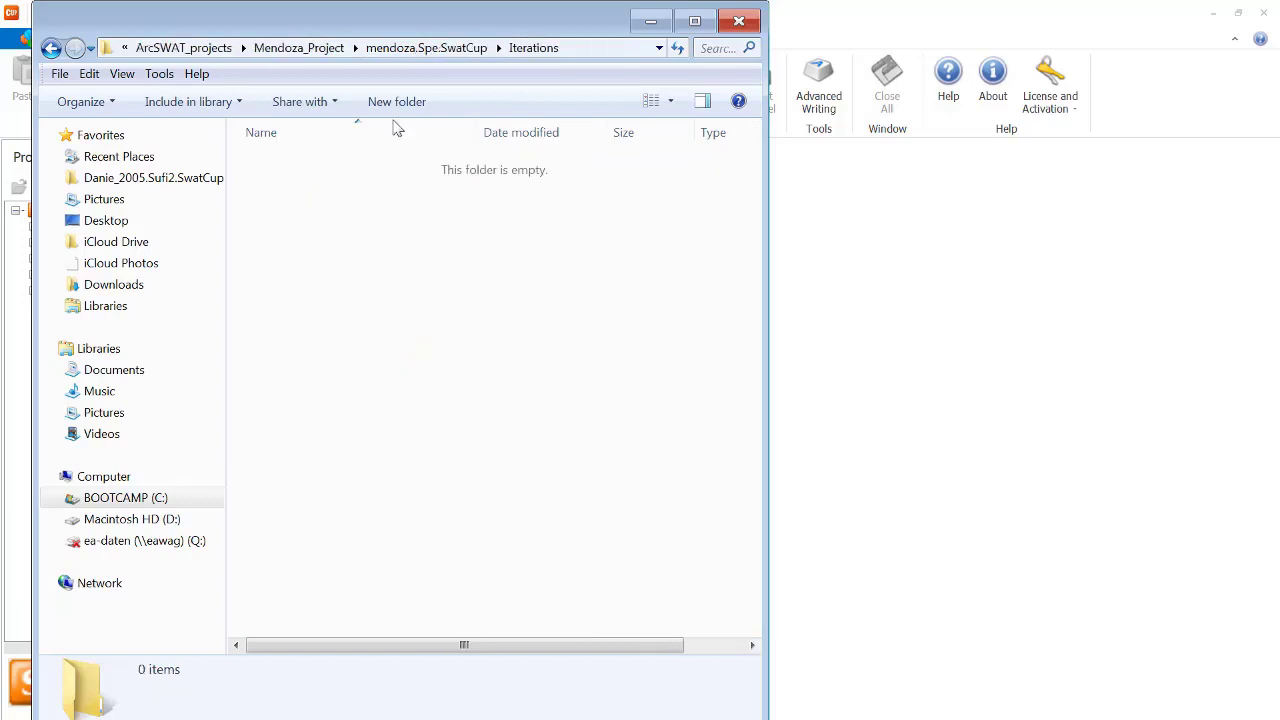
{"action": "left_click", "coordinate": [465, 48]}
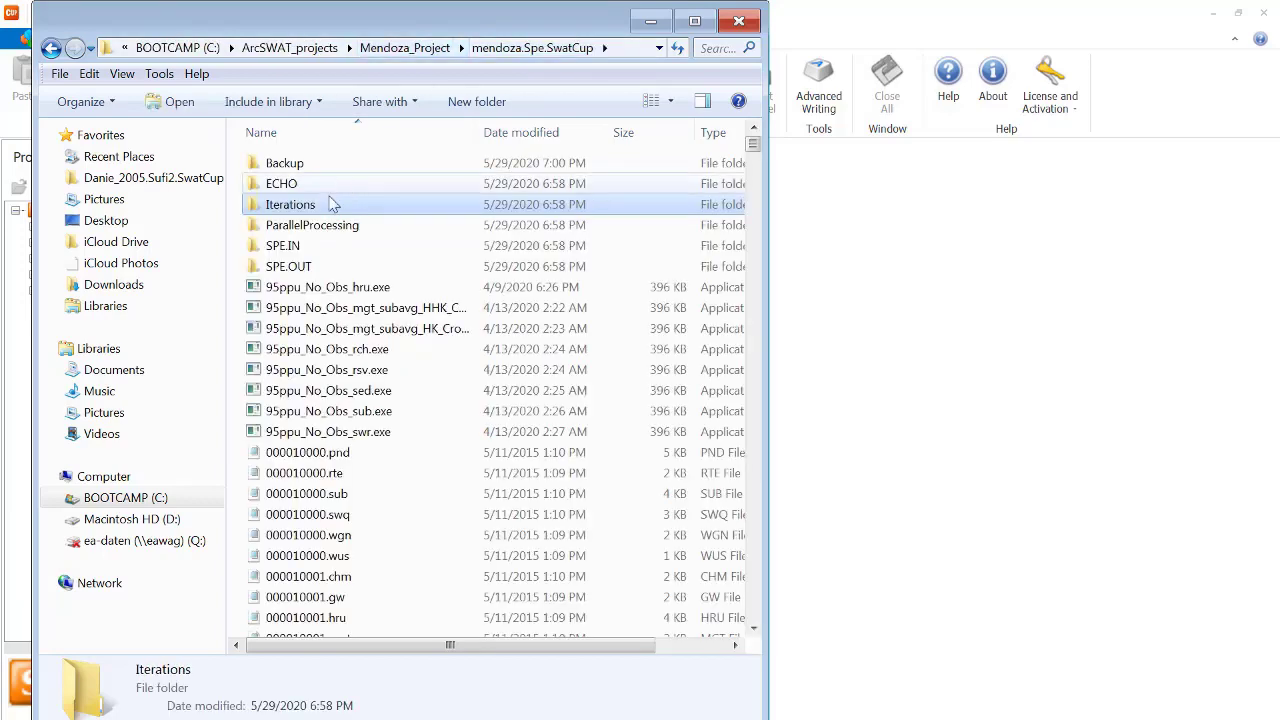
{"action": "double_click", "coordinate": [289, 248]}
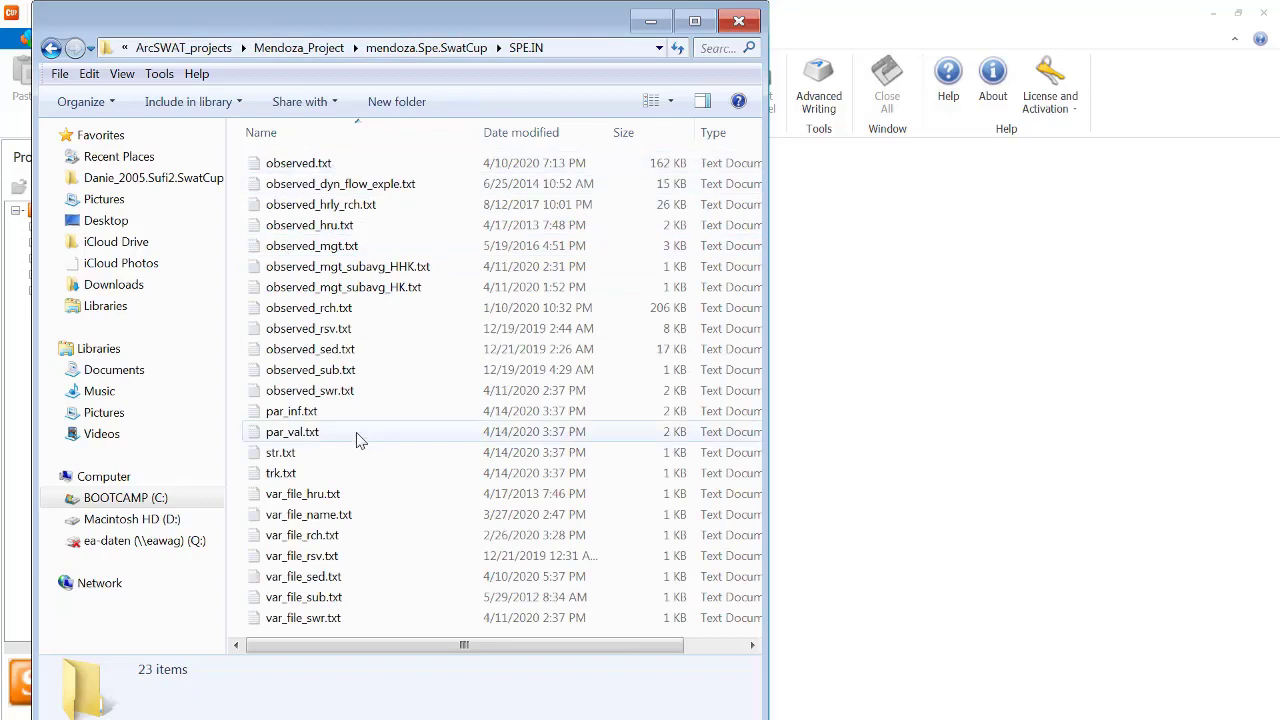
{"action": "left_click", "coordinate": [450, 48]}
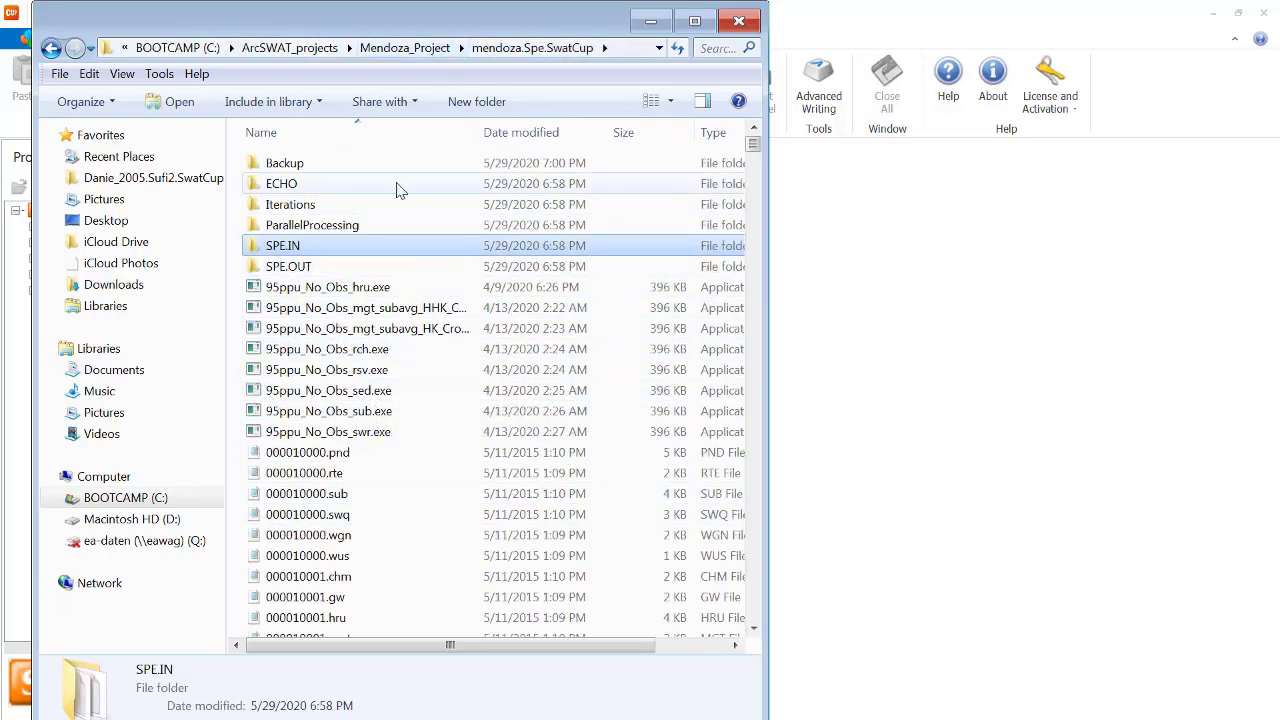
Examine the SWAT input files listed in mendoza.Spe.SwatCup alongside its Backup and other subfolders
{"action": "left_click", "coordinate": [298, 166]}
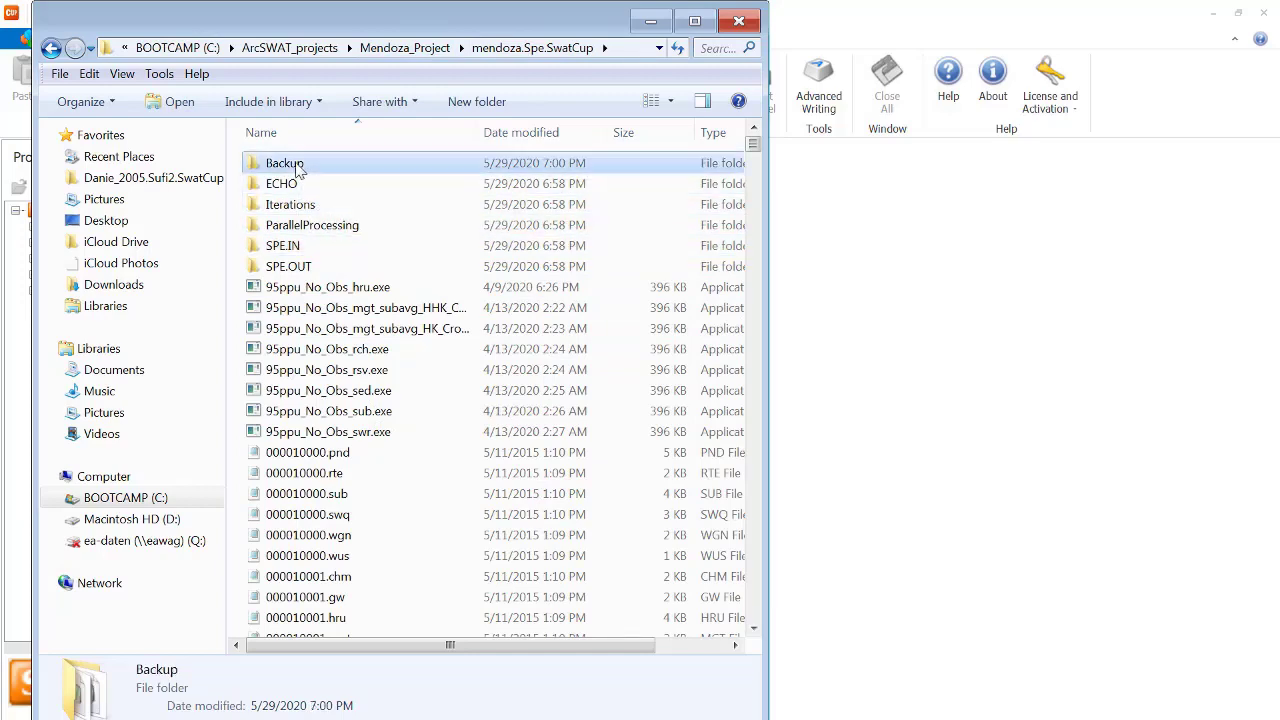
{"action": "left_click", "coordinate": [340, 555]}
{"action": "scroll", "coordinate": [335, 545], "scroll_direction": "down", "scroll_amount": 3}
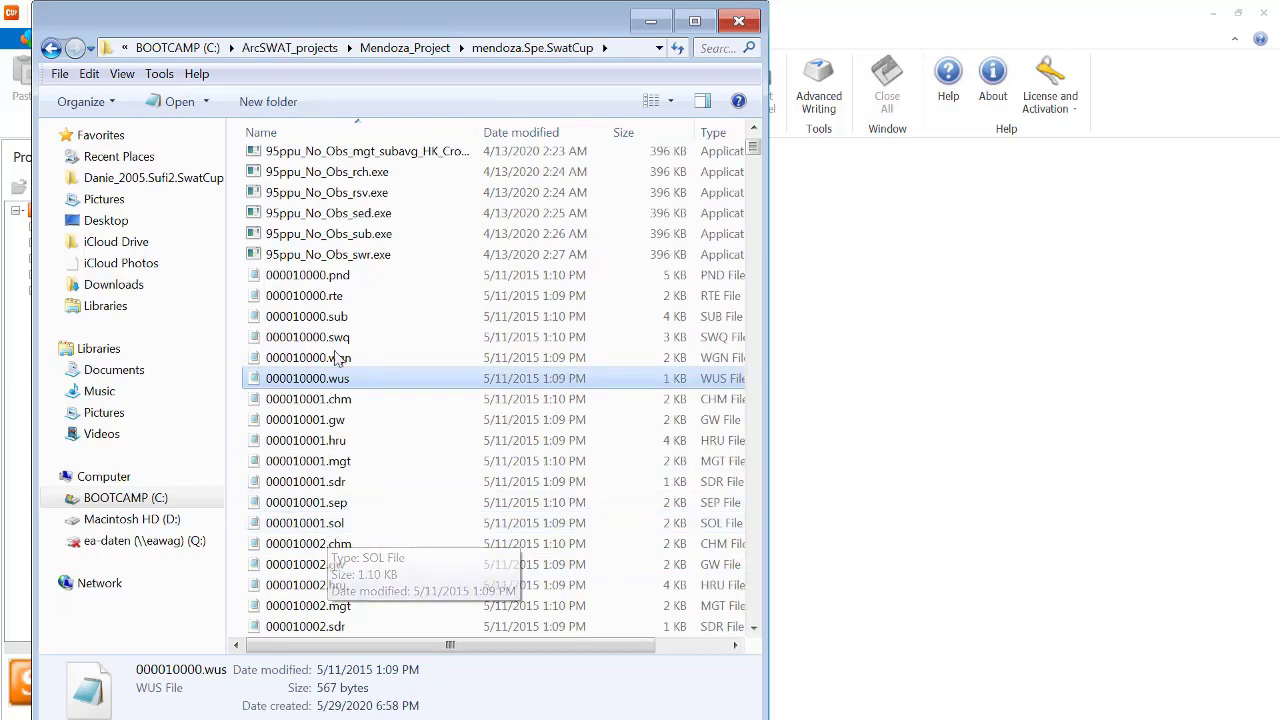
{"action": "scroll", "coordinate": [387, 512], "scroll_direction": "down", "scroll_amount": 5}
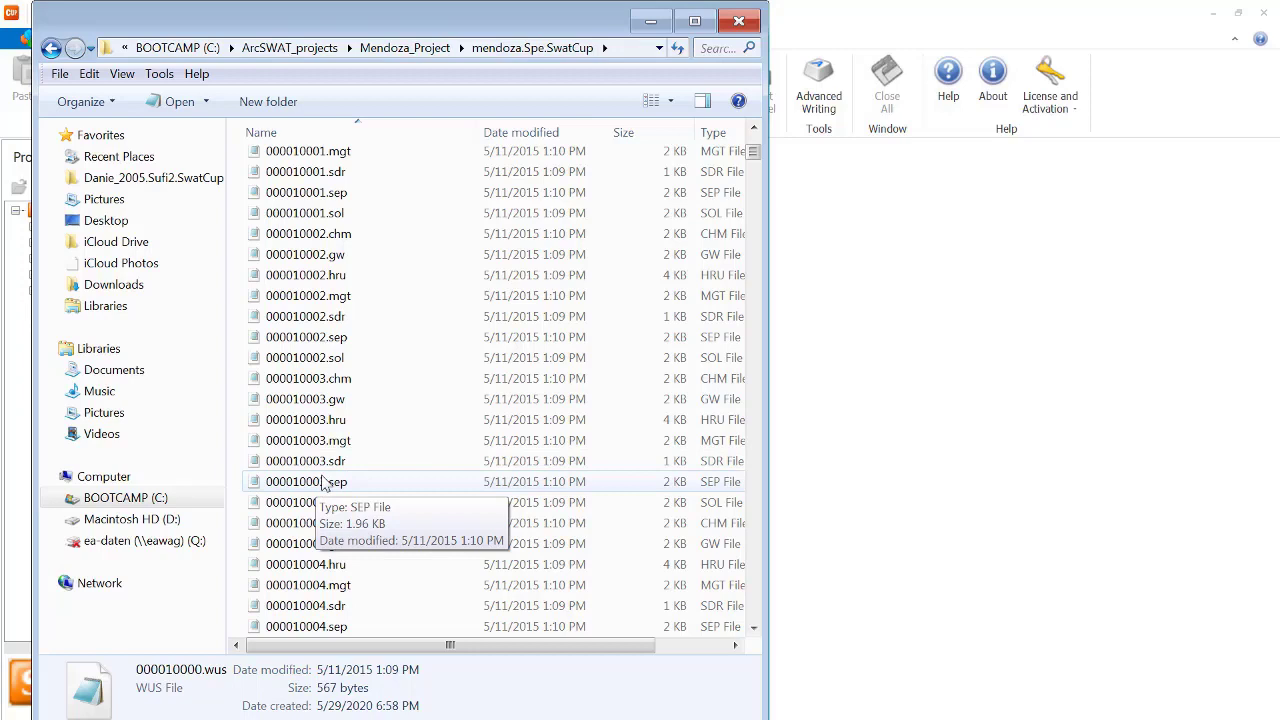
{"action": "scroll", "coordinate": [322, 482], "scroll_direction": "down", "scroll_amount": 2}
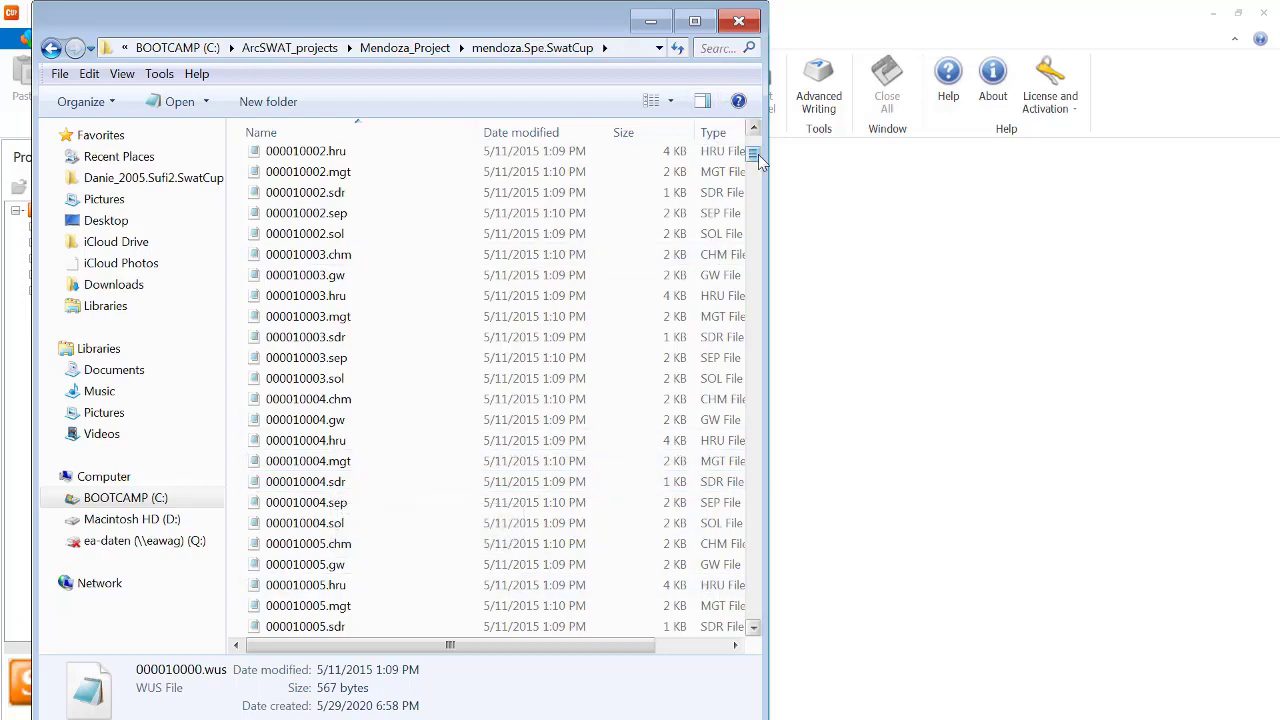
{"action": "left_click_drag", "start_coordinate": [758, 158], "coordinate": [757, 138]}
{"action": "scroll", "coordinate": [271, 174], "scroll_direction": "down", "scroll_amount": 1}
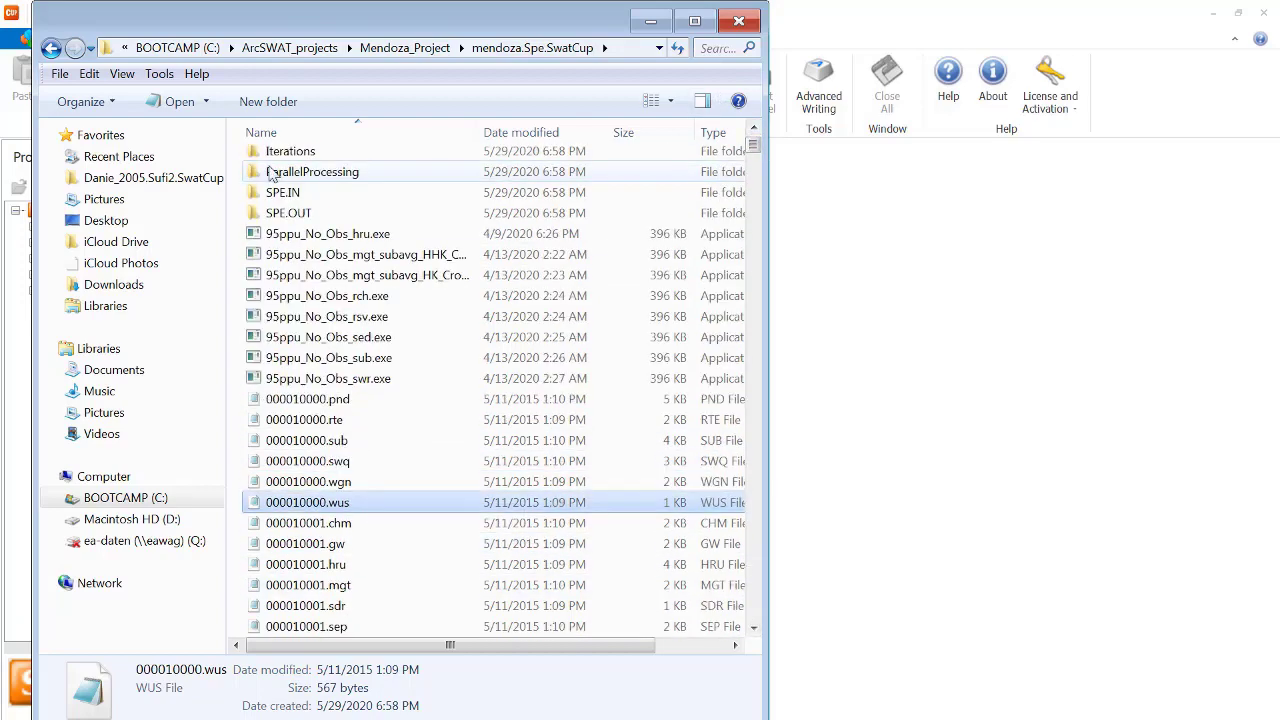
{"action": "scroll", "coordinate": [306, 235], "scroll_direction": "up", "scroll_amount": 1}
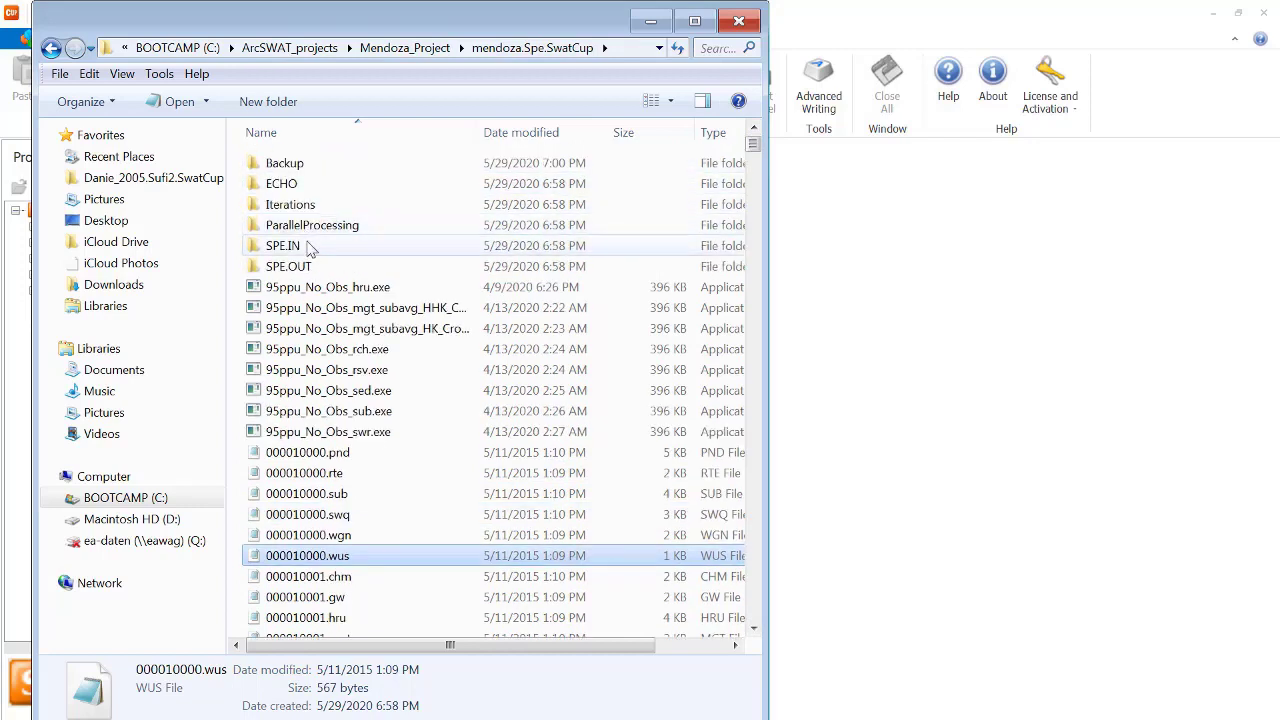
{"action": "left_click", "coordinate": [314, 514]}
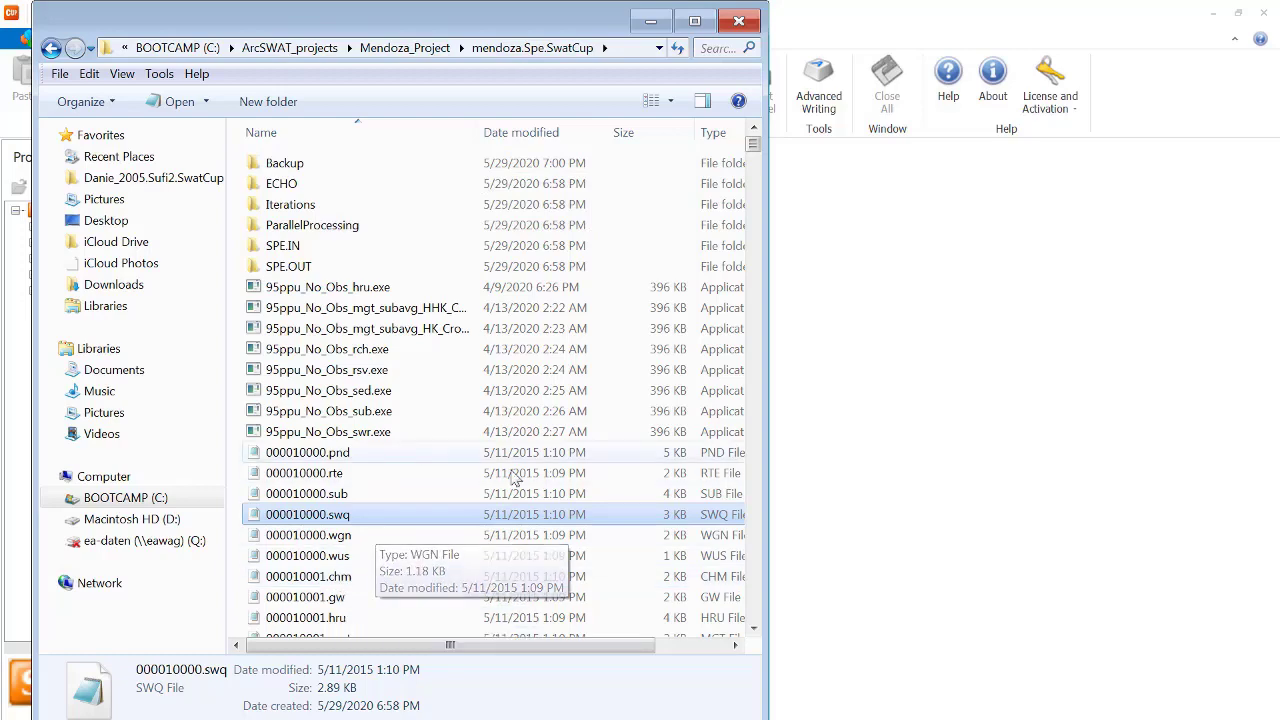
{"action": "left_click", "coordinate": [758, 608]}
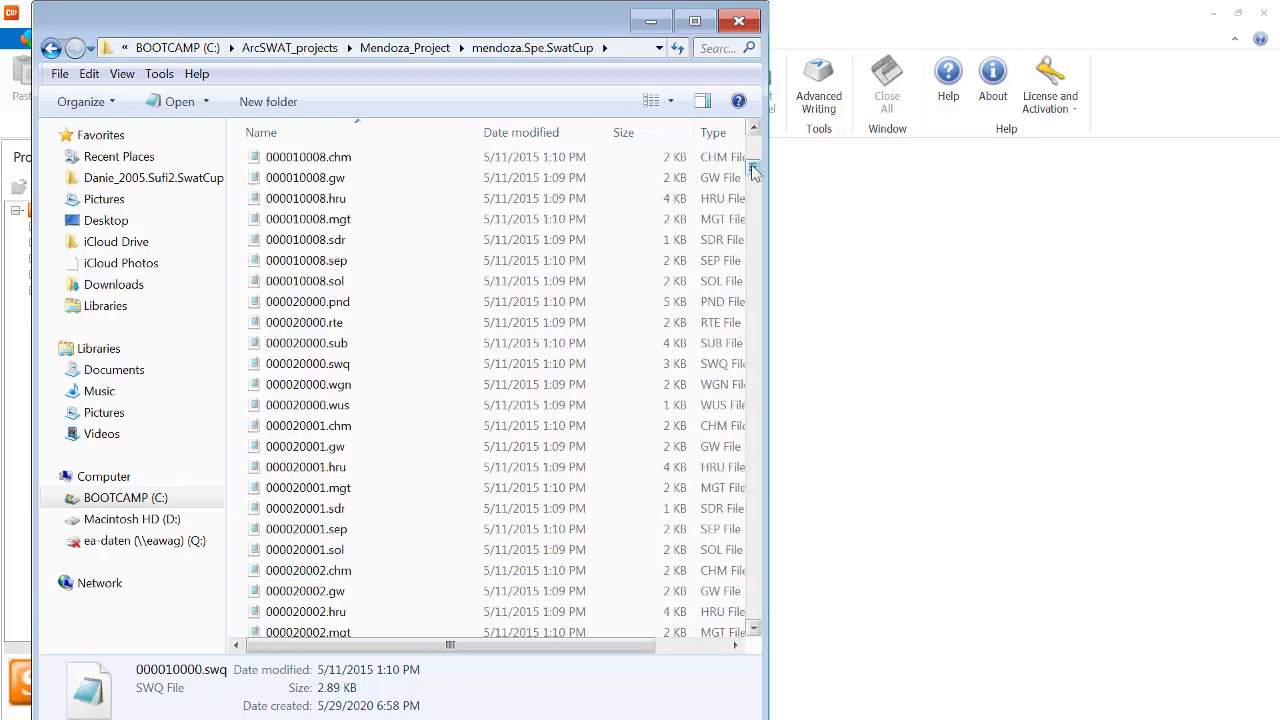
{"action": "left_click_drag", "start_coordinate": [755, 172], "coordinate": [755, 155]}
{"action": "scroll", "coordinate": [400, 194], "scroll_direction": "up", "scroll_amount": 7}
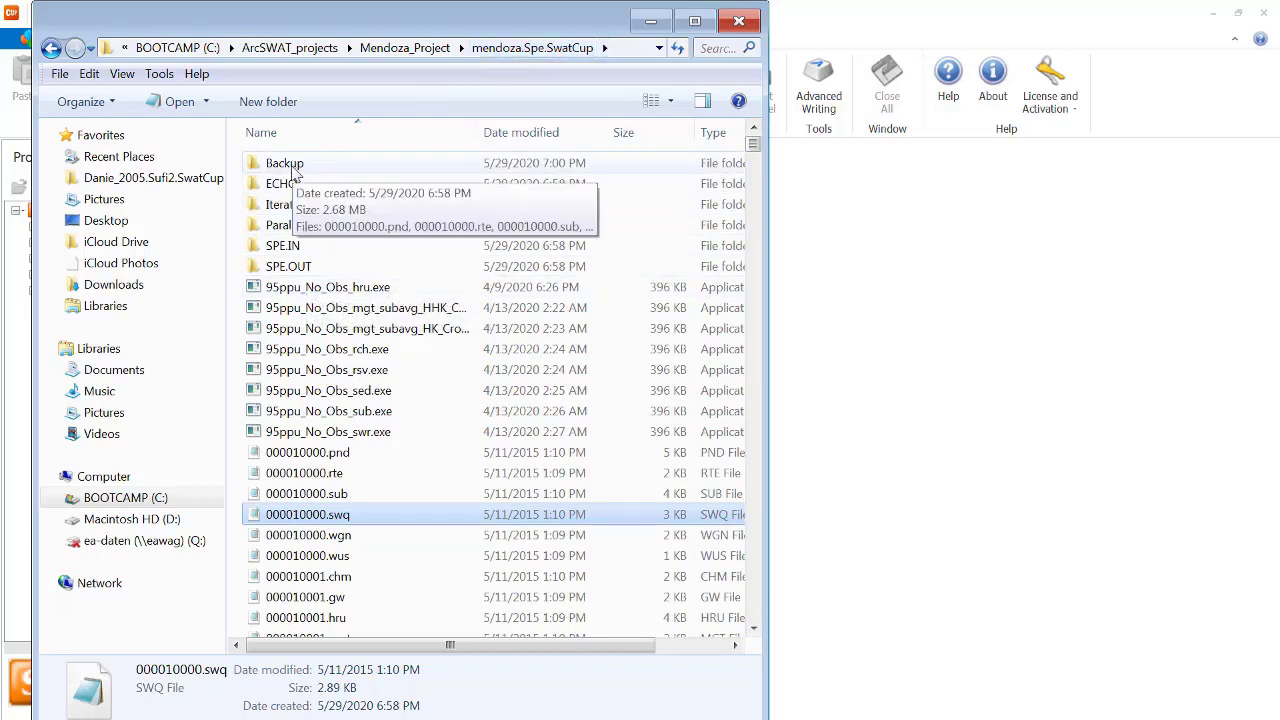
Switch back to SWAT-CUP Premium, open Par_inf.txt from the Calibration Inputs, and compare its text view with its form view
{"action": "left_click", "coordinate": [651, 22]}
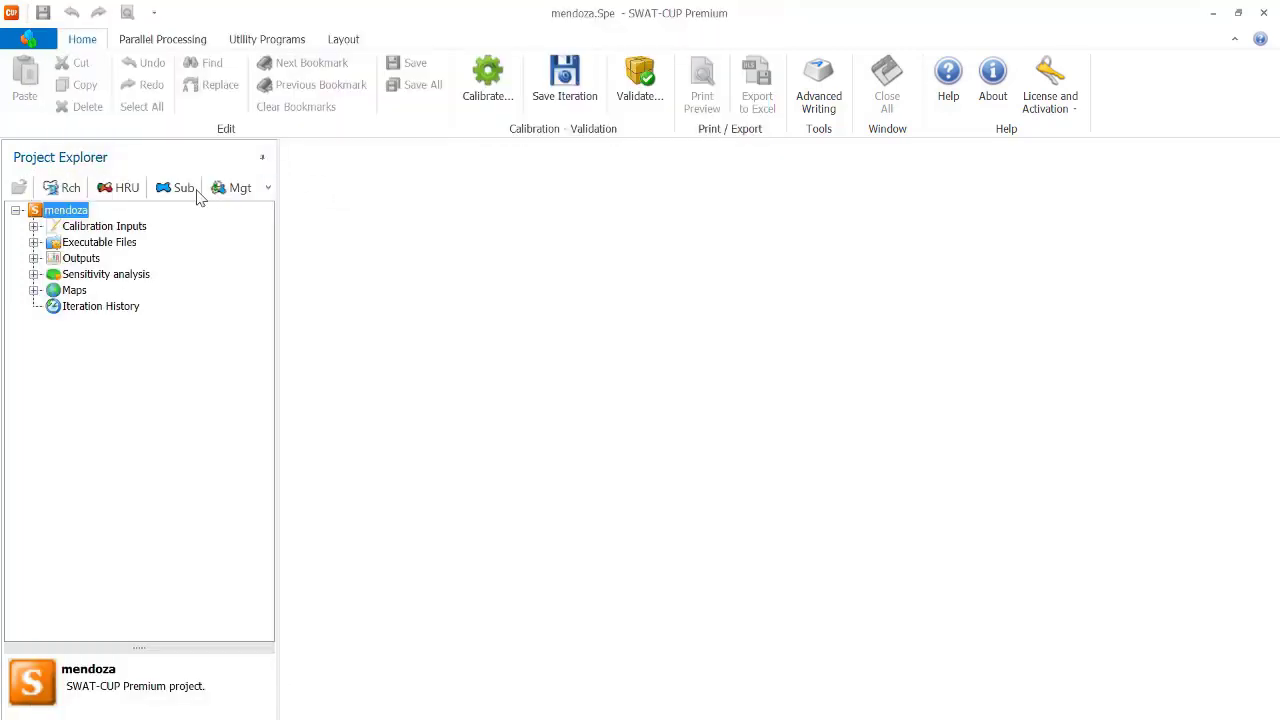
{"action": "left_click", "coordinate": [35, 226]}
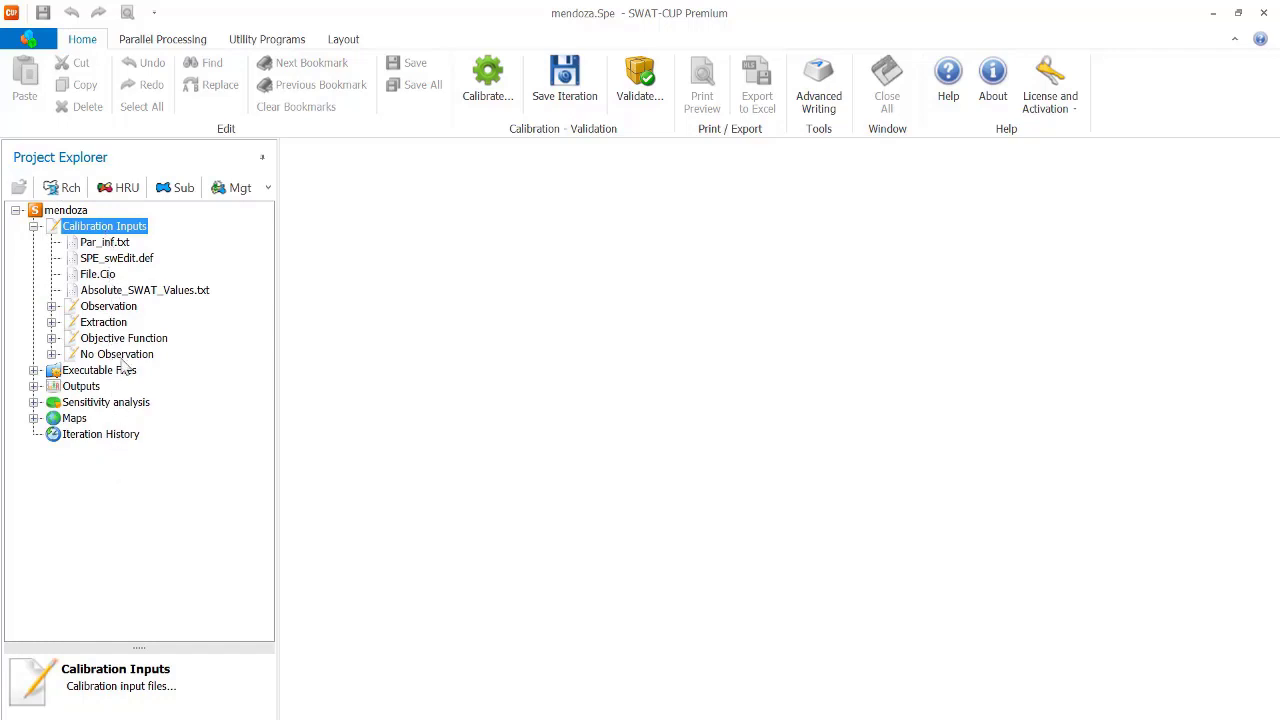
{"action": "left_click", "coordinate": [112, 243]}
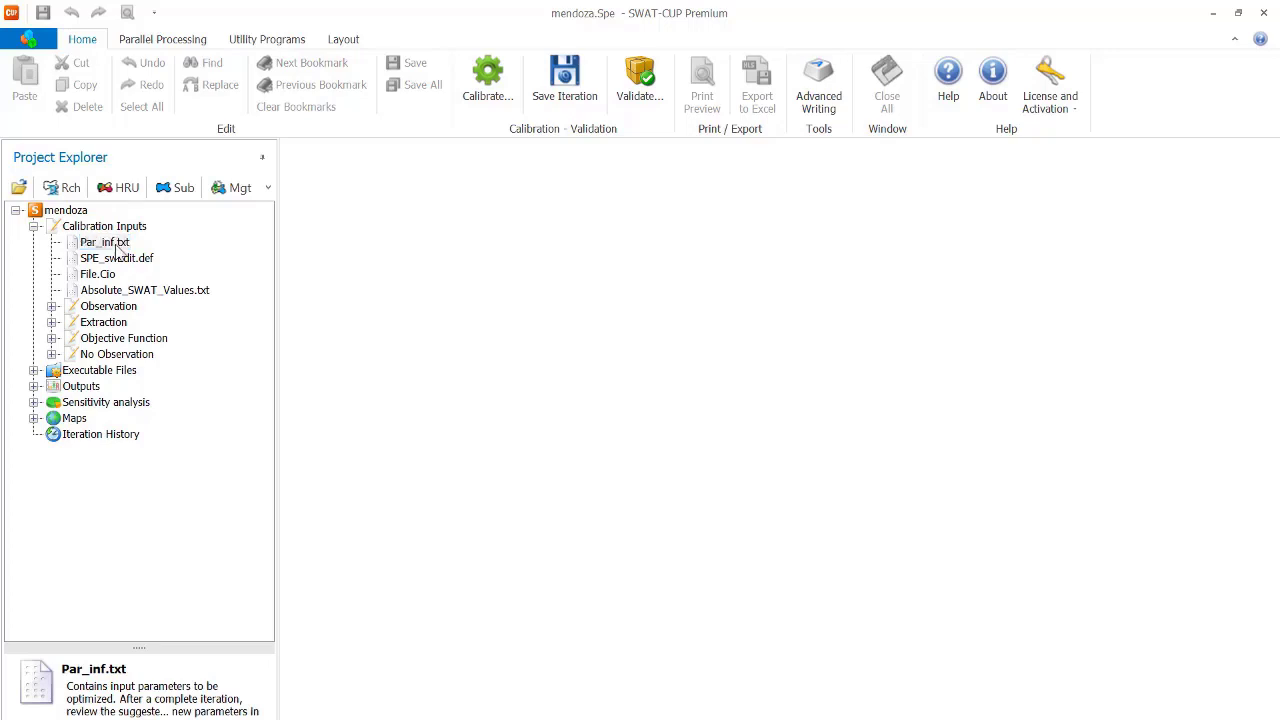
{"action": "double_click", "coordinate": [116, 246]}
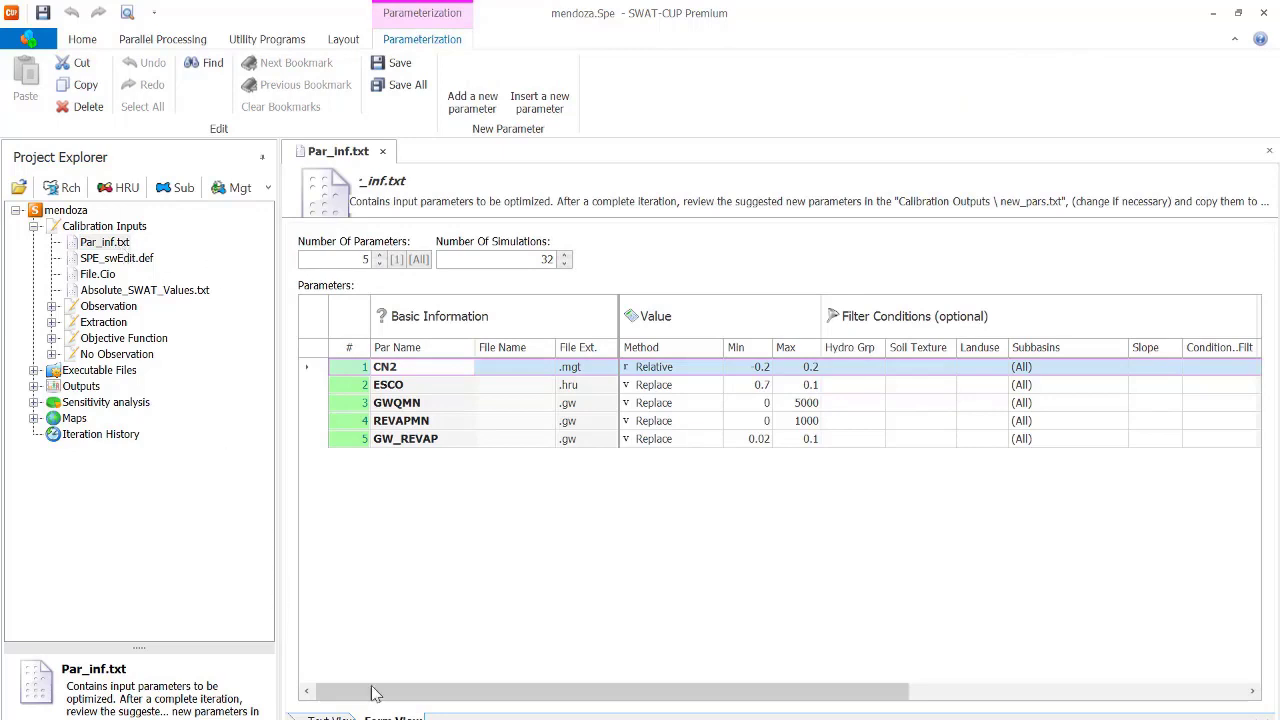
{"action": "left_click", "coordinate": [330, 718]}
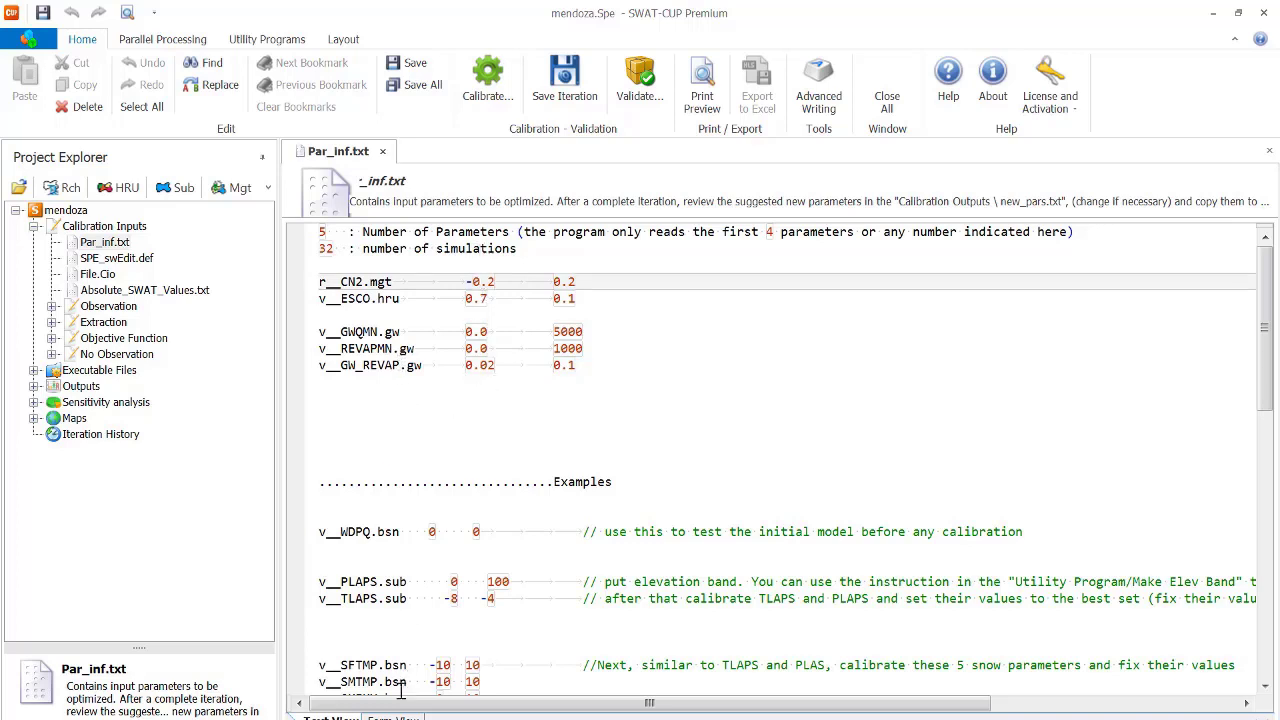
{"action": "left_click", "coordinate": [393, 718]}
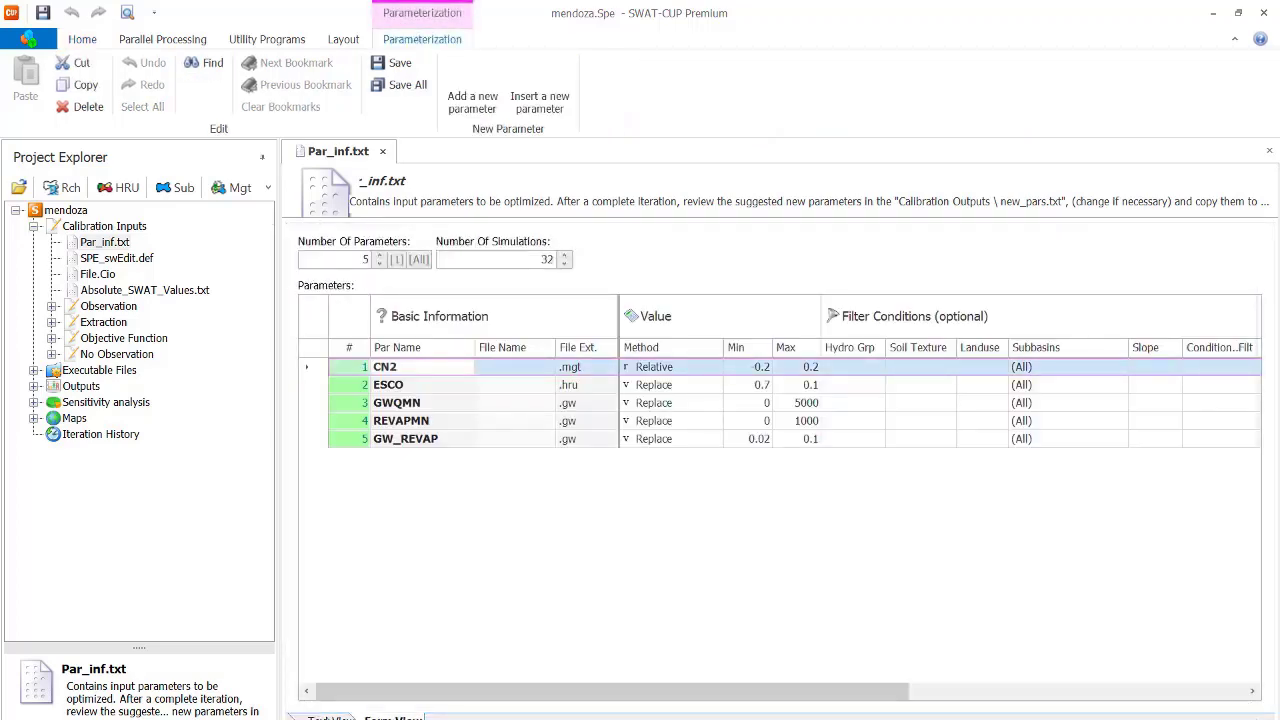
Read through the example parameter entries in the text view of Par_inf.txt, down to the parameterized parameters
{"action": "left_click", "coordinate": [331, 718]}
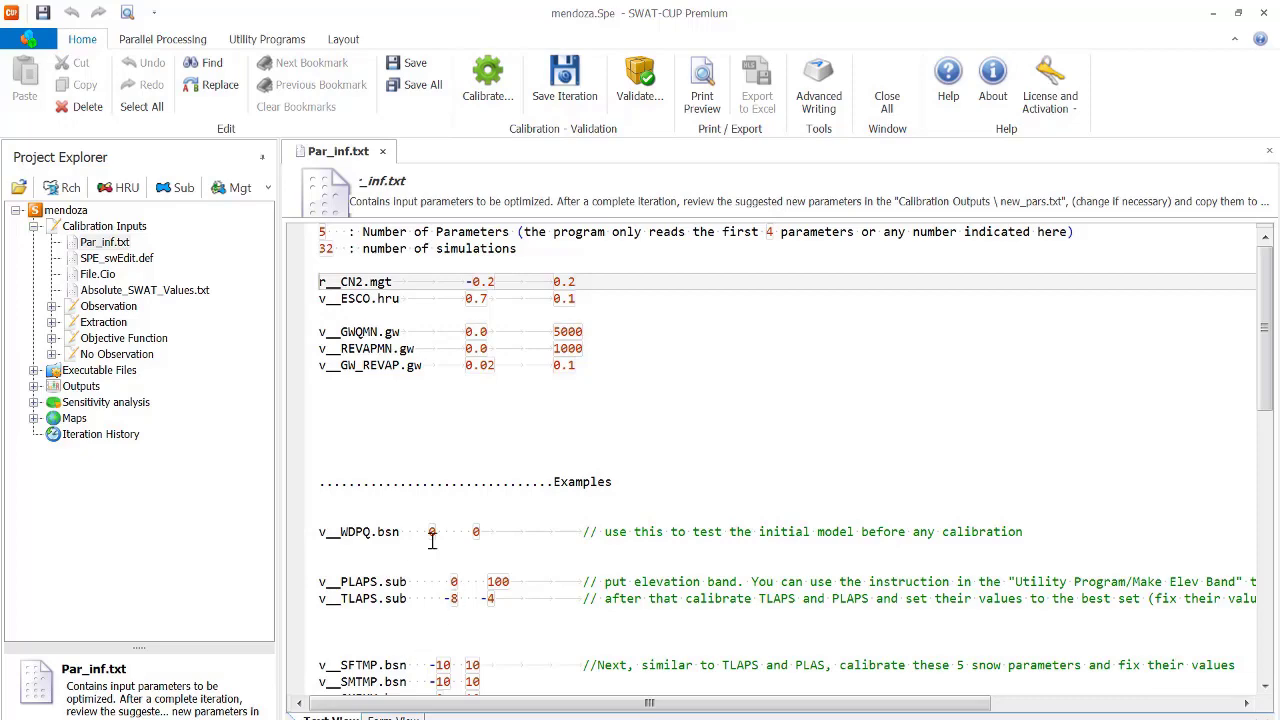
{"action": "scroll", "coordinate": [388, 598], "scroll_direction": "down", "scroll_amount": 2}
{"action": "scroll", "coordinate": [388, 598], "scroll_direction": "down", "scroll_amount": 10}
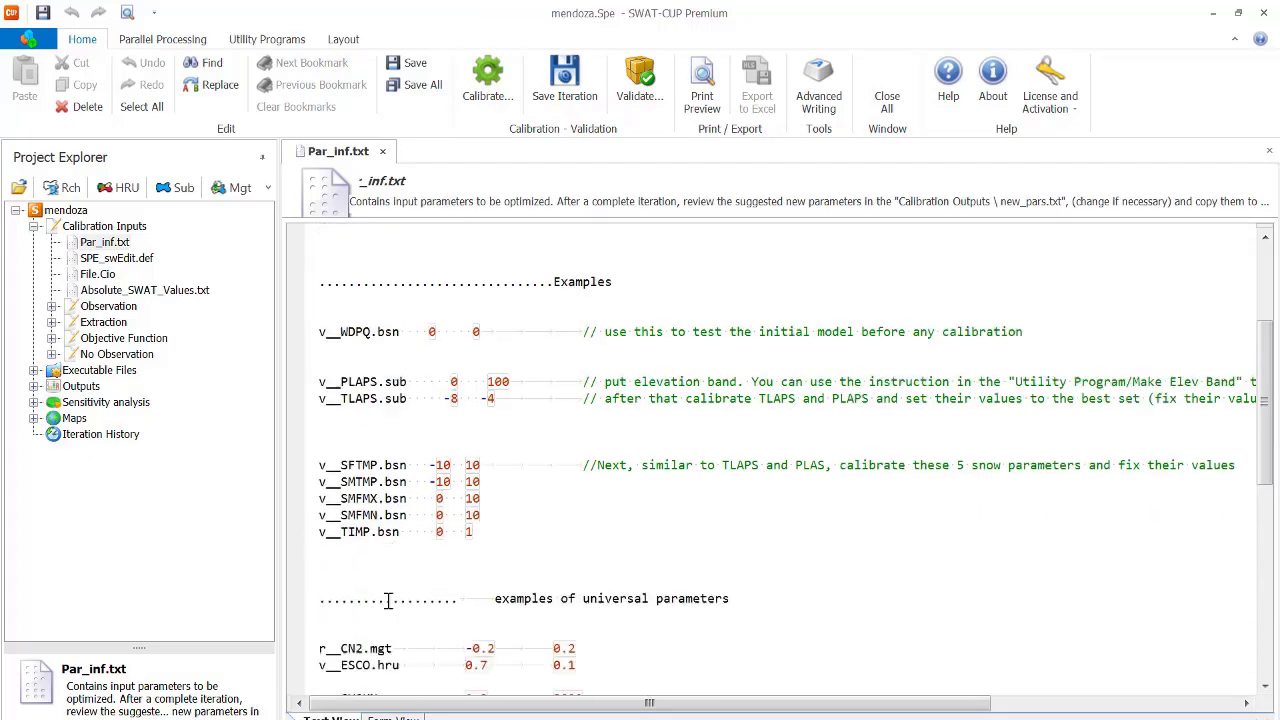
{"action": "scroll", "coordinate": [390, 598], "scroll_direction": "down", "scroll_amount": 3}
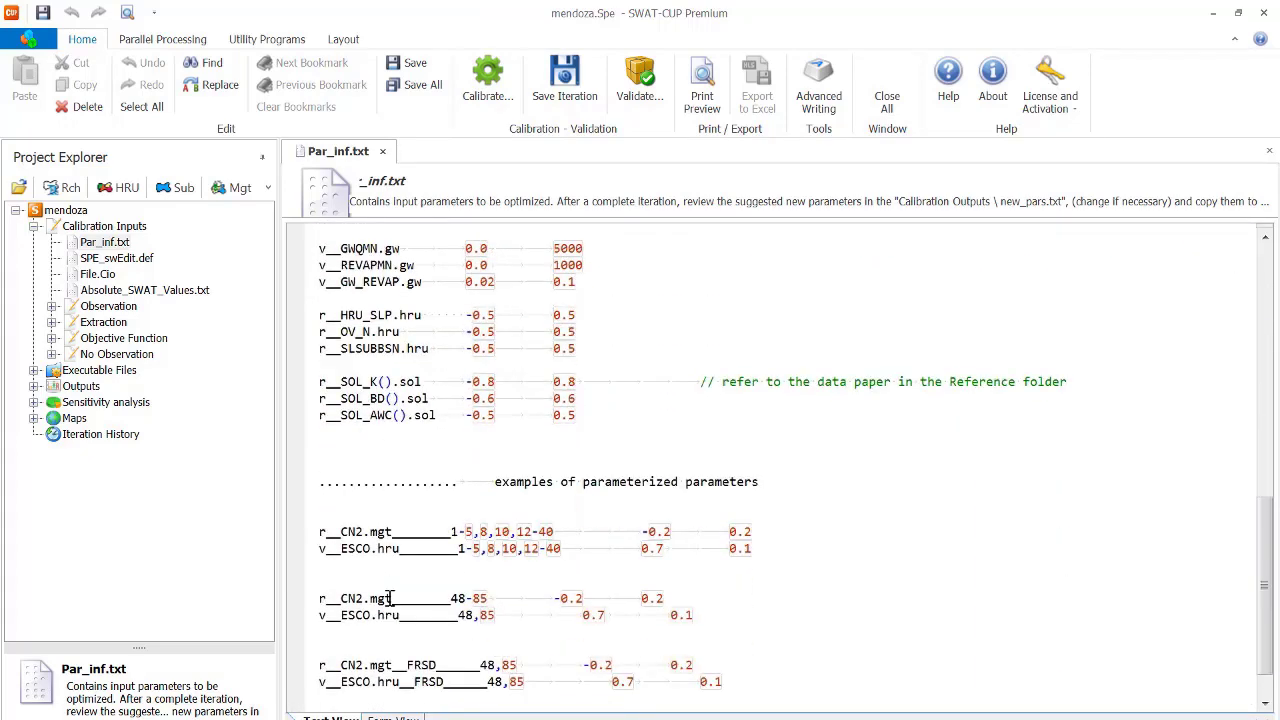
{"action": "scroll", "coordinate": [390, 598], "scroll_direction": "up", "scroll_amount": 15}
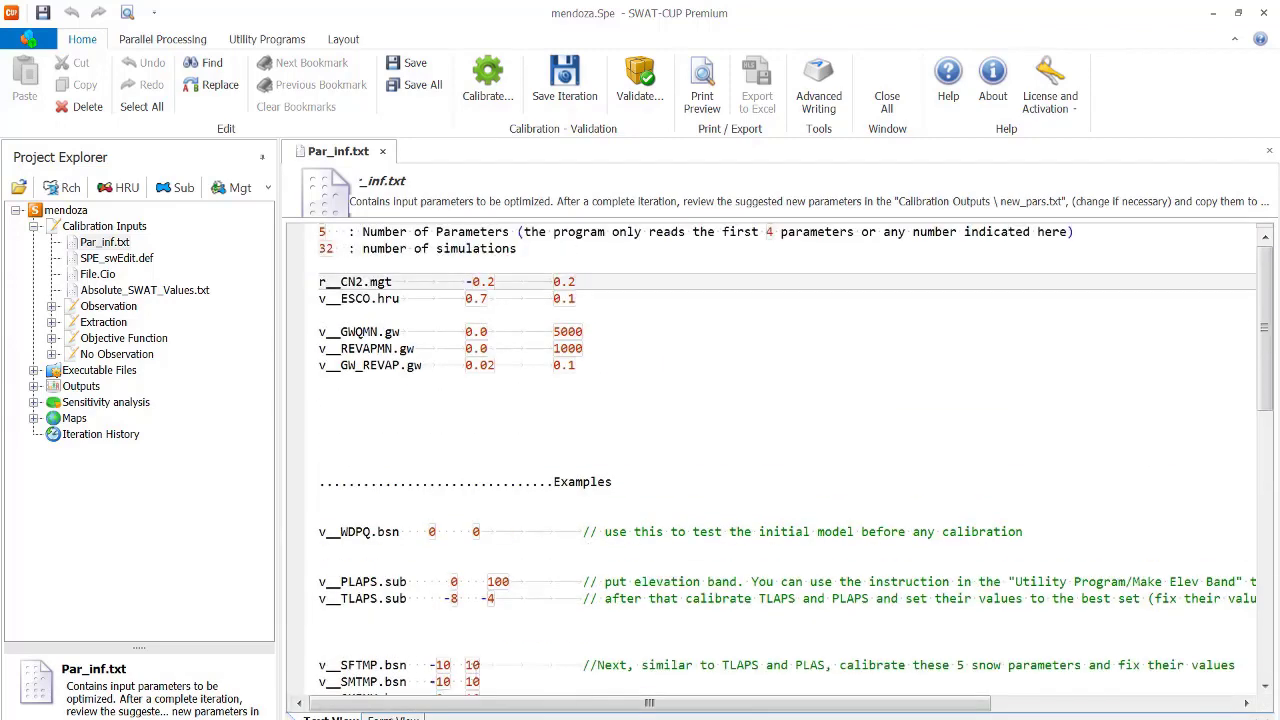
Add the RCHRG_DP parameter from the .gw file in the form view of Par_inf.txt and check its line in the text view
{"action": "left_click", "coordinate": [393, 718]}
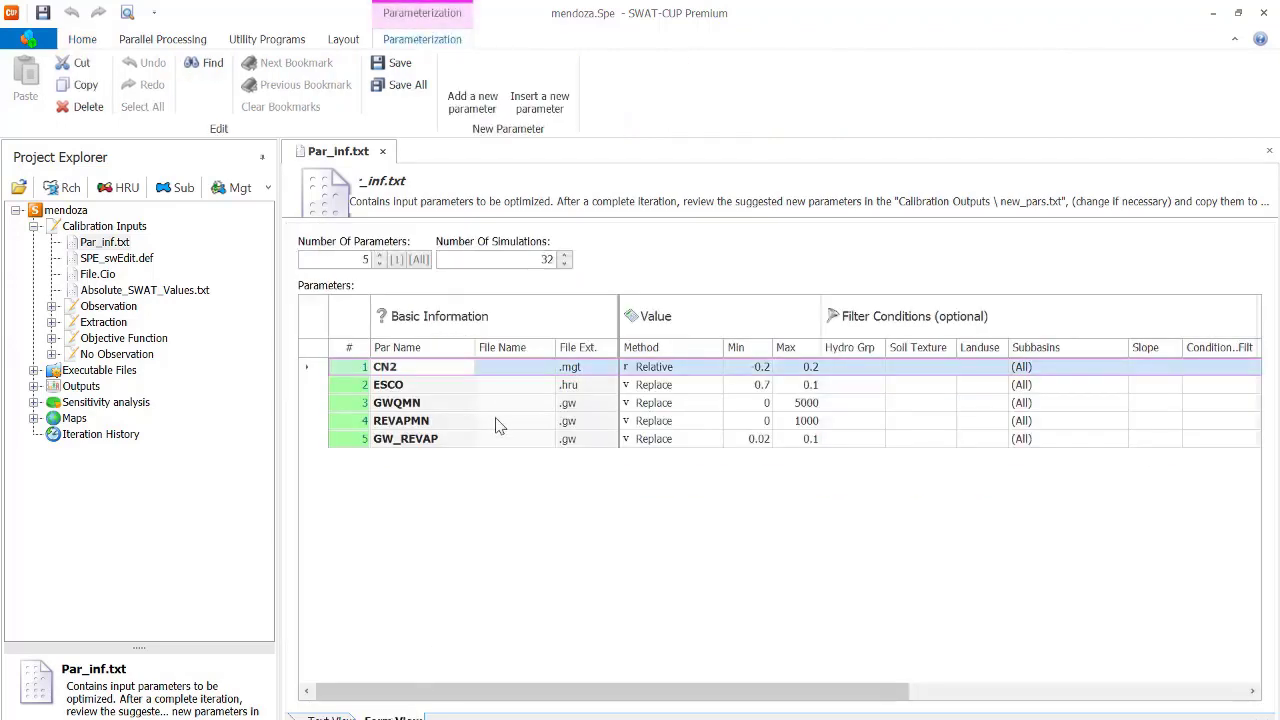
{"action": "left_click", "coordinate": [388, 444]}
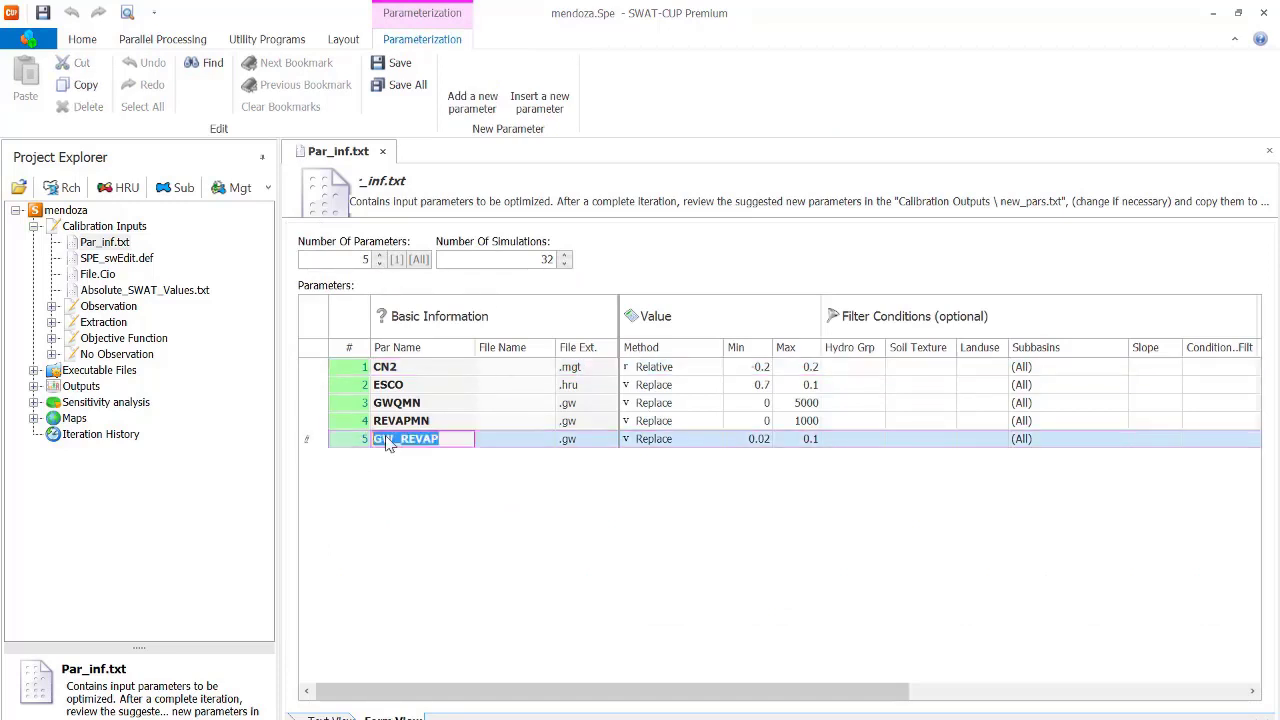
{"action": "left_click", "coordinate": [488, 105]}
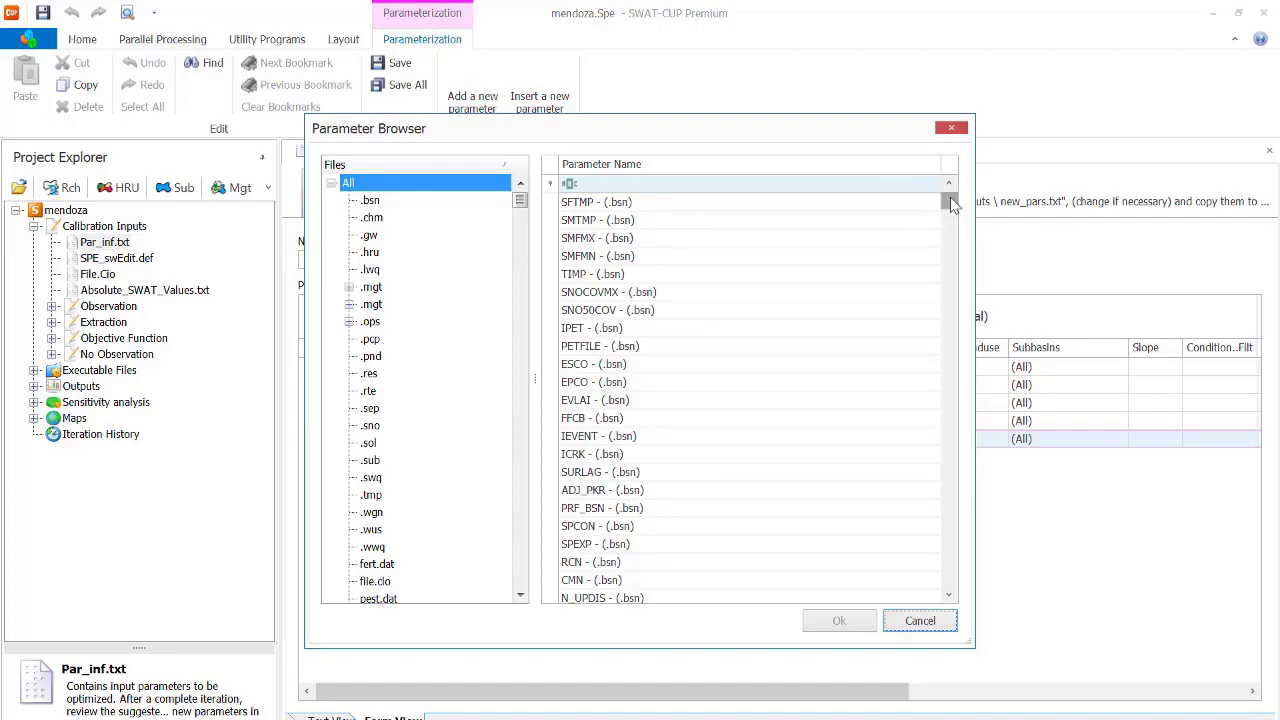
{"action": "mouse_move", "coordinate": [948, 205]}
{"action": "left_mouse_down"}
{"action": "mouse_move", "coordinate": [965, 590]}
{"action": "mouse_move", "coordinate": [952, 550]}
{"action": "mouse_move", "coordinate": [950, 197]}
{"action": "left_mouse_up"}
{"action": "left_click", "coordinate": [380, 203]}
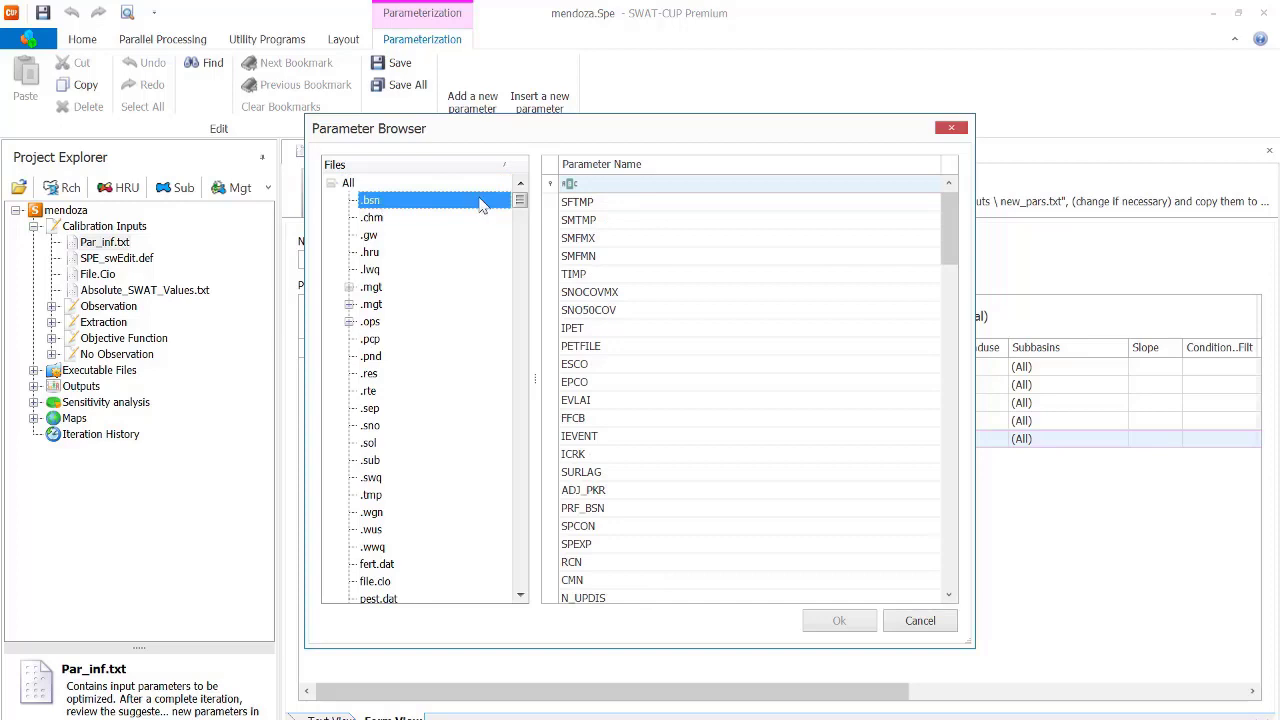
{"action": "left_click", "coordinate": [366, 236]}
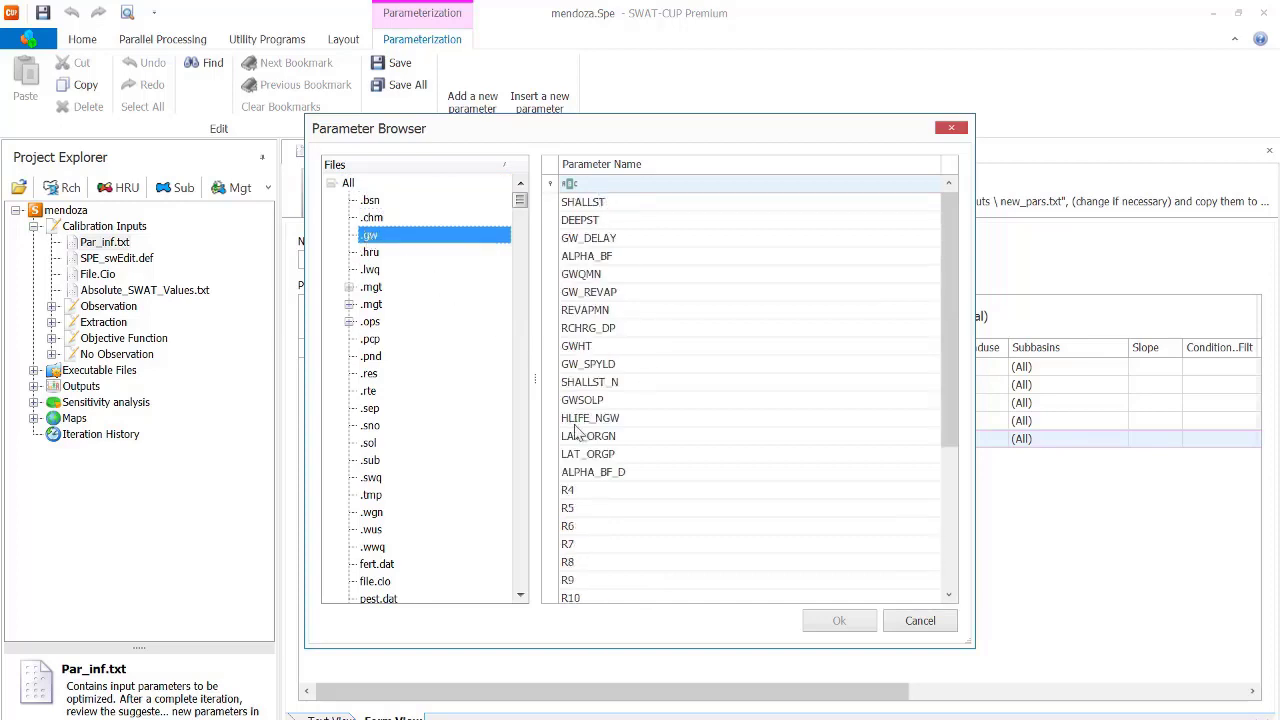
{"action": "left_click", "coordinate": [594, 334]}
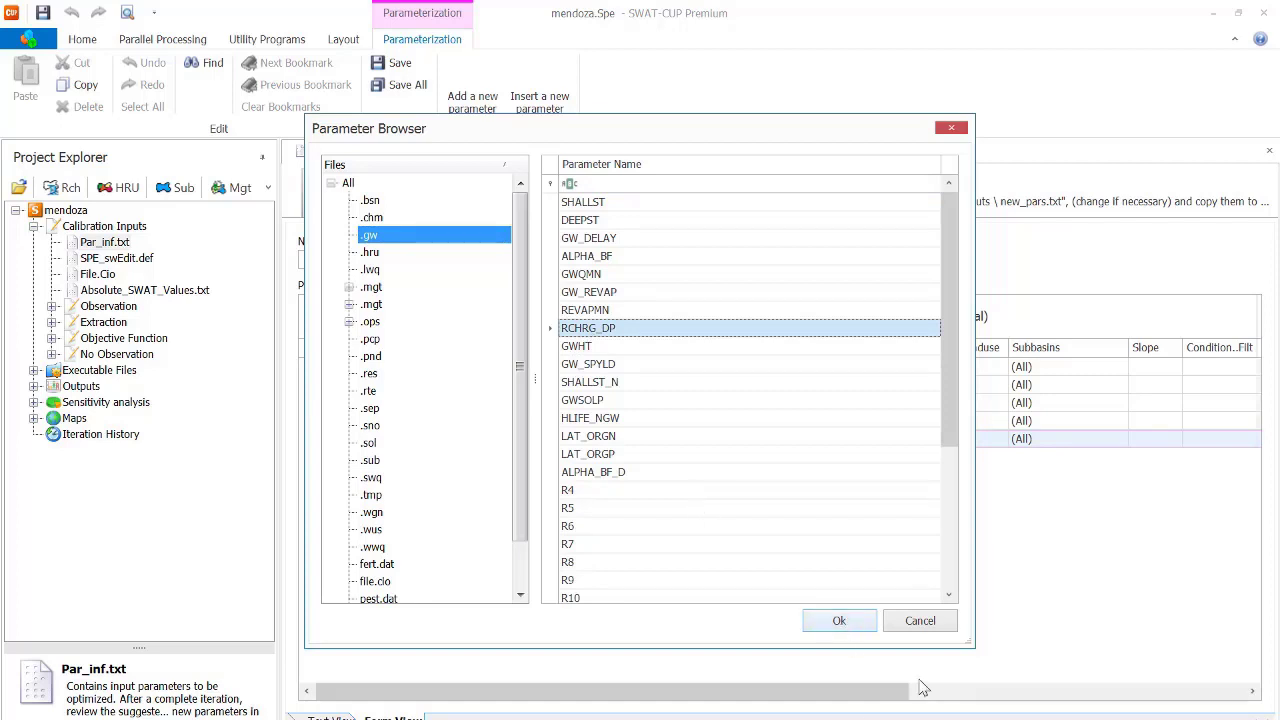
{"action": "left_click", "coordinate": [836, 621]}
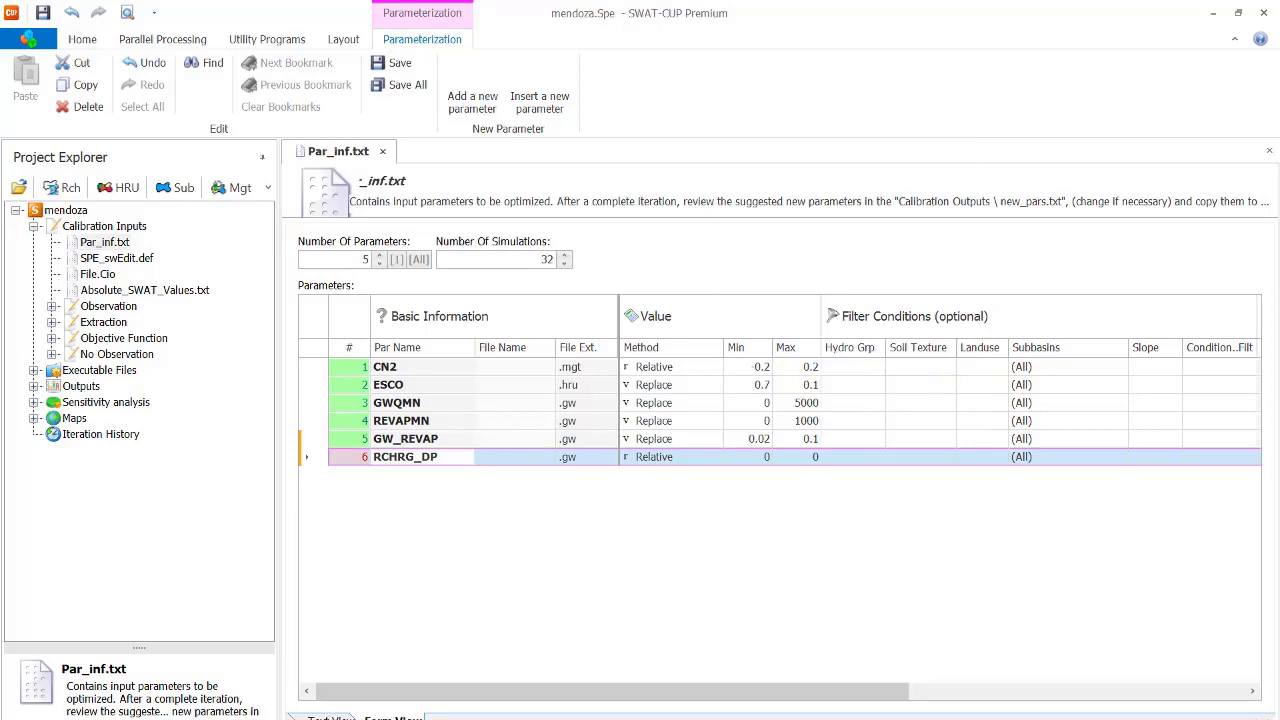
{"action": "left_click", "coordinate": [330, 716]}
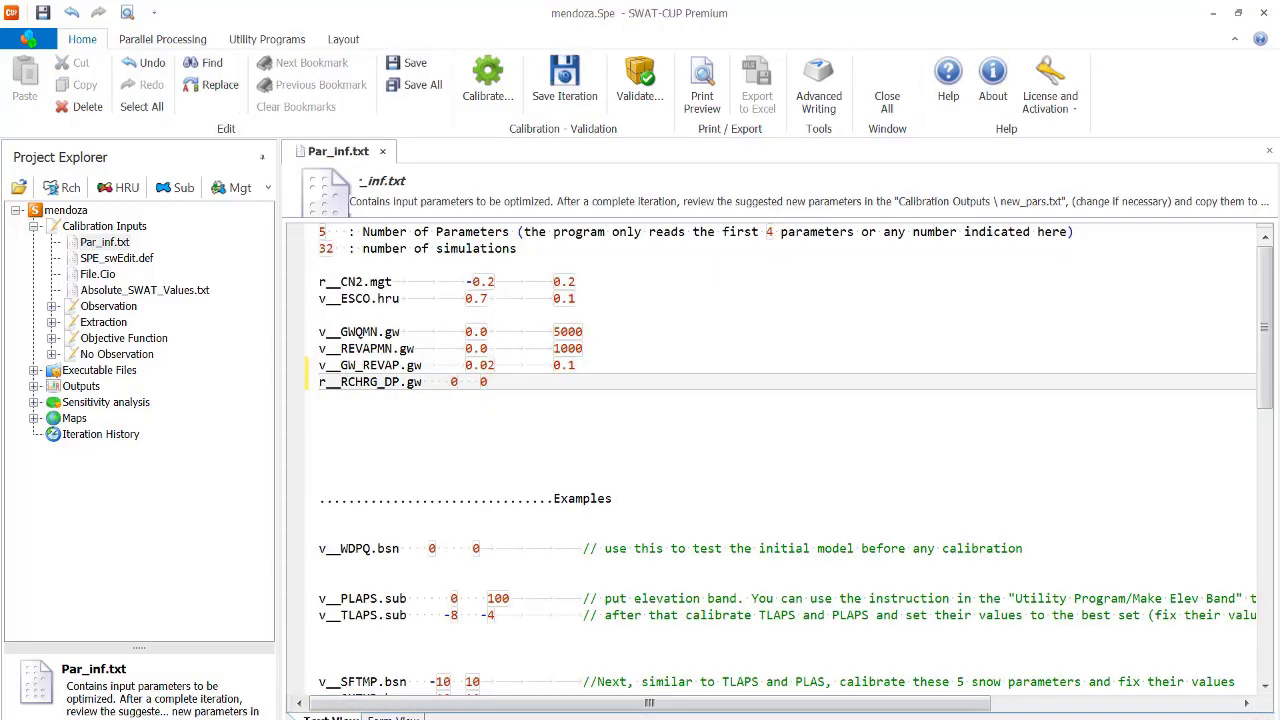
{"action": "left_click", "coordinate": [393, 718]}
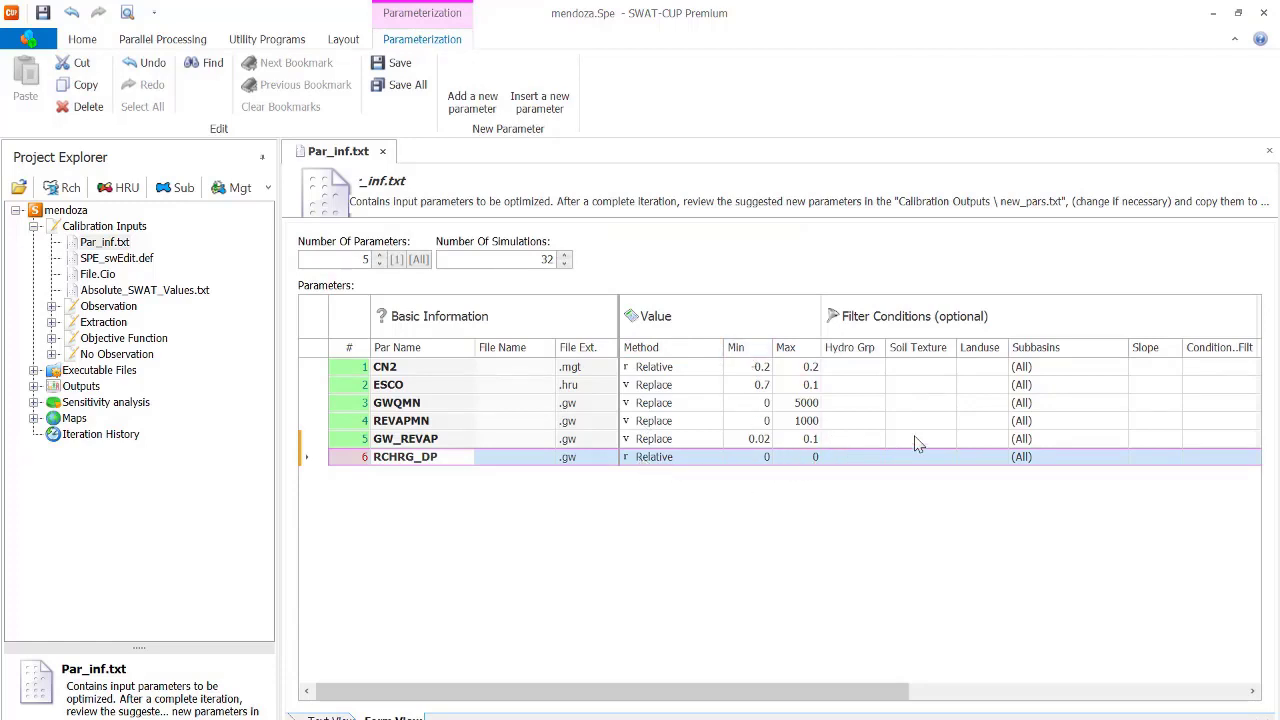
Restrict RCHRG_DP to hydrologic group A and subbasins 1-5, and check the resulting line in the text view
{"action": "left_click", "coordinate": [872, 462]}
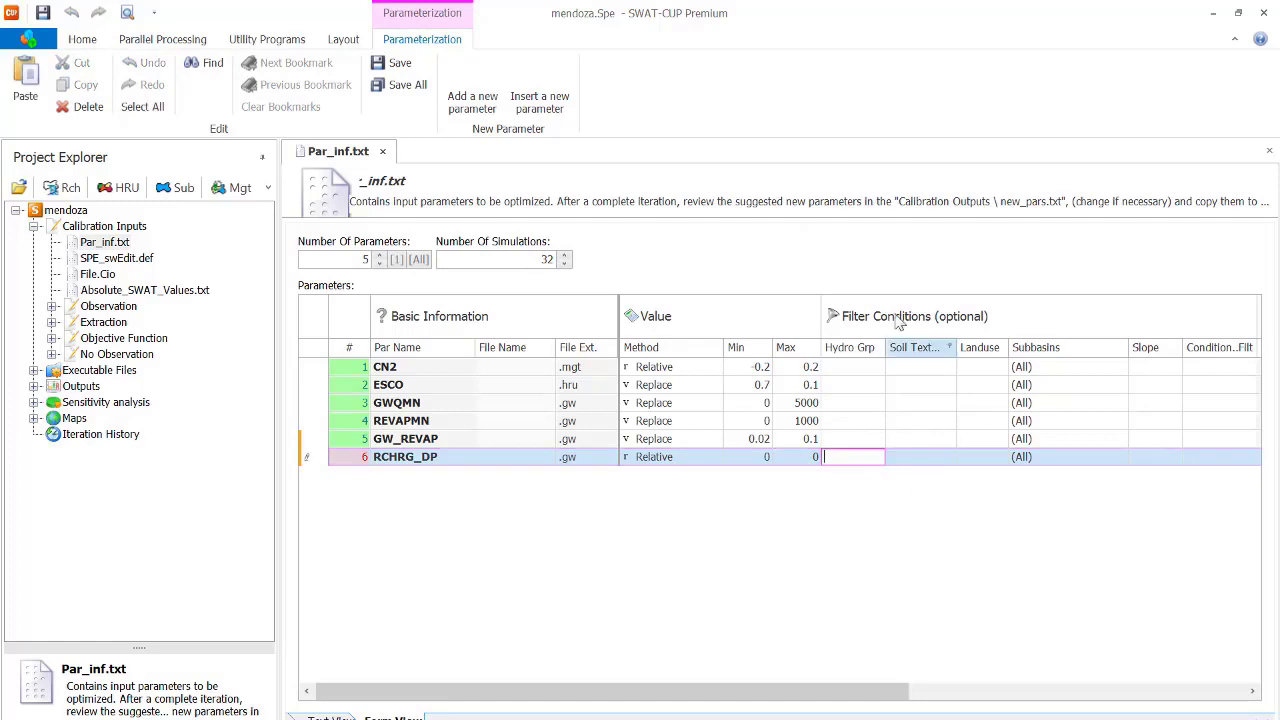
{"action": "left_click", "coordinate": [925, 463]}
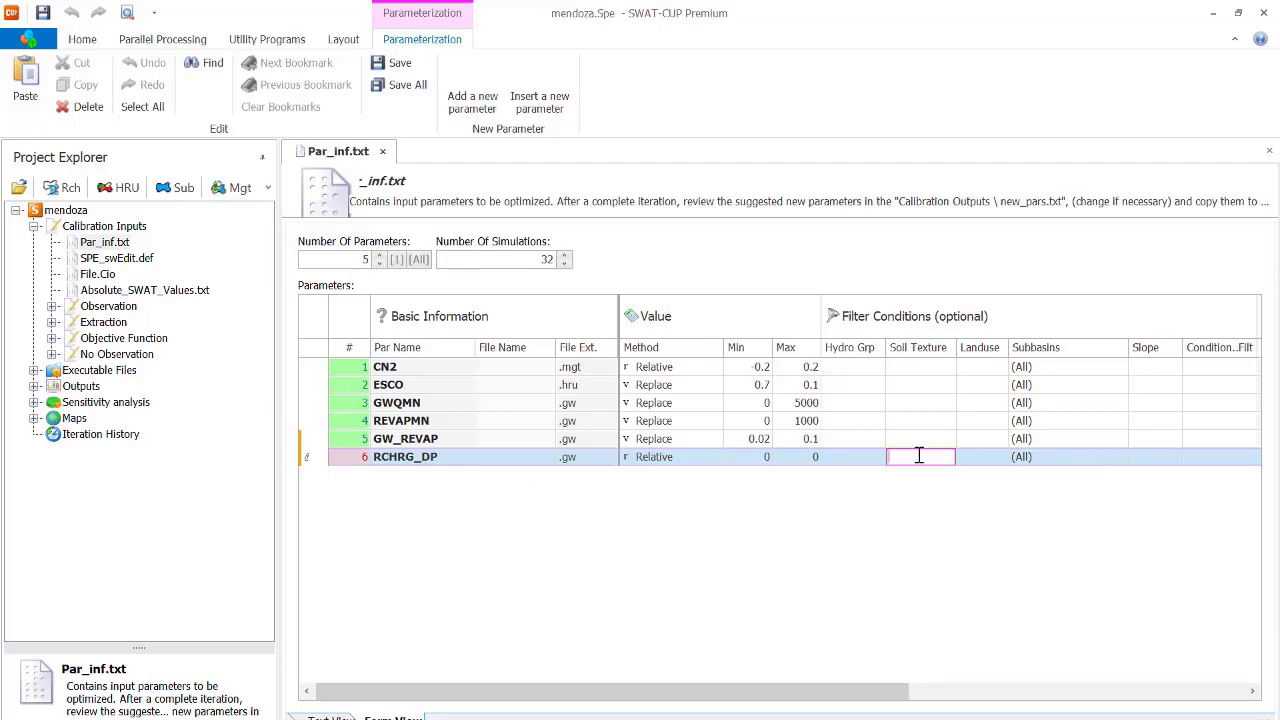
{"action": "left_click", "coordinate": [851, 460]}
{"action": "left_click", "coordinate": [1057, 460]}
{"action": "left_click", "coordinate": [1057, 460]}
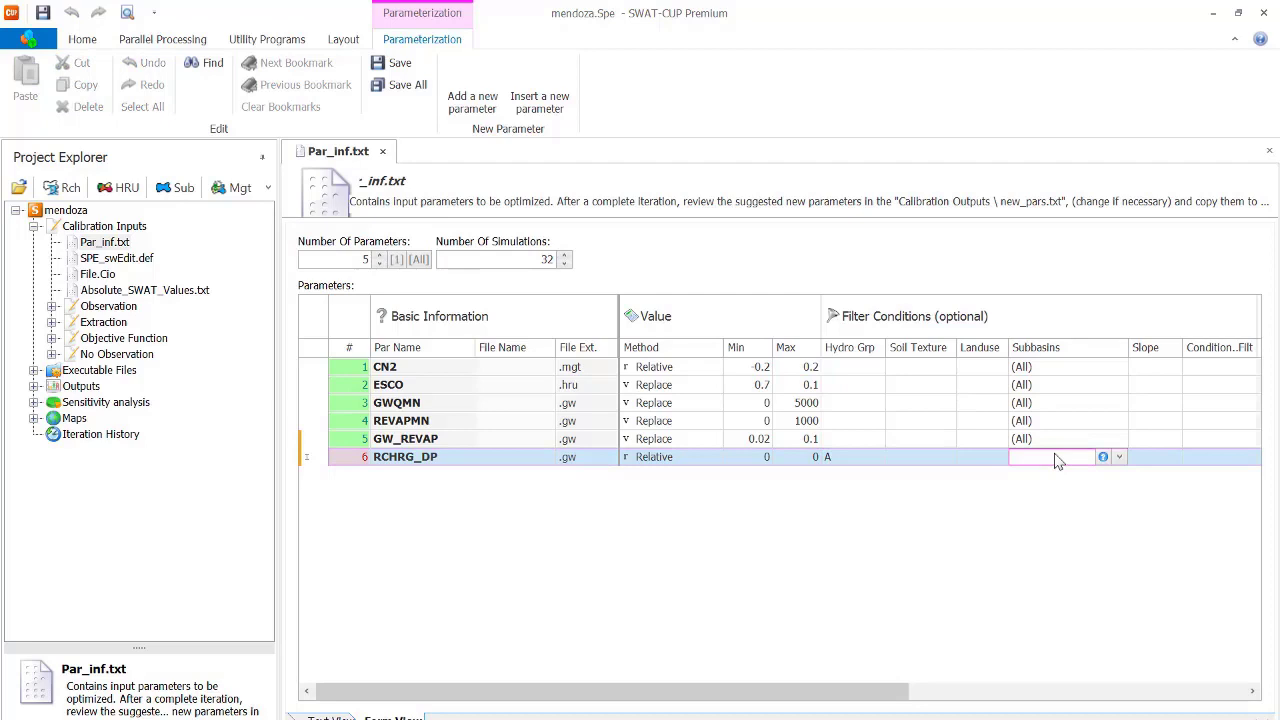
{"action": "type", "text": "1-5"}
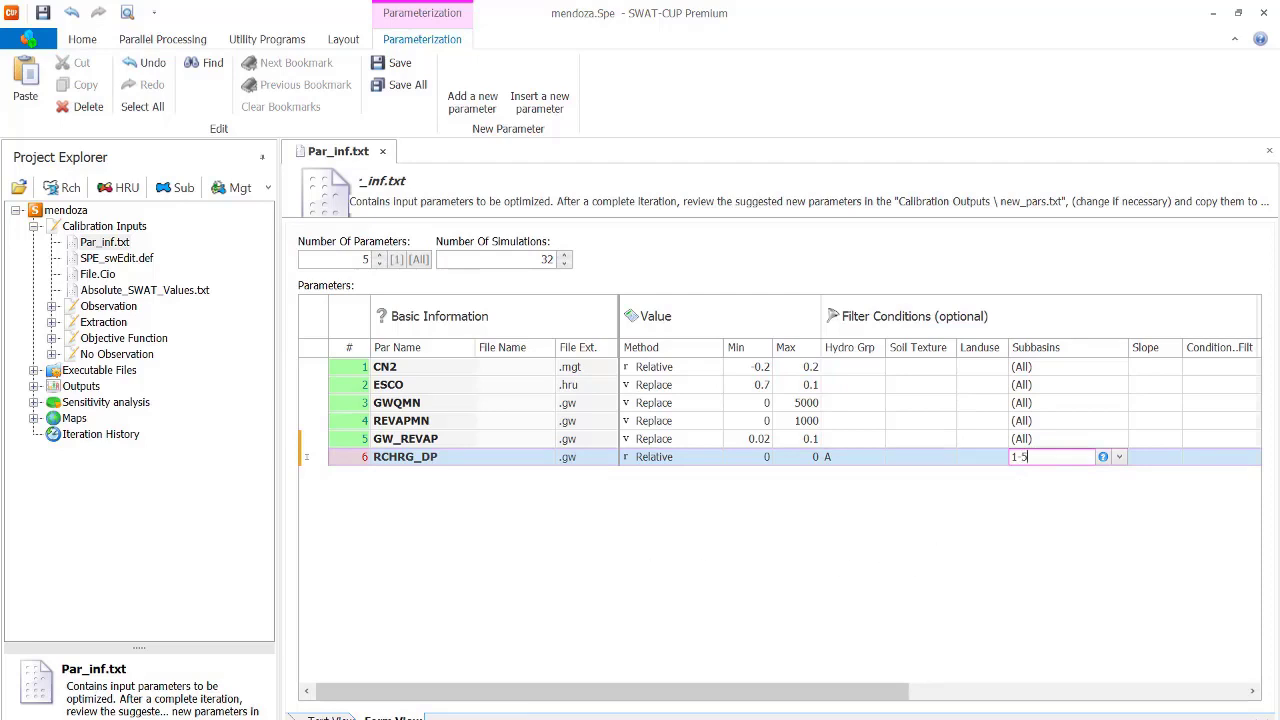
{"action": "left_click", "coordinate": [331, 717]}
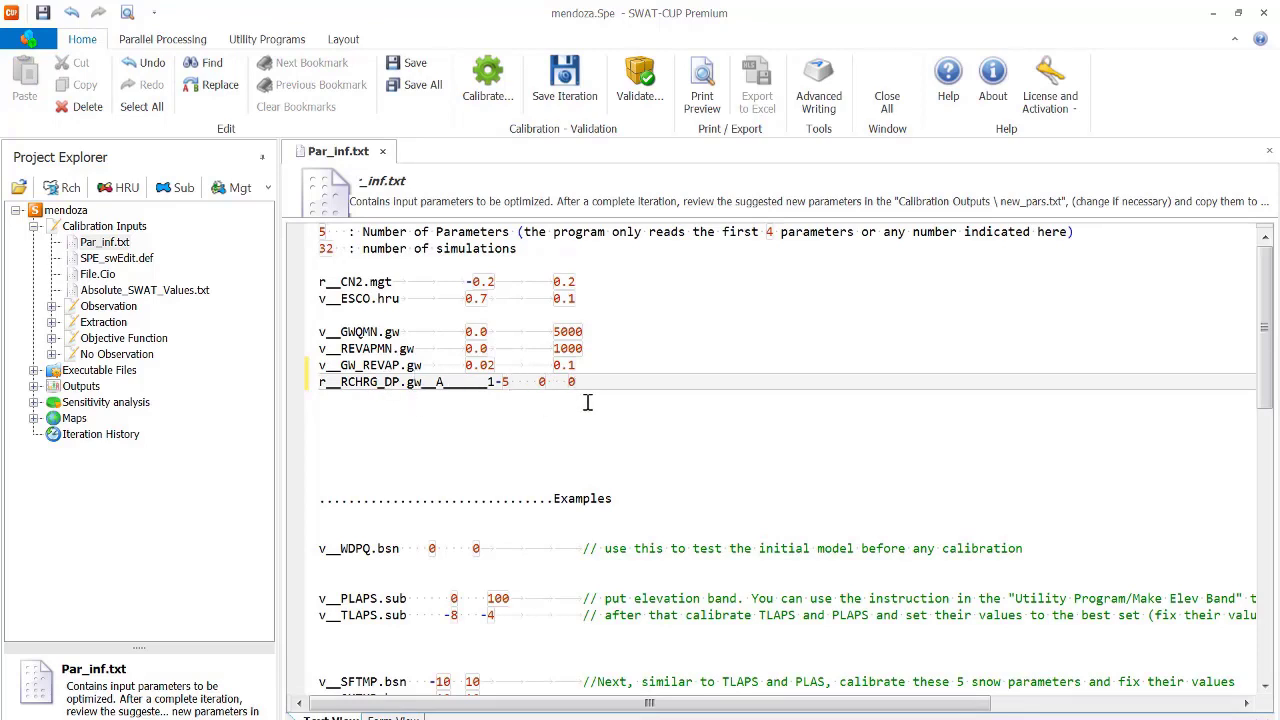
Insert four blank lines above the r__CN2.mgt entry in Par_inf.txt
{"action": "left_click", "coordinate": [401, 266]}
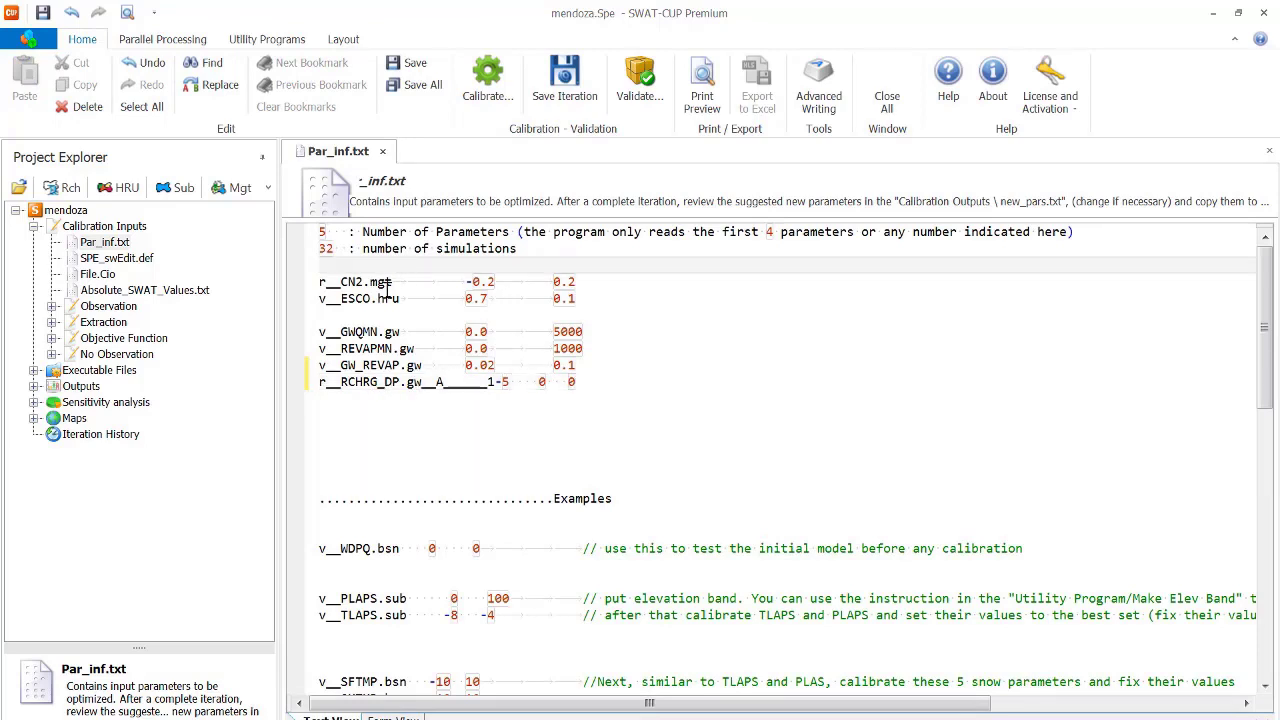
{"action": "key", "text": "Return"}
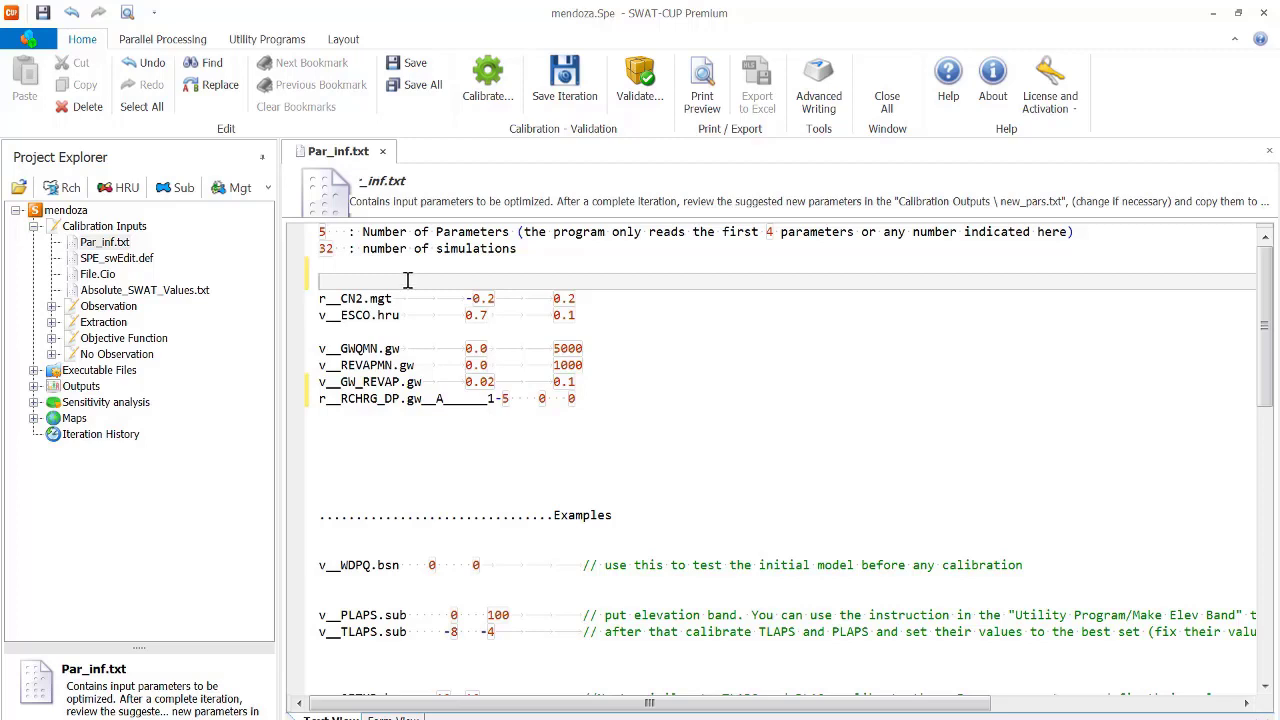
{"action": "key", "text": "Return"}
{"action": "key", "text": "Return"}
{"action": "key", "text": "Return"}
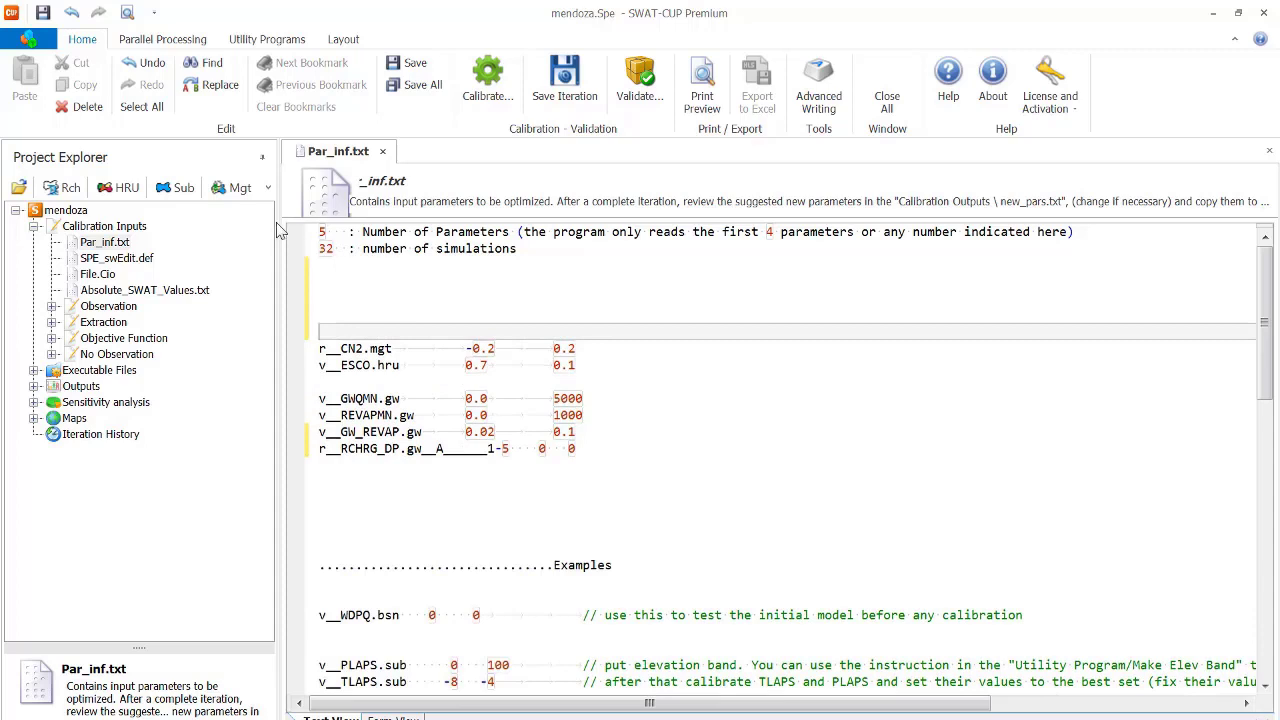
Set both the number of parameters and the number of simulations to 1 in Par_inf.txt
{"action": "left_click", "coordinate": [323, 232]}
{"action": "double_click", "coordinate": [323, 232]}
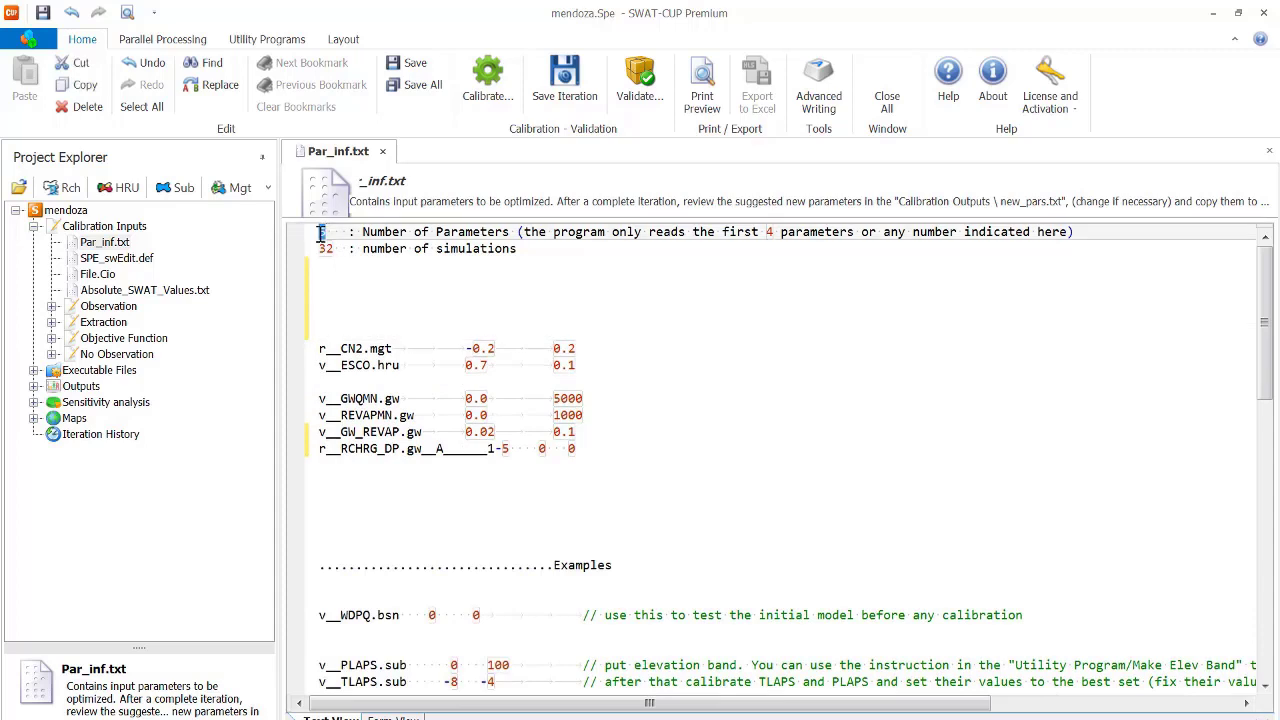
{"action": "type", "text": "1"}
{"action": "double_click", "coordinate": [325, 249]}
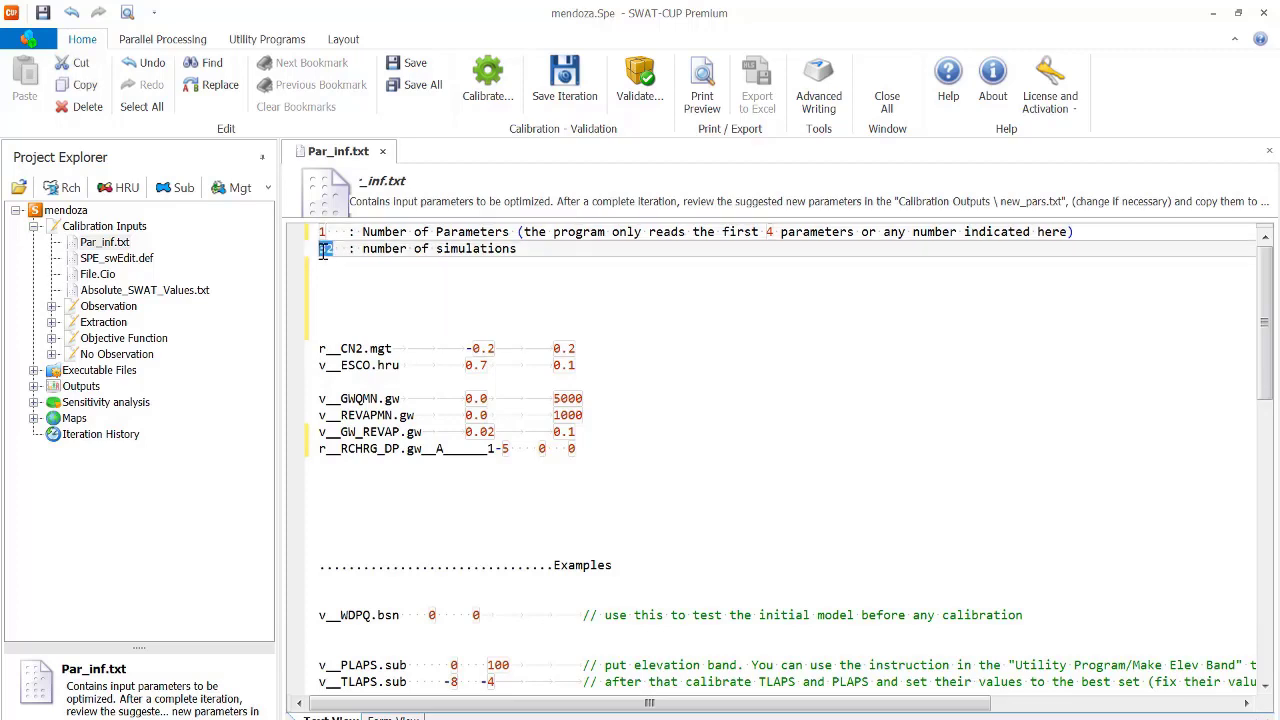
{"action": "type", "text": "1"}
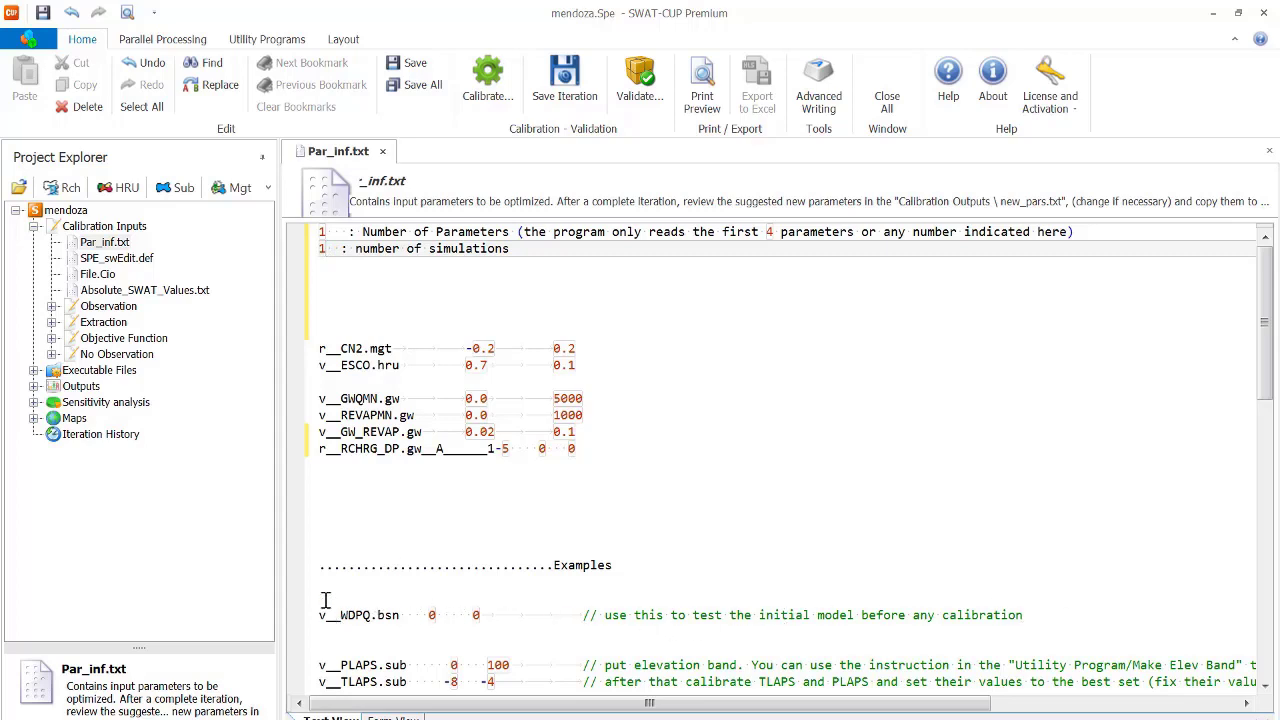
Copy the v__WDPQ.bsn 0 0 example to the blank space below the simulation count and change its prefix to r
{"action": "left_click_drag", "start_coordinate": [318, 615], "coordinate": [506, 615]}
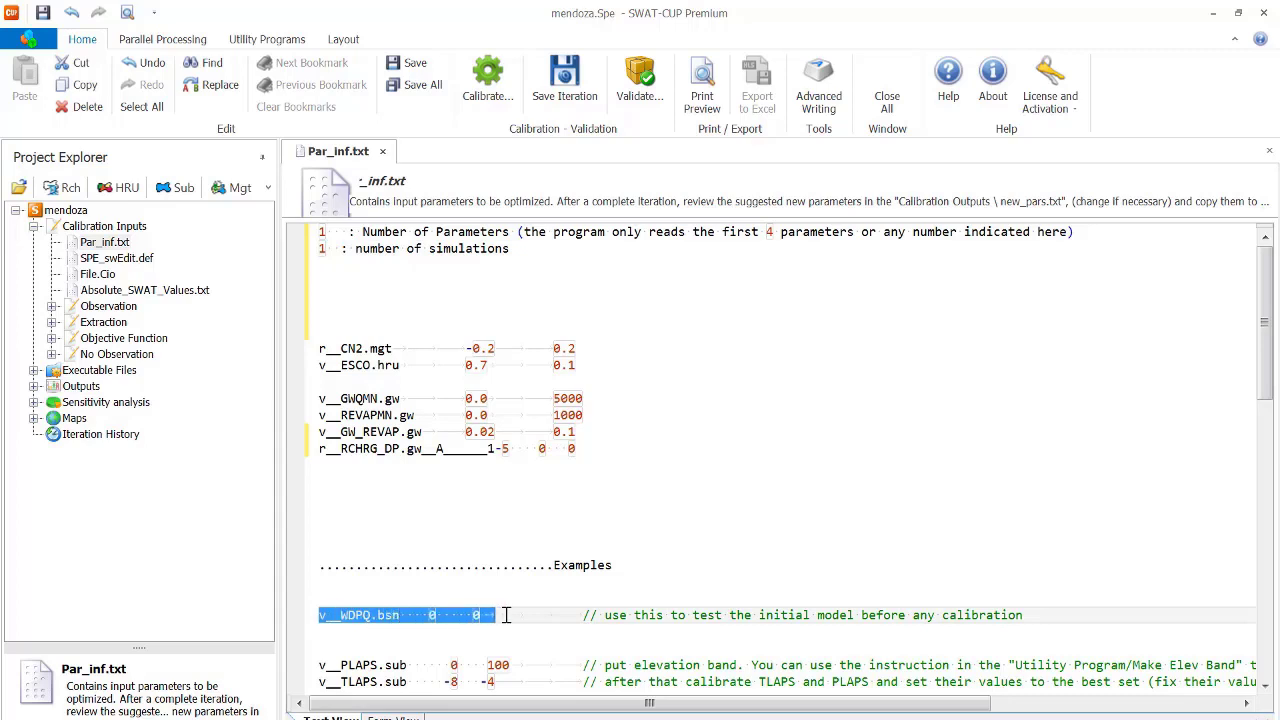
{"action": "key", "text": "ctrl+c"}
{"action": "left_click", "coordinate": [364, 281]}
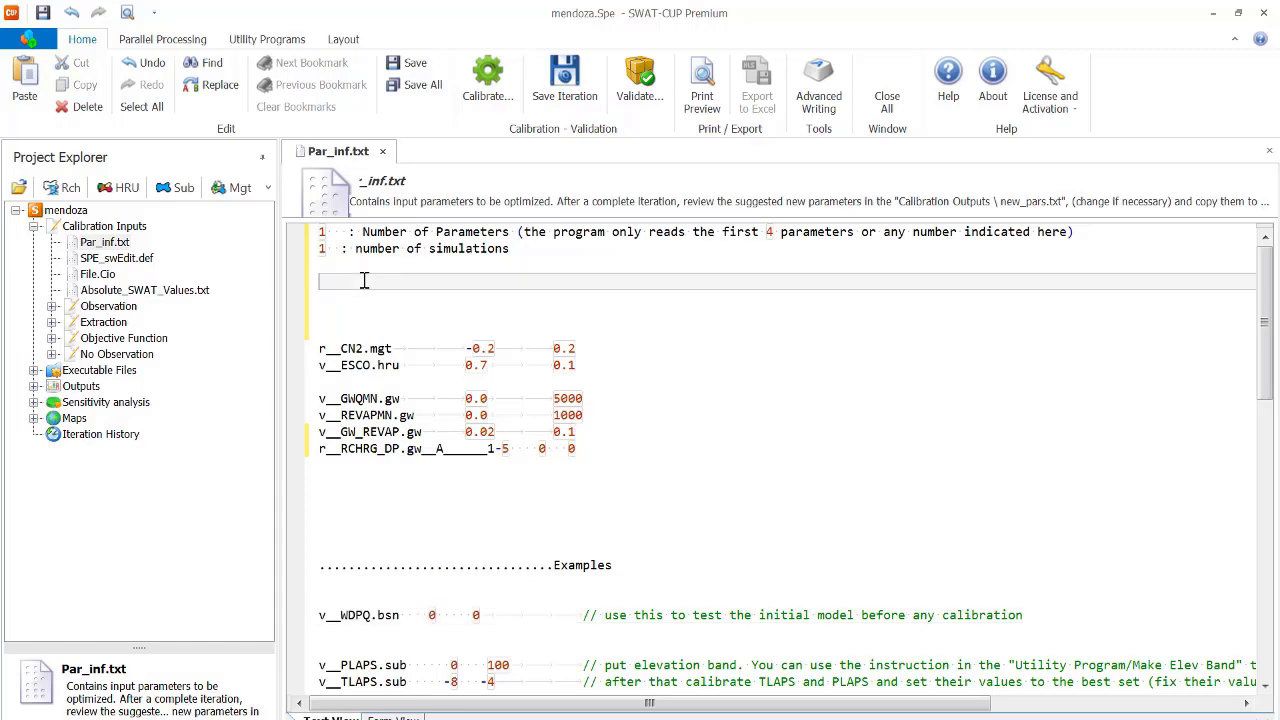
{"action": "key", "text": "ctrl+v"}
{"action": "left_click_drag", "start_coordinate": [328, 281], "coordinate": [318, 281]}
{"action": "type", "text": "r"}
Enter a "...." separator line directly above r__CN2.mgt and add blank lines between it and the WDPQ entry
{"action": "left_click", "coordinate": [357, 334]}
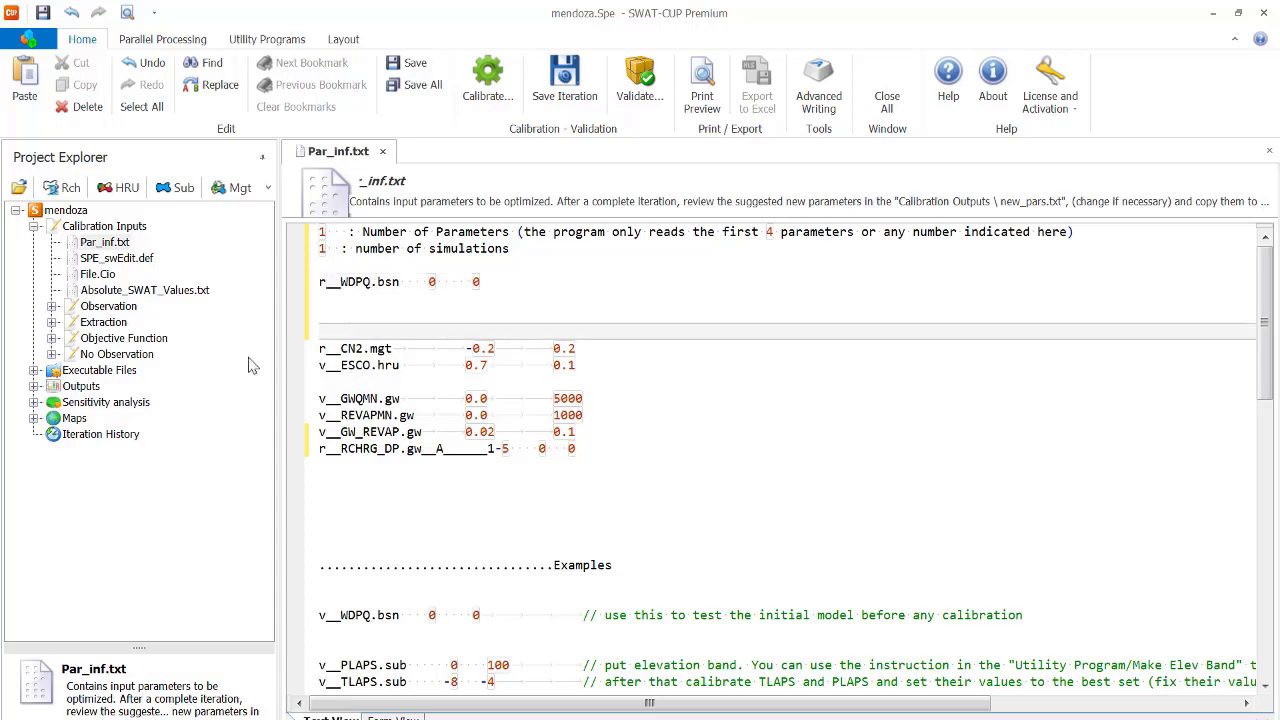
{"action": "key", "text": "Return"}
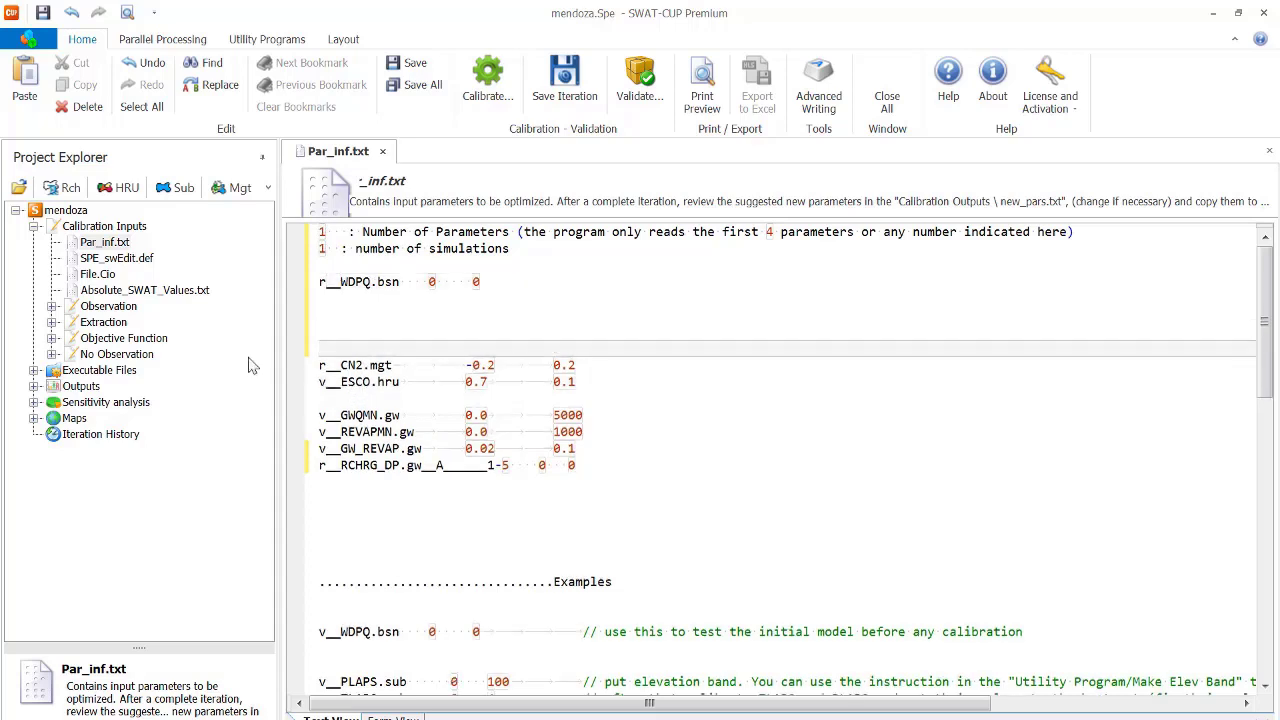
{"action": "type", "text": "...."}
{"action": "key", "text": "Up"}
{"action": "key", "text": "Return"}
{"action": "key", "text": "Return"}
{"action": "key", "text": "Return"}
{"action": "key", "text": "Return"}
{"action": "key", "text": "Return"}
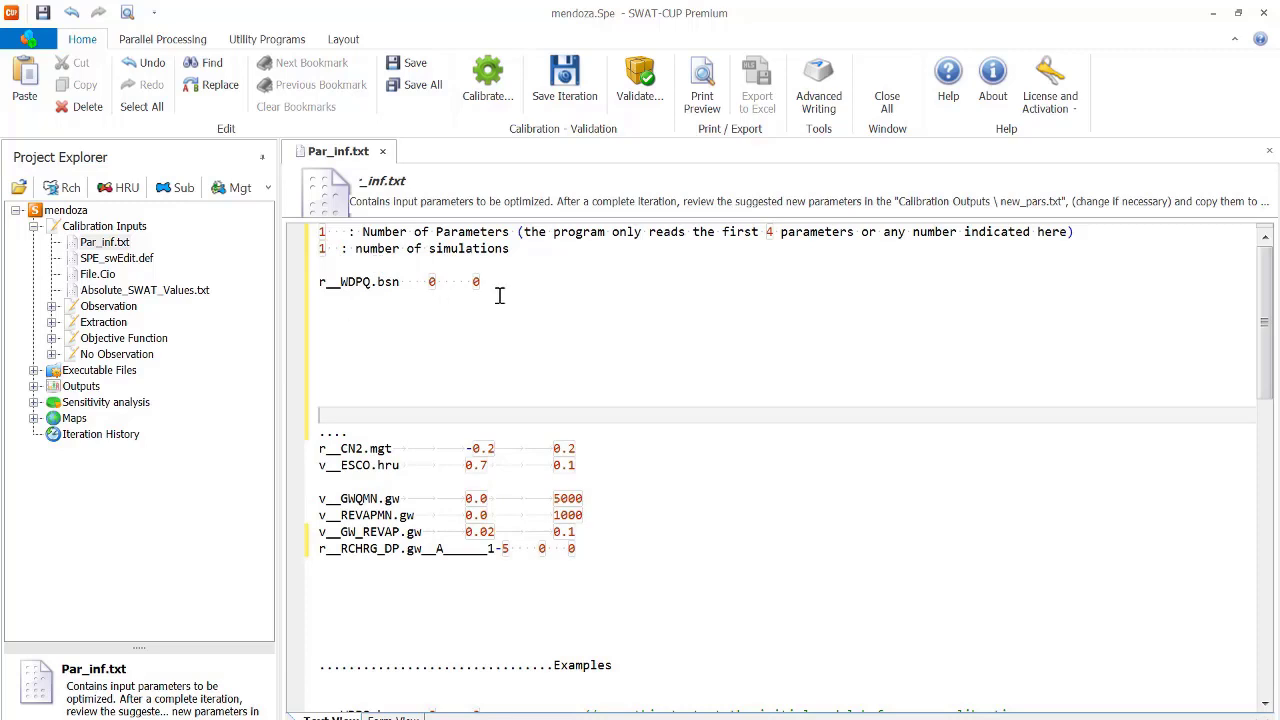
Open SPE_swEdit.def from the Calibration Inputs and set the ending simulation number to 1
{"action": "left_click", "coordinate": [120, 260]}
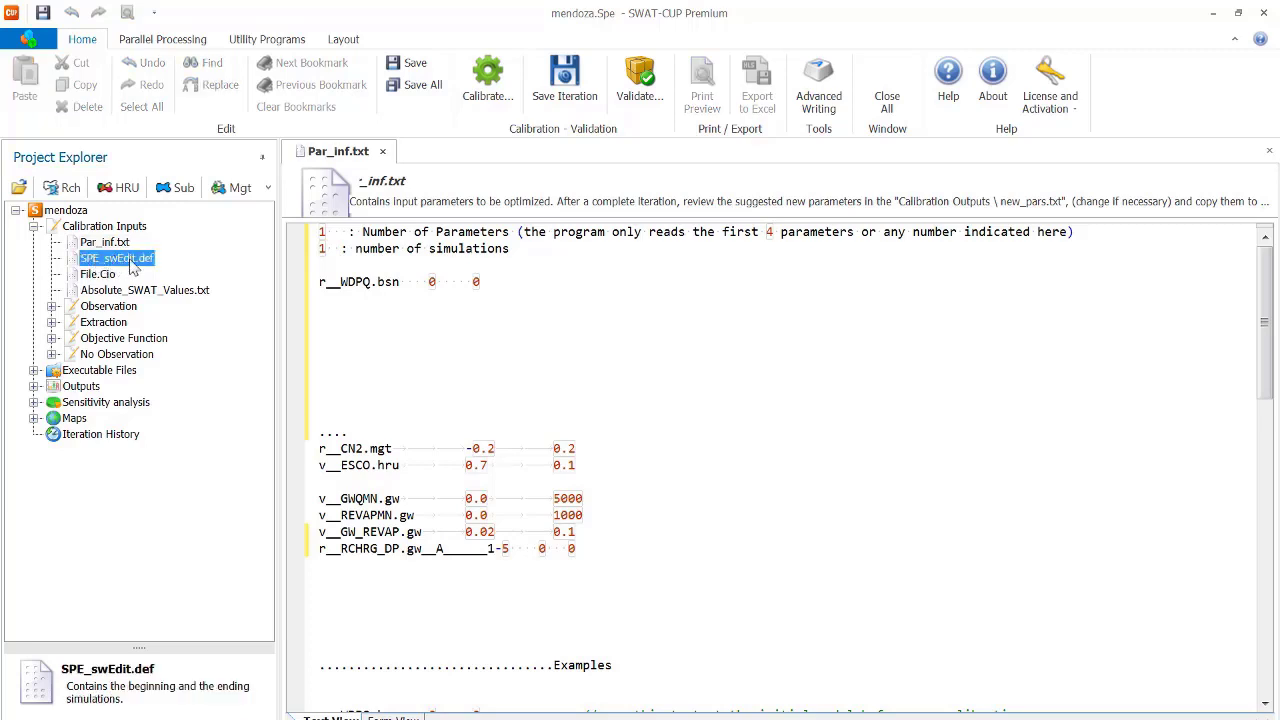
{"action": "double_click", "coordinate": [118, 259]}
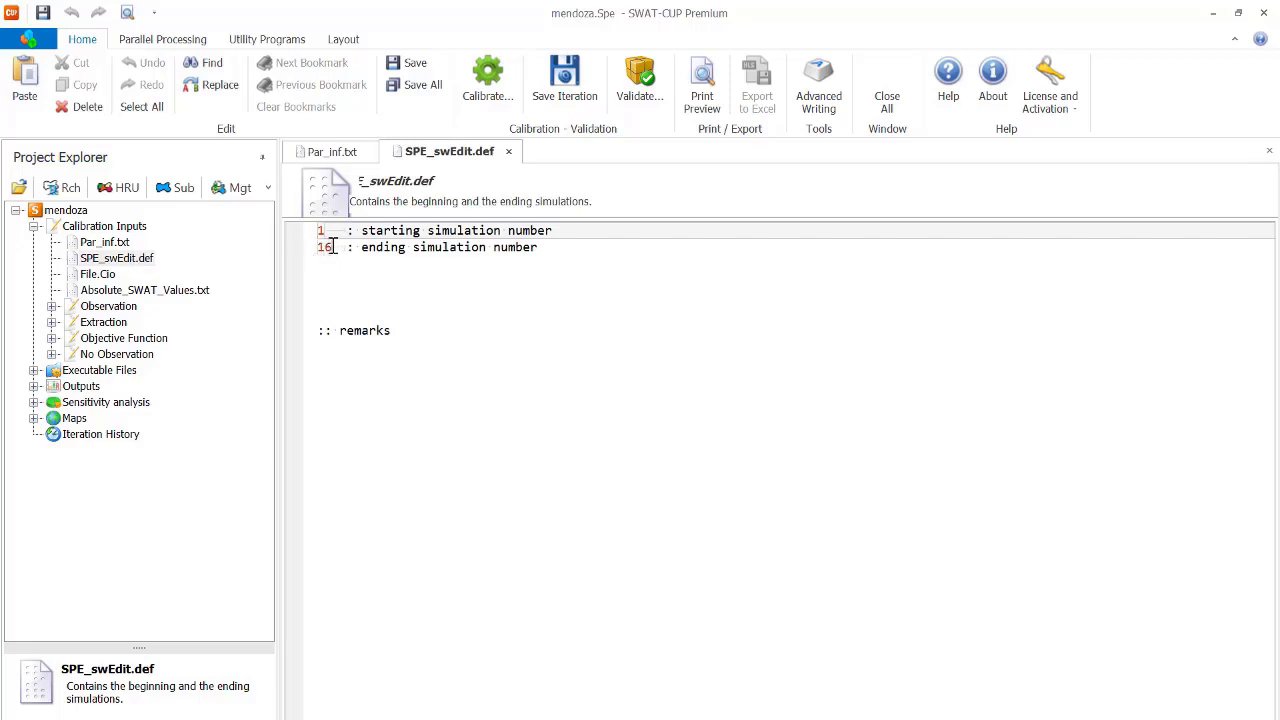
{"action": "left_click_drag", "start_coordinate": [333, 247], "coordinate": [320, 249]}
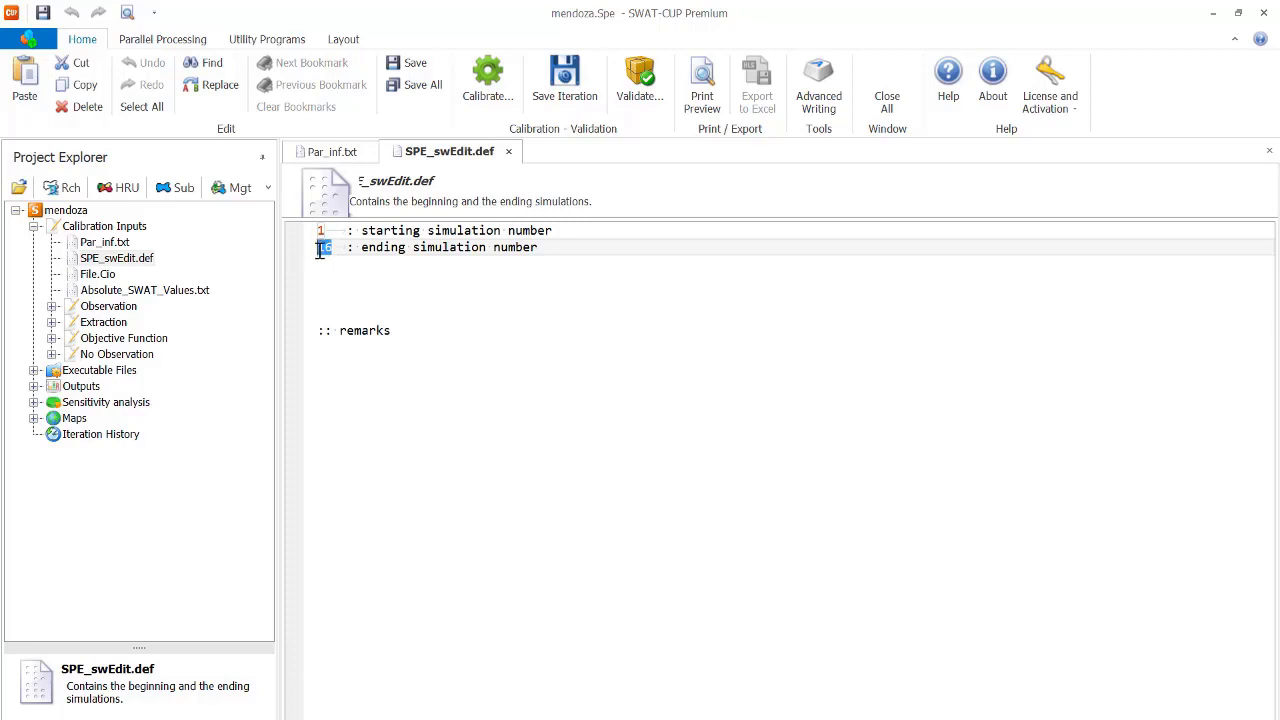
{"action": "type", "text": "1"}
Open File.Cio from the Calibration Inputs and examine the number of years simulated and the beginning year
{"action": "left_click", "coordinate": [86, 277]}
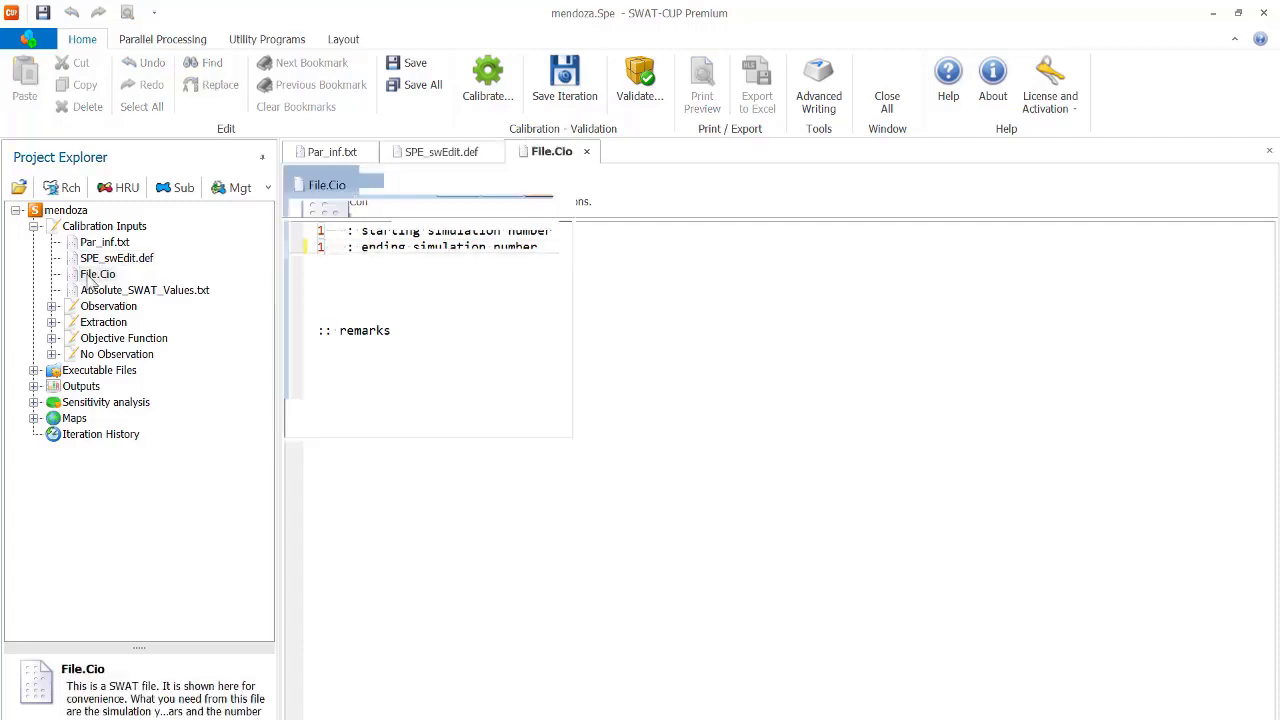
{"action": "double_click", "coordinate": [90, 278]}
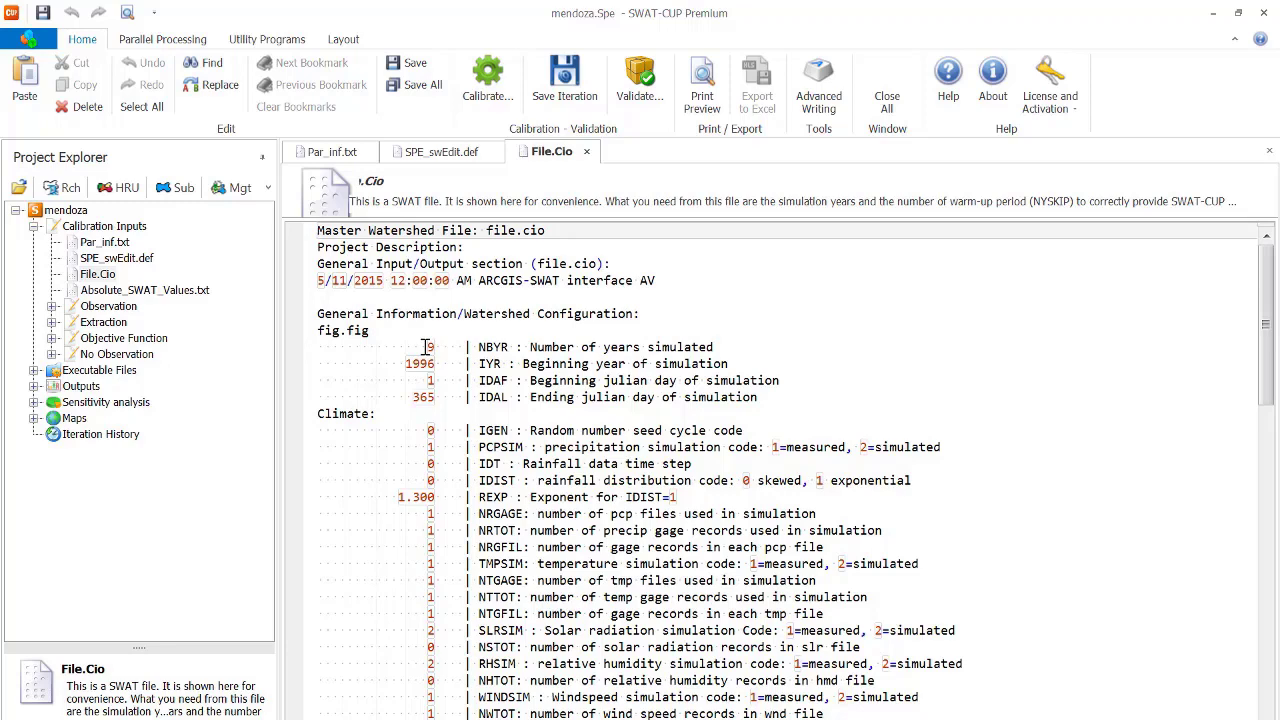
{"action": "left_click", "coordinate": [432, 347]}
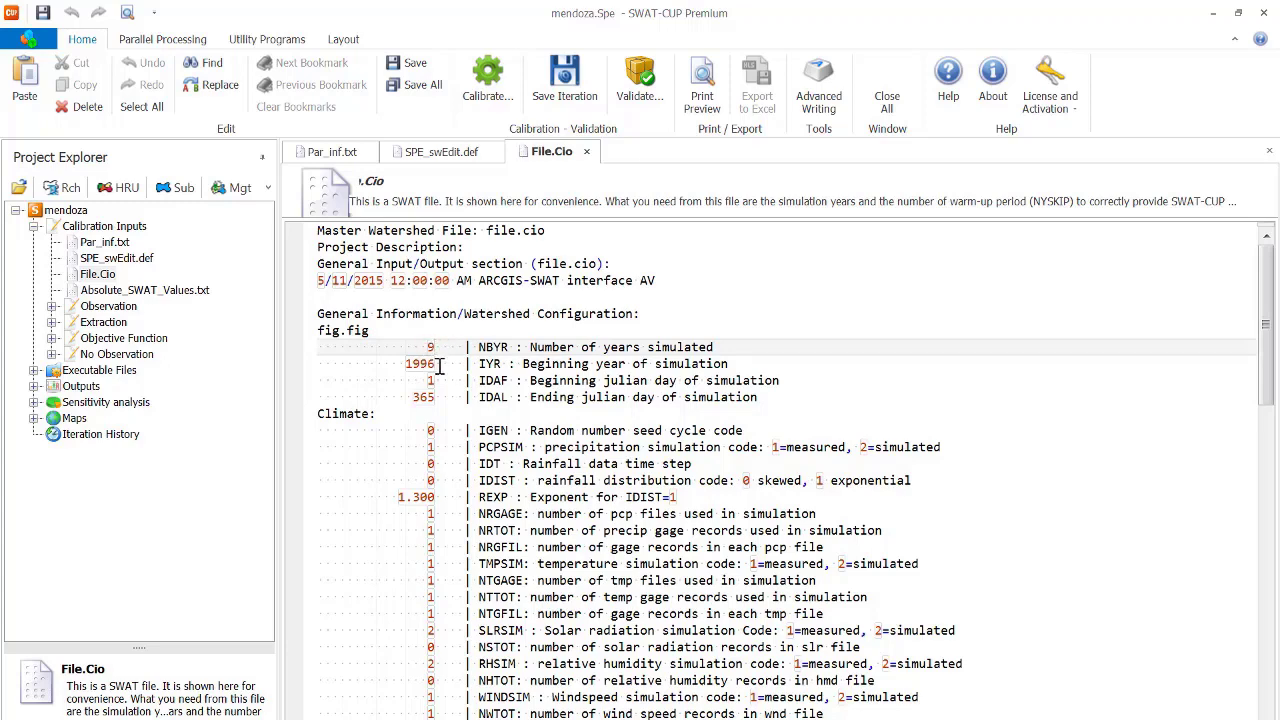
Examine File.Cio for the NYSKIP warm-up years, the beginning year and the ending julian day of the simulation
{"action": "scroll", "coordinate": [439, 366], "scroll_direction": "down", "scroll_amount": 13}
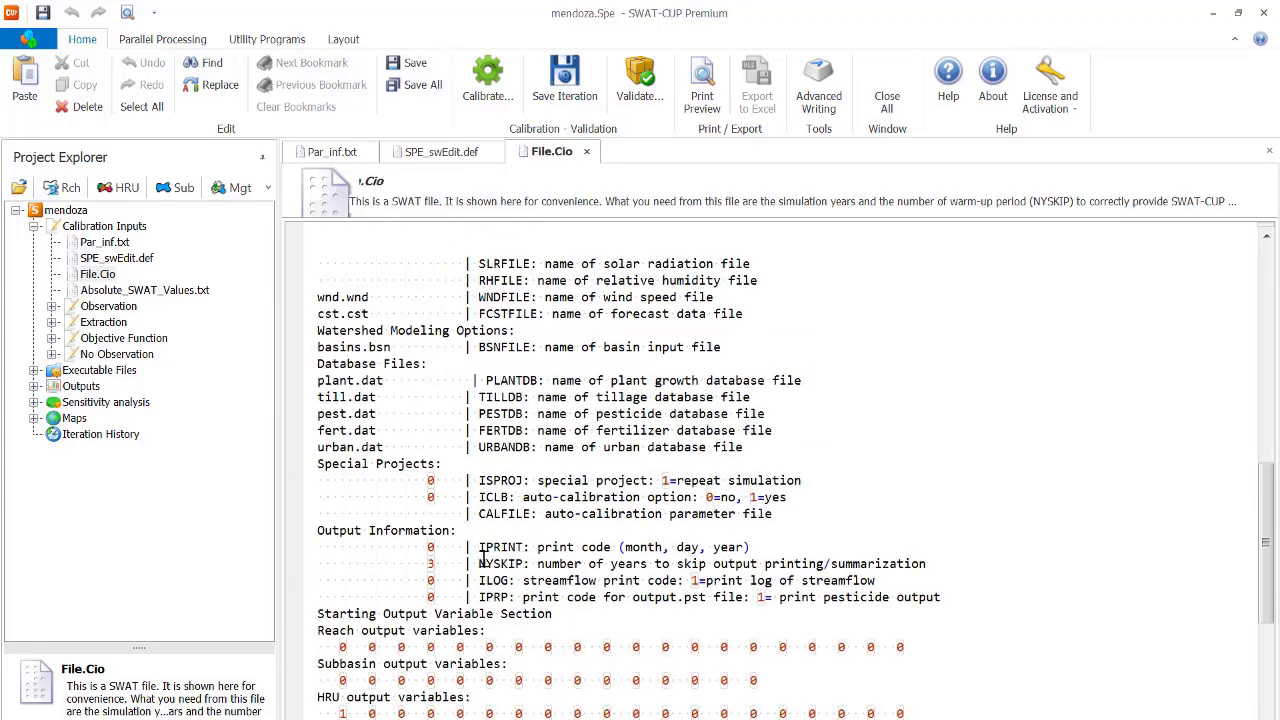
{"action": "left_click_drag", "start_coordinate": [431, 563], "coordinate": [930, 568]}
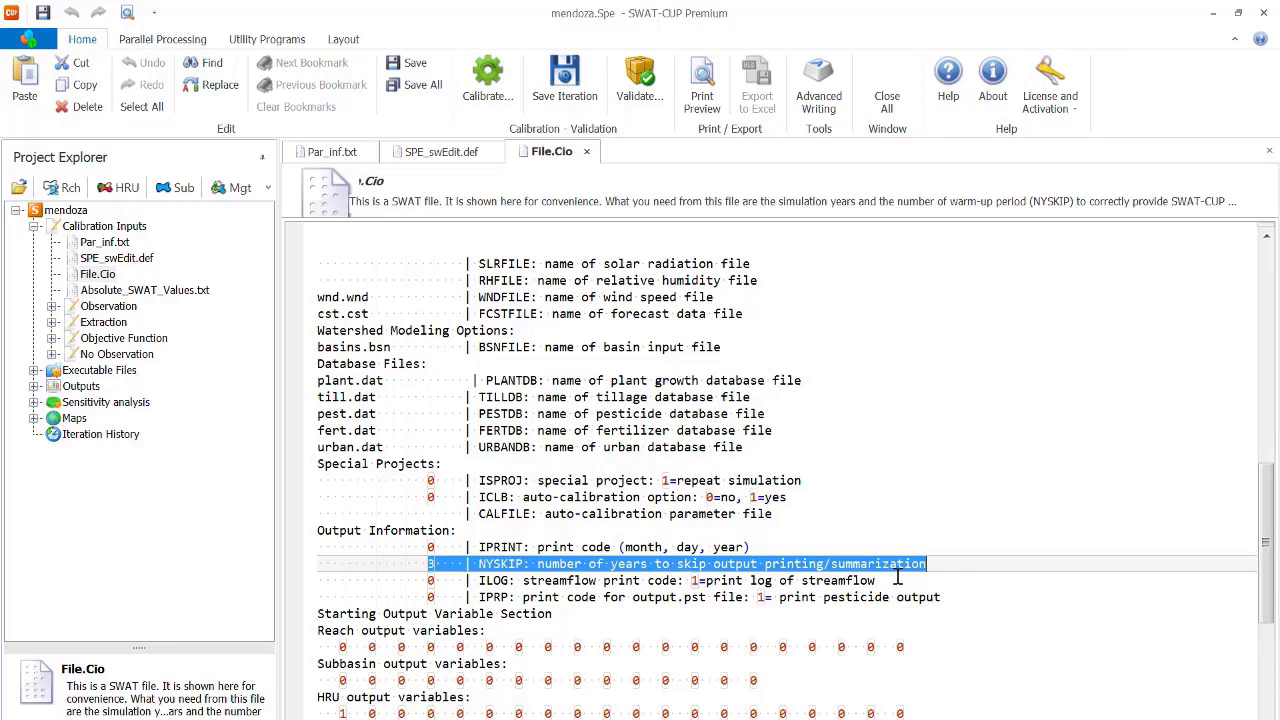
{"action": "left_click", "coordinate": [592, 546]}
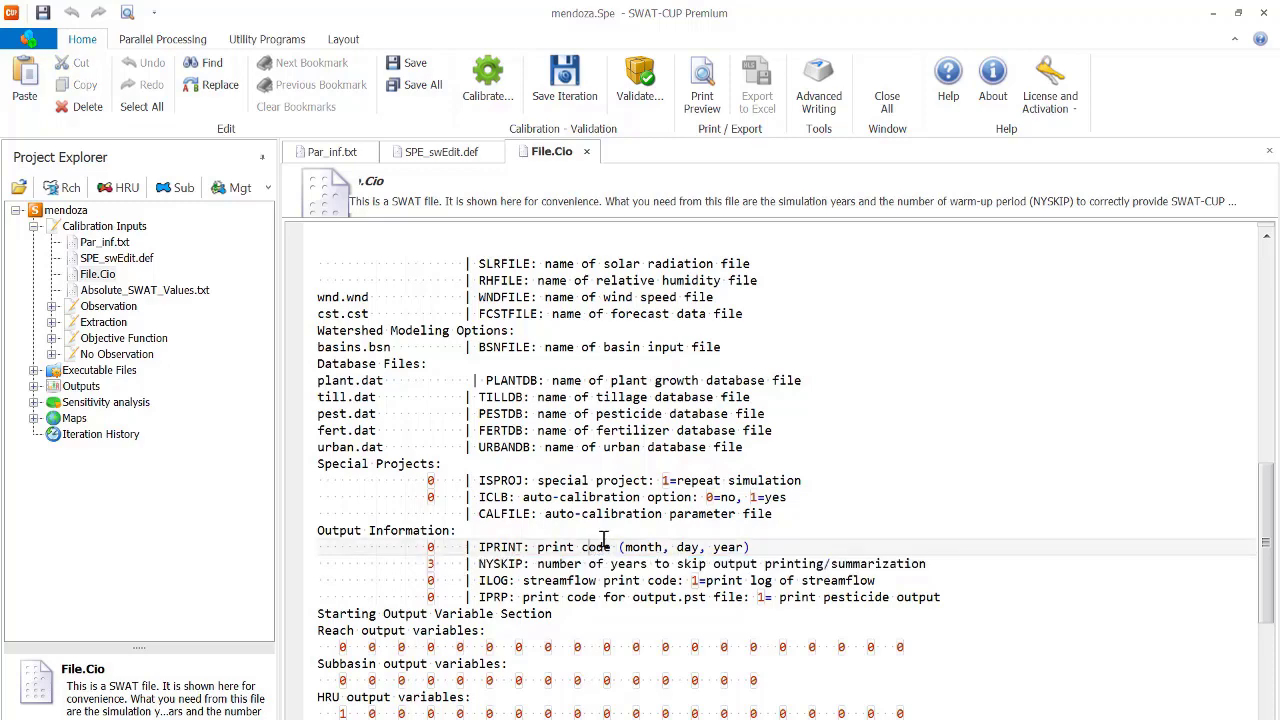
{"action": "scroll", "coordinate": [600, 540], "scroll_direction": "up", "scroll_amount": 9}
{"action": "scroll", "coordinate": [606, 540], "scroll_direction": "up", "scroll_amount": 4}
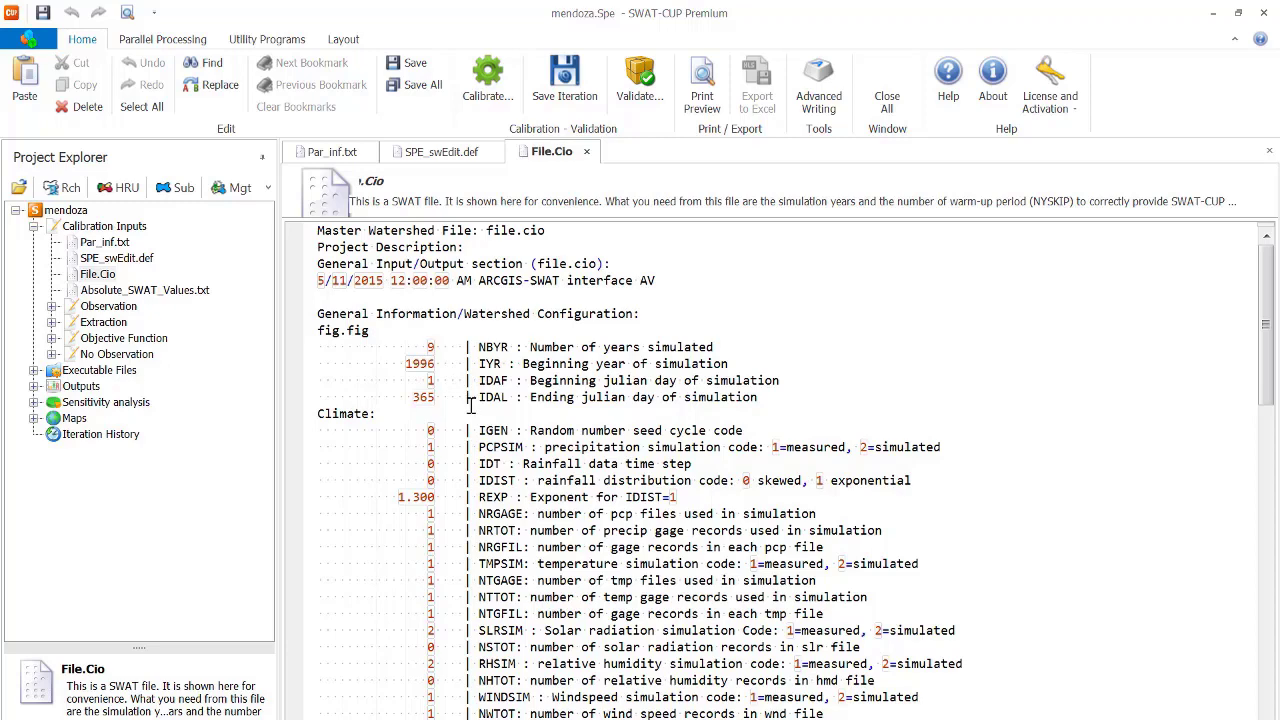
{"action": "left_click", "coordinate": [412, 364]}
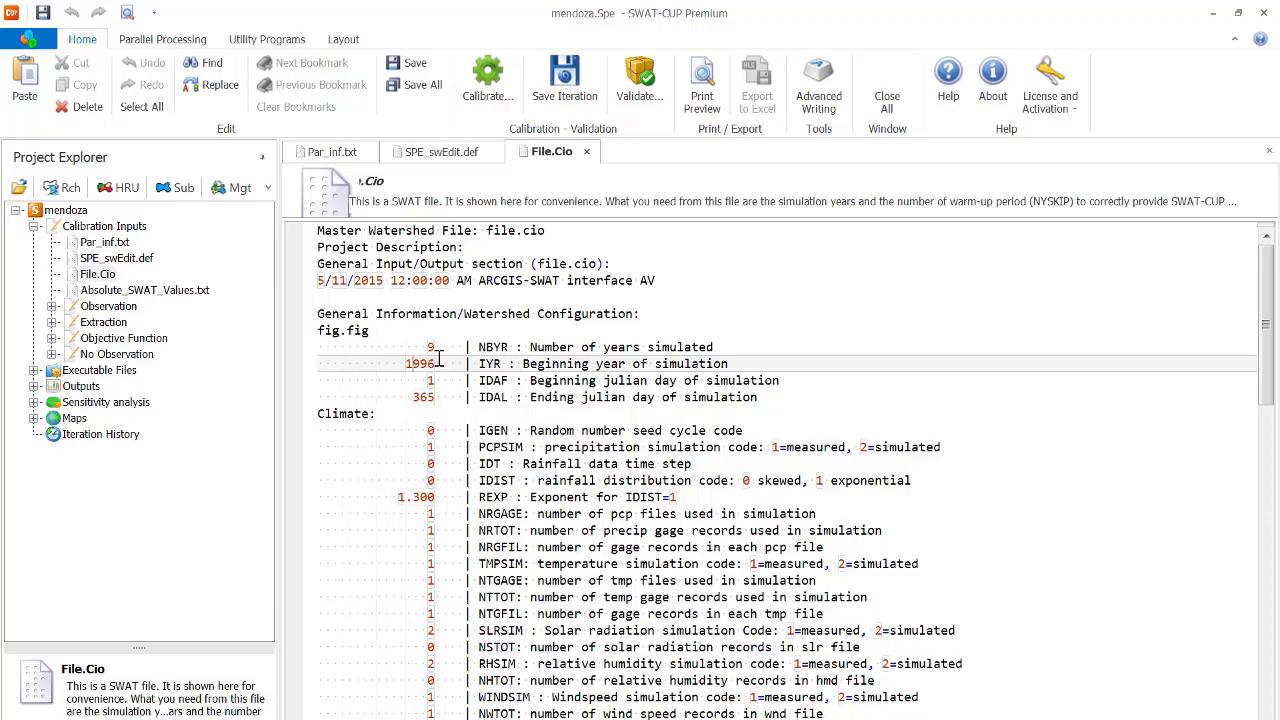
{"action": "left_click", "coordinate": [430, 397]}
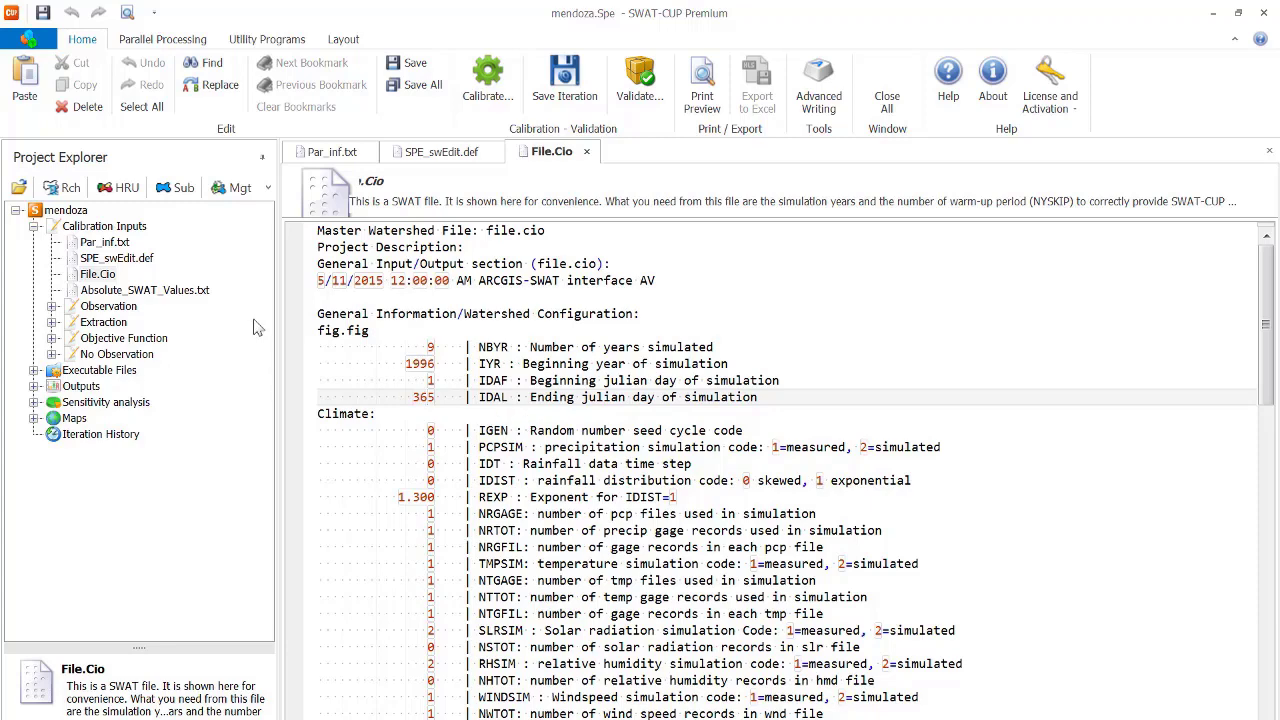
Open Absolute_SWAT_Values.txt from the Calibration Inputs and examine the parameters' absolute minimum and maximum ranges
{"action": "left_click", "coordinate": [99, 291]}
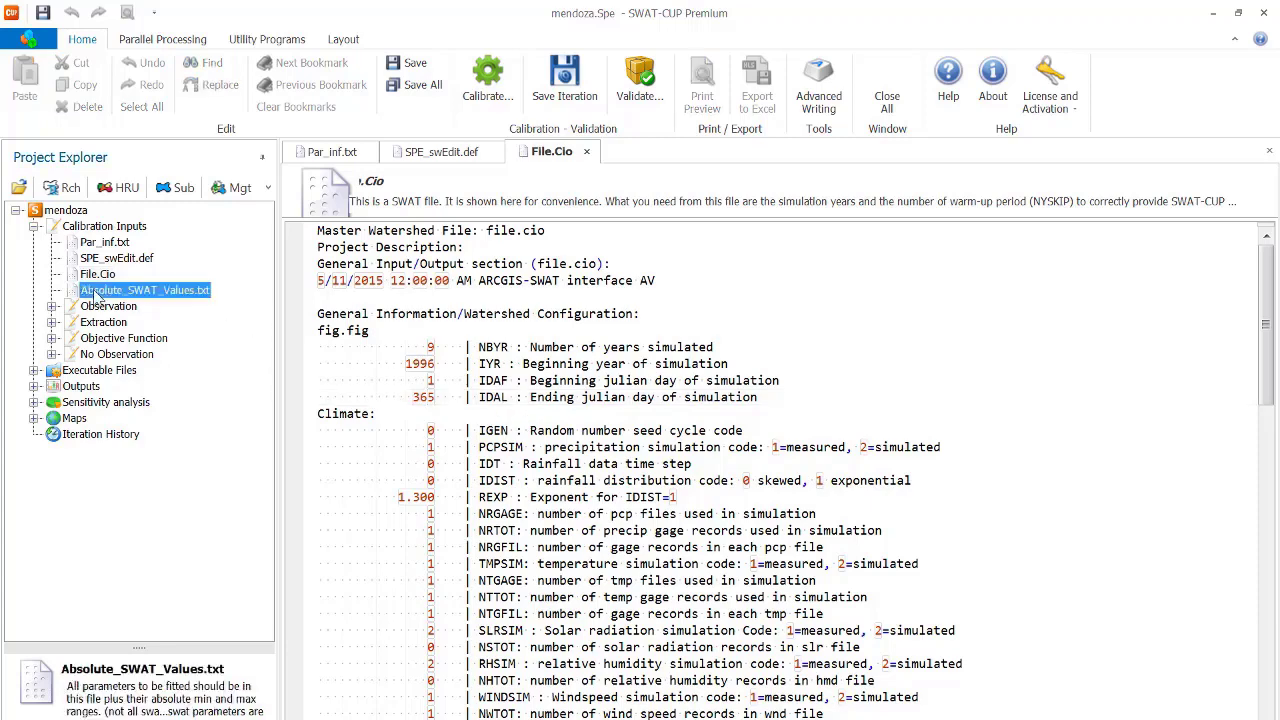
{"action": "double_click", "coordinate": [97, 293]}
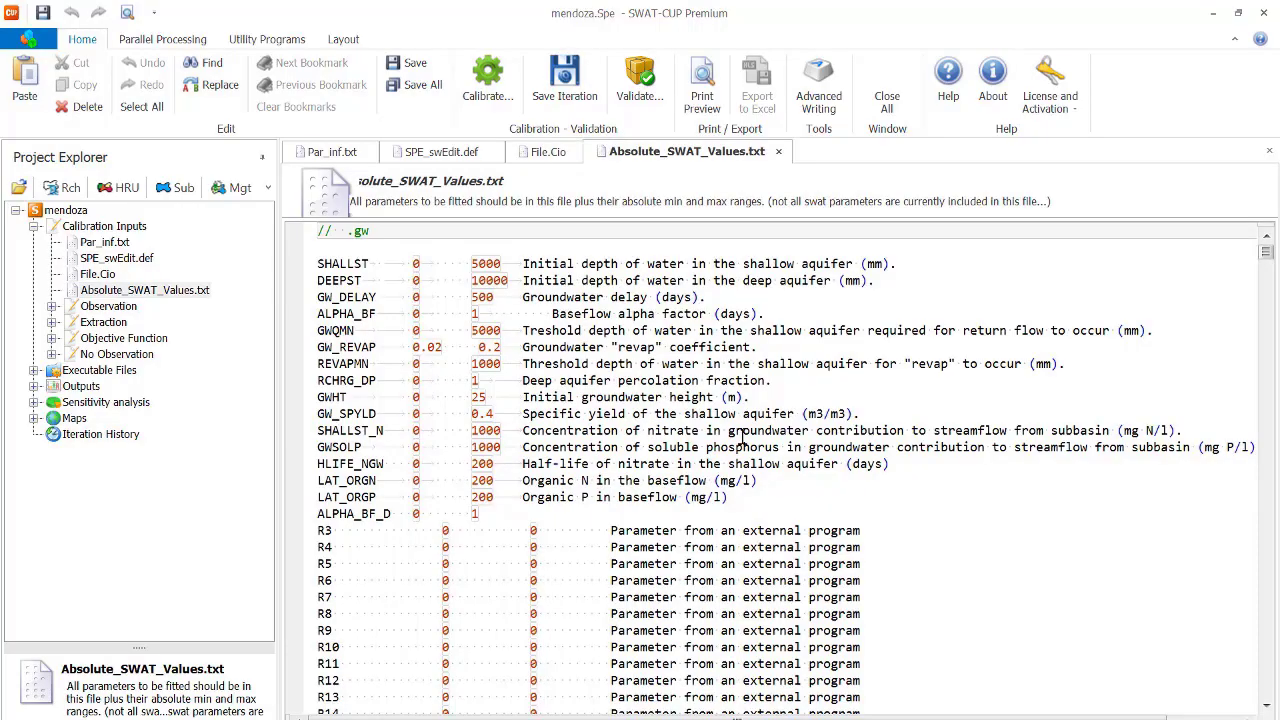
{"action": "scroll", "coordinate": [745, 440], "scroll_direction": "down", "scroll_amount": 1}
{"action": "mouse_move", "coordinate": [1270, 265]}
{"action": "left_mouse_down"}
{"action": "mouse_move", "coordinate": [1273, 650]}
{"action": "mouse_move", "coordinate": [1267, 250]}
{"action": "left_mouse_up"}
Expand the Observation inputs, review the available variable types and activate the Rch observation and extraction files
{"action": "left_click", "coordinate": [51, 307]}
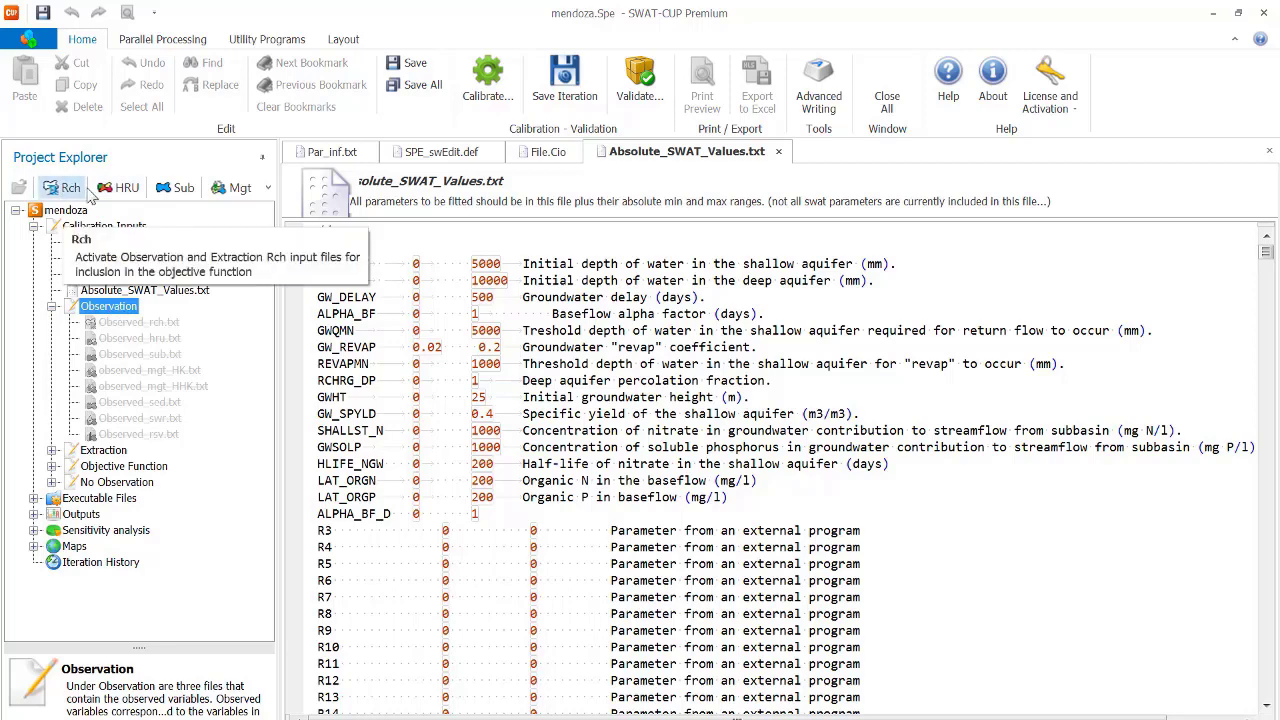
{"action": "left_click", "coordinate": [268, 188]}
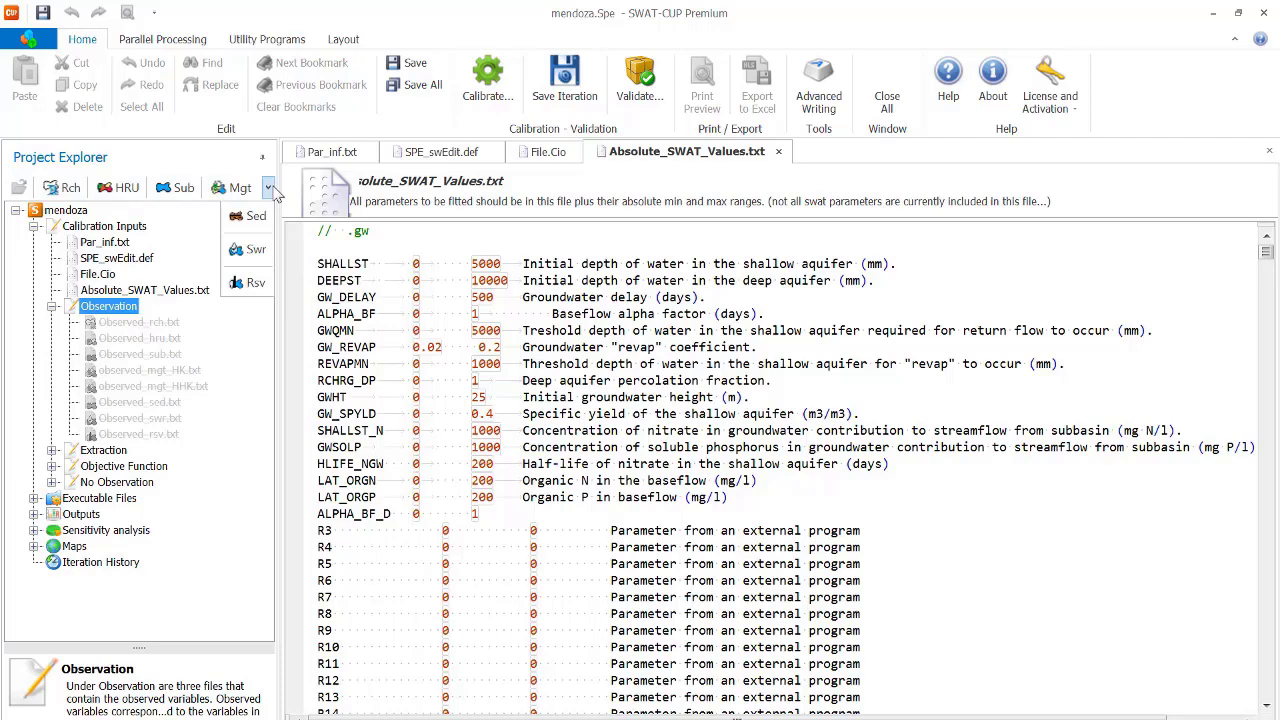
{"action": "left_click", "coordinate": [272, 190]}
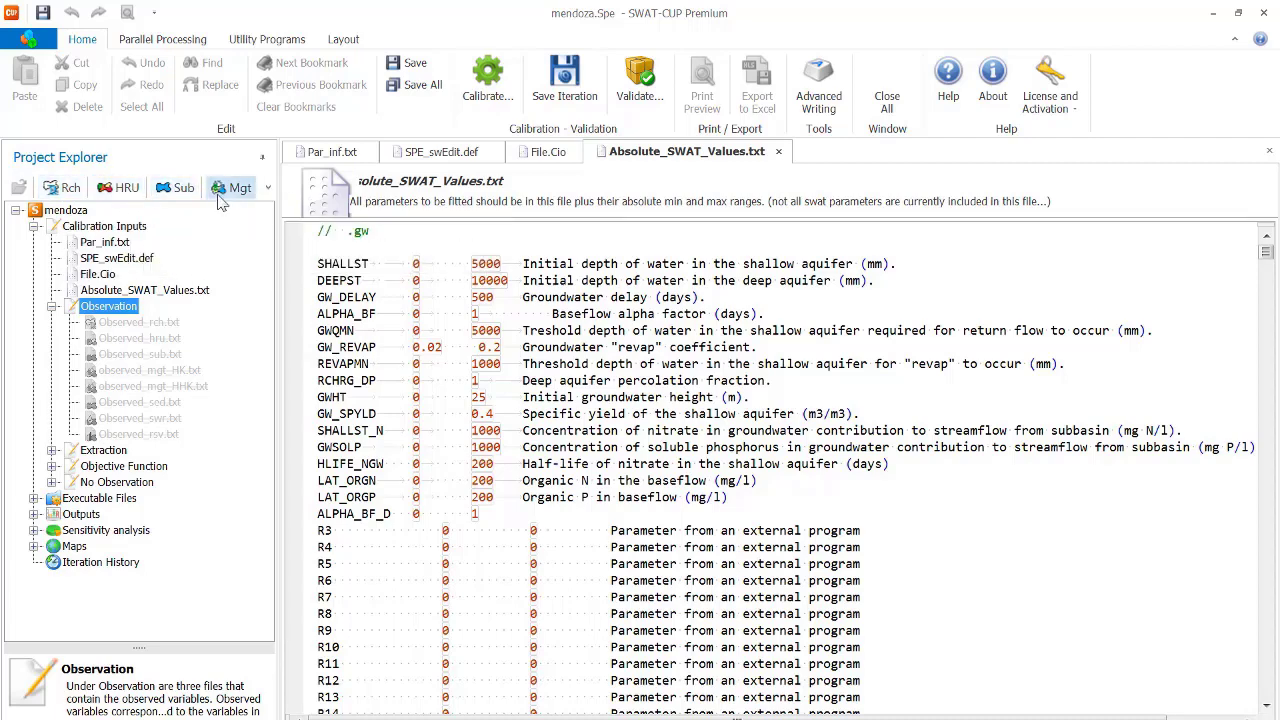
{"action": "left_click", "coordinate": [268, 189]}
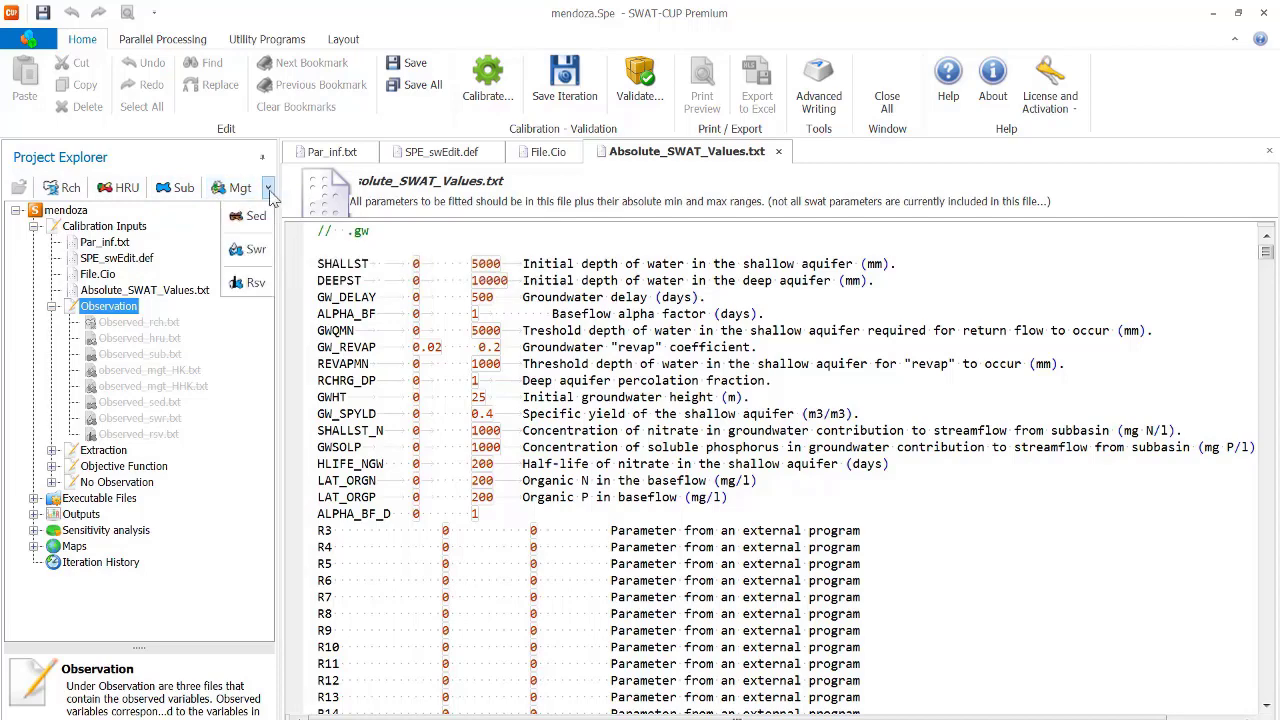
{"action": "left_click", "coordinate": [254, 250]}
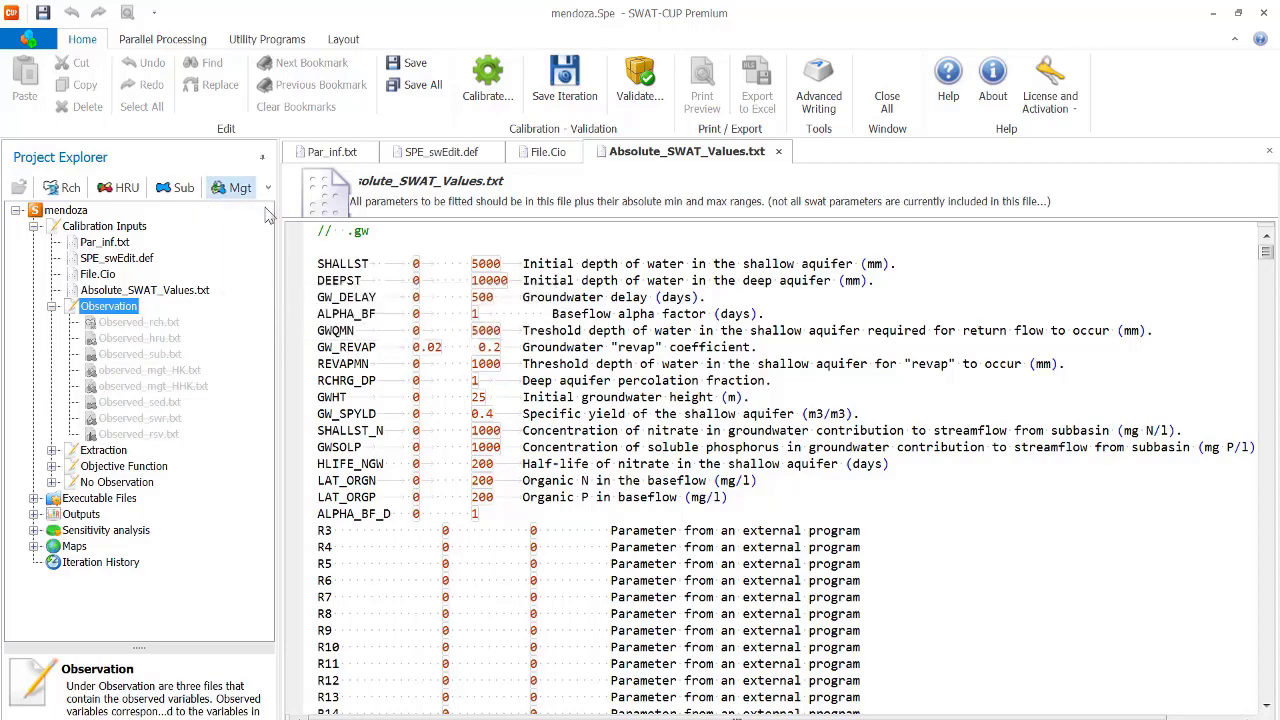
{"action": "left_click", "coordinate": [268, 187]}
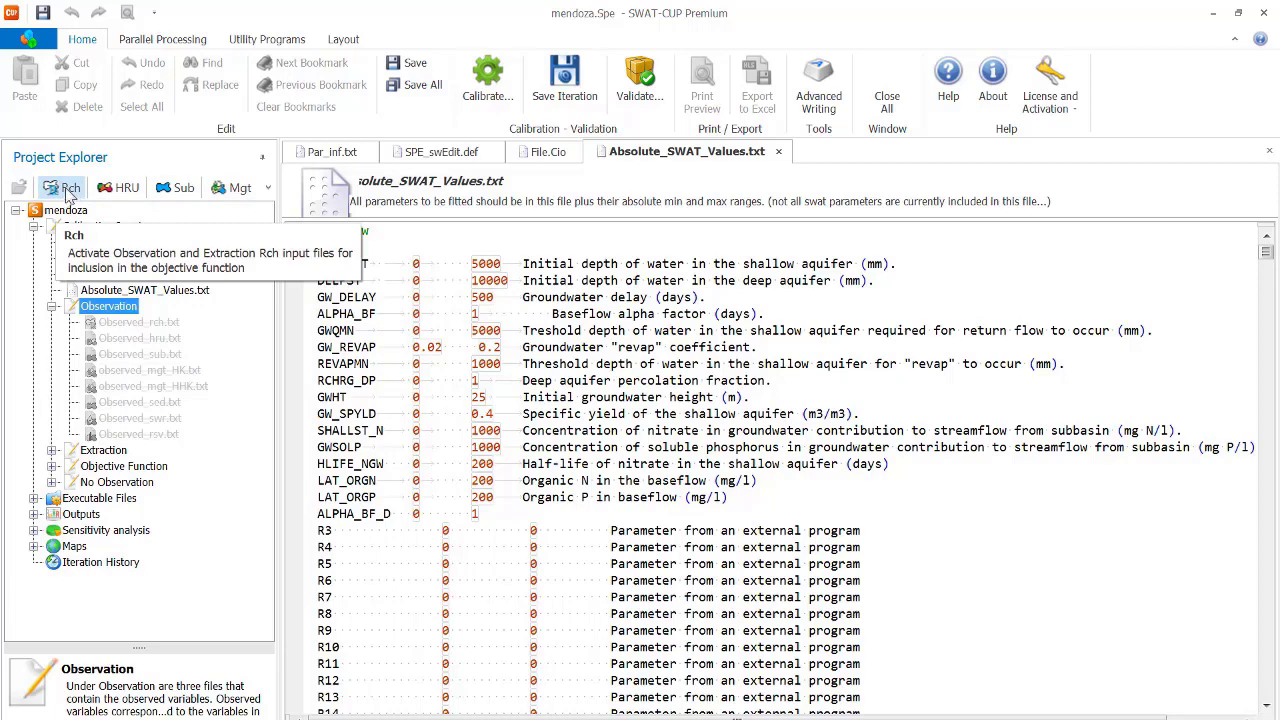
{"action": "left_click", "coordinate": [68, 190]}
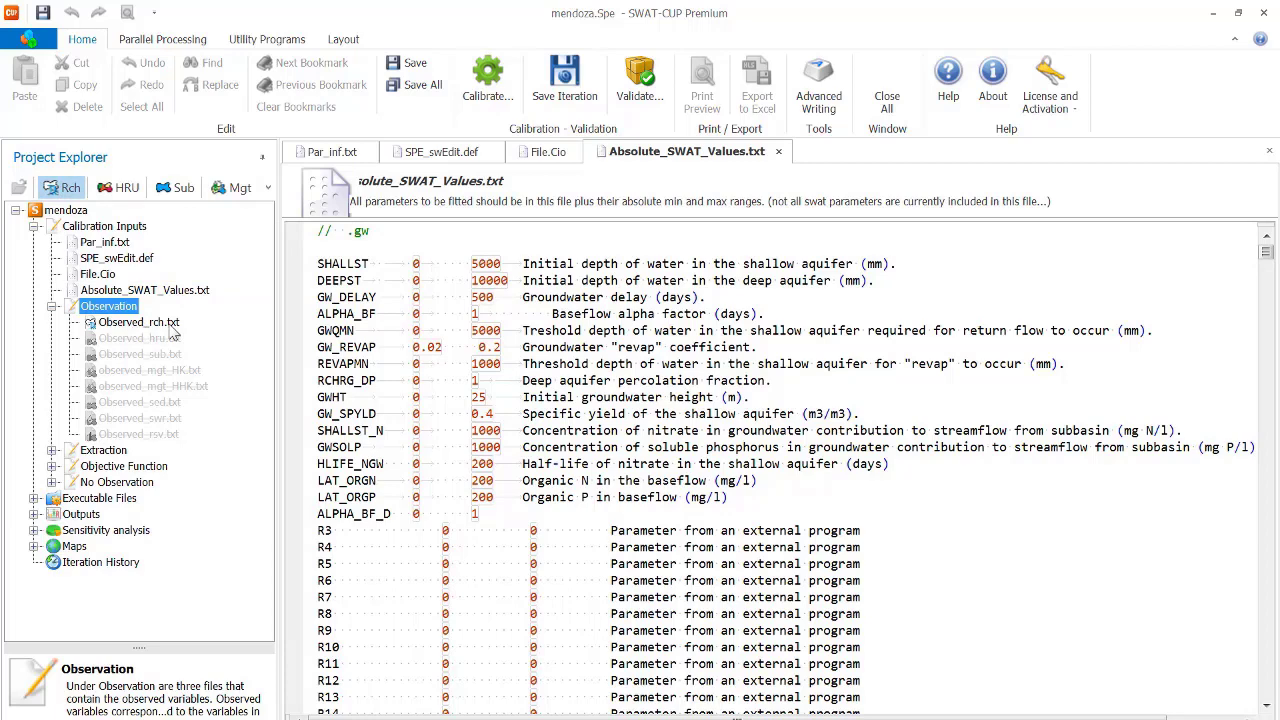
Open Observed_rch.txt and set the number of observed variables to 1
{"action": "double_click", "coordinate": [170, 330]}
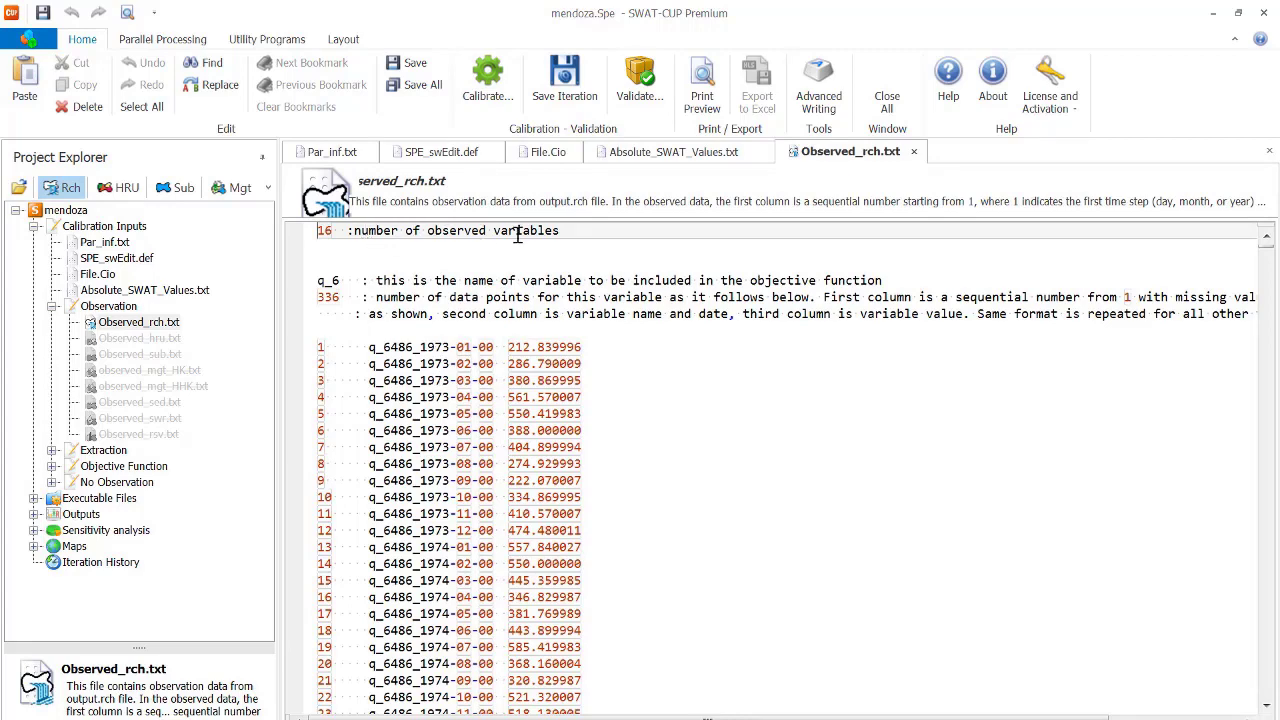
{"action": "double_click", "coordinate": [325, 232]}
{"action": "left_click_drag", "start_coordinate": [325, 232], "coordinate": [320, 235]}
{"action": "type", "text": "1"}
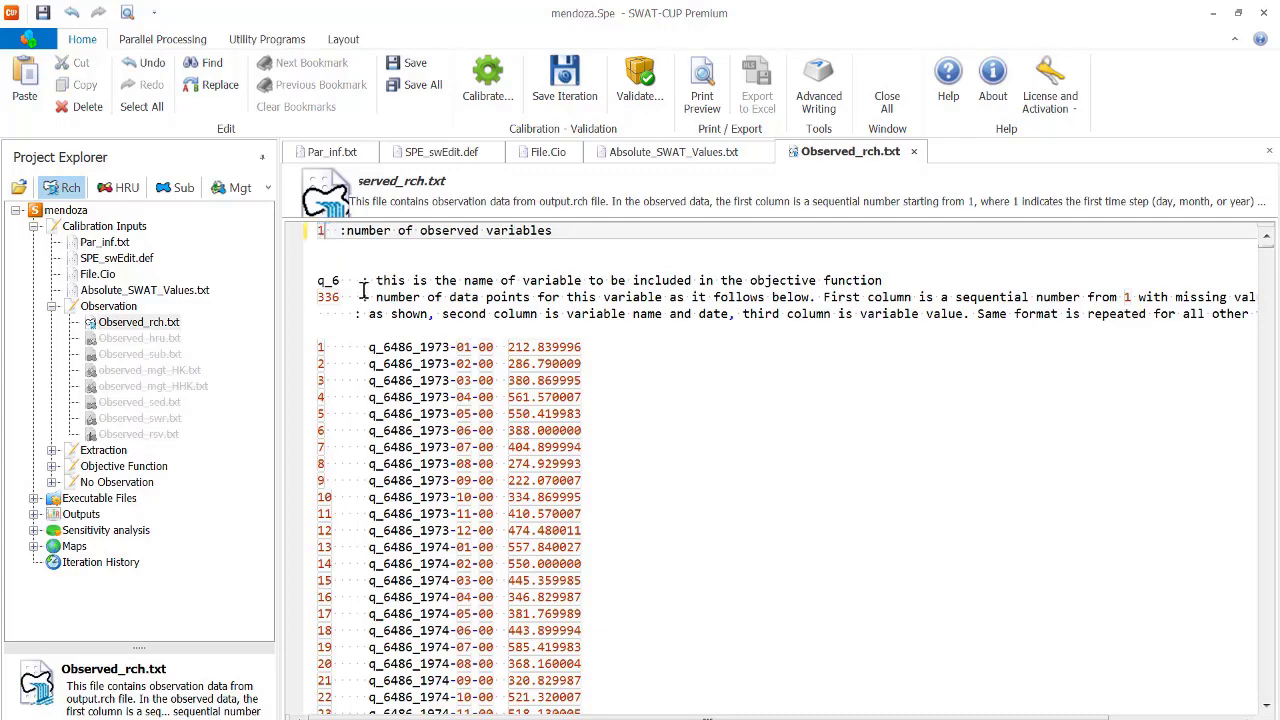
{"action": "left_click", "coordinate": [349, 282]}
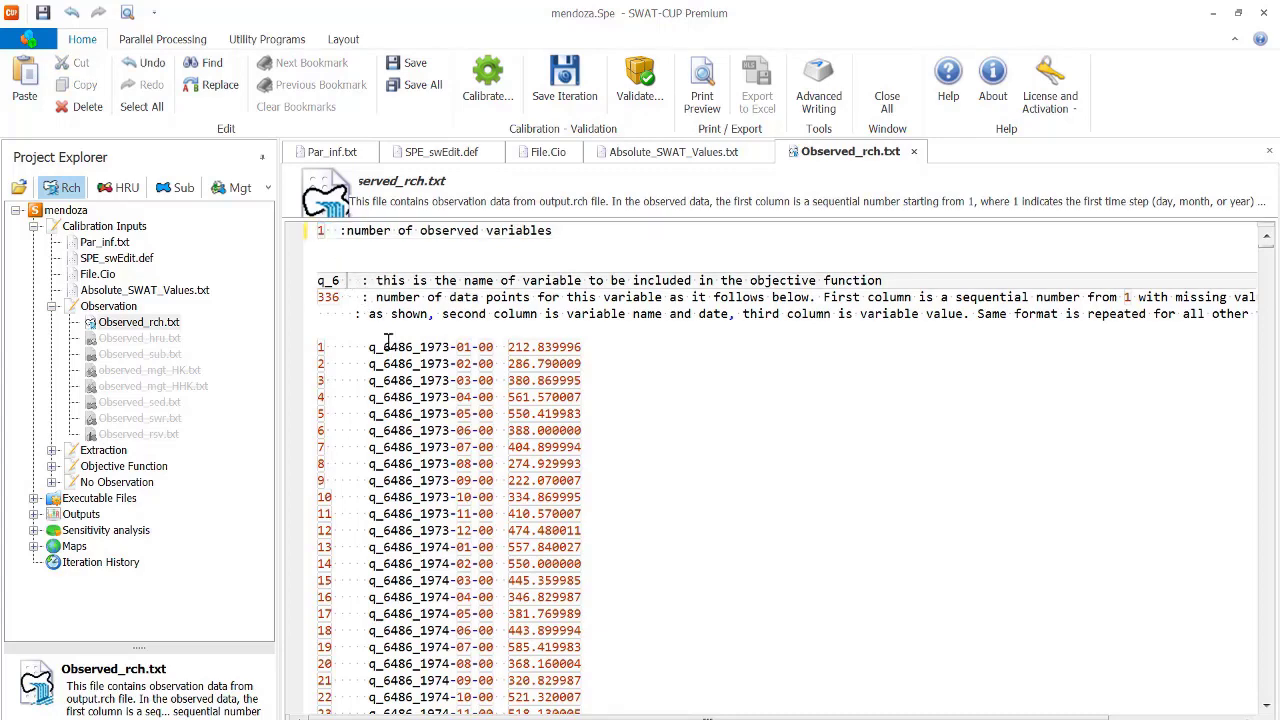
Switch to Windows Explorer and open Measured_discharge.xlsx from the Database\Discharge folder of Mendoza_Project
{"action": "mouse_move", "coordinate": [461, 719]}
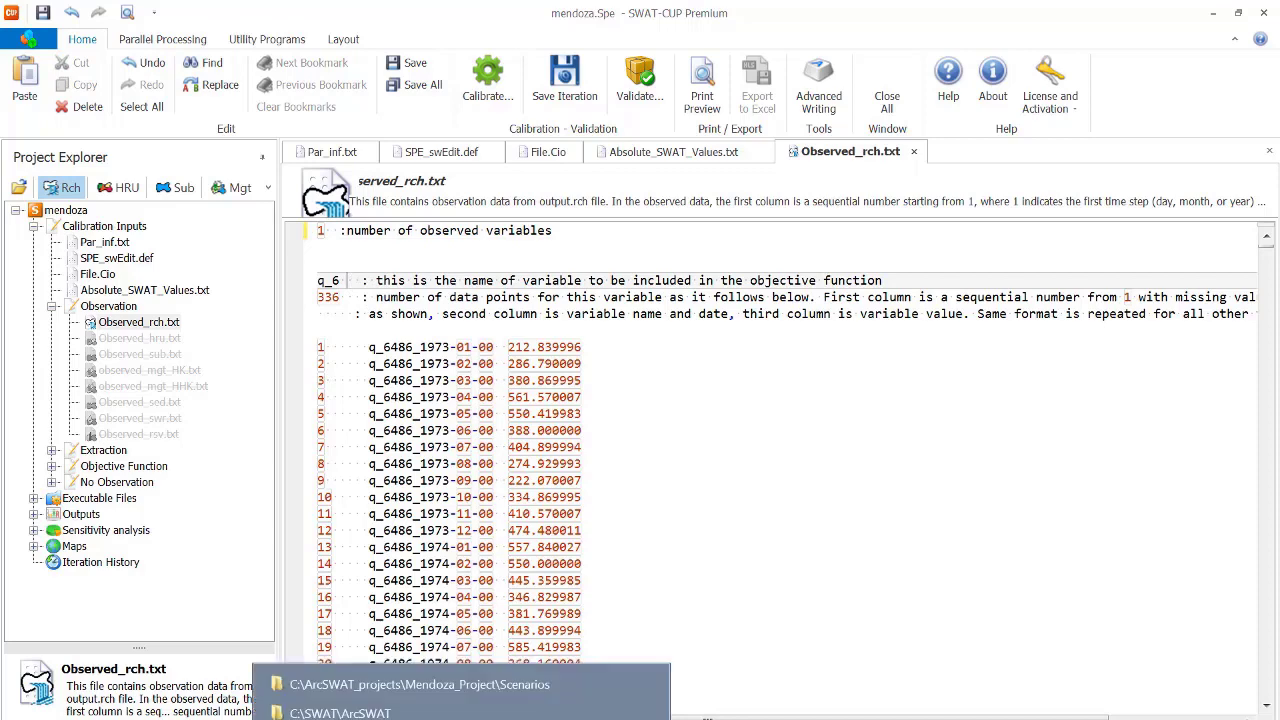
{"action": "left_click", "coordinate": [463, 688]}
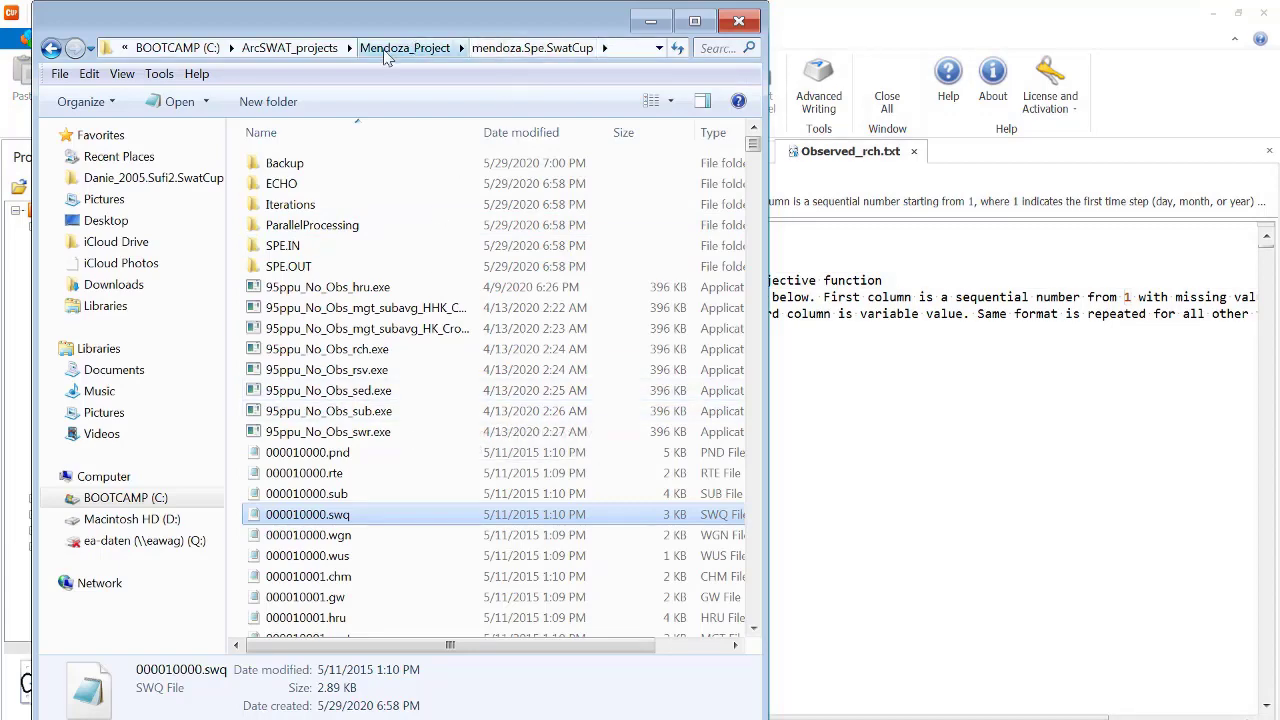
{"action": "left_click", "coordinate": [385, 52]}
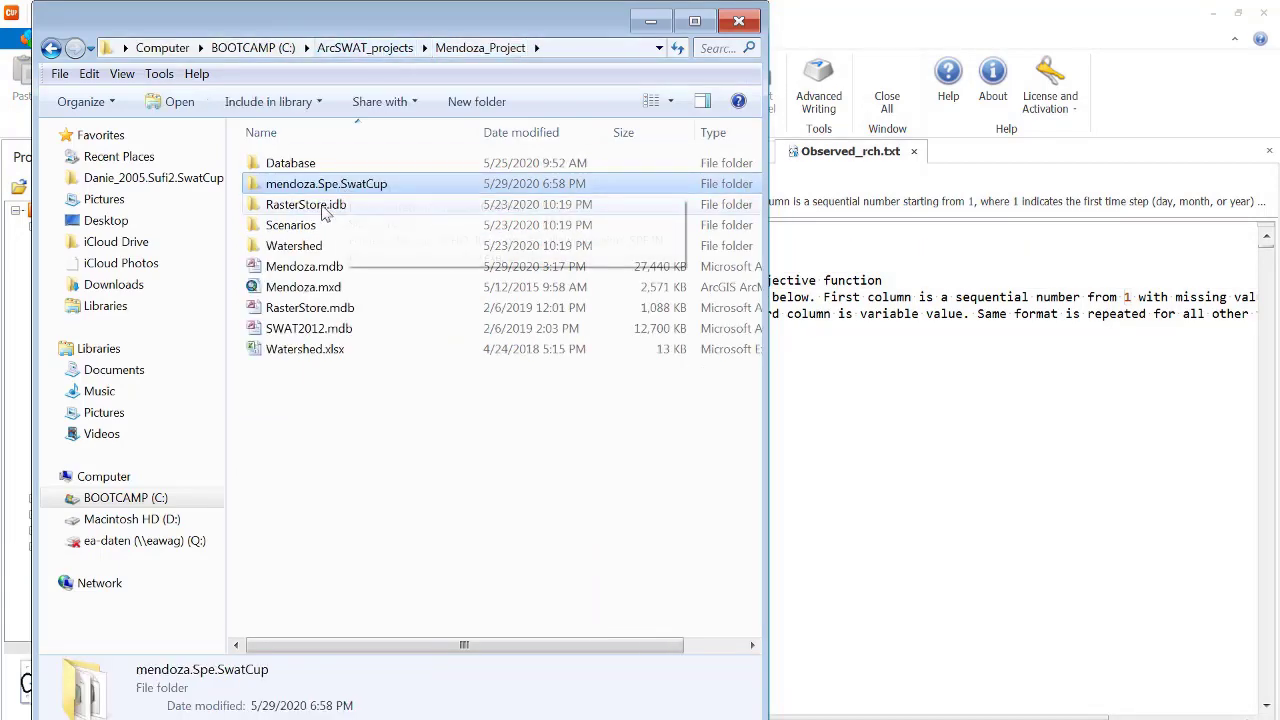
{"action": "left_click", "coordinate": [287, 165]}
{"action": "double_click", "coordinate": [287, 165]}
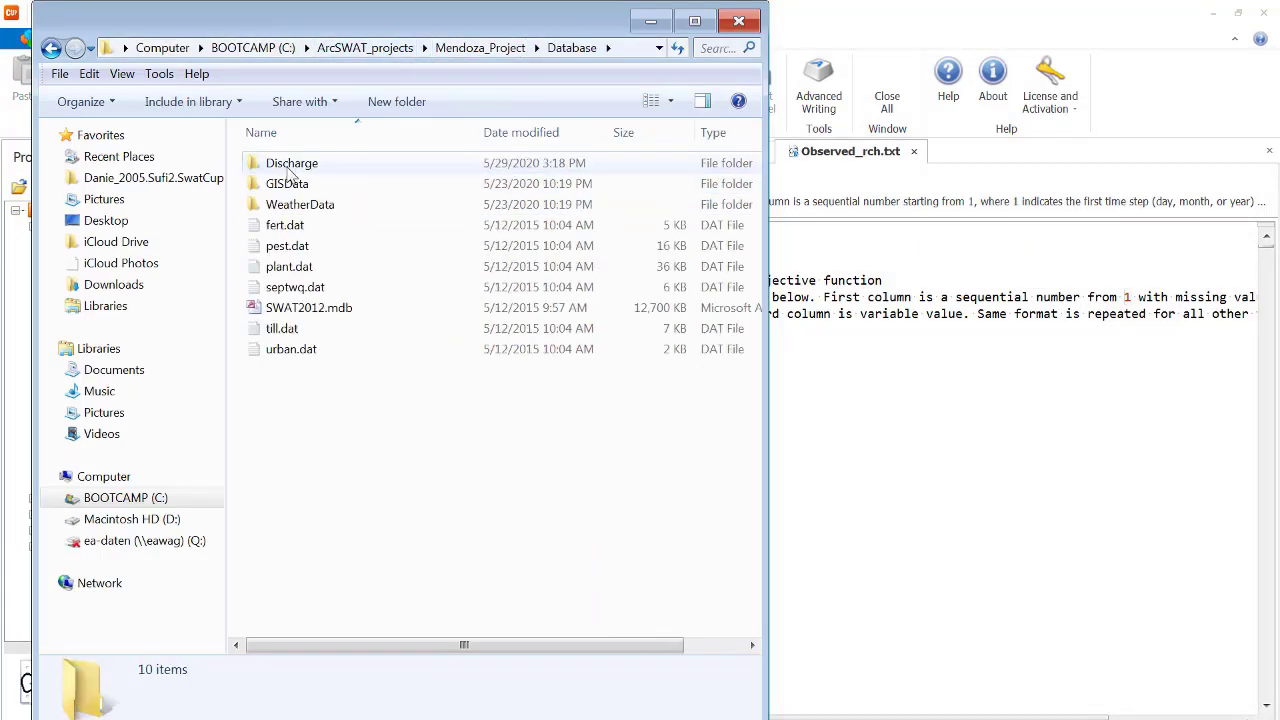
{"action": "double_click", "coordinate": [289, 167]}
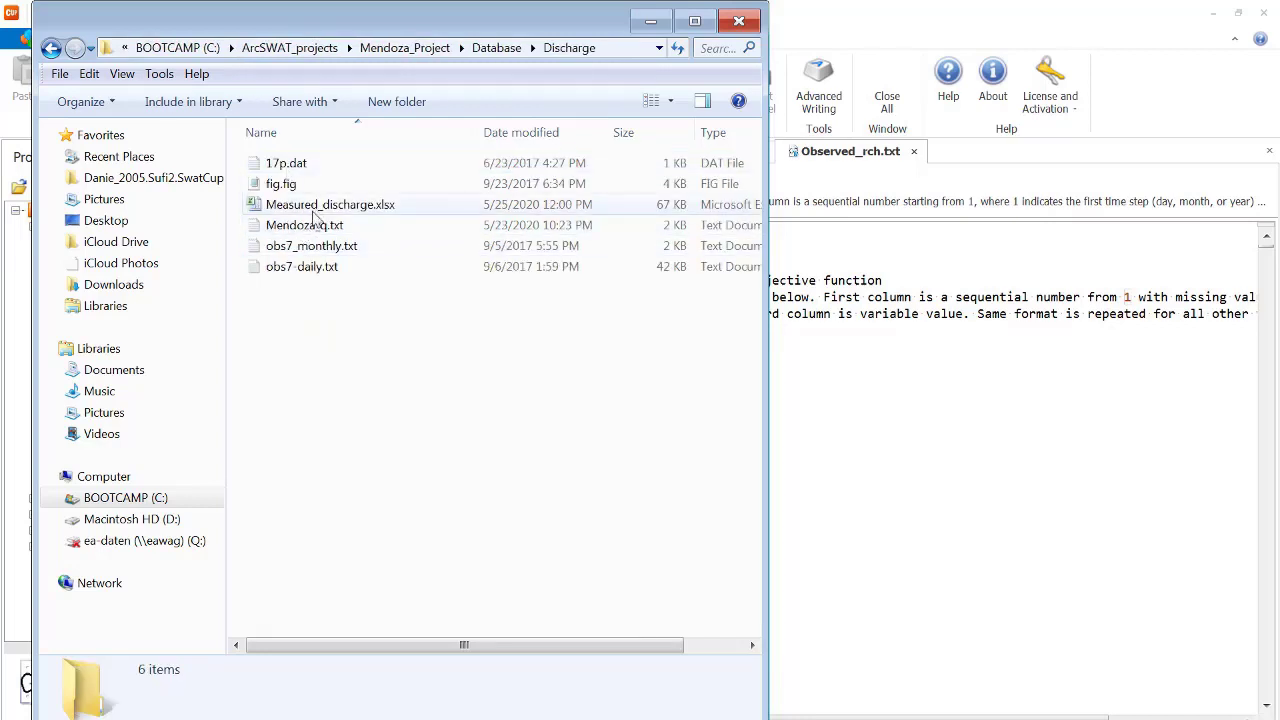
{"action": "left_click", "coordinate": [309, 206]}
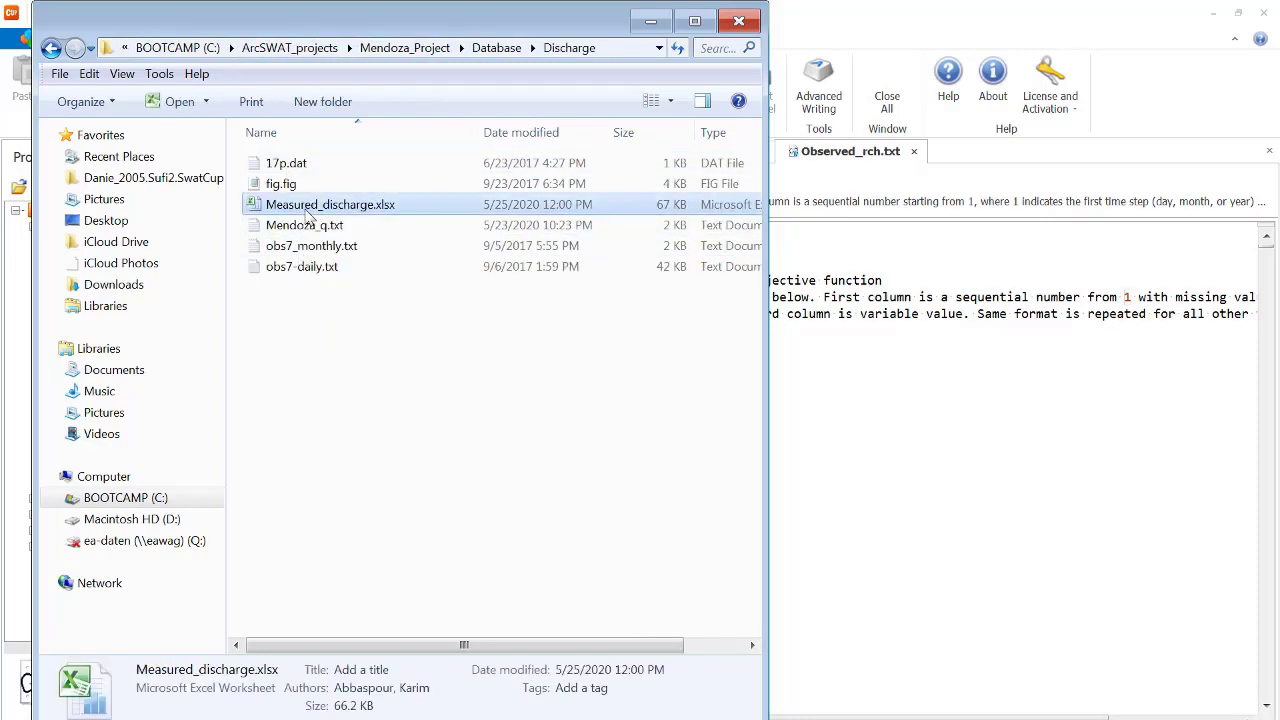
{"action": "double_click", "coordinate": [306, 208]}
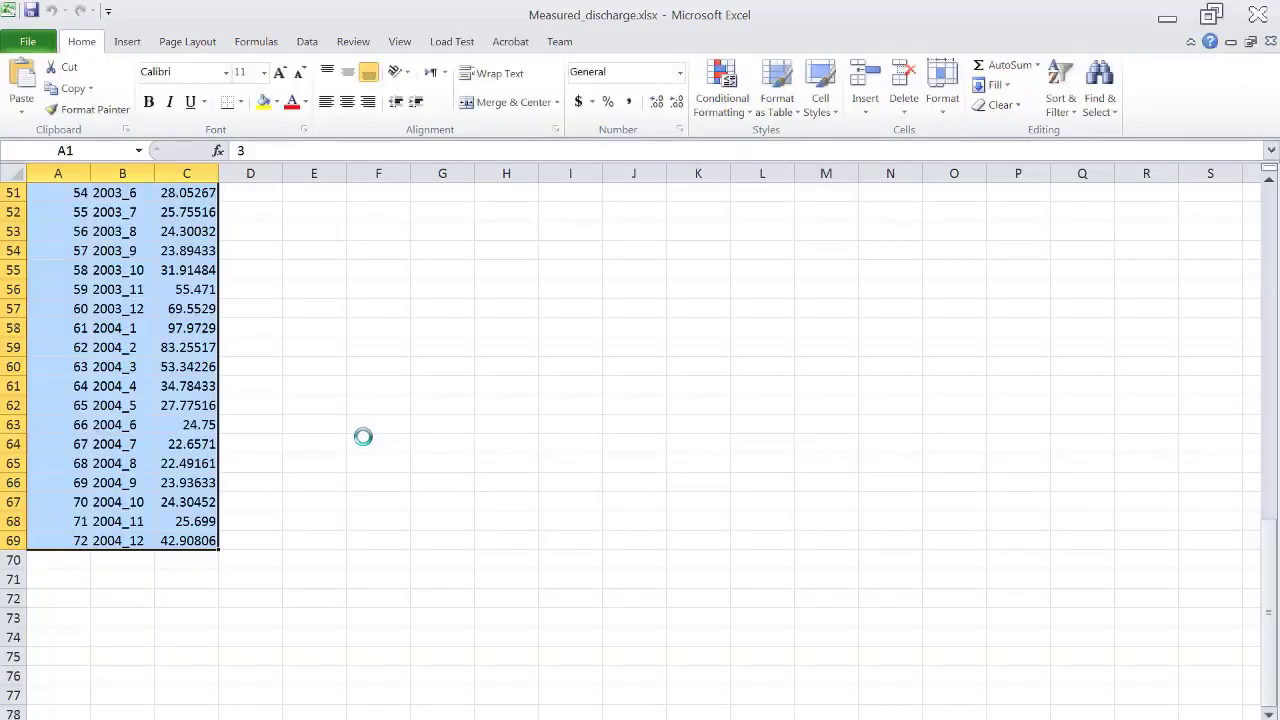
Show the sheet with flow from subbasin 7 and turn off the filter on its monthly data
{"action": "scroll", "coordinate": [361, 441], "scroll_direction": "up", "scroll_amount": 11}
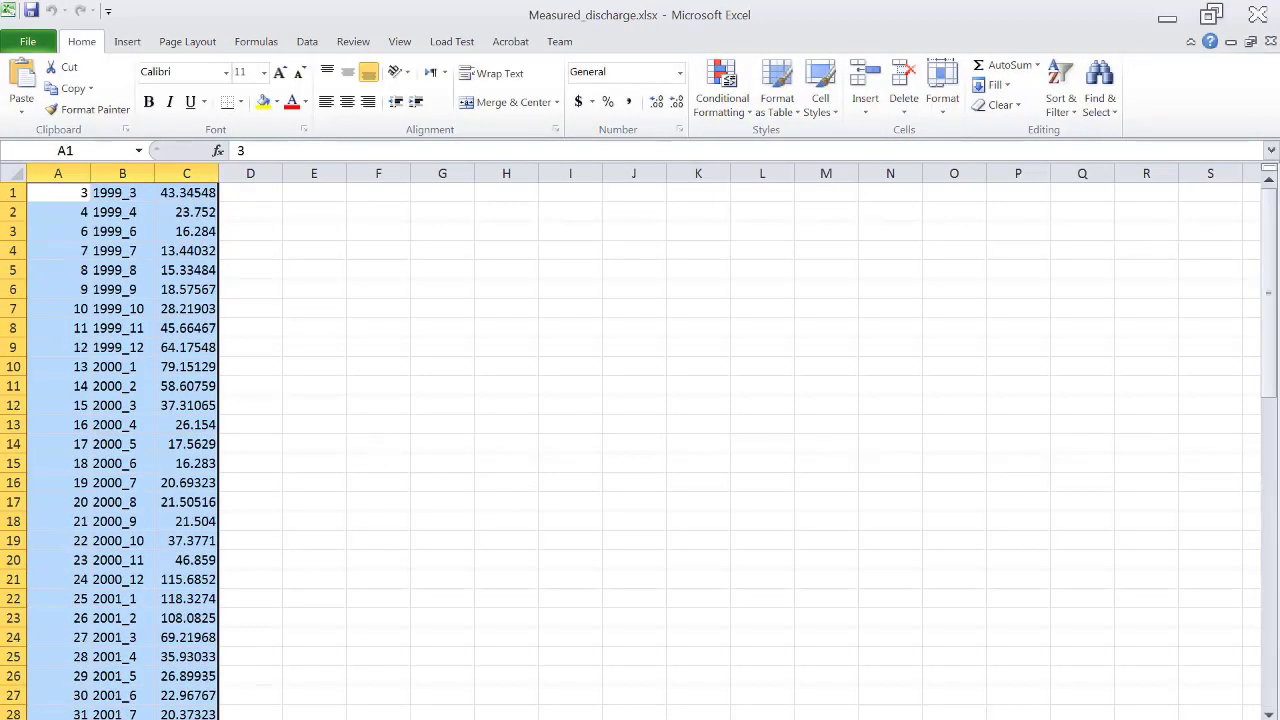
{"action": "scroll", "coordinate": [361, 441], "scroll_direction": "down", "scroll_amount": 18}
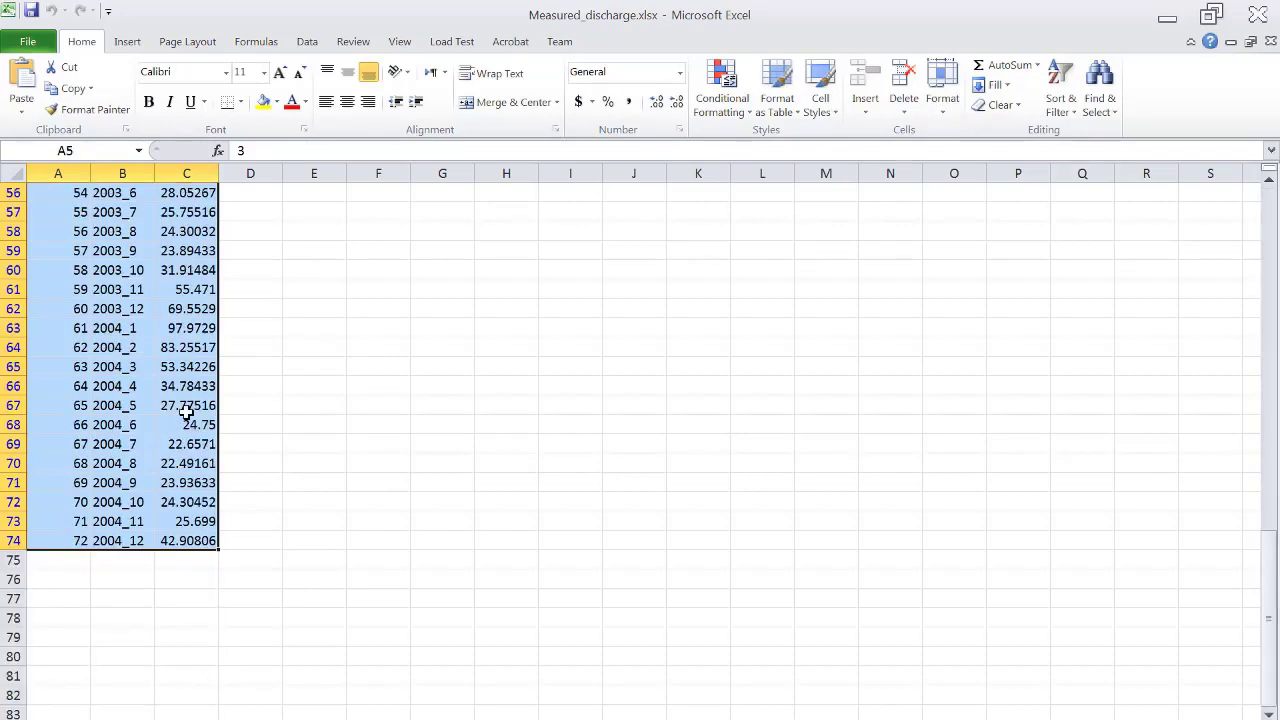
{"action": "scroll", "coordinate": [175, 360], "scroll_direction": "up", "scroll_amount": 2}
{"action": "scroll", "coordinate": [175, 360], "scroll_direction": "up", "scroll_amount": 16}
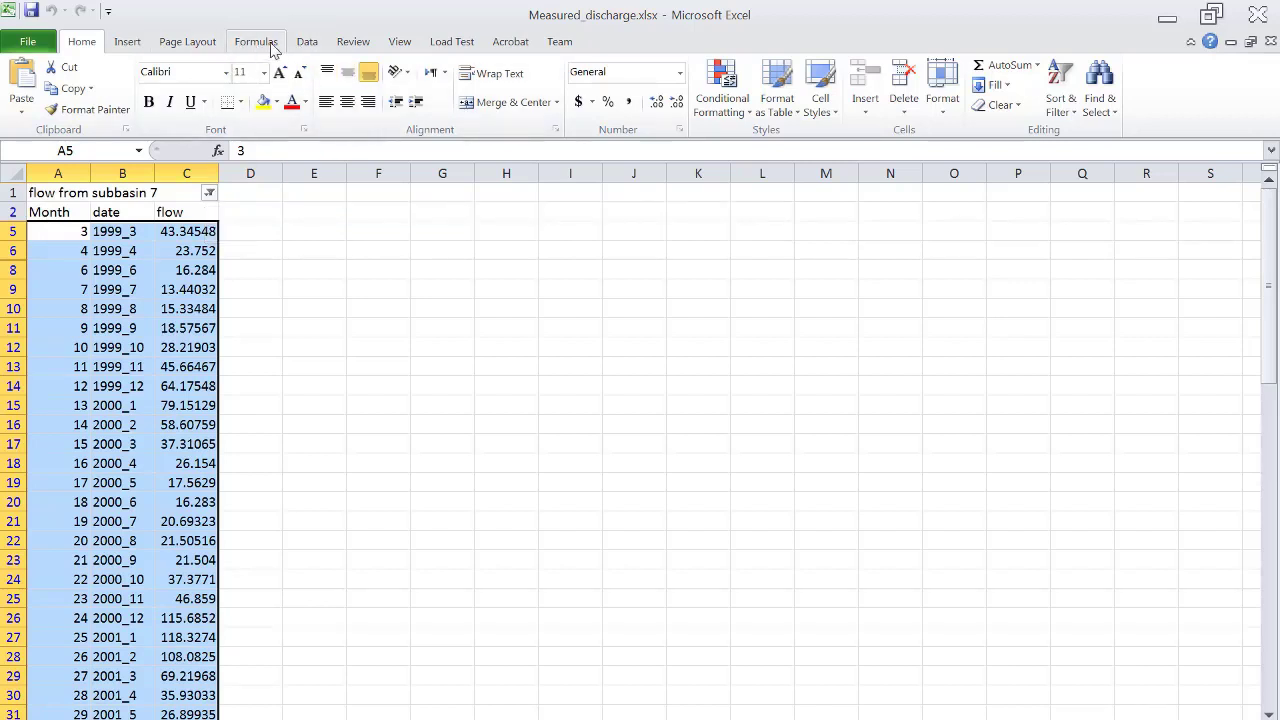
{"action": "left_click", "coordinate": [307, 43]}
{"action": "left_click", "coordinate": [452, 96]}
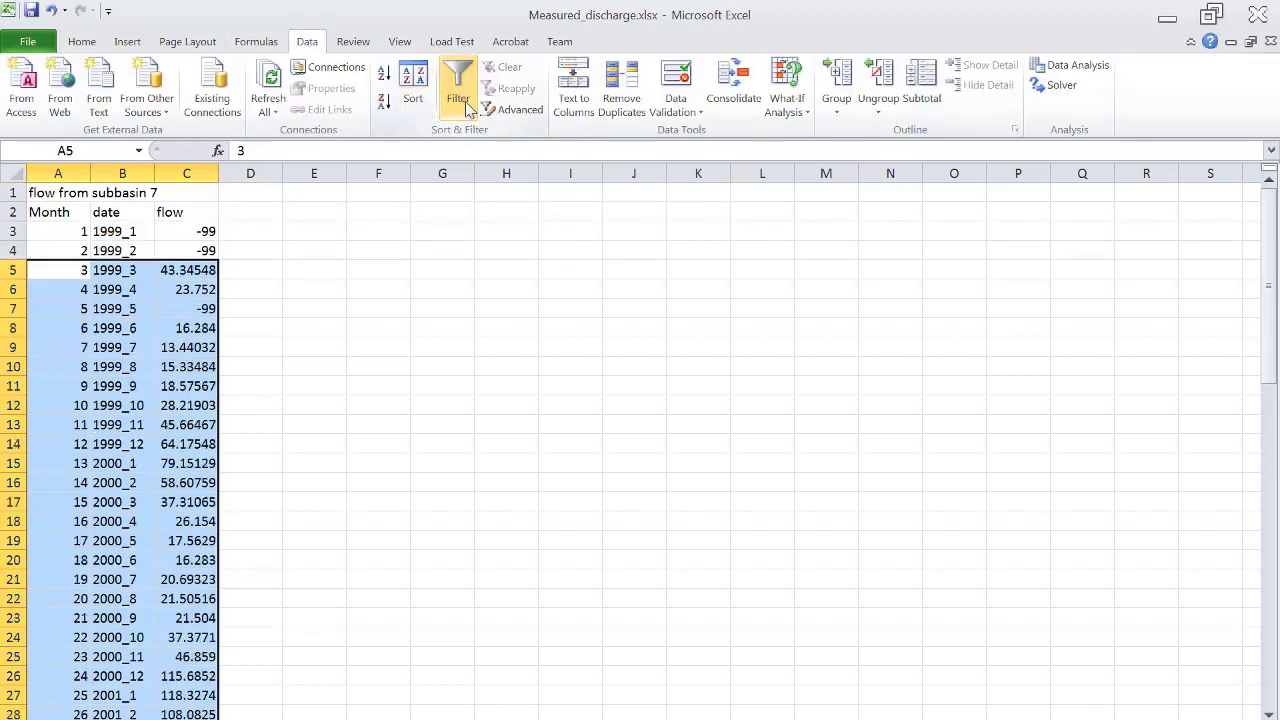
{"action": "left_click", "coordinate": [253, 293]}
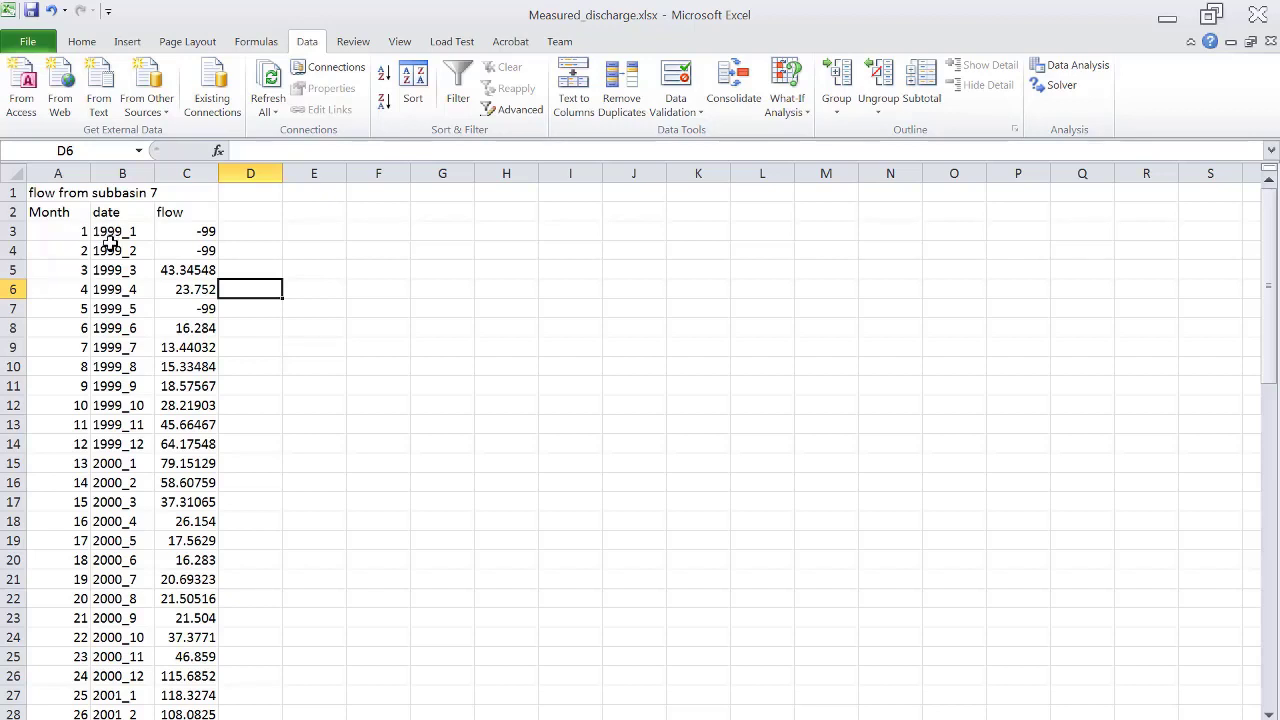
Examine the first and last months of the subbasin 7 flow record and its missing values
{"action": "scroll", "coordinate": [115, 248], "scroll_direction": "down", "scroll_amount": 17}
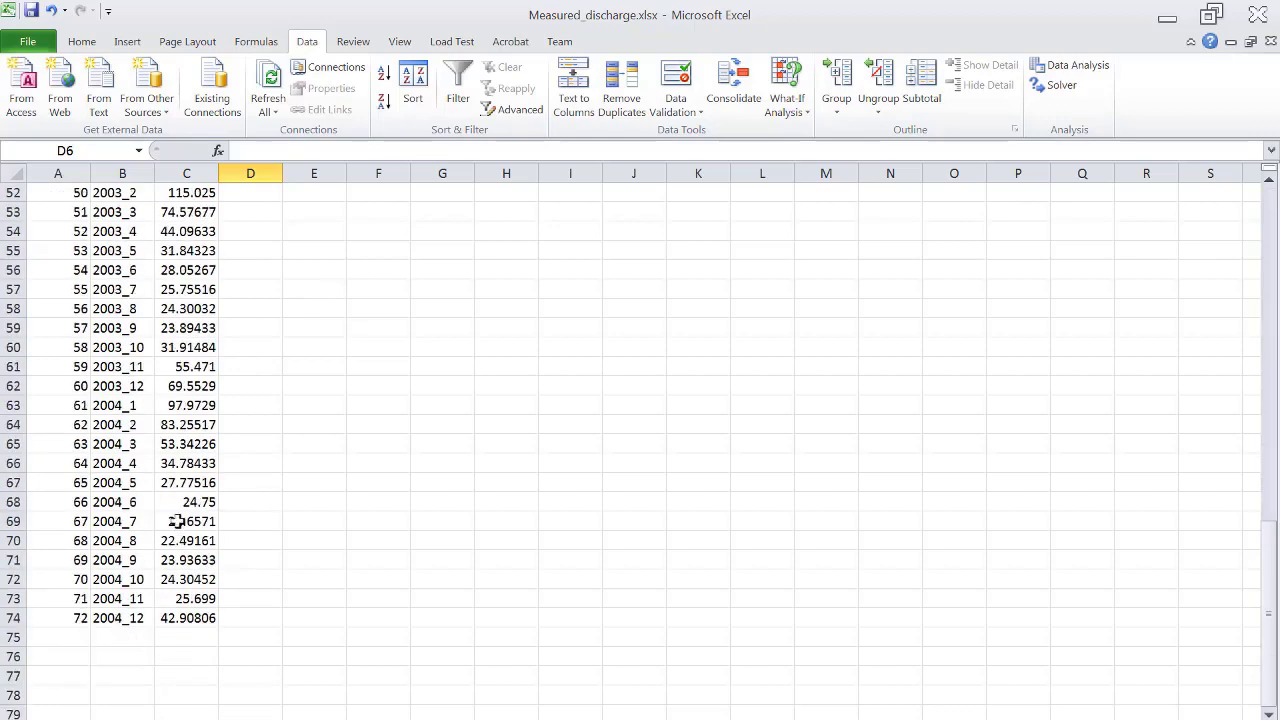
{"action": "scroll", "coordinate": [248, 400], "scroll_direction": "up", "scroll_amount": 17}
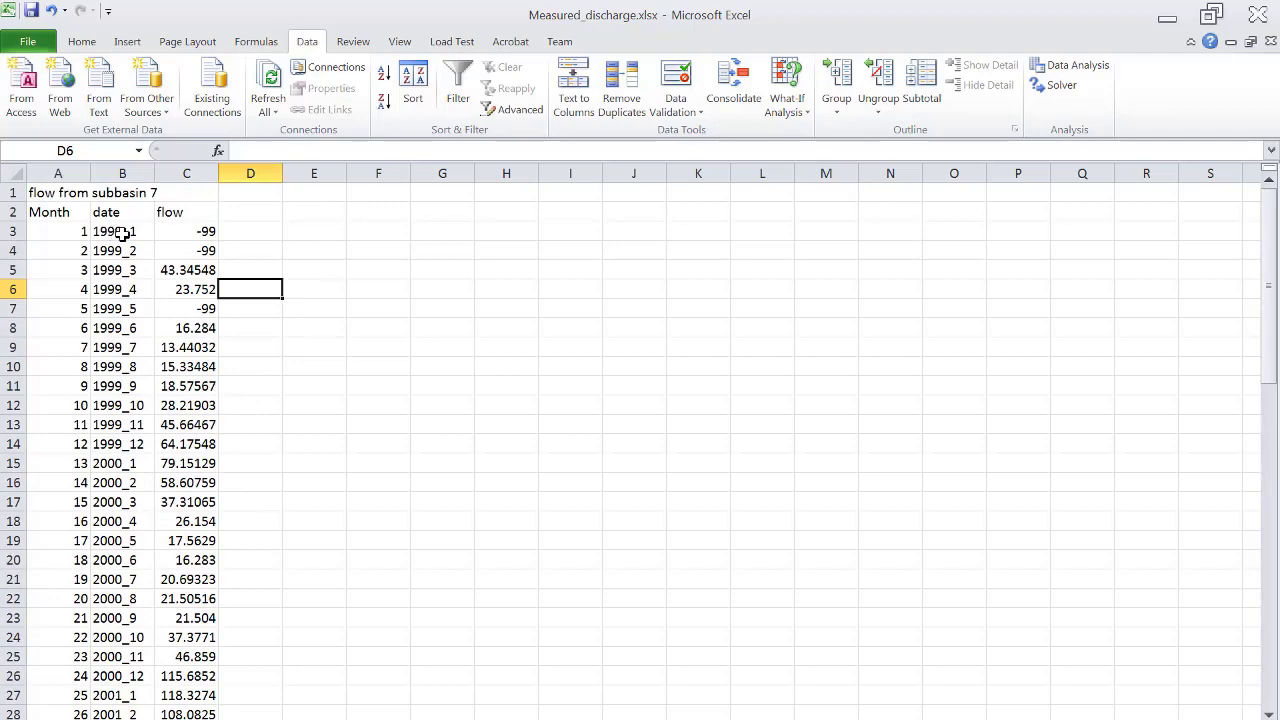
{"action": "scroll", "coordinate": [120, 337], "scroll_direction": "down", "scroll_amount": 10}
{"action": "scroll", "coordinate": [120, 337], "scroll_direction": "down", "scroll_amount": 5}
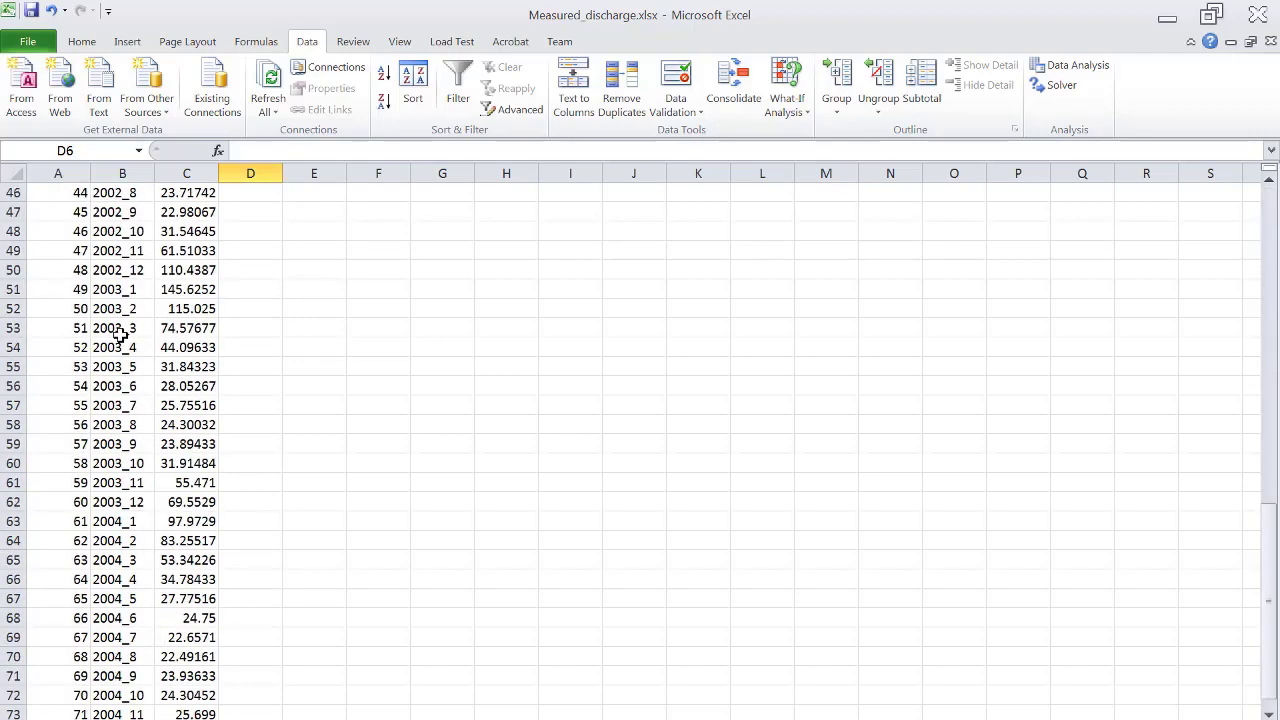
{"action": "scroll", "coordinate": [111, 610], "scroll_direction": "down", "scroll_amount": 5}
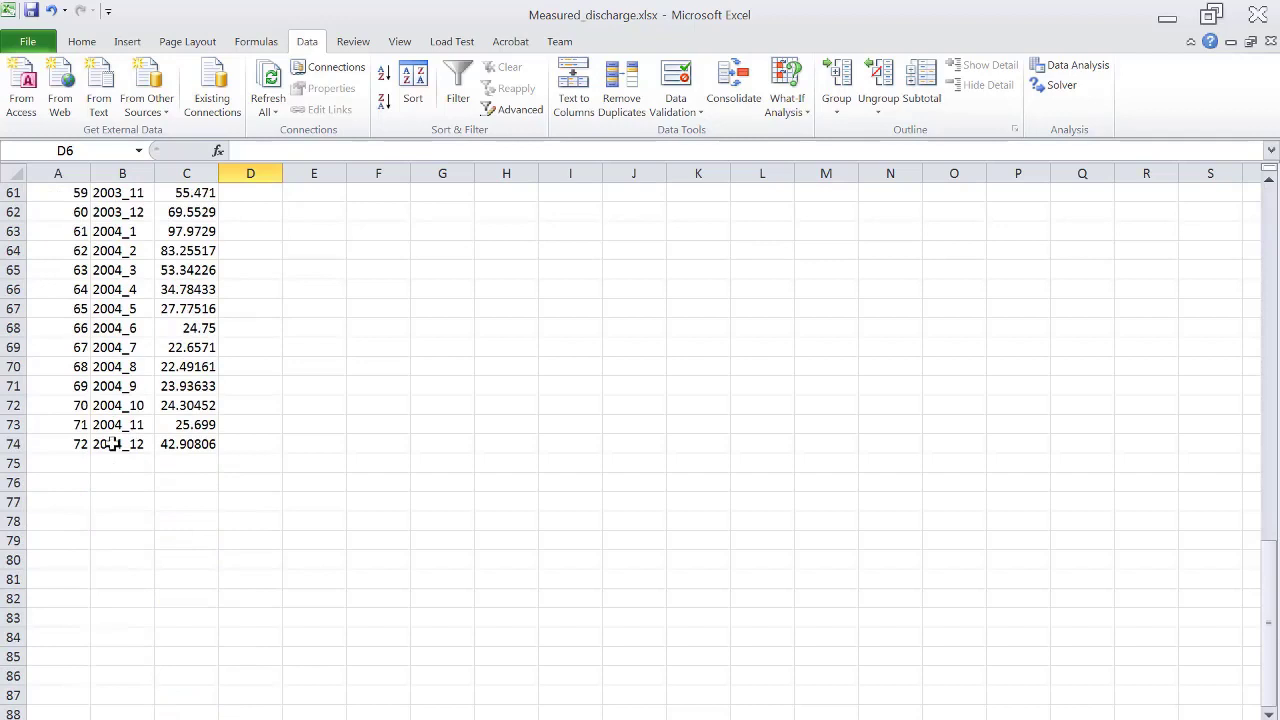
{"action": "scroll", "coordinate": [168, 444], "scroll_direction": "up", "scroll_amount": 12}
{"action": "scroll", "coordinate": [168, 444], "scroll_direction": "up", "scroll_amount": 8}
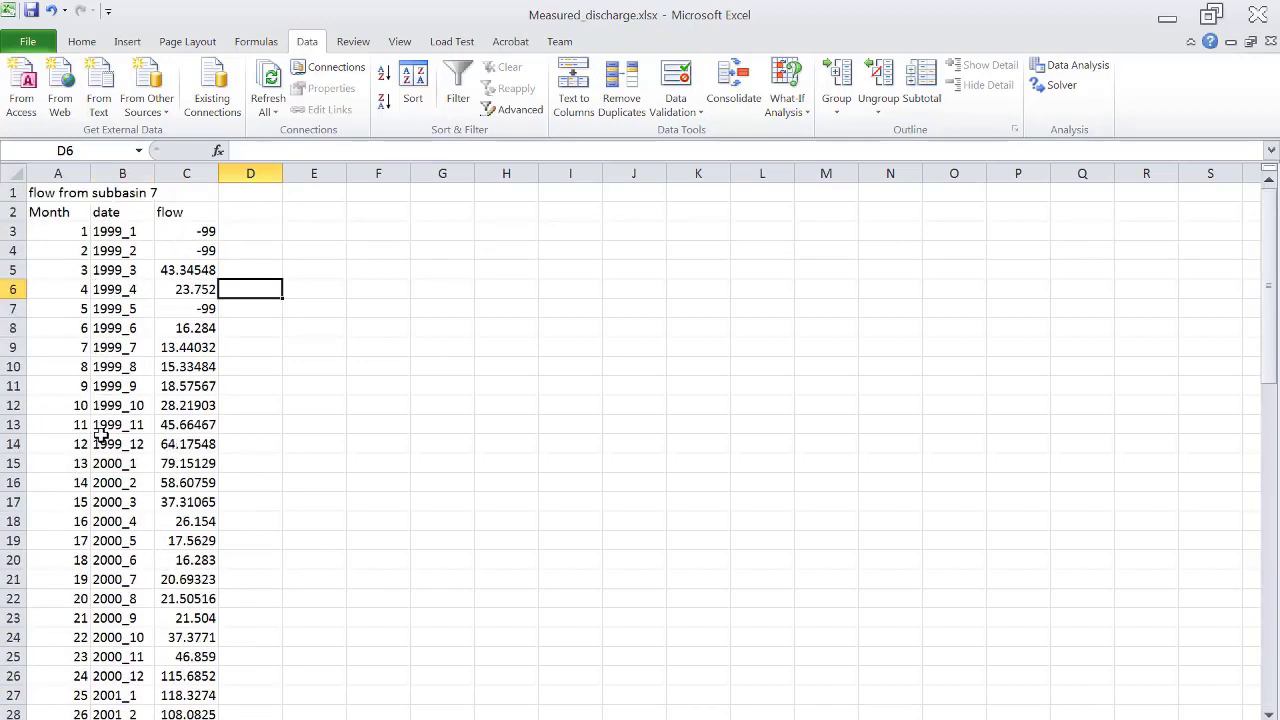
Filter the flow column of the subbasin 7 record to exclude the -99 missing values
{"action": "left_click", "coordinate": [117, 233]}
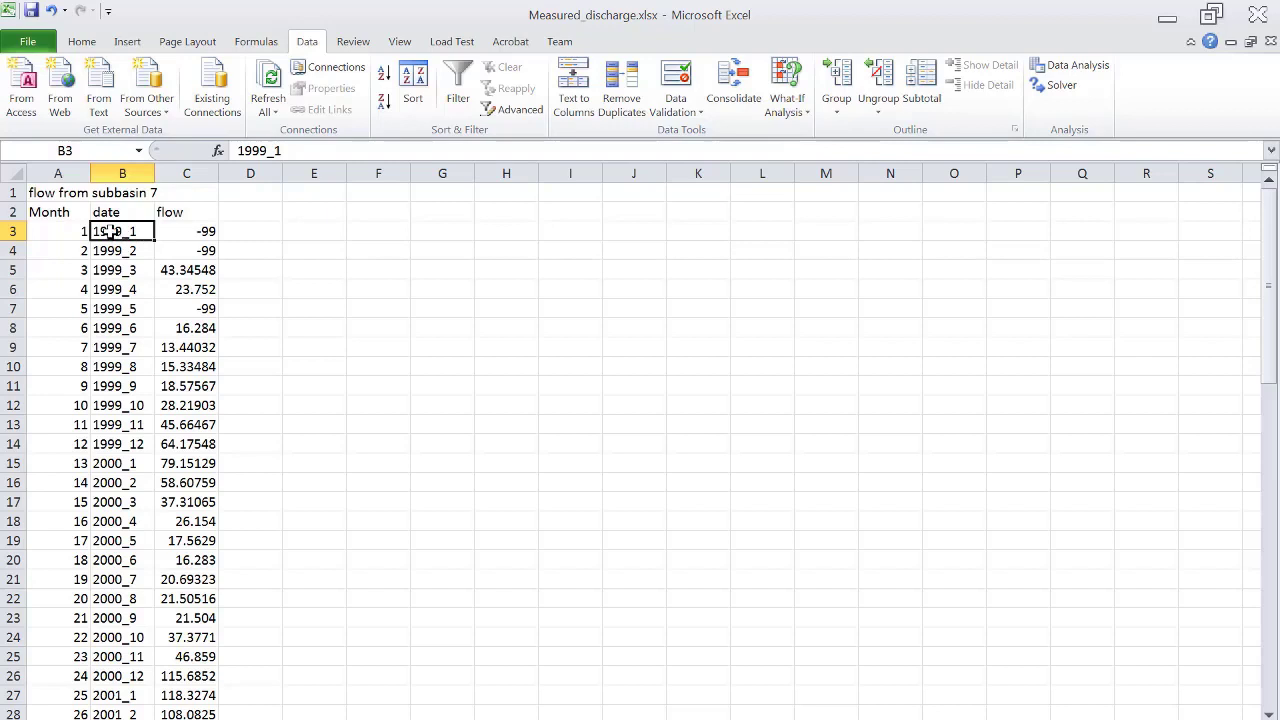
{"action": "left_click", "coordinate": [187, 231]}
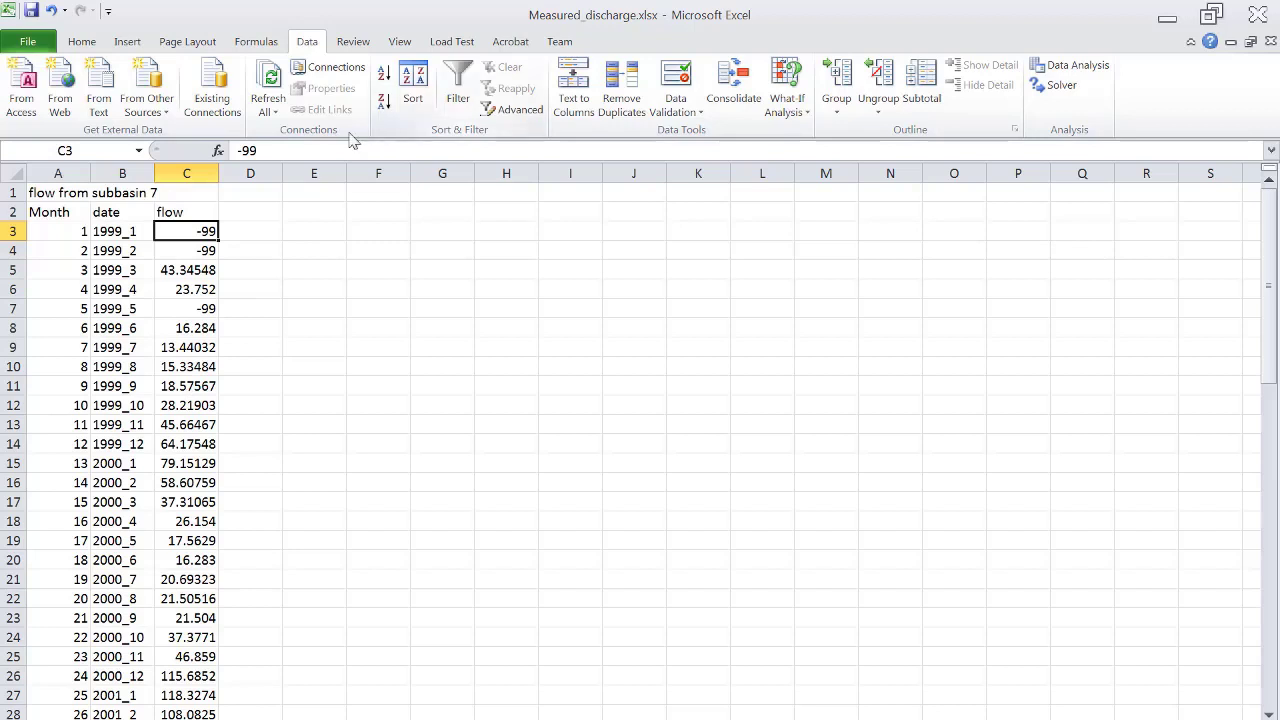
{"action": "left_click", "coordinate": [456, 103]}
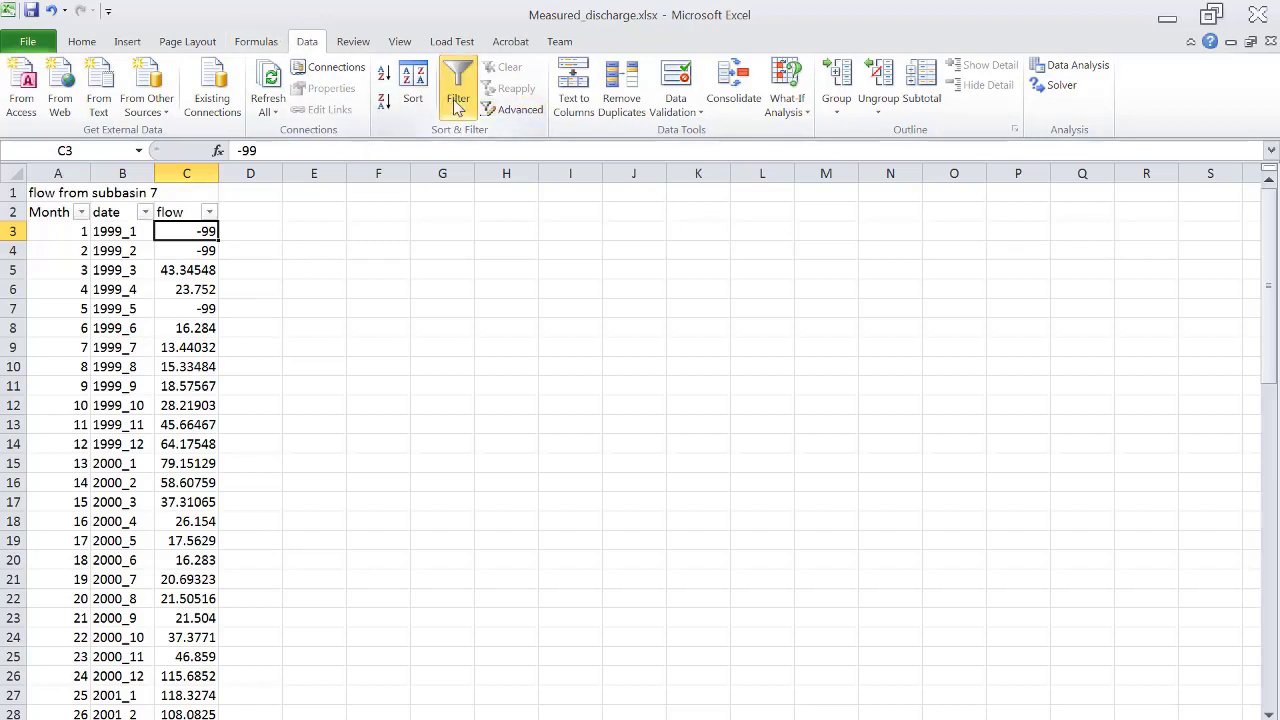
{"action": "left_click", "coordinate": [209, 212]}
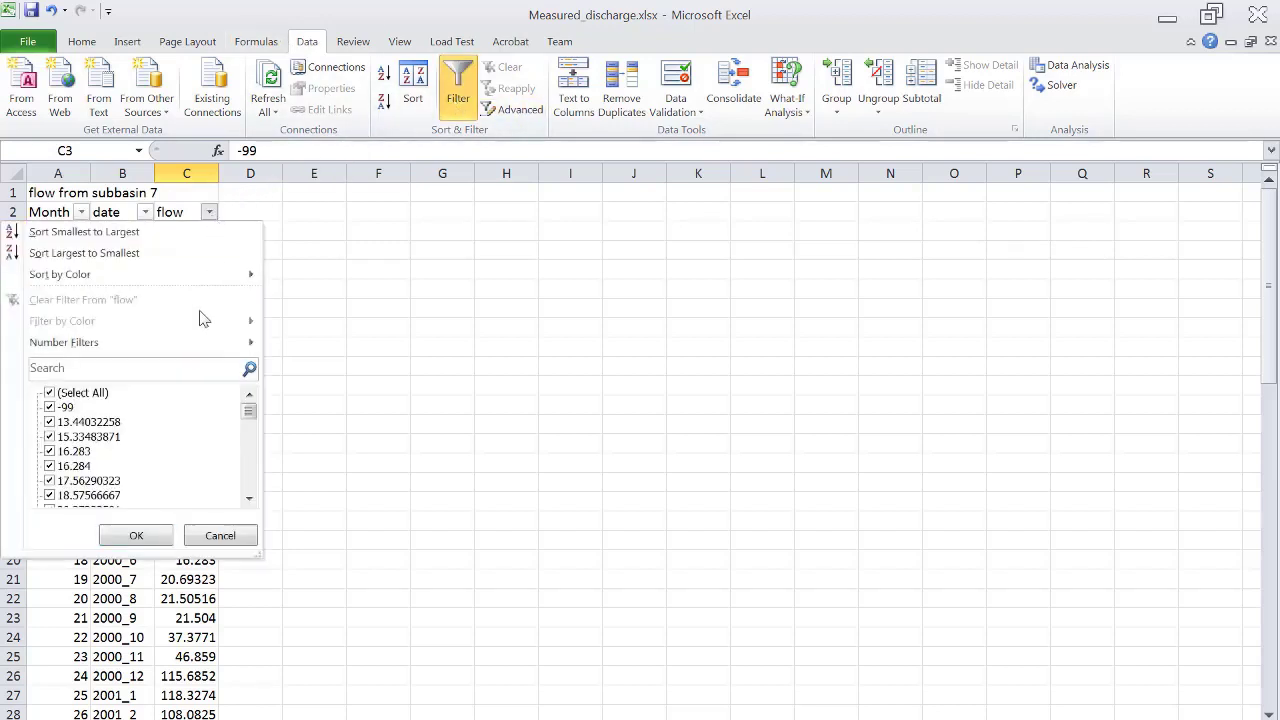
{"action": "left_click", "coordinate": [49, 407]}
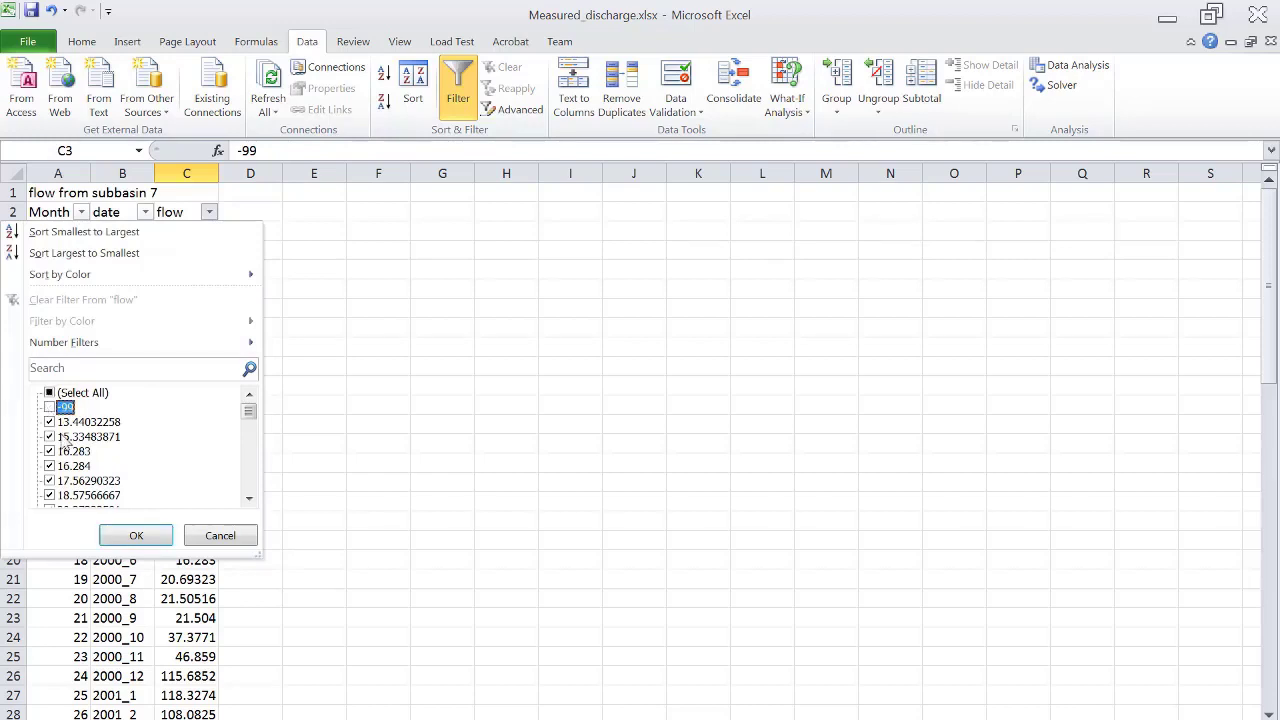
{"action": "left_click", "coordinate": [141, 537]}
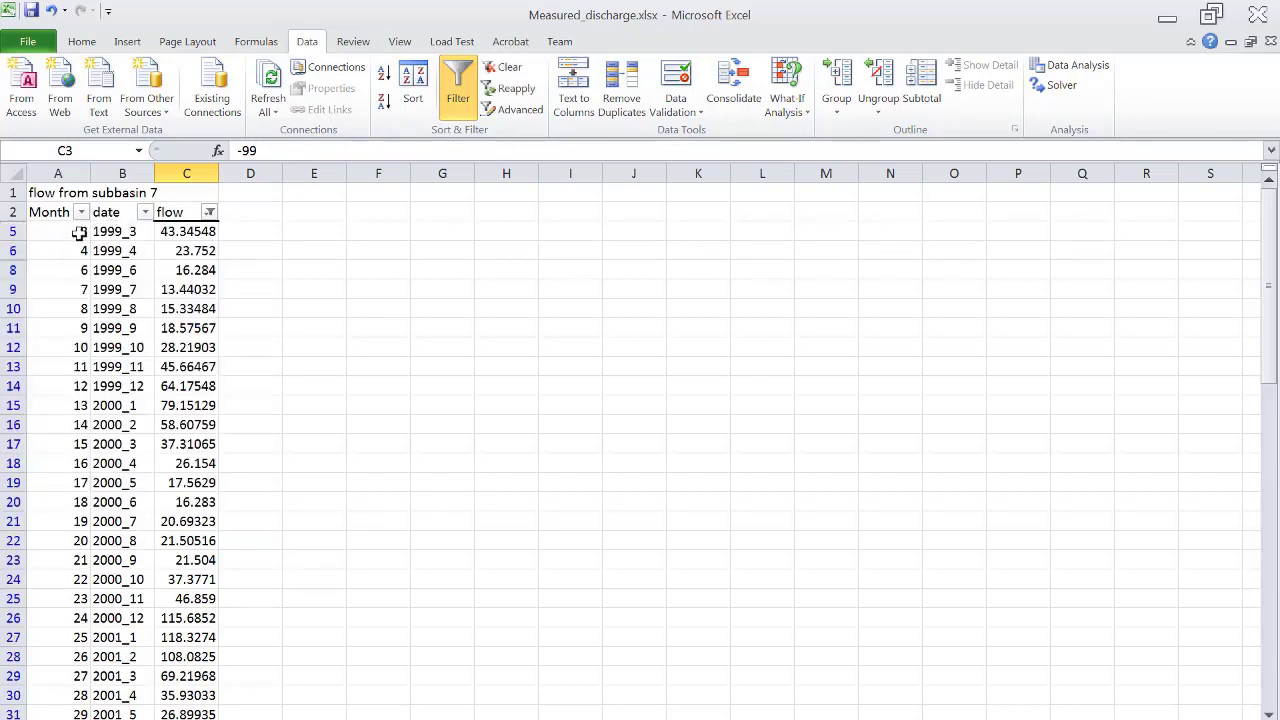
Copy the filtered month, date and flow rows from 1999_3 to 2004_12 into Observed_rch.txt in SWAT-CUP, above the sample records
{"action": "left_click_drag", "start_coordinate": [73, 233], "coordinate": [183, 688]}
{"action": "key", "text": "ctrl+c"}
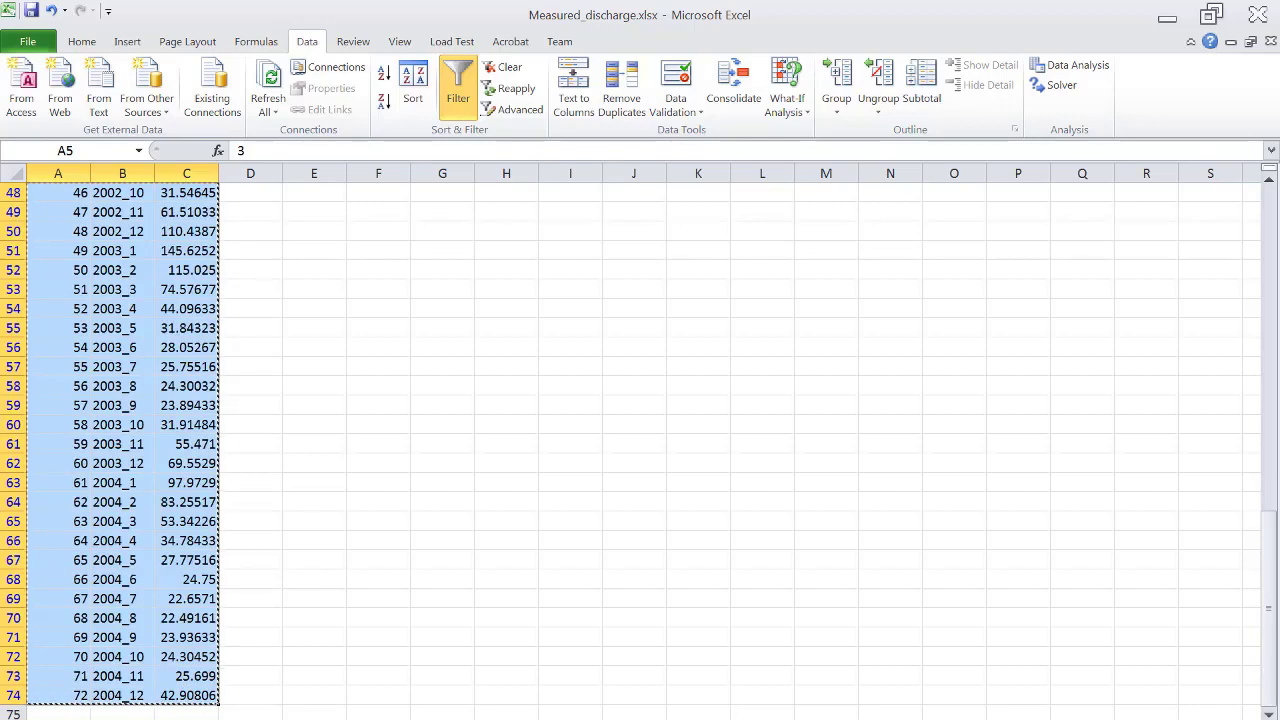
{"action": "key", "text": "alt+Tab"}
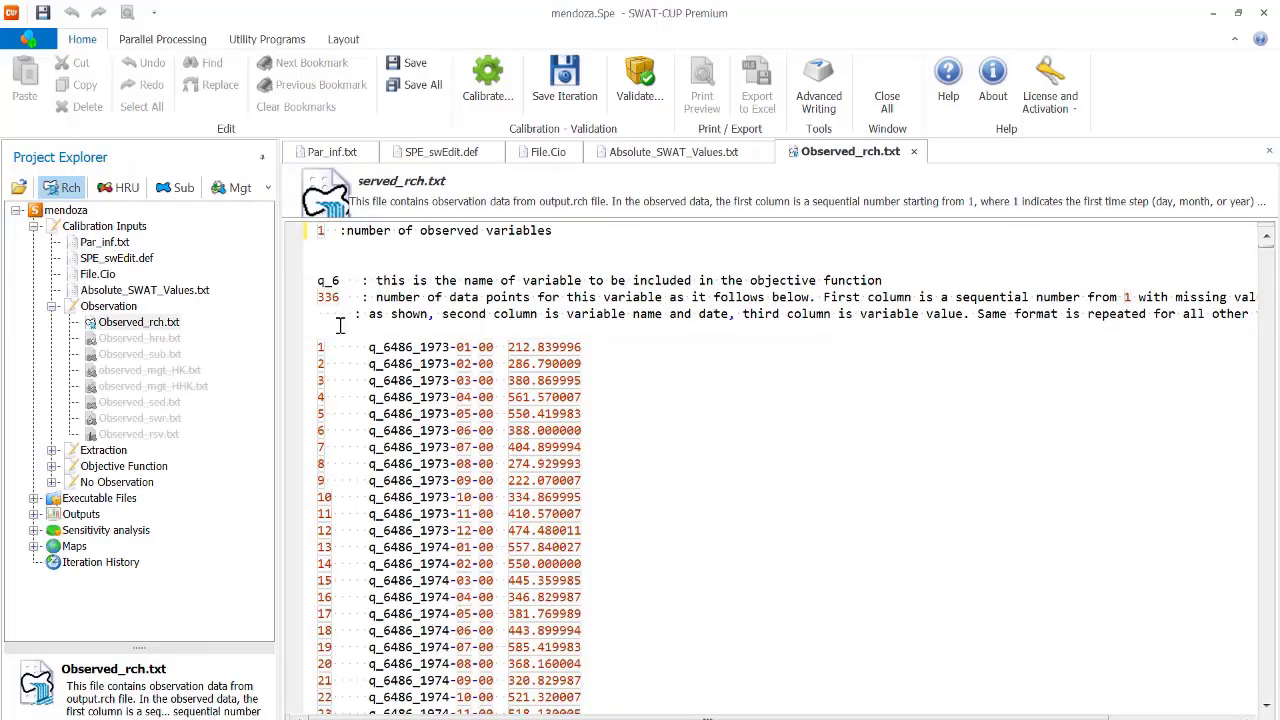
{"action": "left_click", "coordinate": [340, 330]}
{"action": "key", "text": "Return"}
{"action": "key", "text": "Return"}
{"action": "key", "text": "Return"}
{"action": "key", "text": "Return"}
{"action": "key", "text": "Return"}
{"action": "key", "text": "Return"}
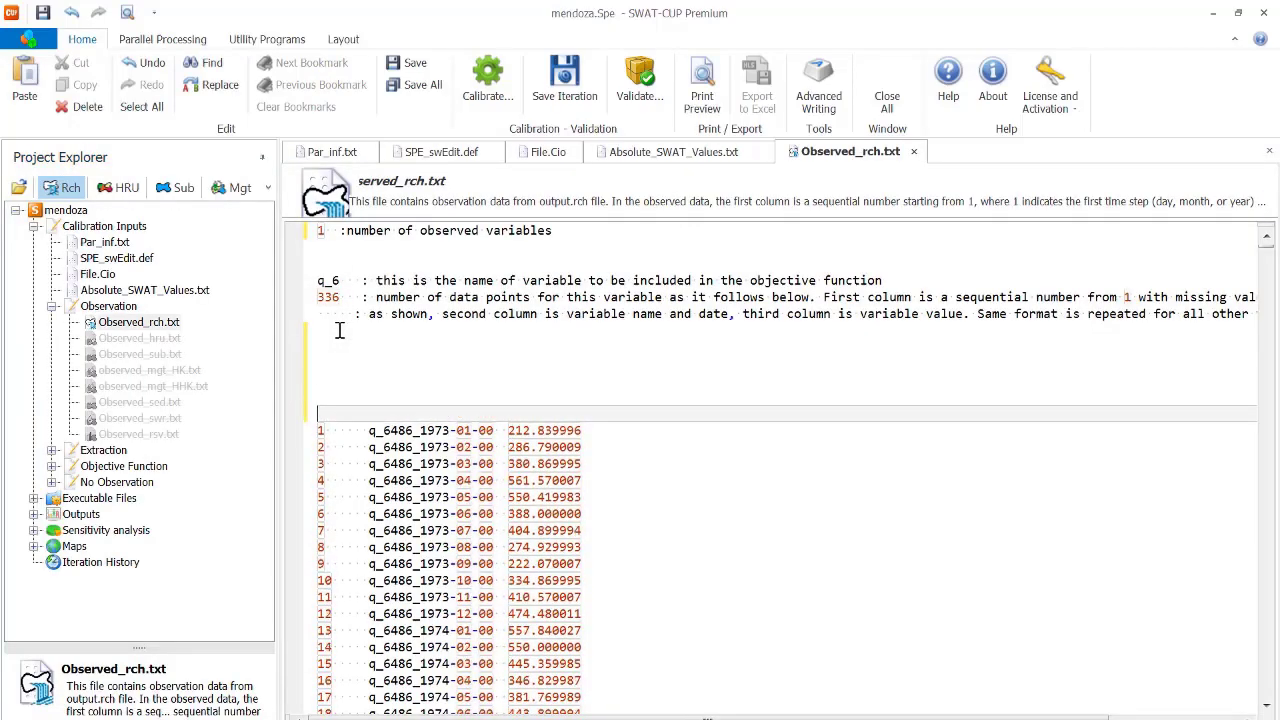
{"action": "left_click", "coordinate": [335, 345]}
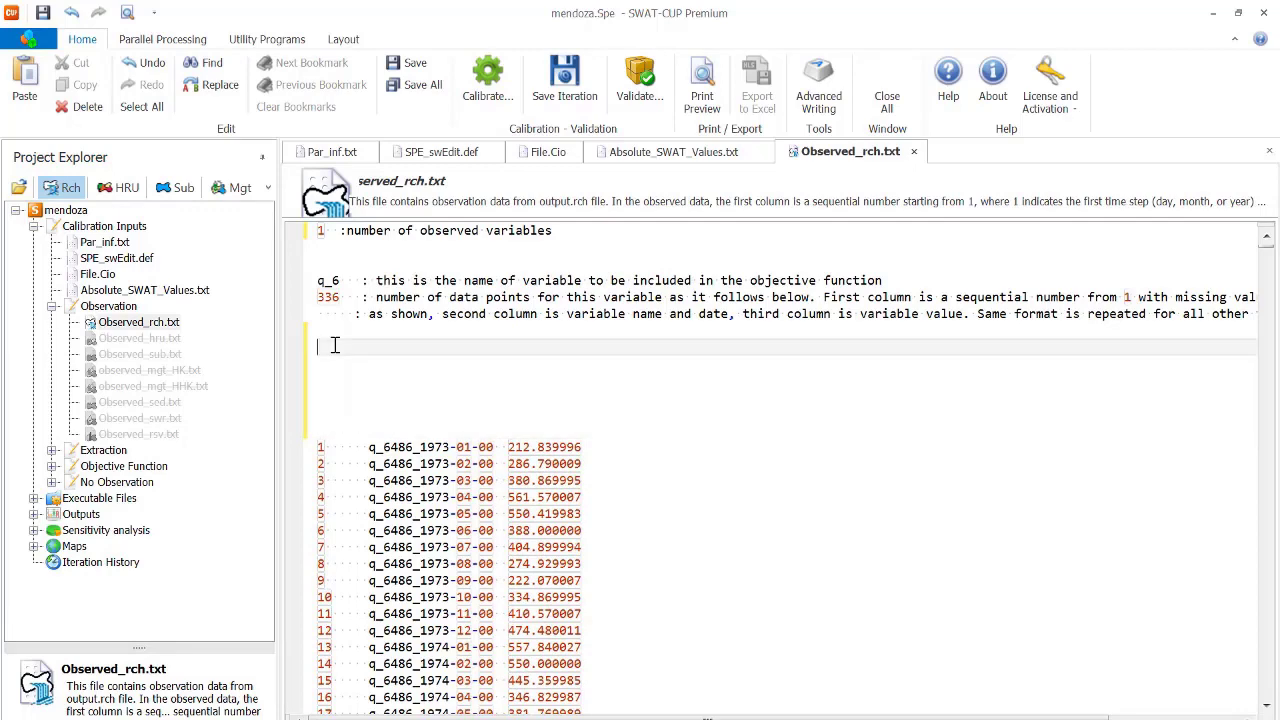
{"action": "key", "text": "ctrl+v"}
{"action": "scroll", "coordinate": [398, 420], "scroll_direction": "up", "scroll_amount": 10}
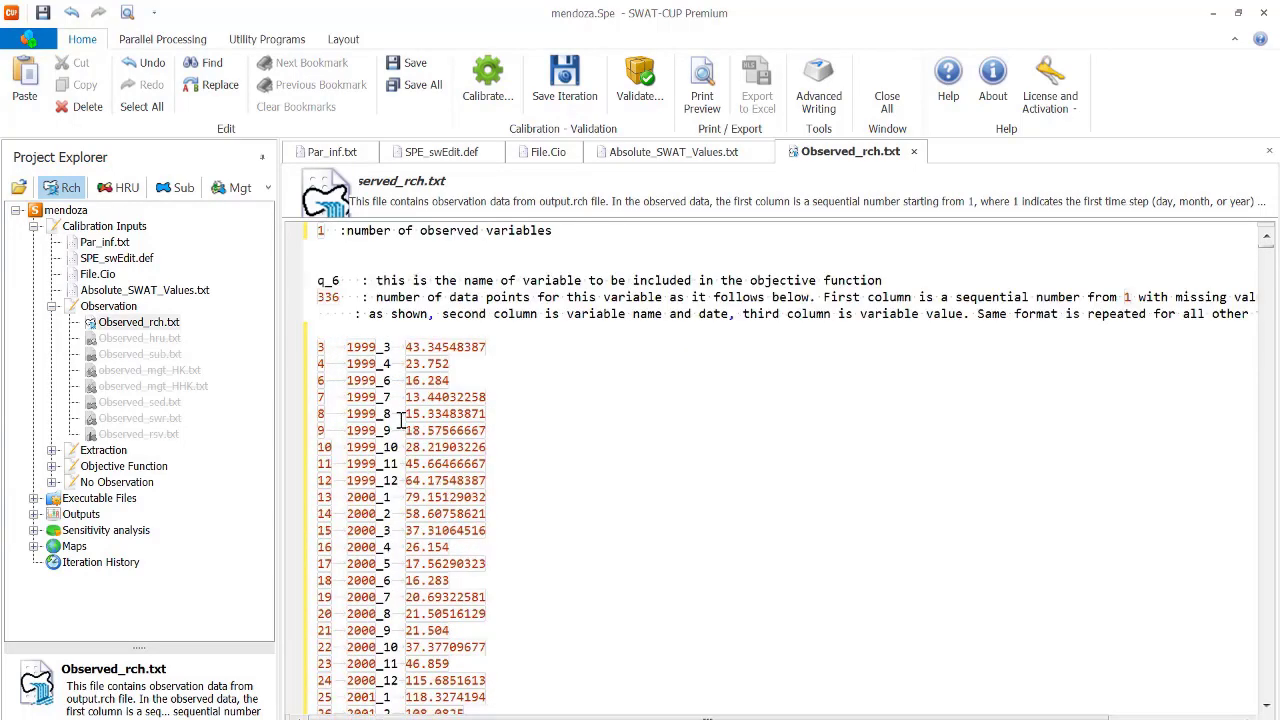
Check the subbasin number in the discharge workbook and rename the variable in Observed_rch.txt as q_7
{"action": "key", "text": "alt+Tab"}
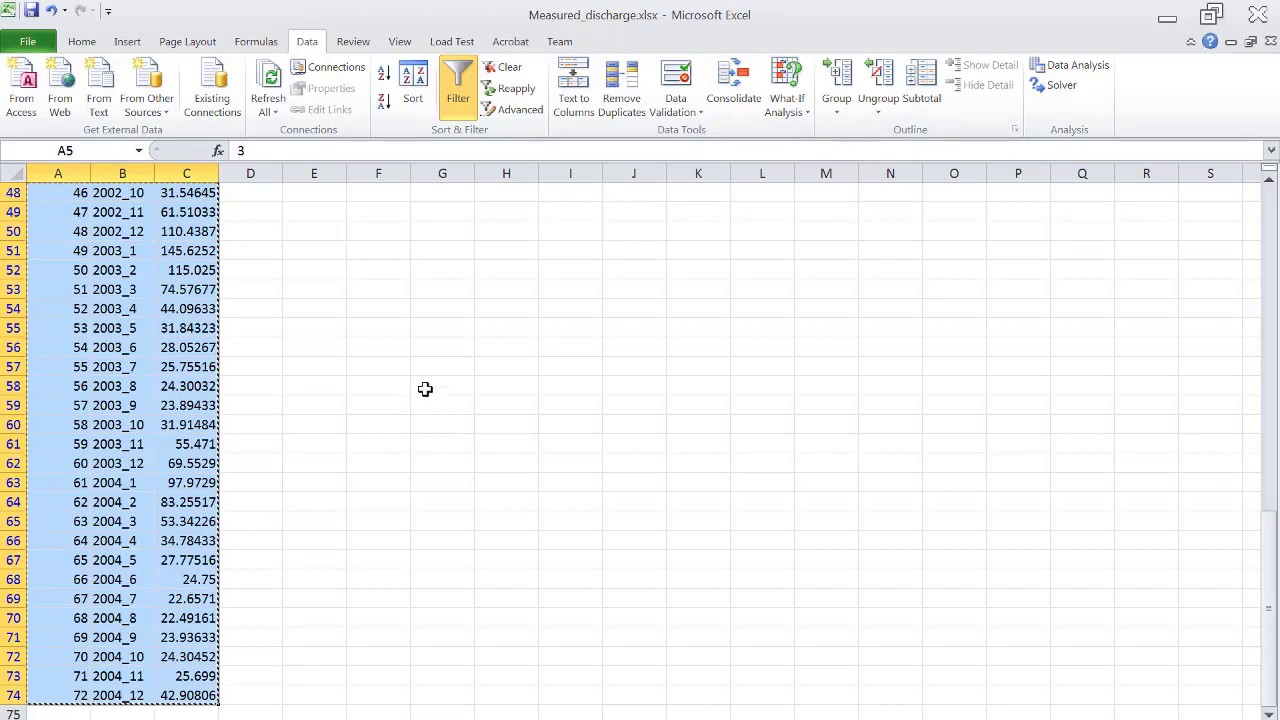
{"action": "scroll", "coordinate": [418, 390], "scroll_direction": "up", "scroll_amount": 14}
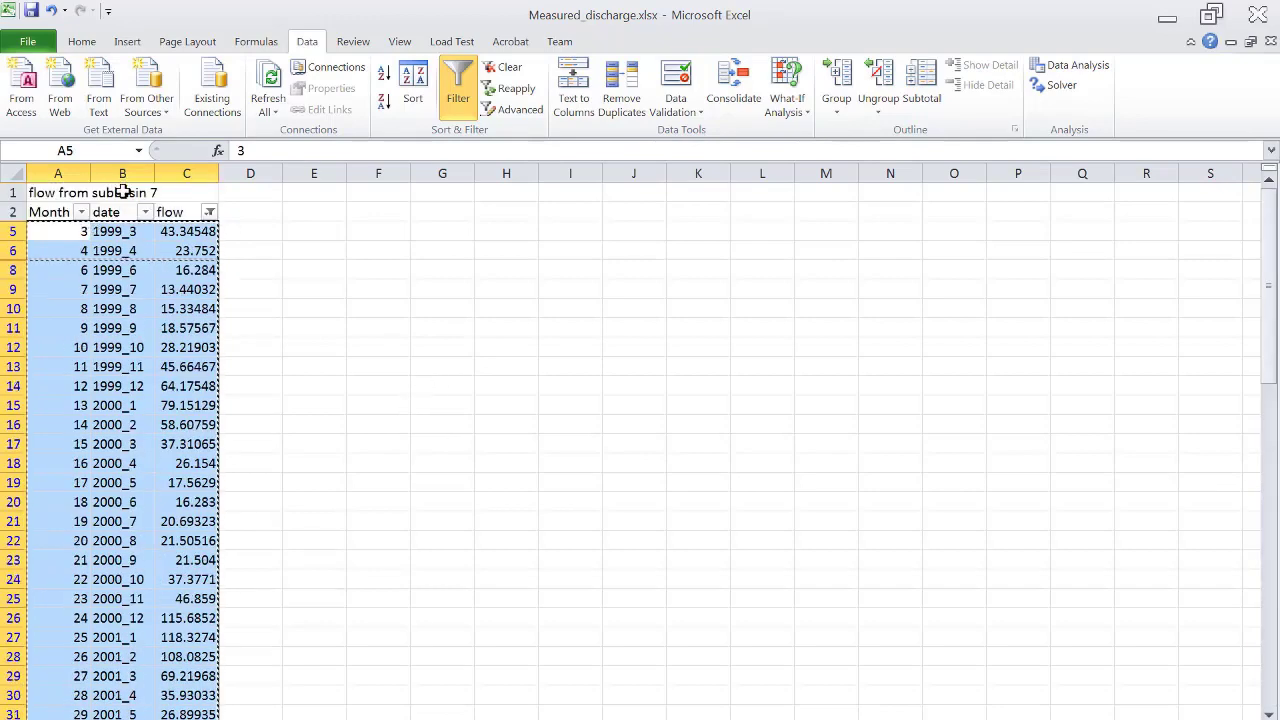
{"action": "key", "text": "alt+Tab"}
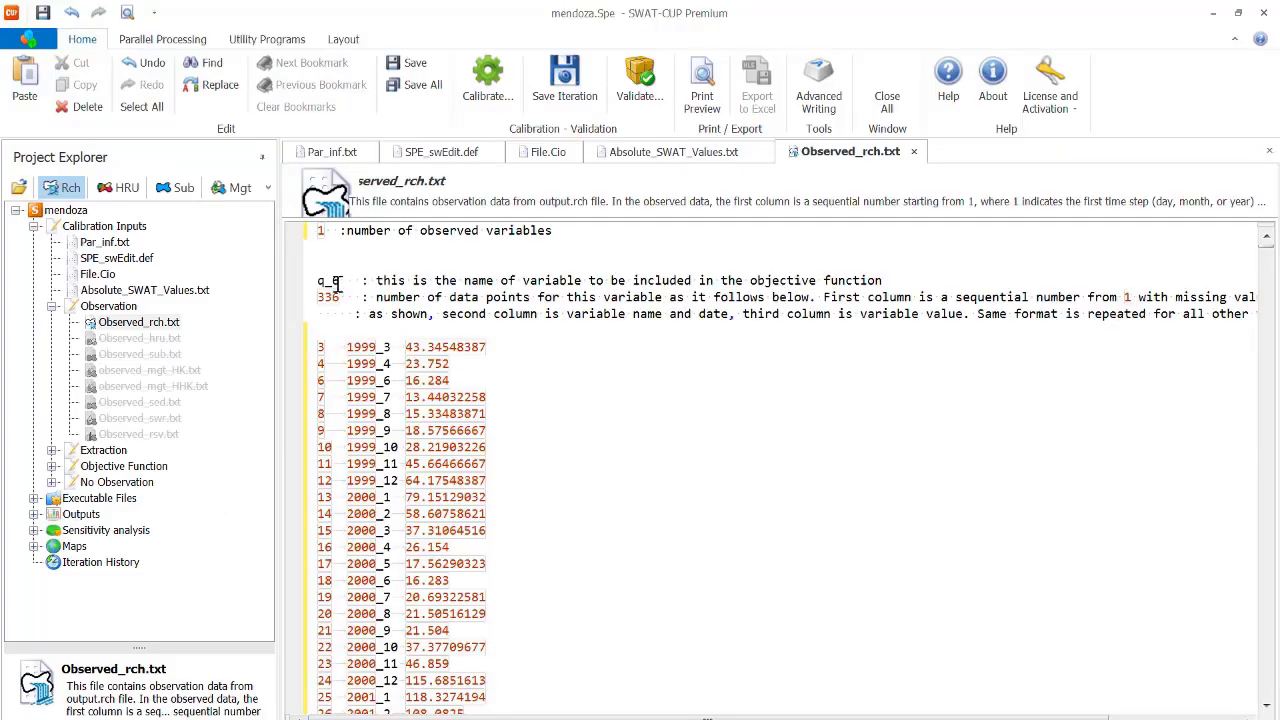
{"action": "left_click_drag", "start_coordinate": [340, 280], "coordinate": [335, 281]}
{"action": "type", "text": "7"}
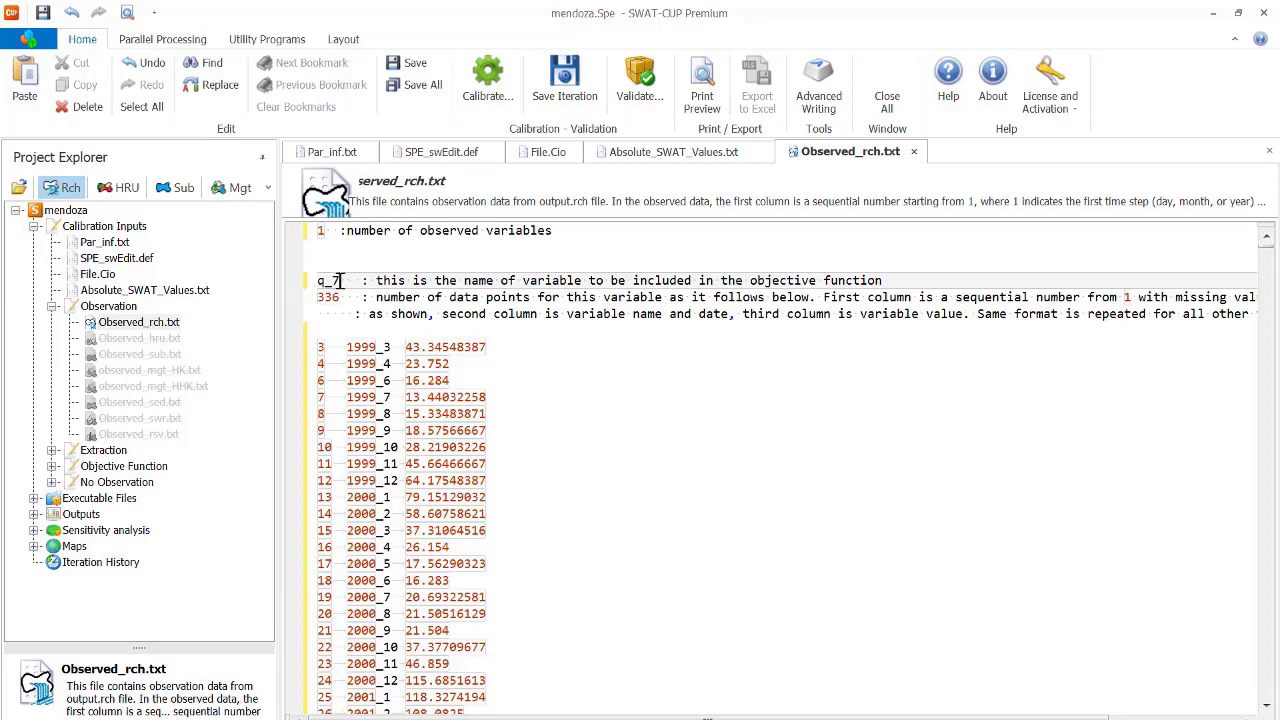
Switch to Measured_discharge.xlsx, paste the copied flow rows at cell F1 and count them by their last row number
{"action": "key", "text": "alt+Tab"}
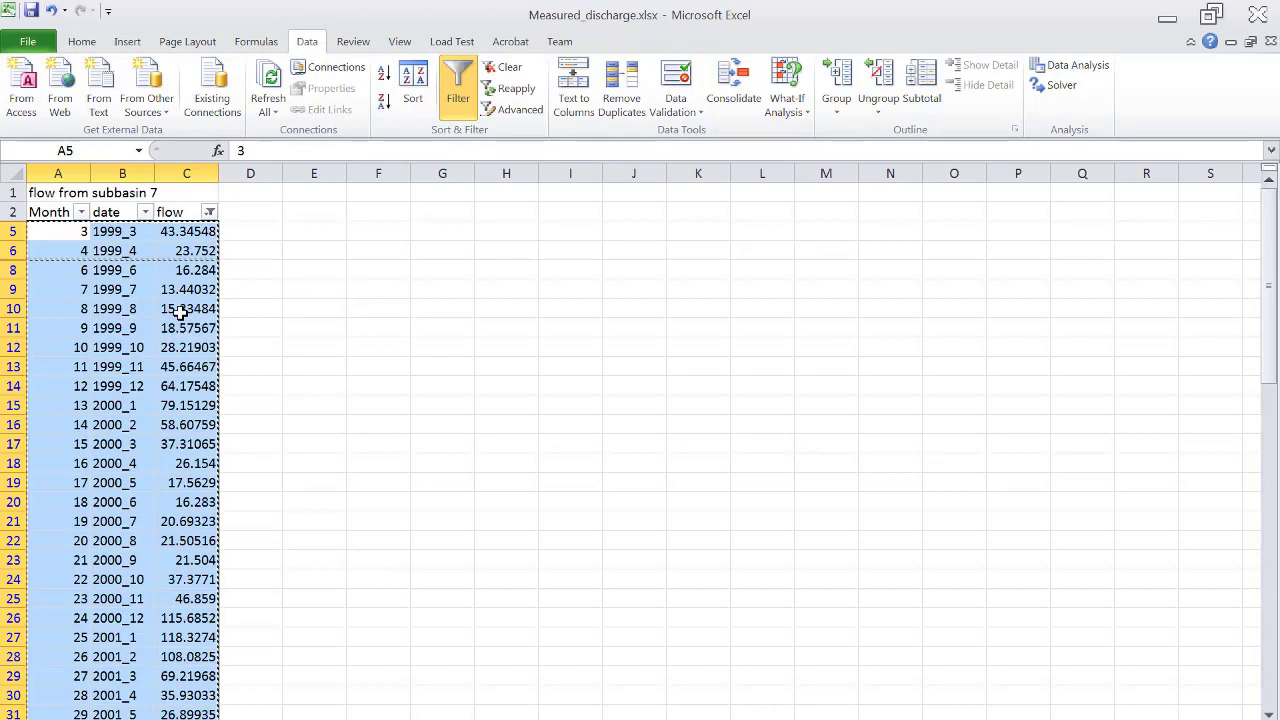
{"action": "left_click", "coordinate": [381, 190]}
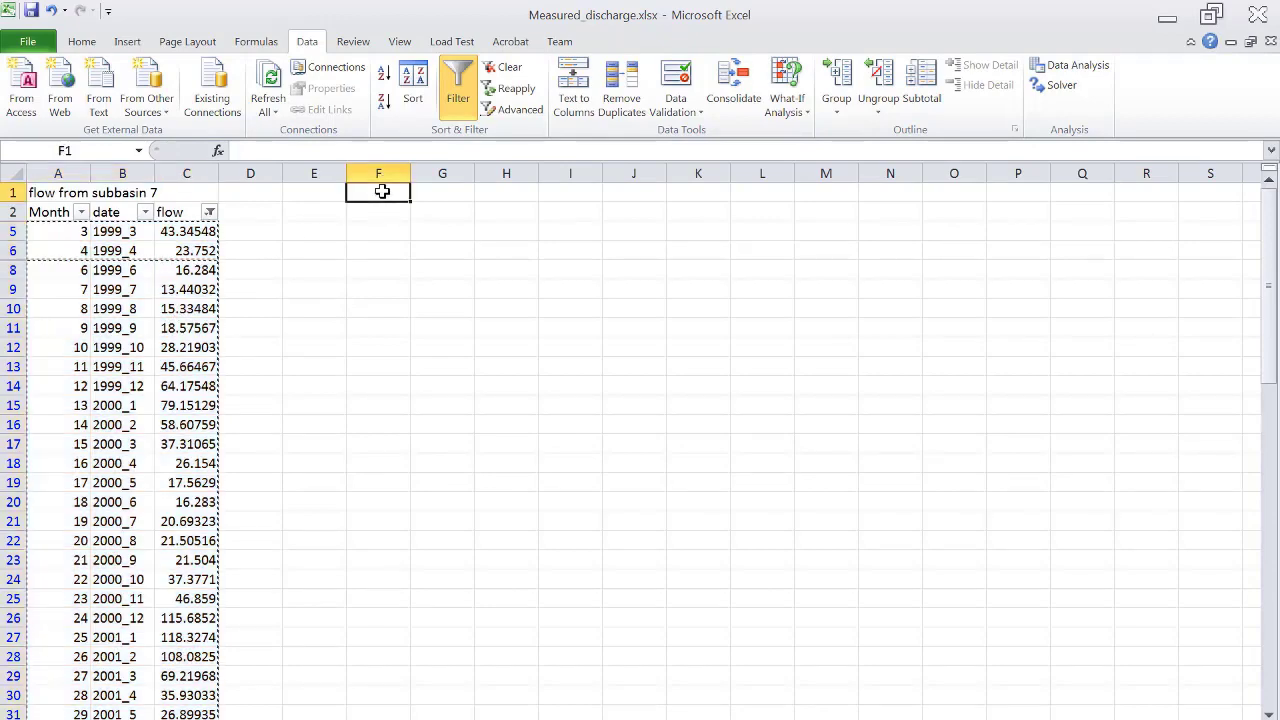
{"action": "right_click", "coordinate": [382, 190]}
{"action": "left_click", "coordinate": [450, 268]}
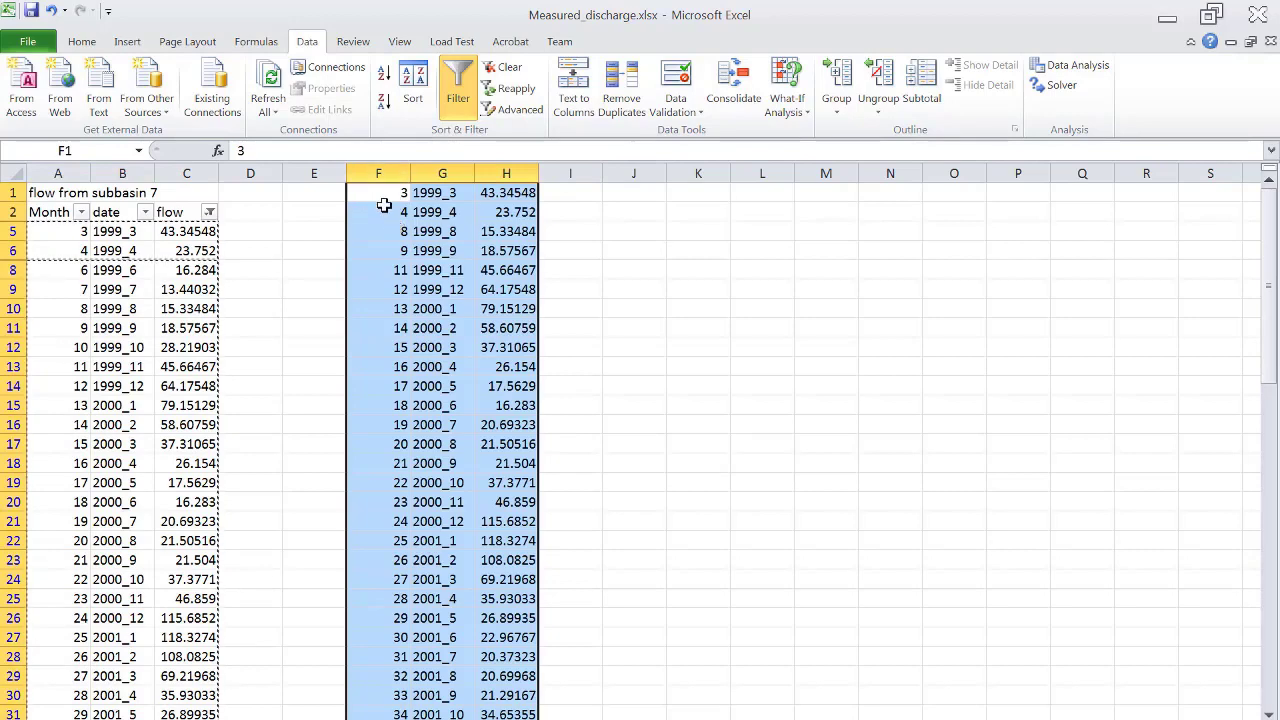
{"action": "scroll", "coordinate": [464, 318], "scroll_direction": "down", "scroll_amount": 20}
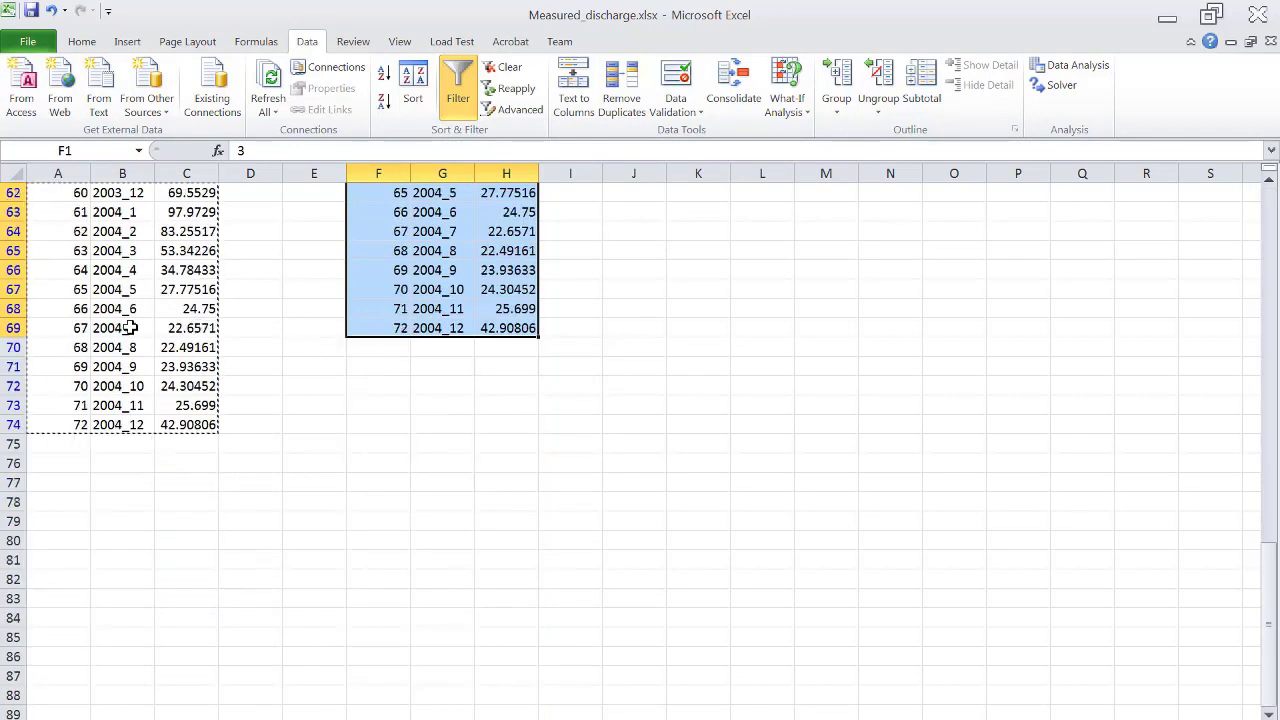
{"action": "left_click", "coordinate": [14, 328]}
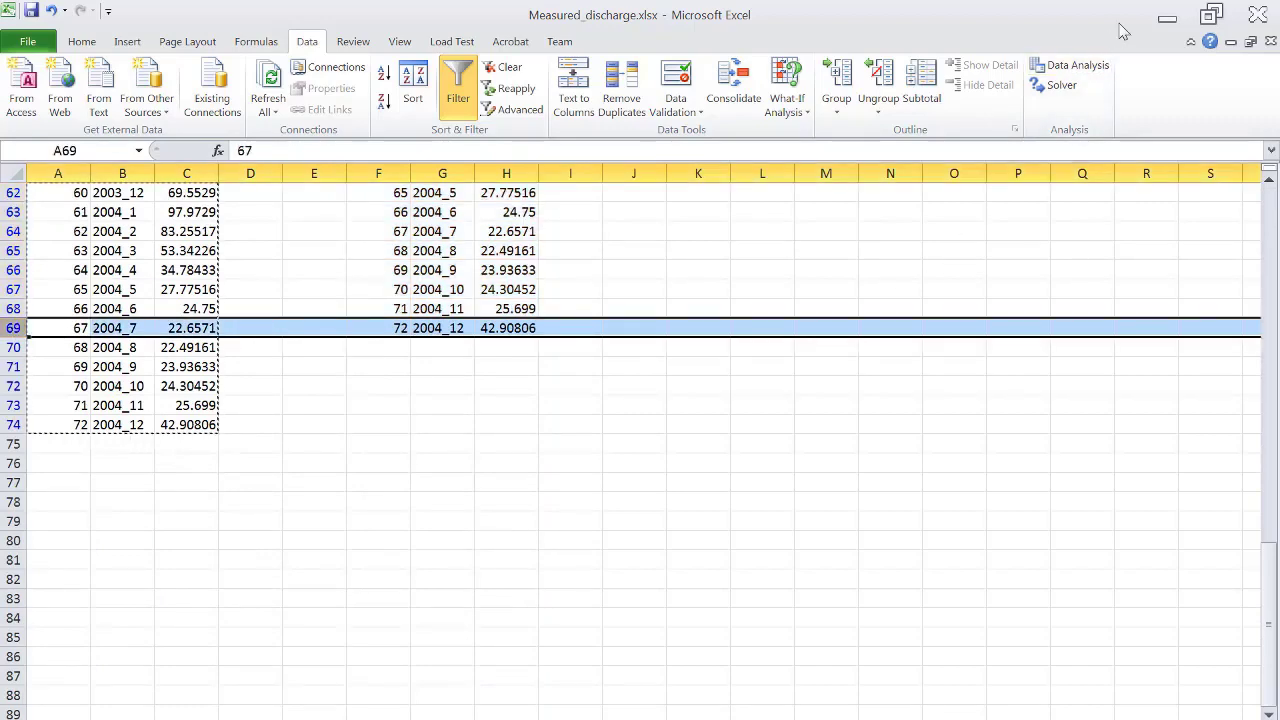
Return to Observed_rch.txt in SWAT-CUP and set the number of data points for q_7 to 69
{"action": "left_click", "coordinate": [1167, 20]}
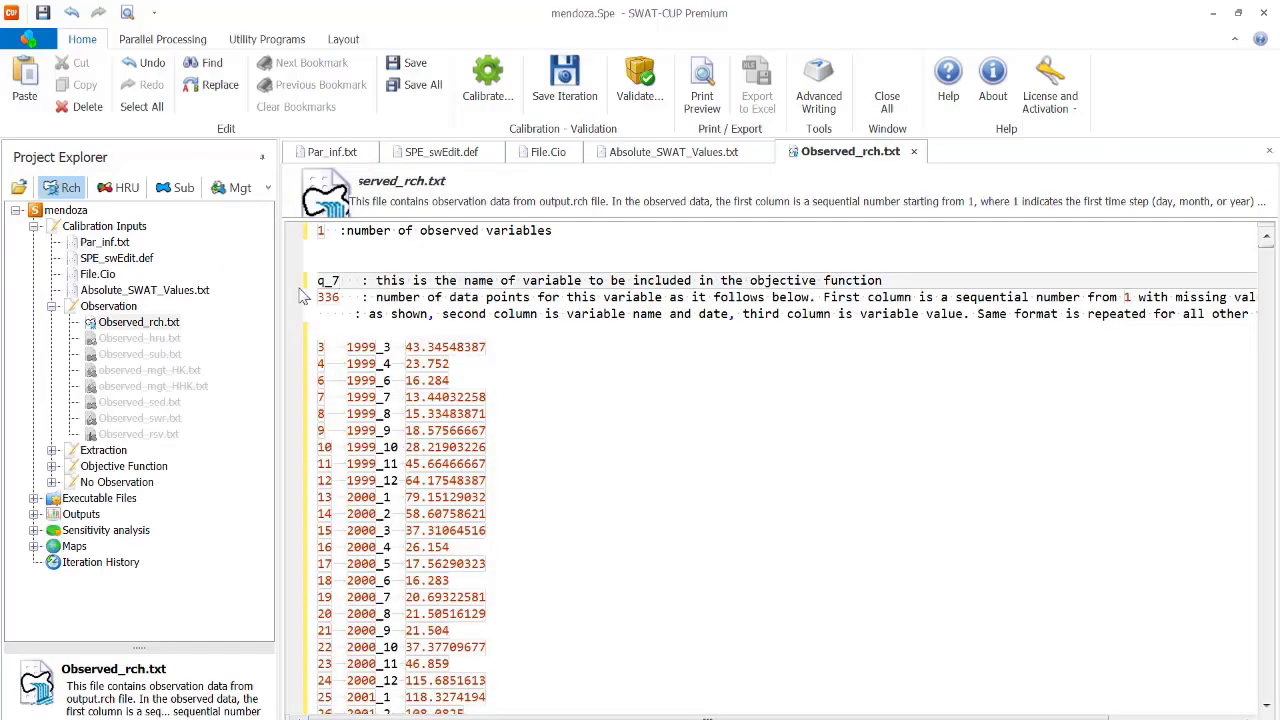
{"action": "left_click_drag", "start_coordinate": [338, 297], "coordinate": [313, 303]}
{"action": "type", "text": "69"}
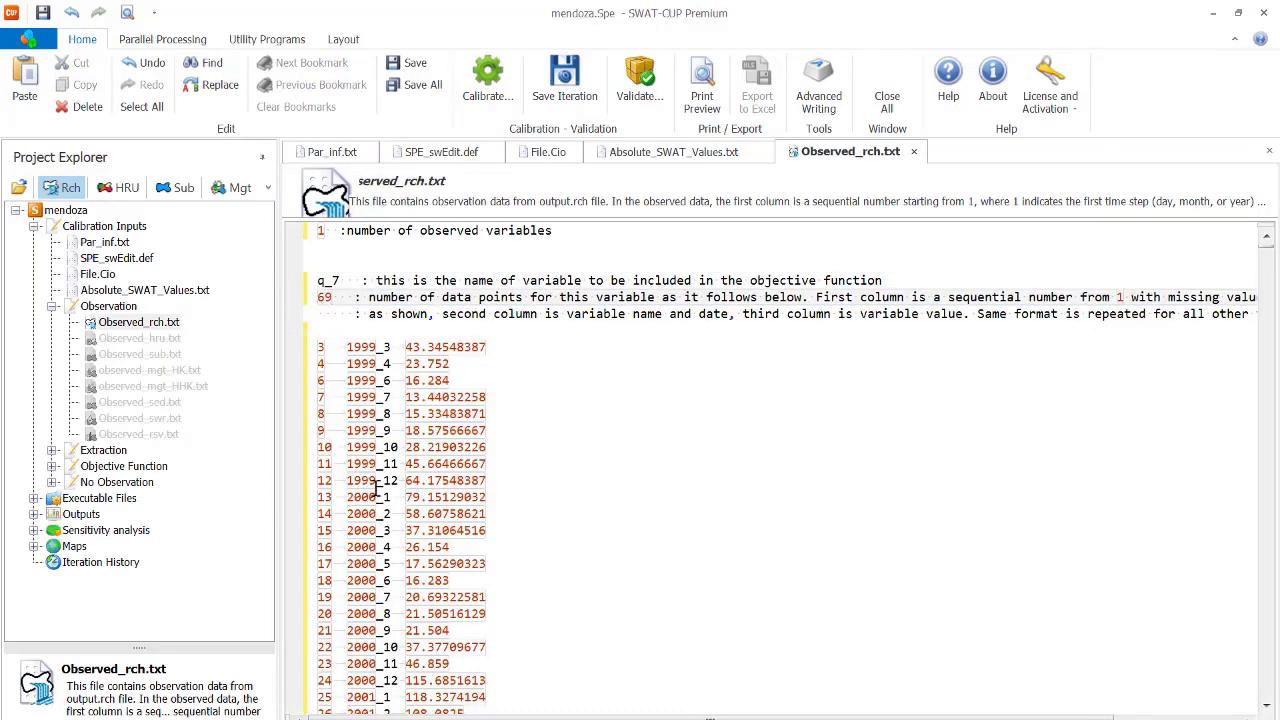
Examine the pasted subbasin 7 flow record in Observed_rch.txt down to its last month, 2004_12
{"action": "scroll", "coordinate": [388, 470], "scroll_direction": "down", "scroll_amount": 4}
{"action": "scroll", "coordinate": [420, 445], "scroll_direction": "up", "scroll_amount": 4}
{"action": "scroll", "coordinate": [420, 465], "scroll_direction": "down", "scroll_amount": 10}
{"action": "scroll", "coordinate": [405, 475], "scroll_direction": "down", "scroll_amount": 8}
{"action": "scroll", "coordinate": [405, 470], "scroll_direction": "up", "scroll_amount": 18}
{"action": "scroll", "coordinate": [396, 355], "scroll_direction": "down", "scroll_amount": 20}
{"action": "scroll", "coordinate": [392, 372], "scroll_direction": "down", "scroll_amount": 3}
{"action": "left_click", "coordinate": [339, 394]}
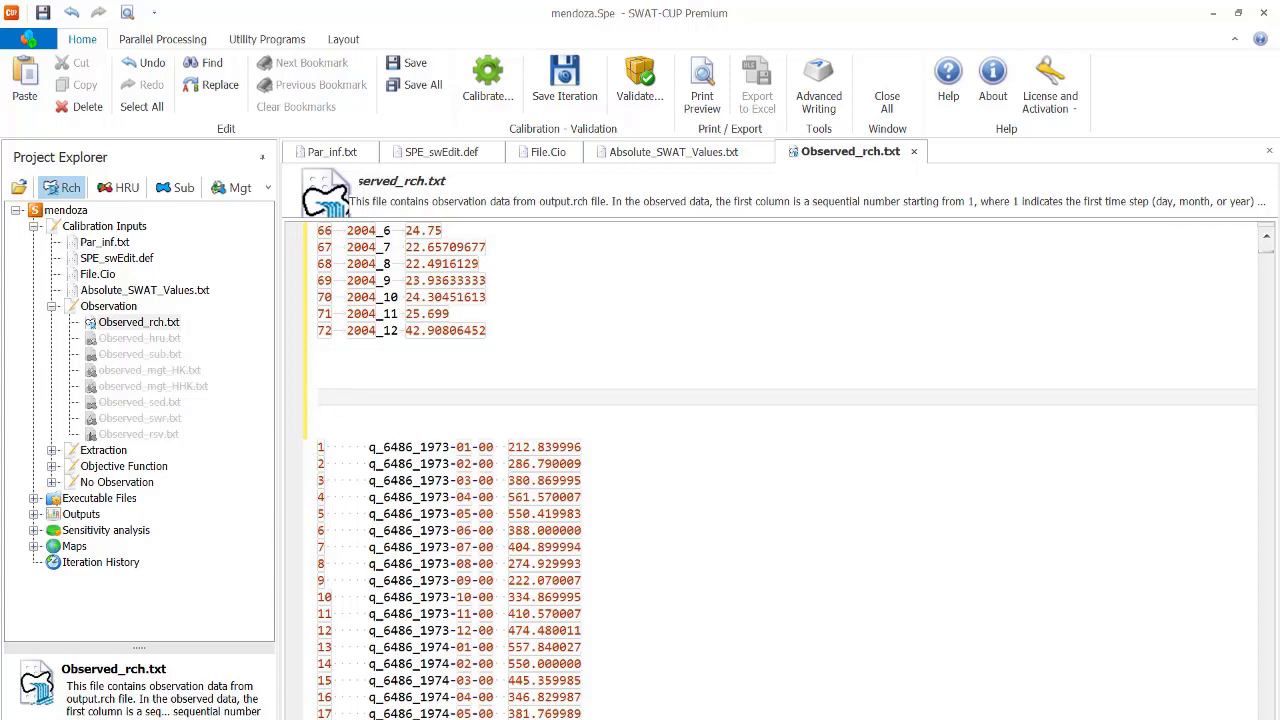
{"action": "left_click", "coordinate": [385, 385]}
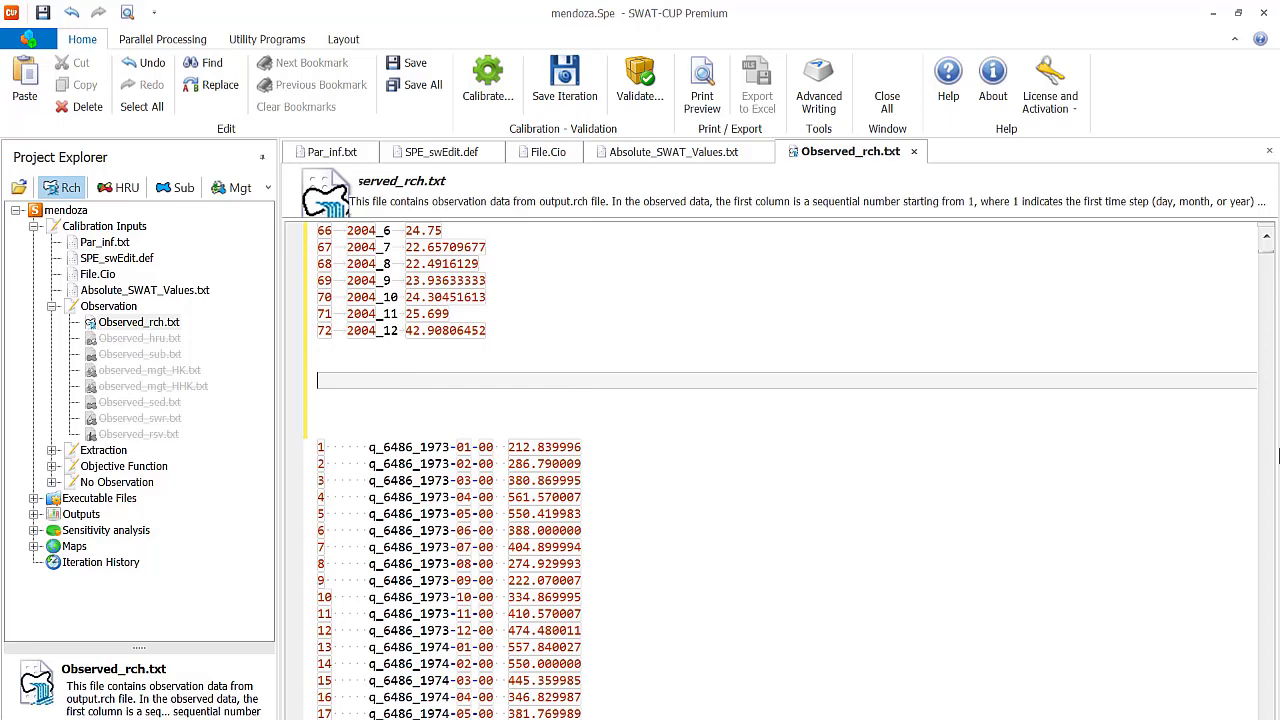
Examine the leftover sample observations that follow the subbasin 7 record in Observed_rch.txt
{"action": "left_click", "coordinate": [1263, 250]}
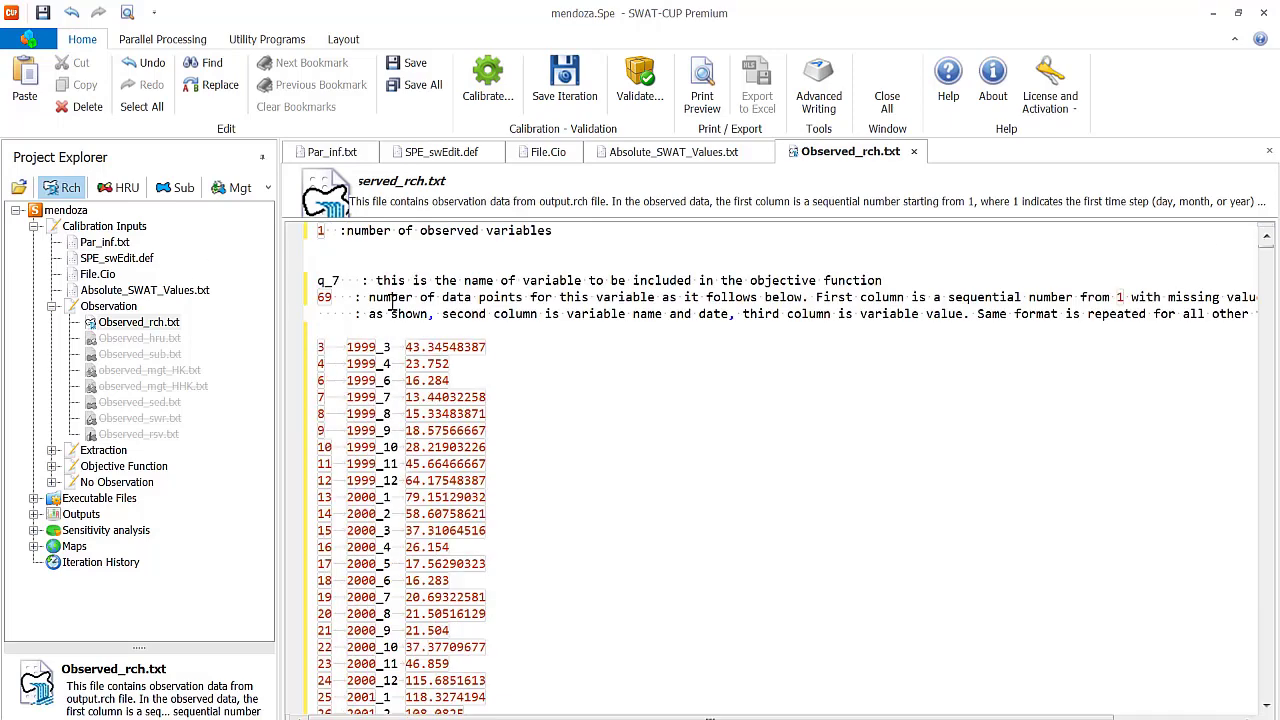
{"action": "scroll", "coordinate": [460, 425], "scroll_direction": "down", "scroll_amount": 4}
{"action": "scroll", "coordinate": [460, 425], "scroll_direction": "down", "scroll_amount": 19}
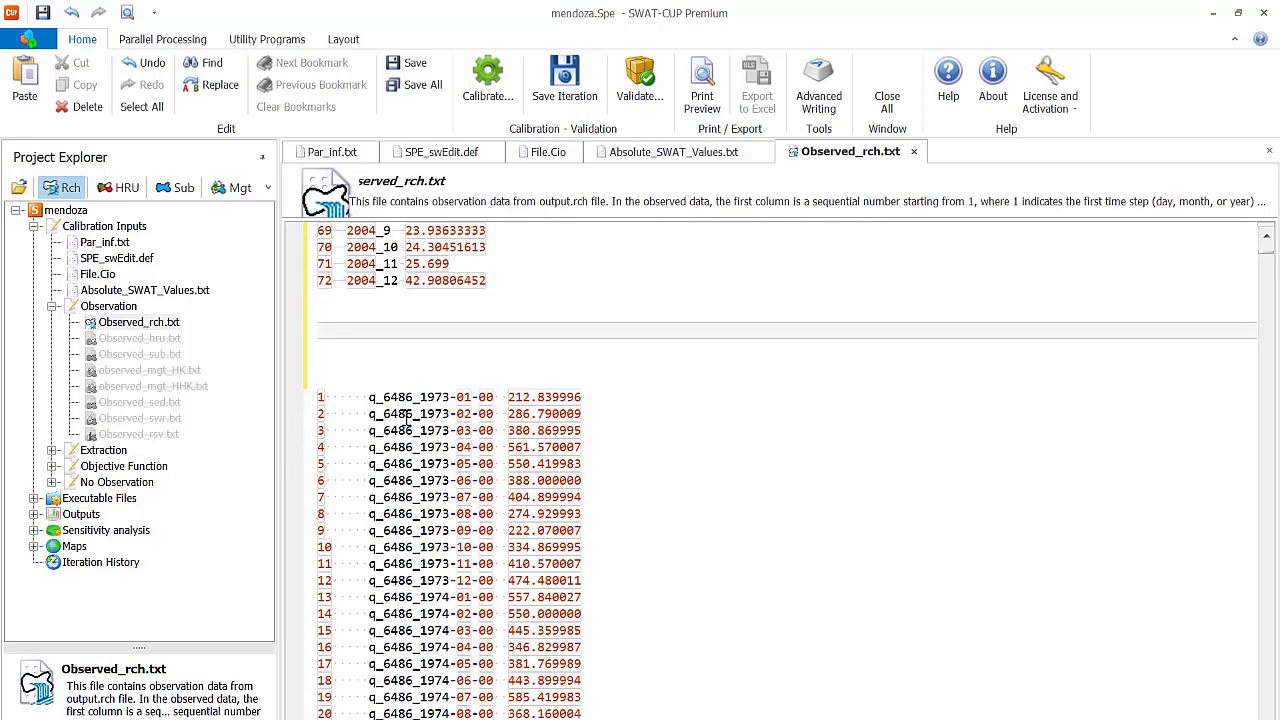
{"action": "scroll", "coordinate": [561, 447], "scroll_direction": "down", "scroll_amount": 6}
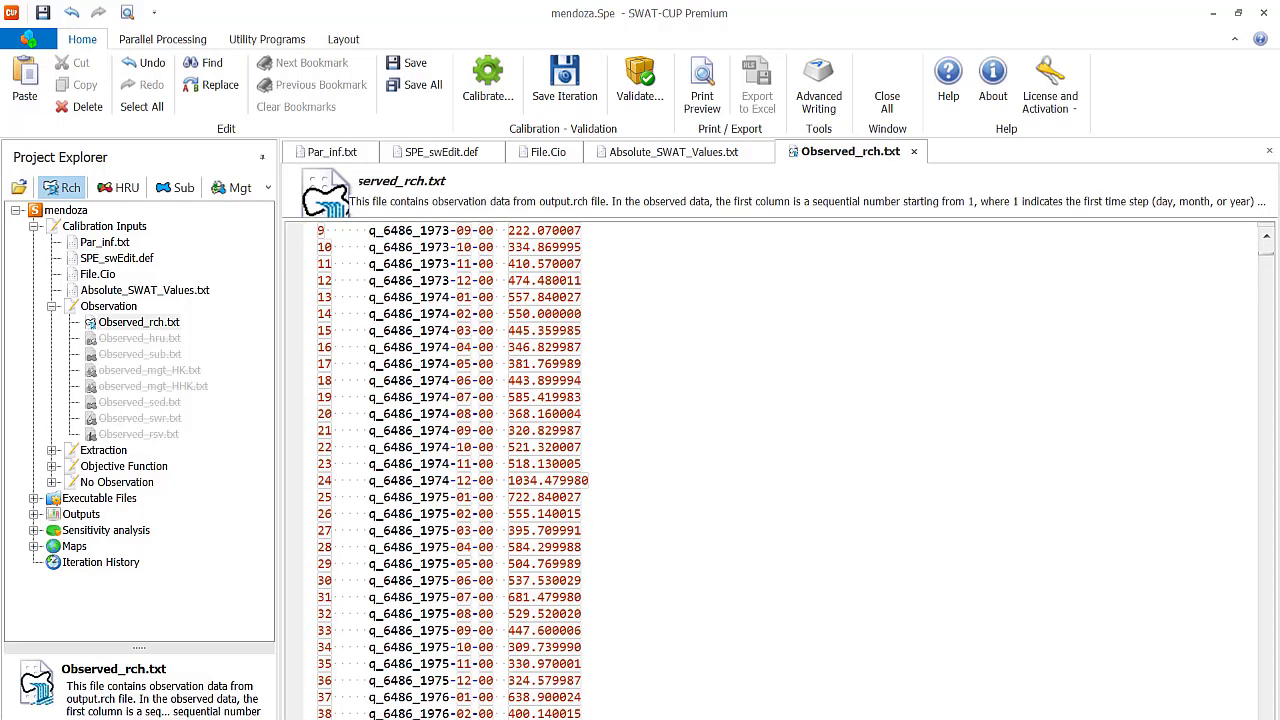
{"action": "left_click_drag", "start_coordinate": [1266, 253], "coordinate": [1266, 608]}
{"action": "scroll", "coordinate": [458, 440], "scroll_direction": "down", "scroll_amount": 20}
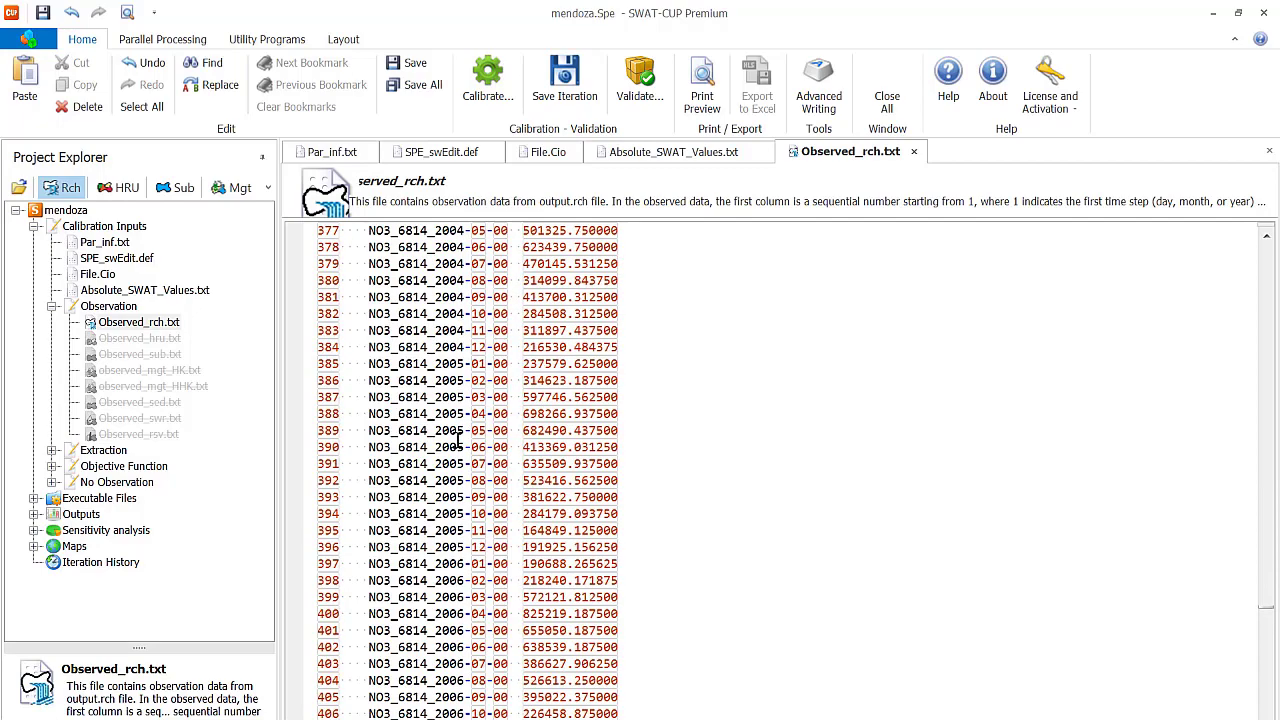
{"action": "left_click_drag", "start_coordinate": [1266, 612], "coordinate": [1270, 245]}
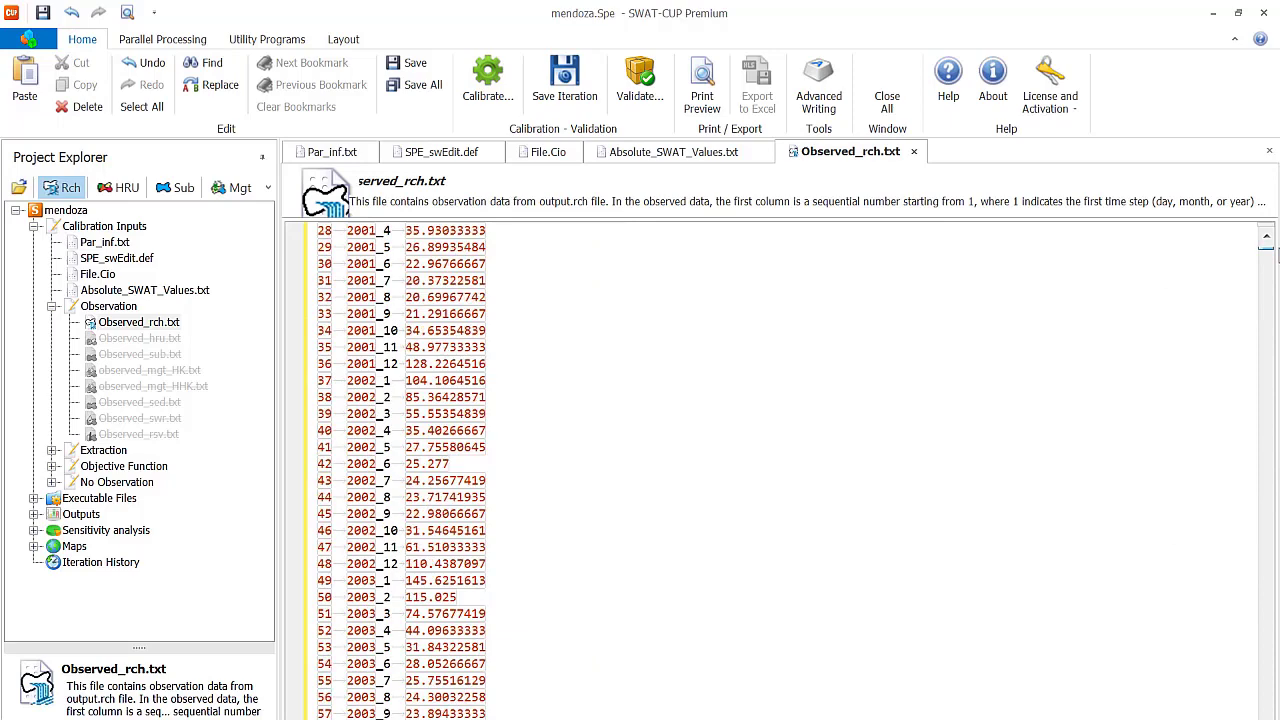
{"action": "scroll", "coordinate": [655, 643], "scroll_direction": "down", "scroll_amount": 13}
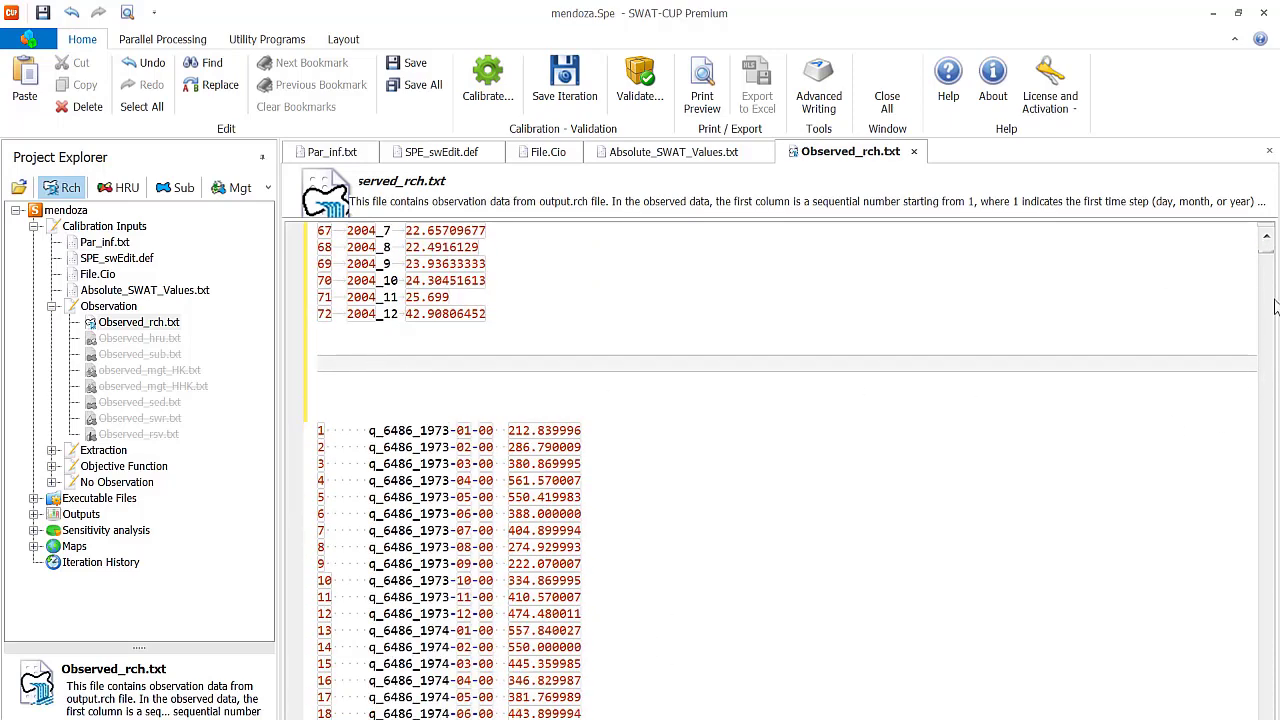
{"action": "left_click", "coordinate": [1271, 257]}
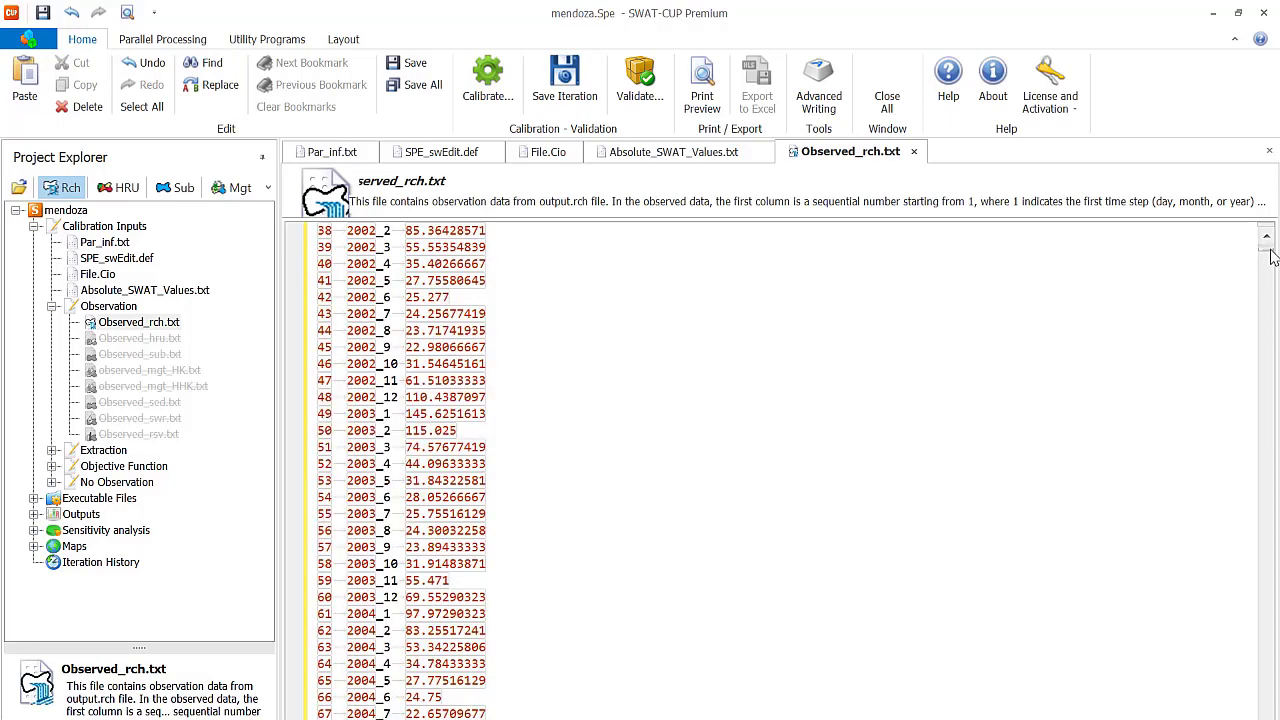
{"action": "left_click", "coordinate": [1265, 240]}
{"action": "scroll", "coordinate": [1265, 245], "scroll_direction": "up", "scroll_amount": 12}
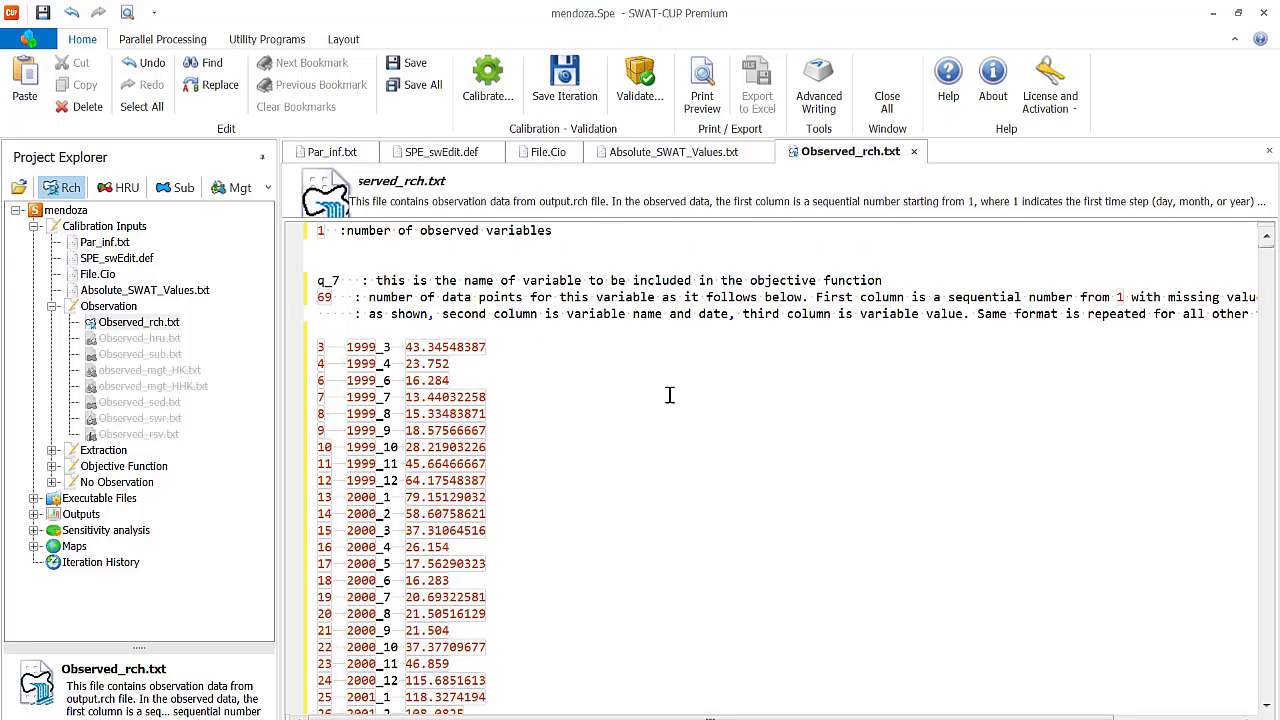
Delete all leftover sample observations that follow the 2004_12 entry of the subbasin 7 record in Observed_rch.txt
{"action": "scroll", "coordinate": [843, 626], "scroll_direction": "down", "scroll_amount": 20}
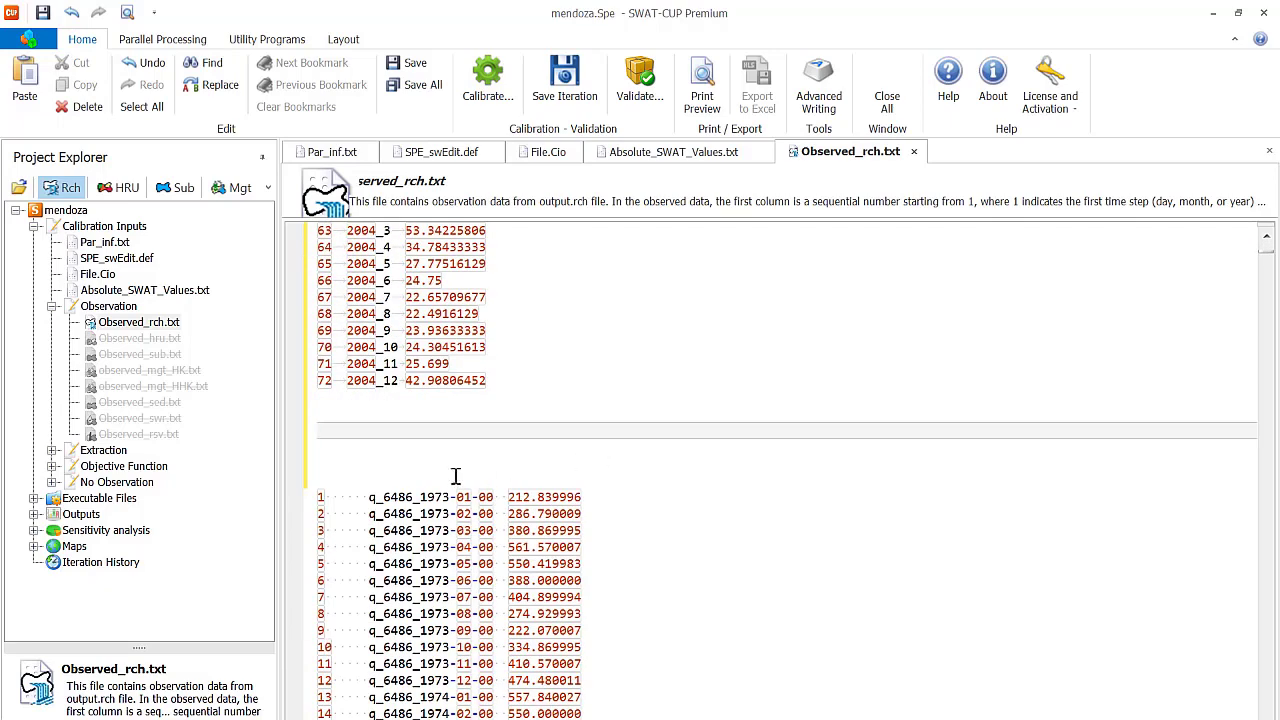
{"action": "left_click_drag", "start_coordinate": [414, 462], "coordinate": [418, 714]}
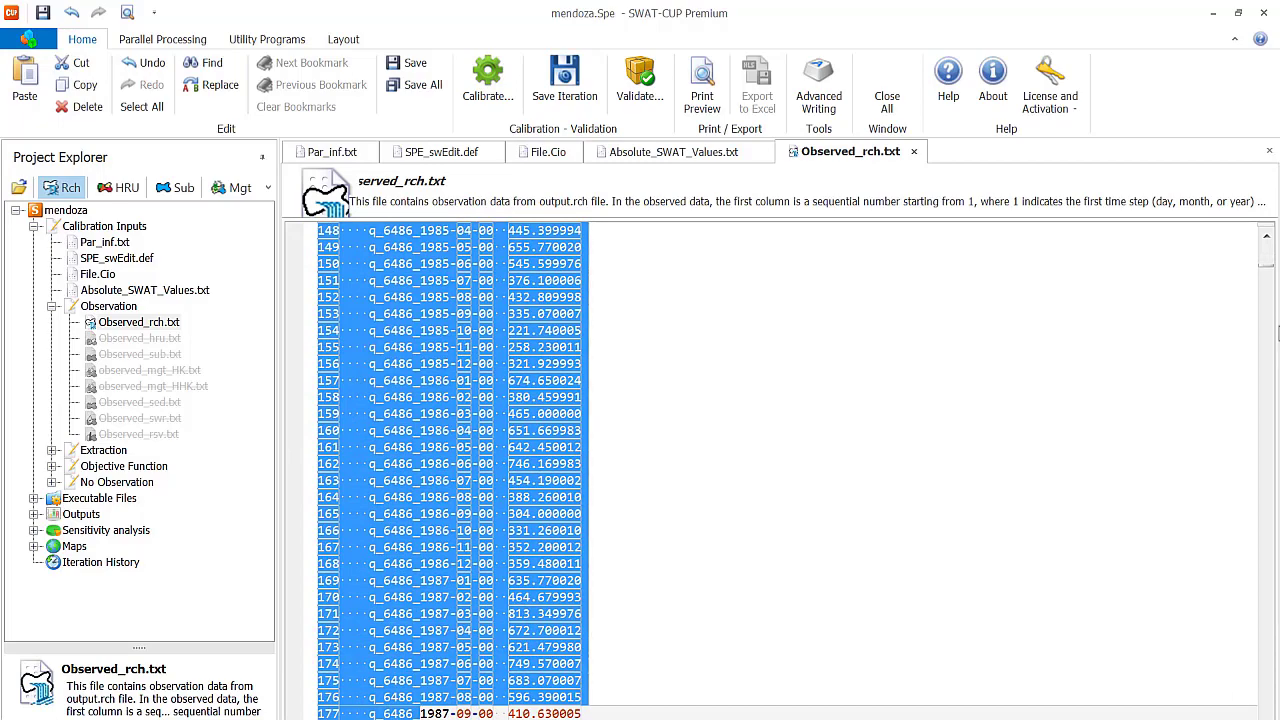
{"action": "left_click_drag", "start_coordinate": [1271, 267], "coordinate": [1274, 718]}
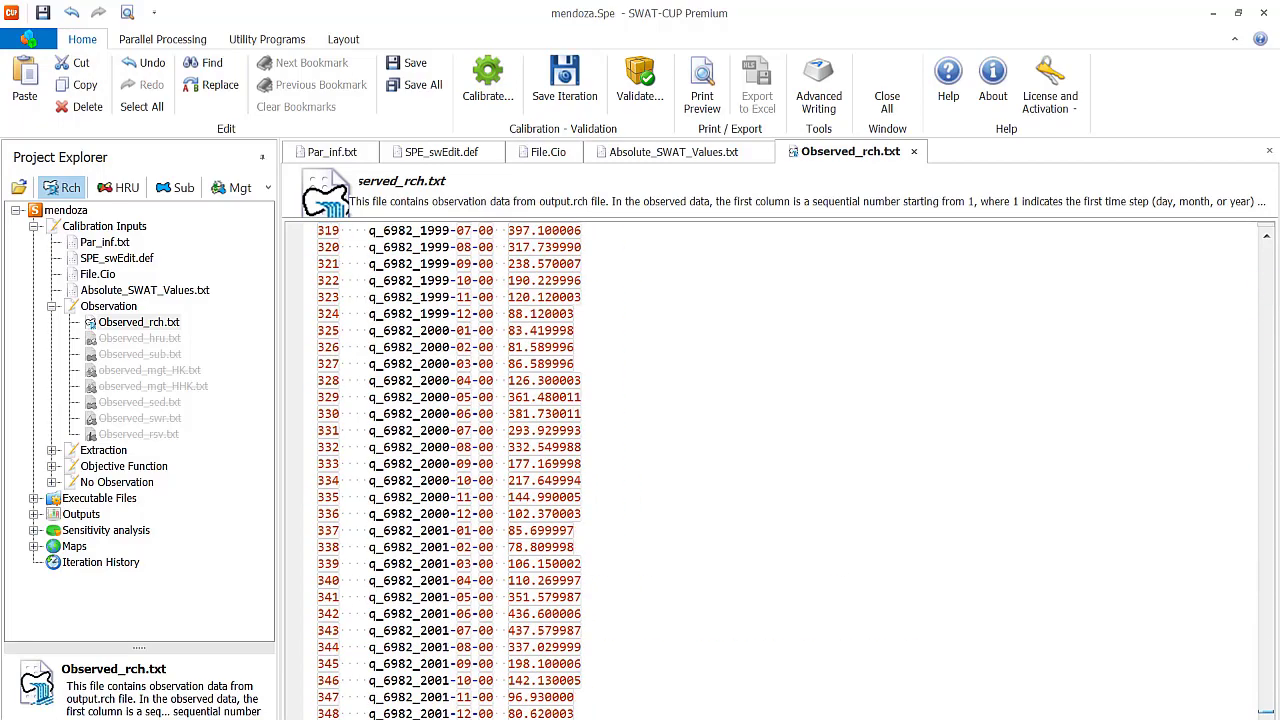
{"action": "left_click", "coordinate": [640, 712], "text": "shift"}
{"action": "key", "text": "ctrl+v"}
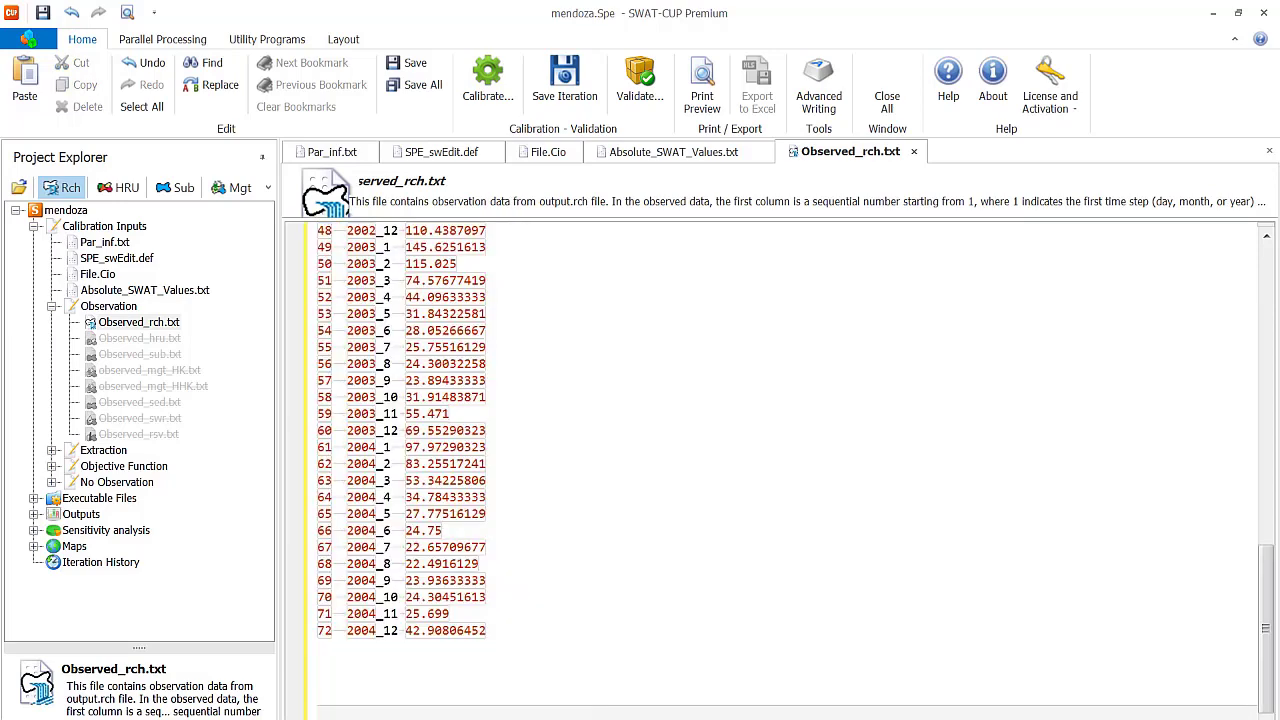
{"action": "scroll", "coordinate": [832, 703], "scroll_direction": "up", "scroll_amount": 17}
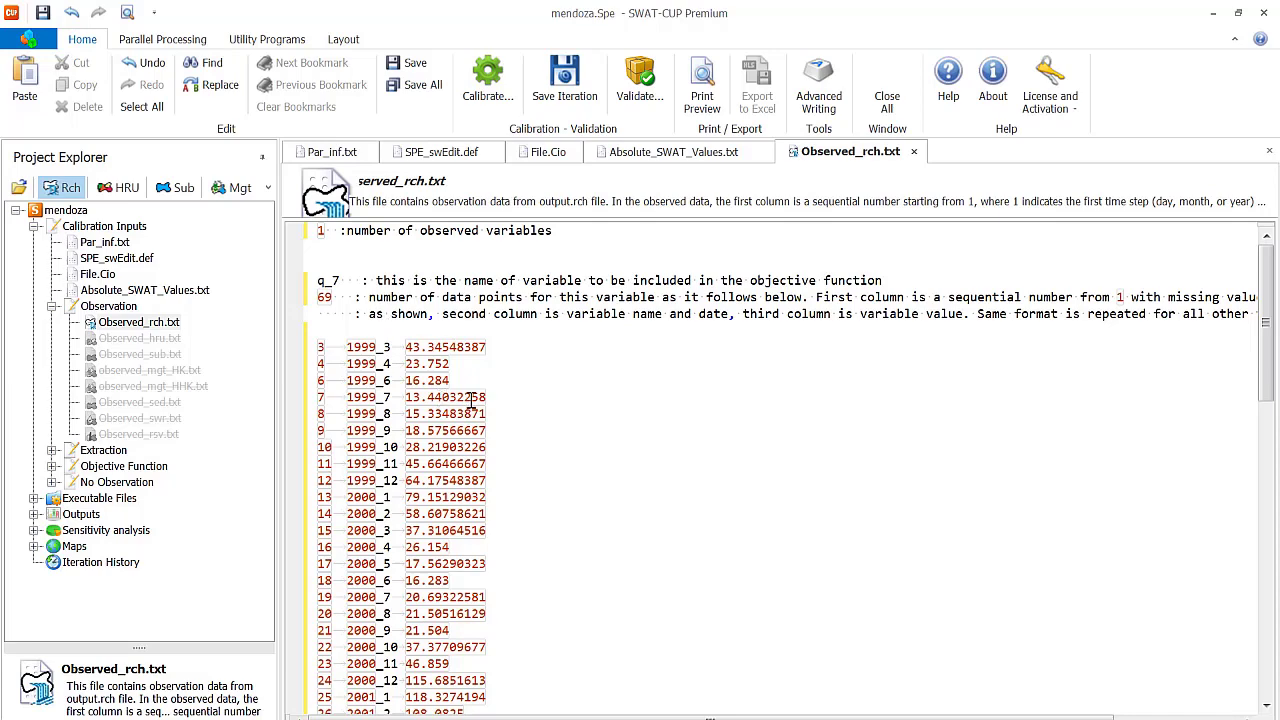
Open Var_file_rch.txt from the Extraction inputs and reduce its list to the single file name q_7.txt
{"action": "left_click", "coordinate": [51, 450]}
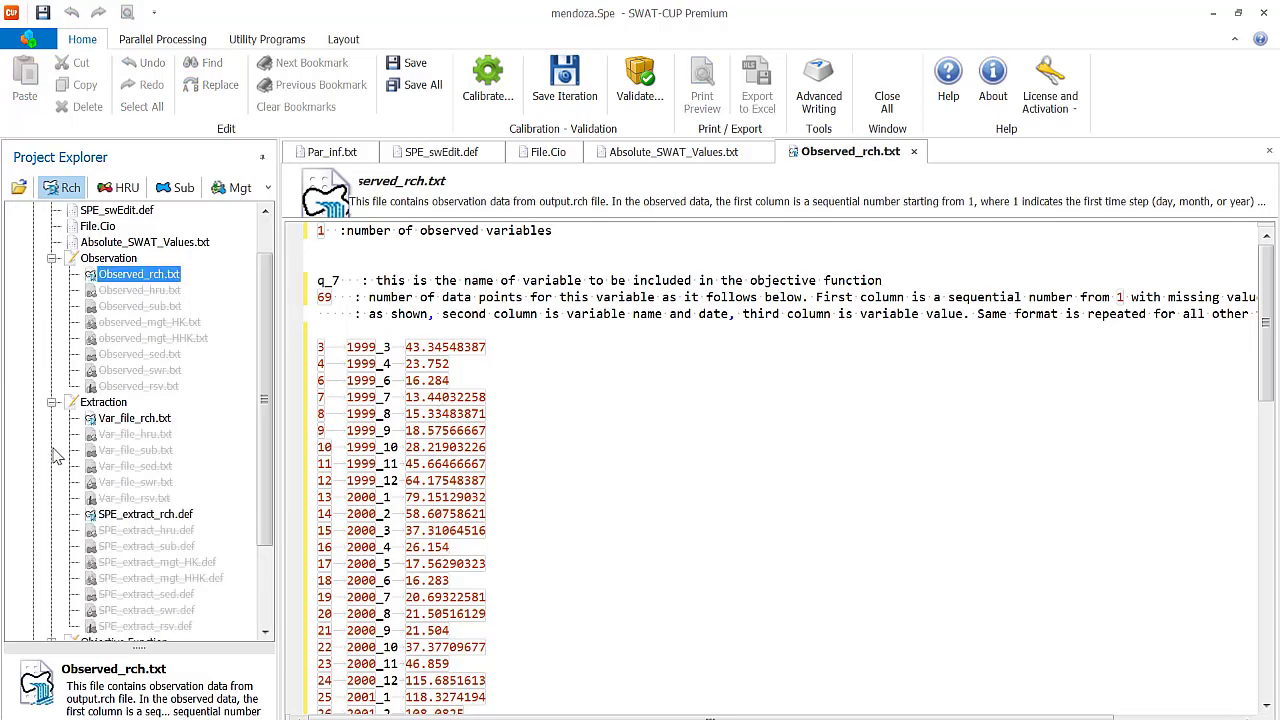
{"action": "left_click_drag", "start_coordinate": [261, 437], "coordinate": [265, 517]}
{"action": "left_click", "coordinate": [130, 324]}
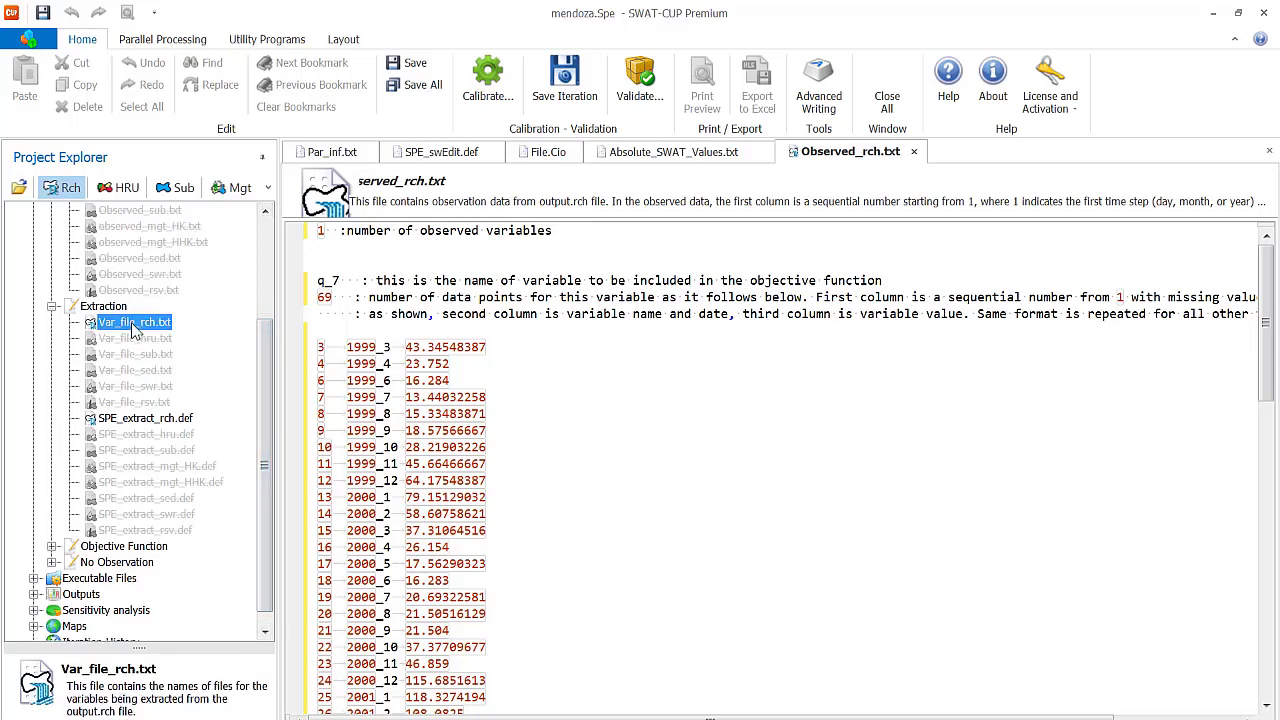
{"action": "double_click", "coordinate": [133, 324]}
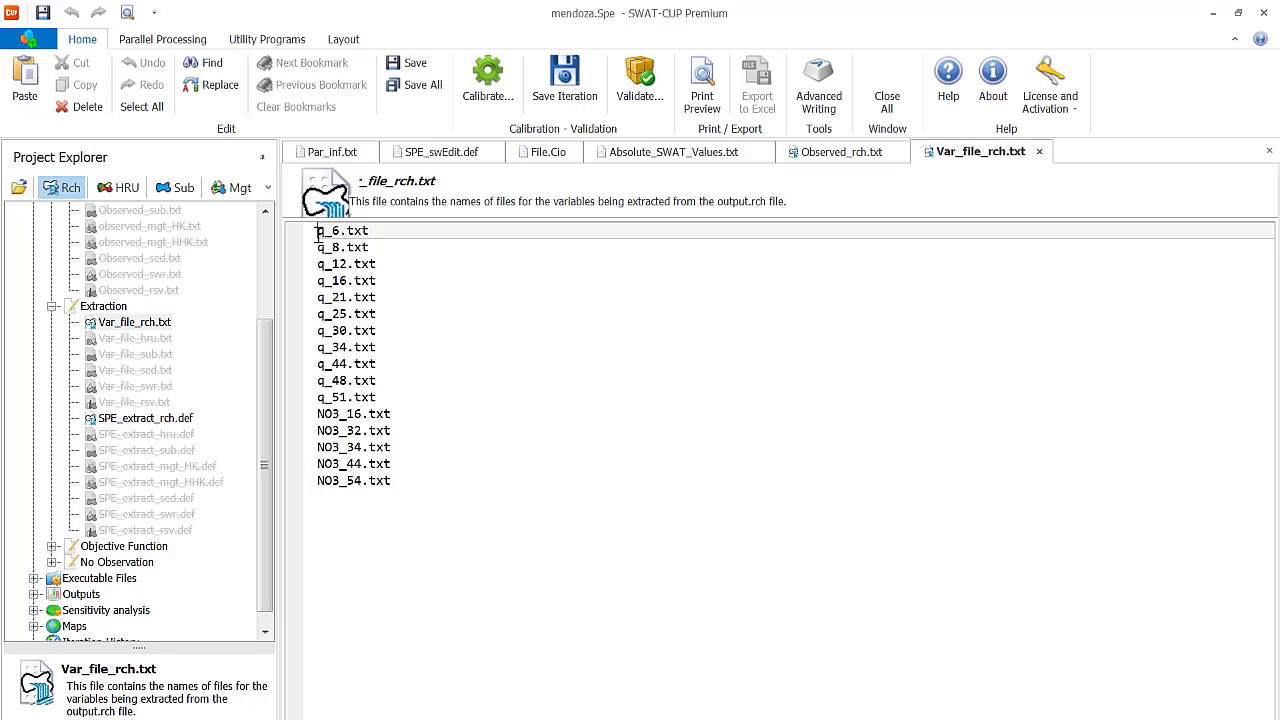
{"action": "key", "text": "ctrl+a"}
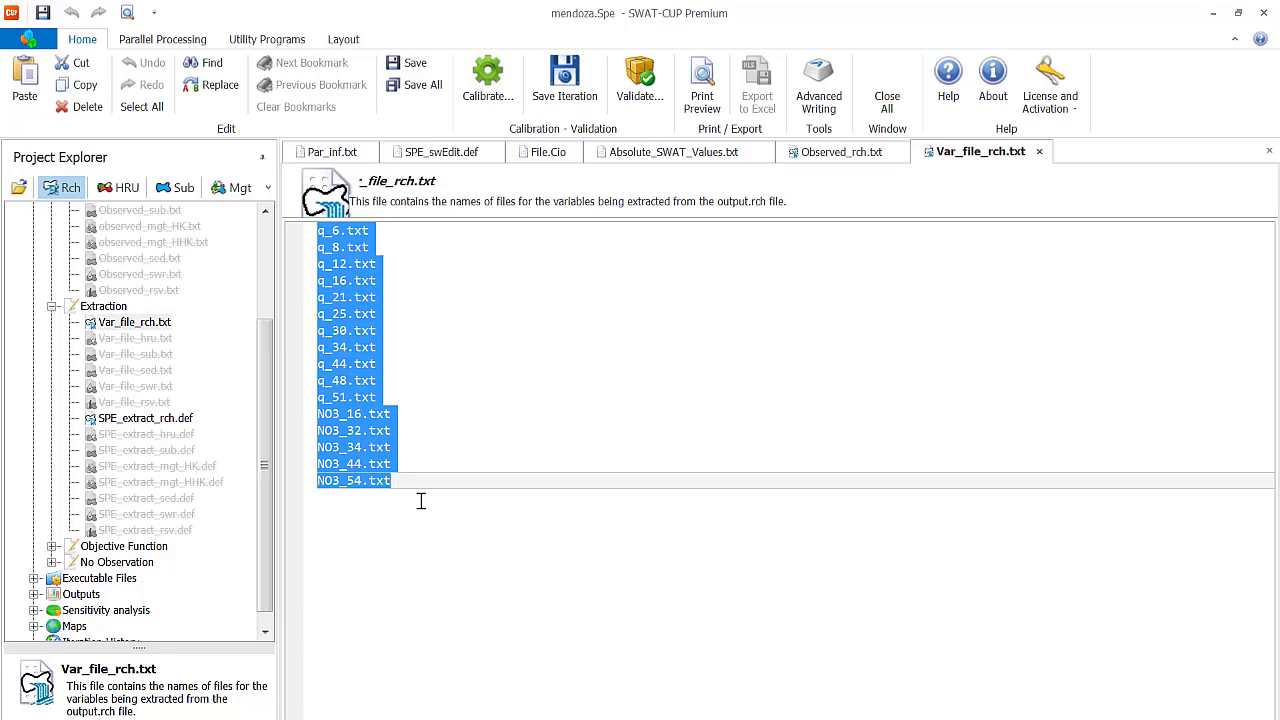
{"action": "left_click", "coordinate": [340, 236]}
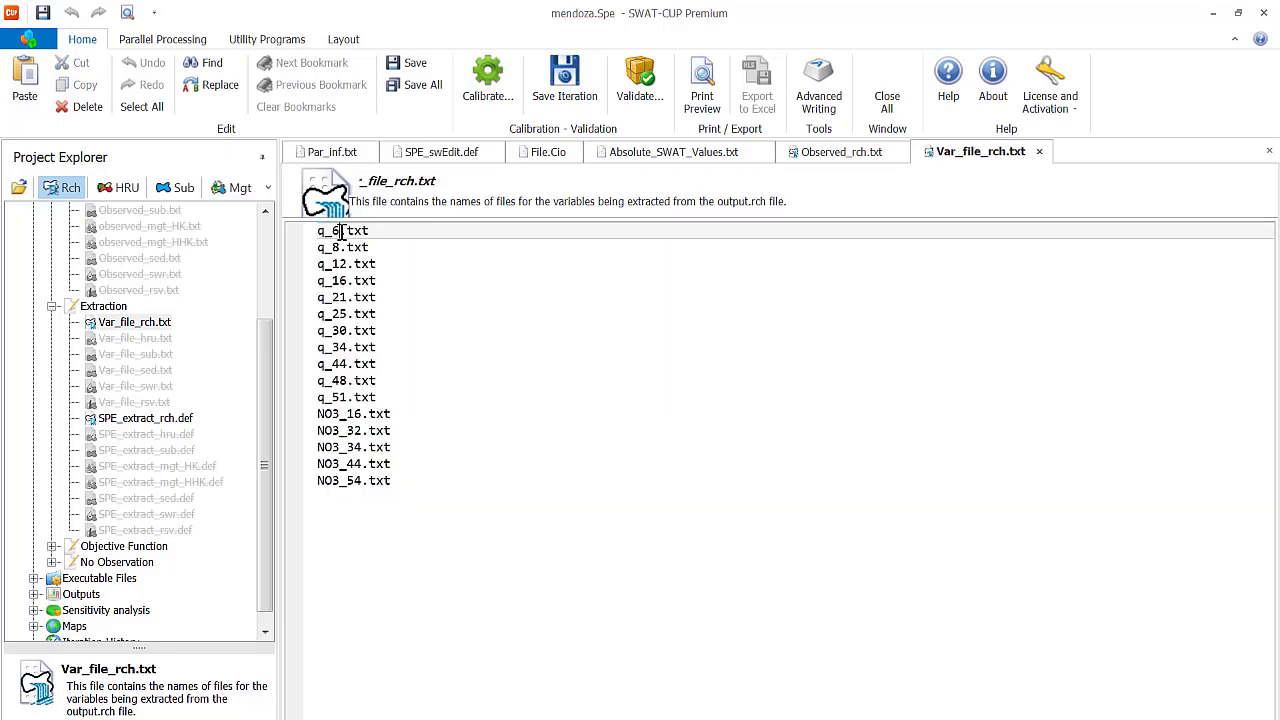
{"action": "left_click_drag", "start_coordinate": [339, 234], "coordinate": [332, 235]}
{"action": "type", "text": "7"}
{"action": "left_click_drag", "start_coordinate": [313, 248], "coordinate": [418, 480]}
{"action": "key", "text": "Delete"}
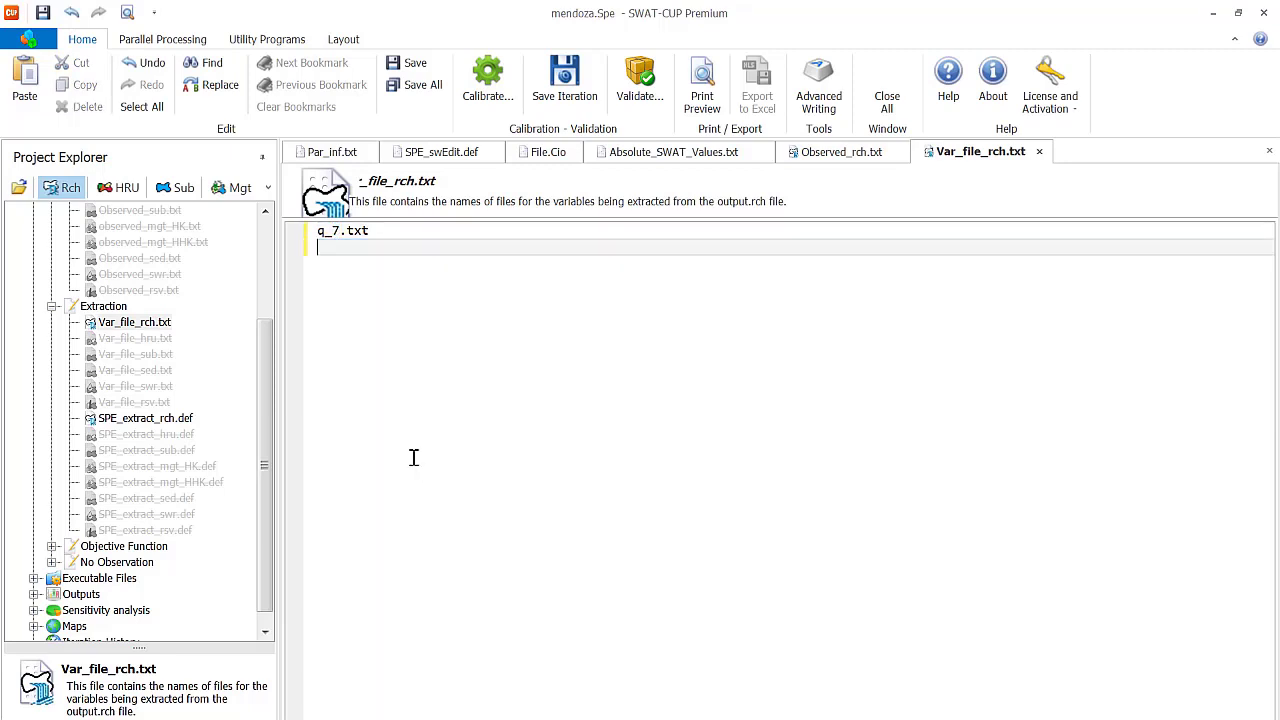
Open SPE_extract_rch.def, set the number of variables to get to 1 and remove variable column 18, keeping column 7
{"action": "double_click", "coordinate": [171, 422]}
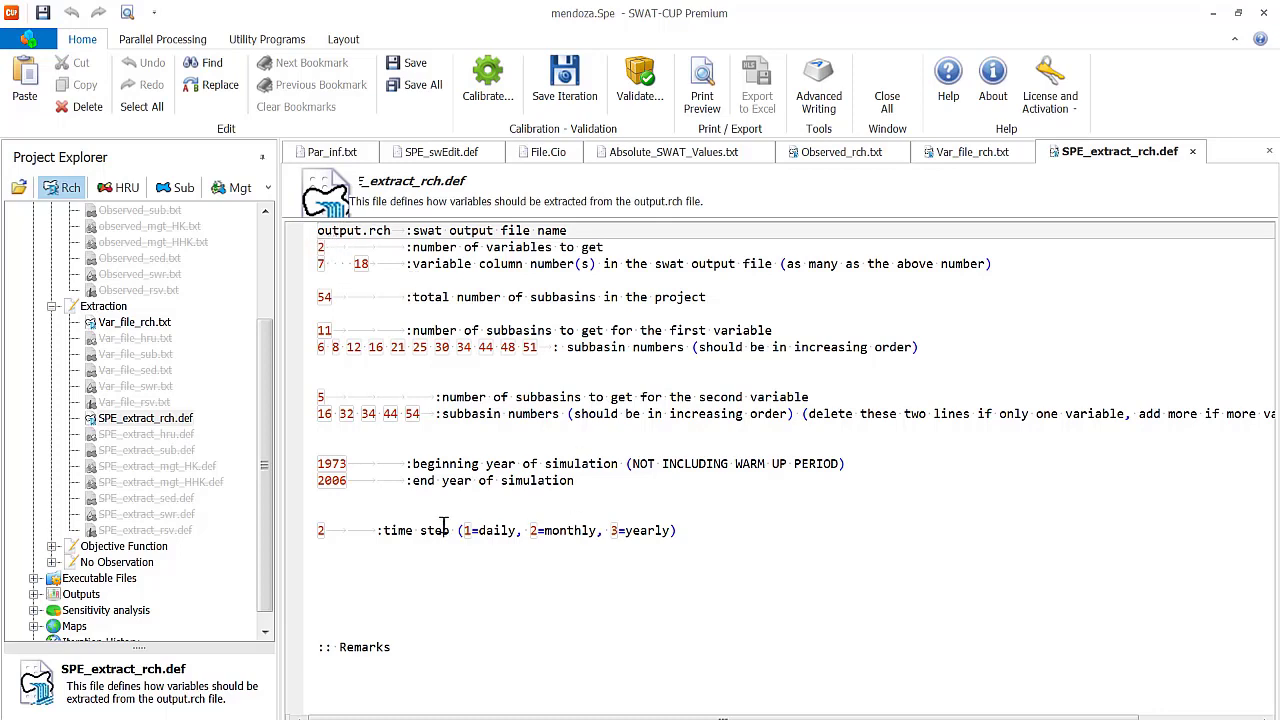
{"action": "left_click", "coordinate": [321, 264]}
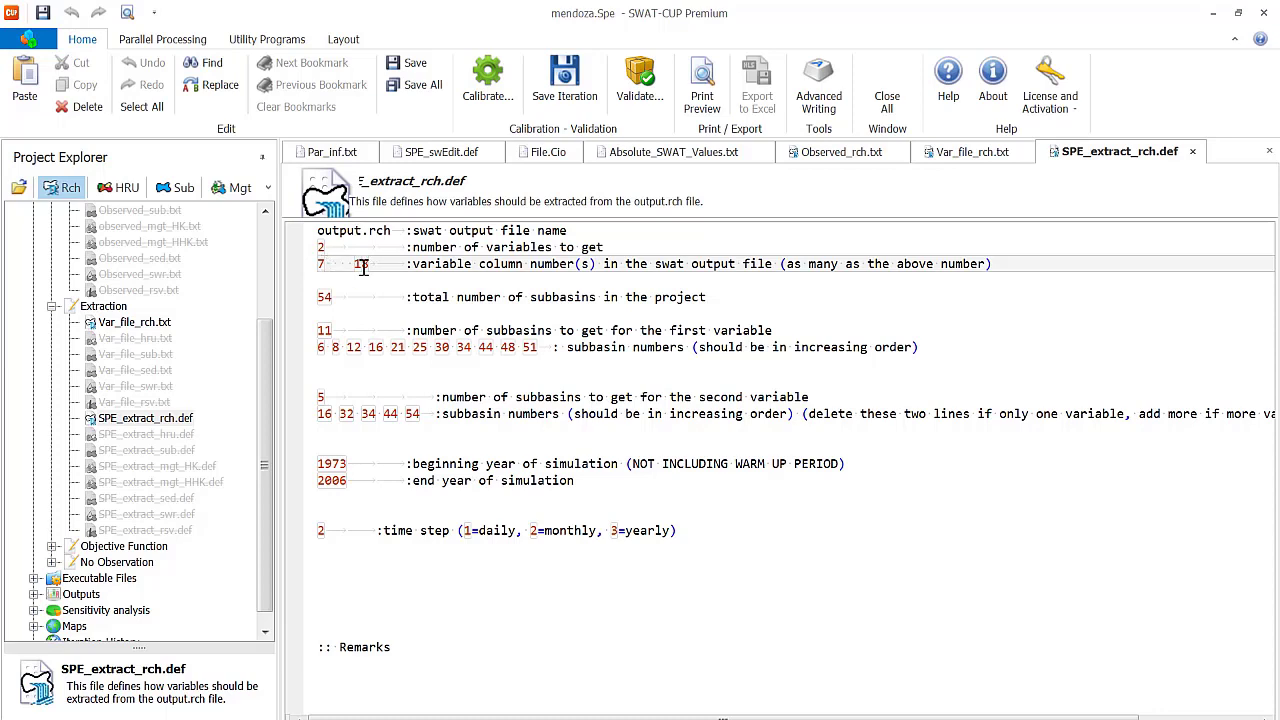
{"action": "left_click", "coordinate": [333, 297]}
{"action": "double_click", "coordinate": [321, 249]}
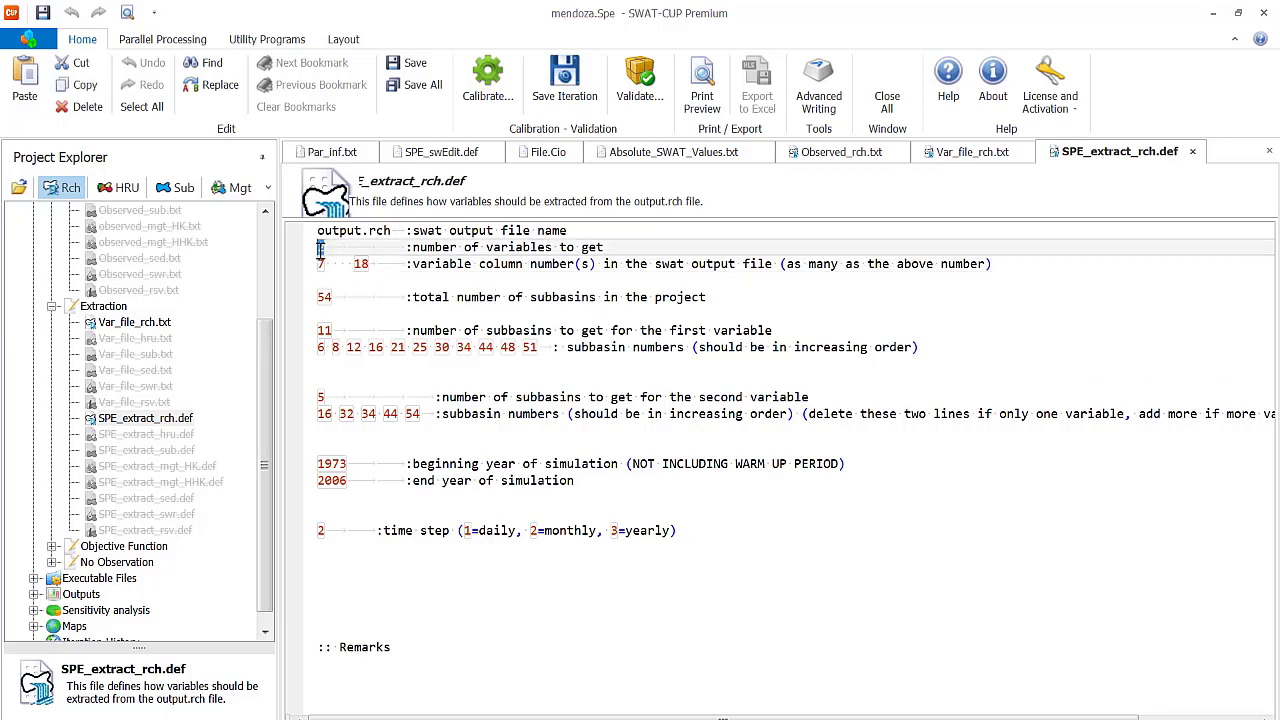
{"action": "type", "text": "1"}
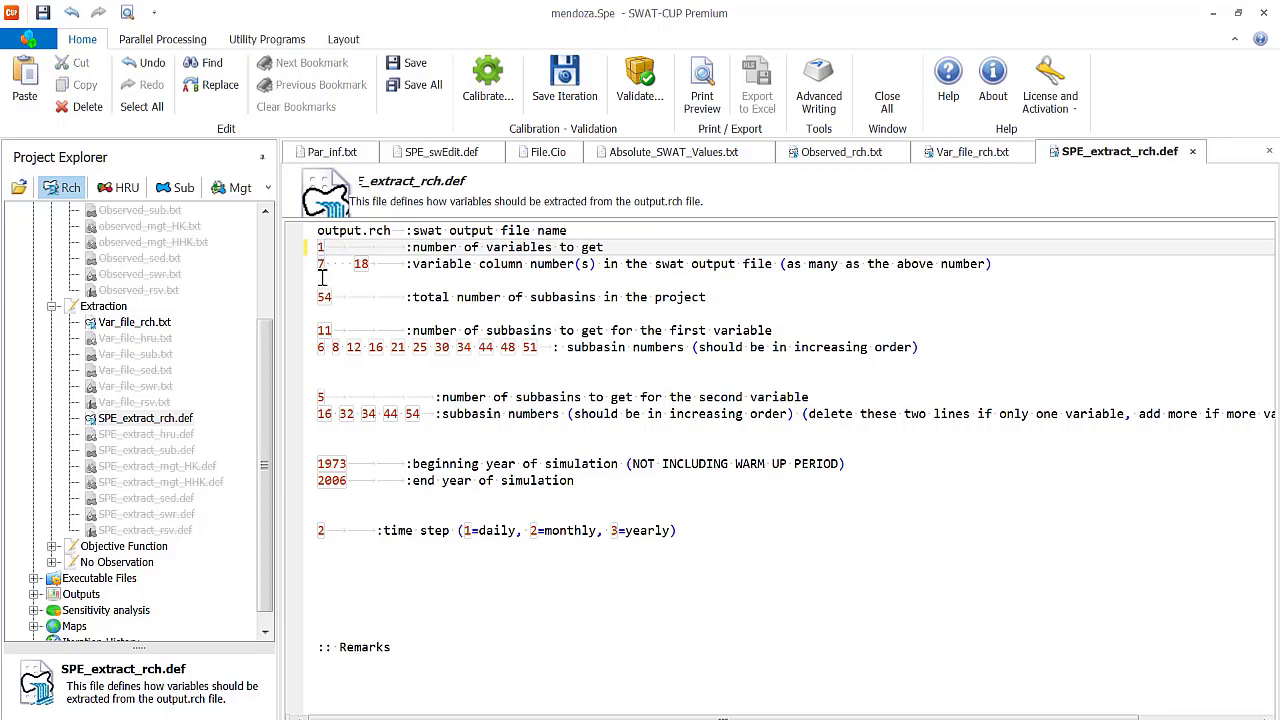
{"action": "double_click", "coordinate": [360, 264]}
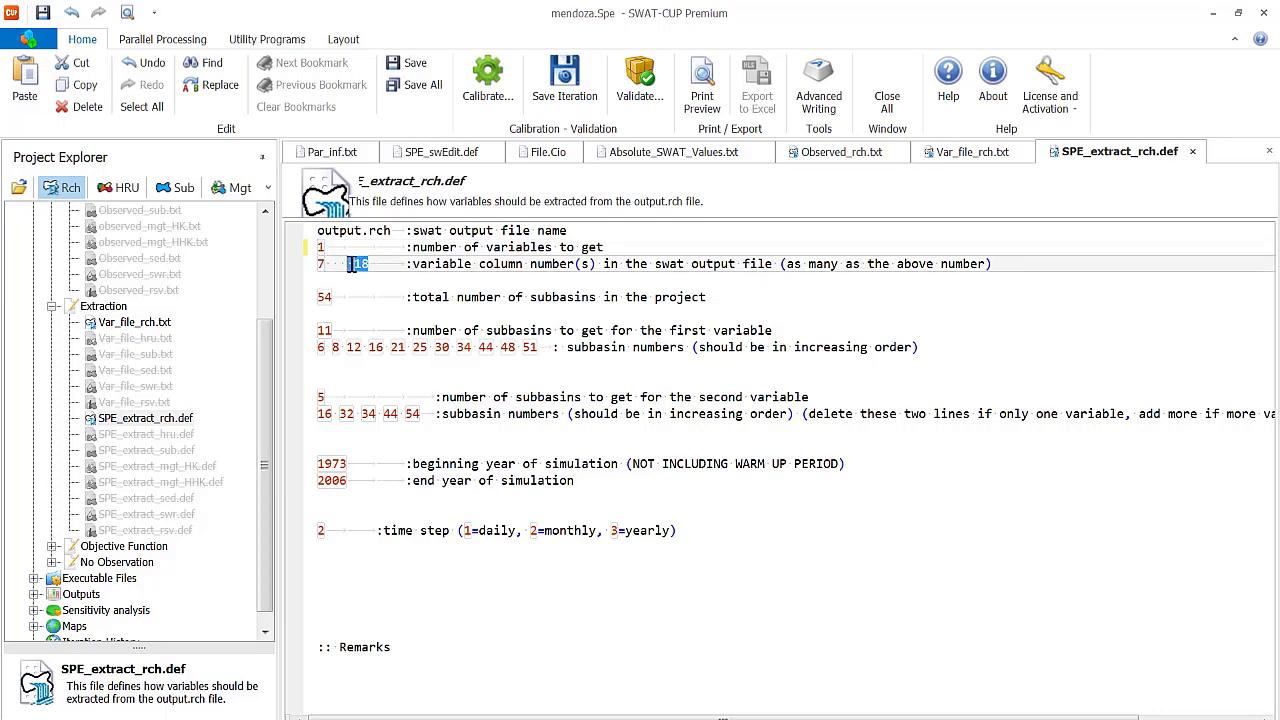
{"action": "key", "text": "Delete"}
Check the subbasin files in the mendoza.Spe.SwatCup project folder and set the total number of subbasins in SPE_extract_rch.def to 17
{"action": "left_click", "coordinate": [461, 719]}
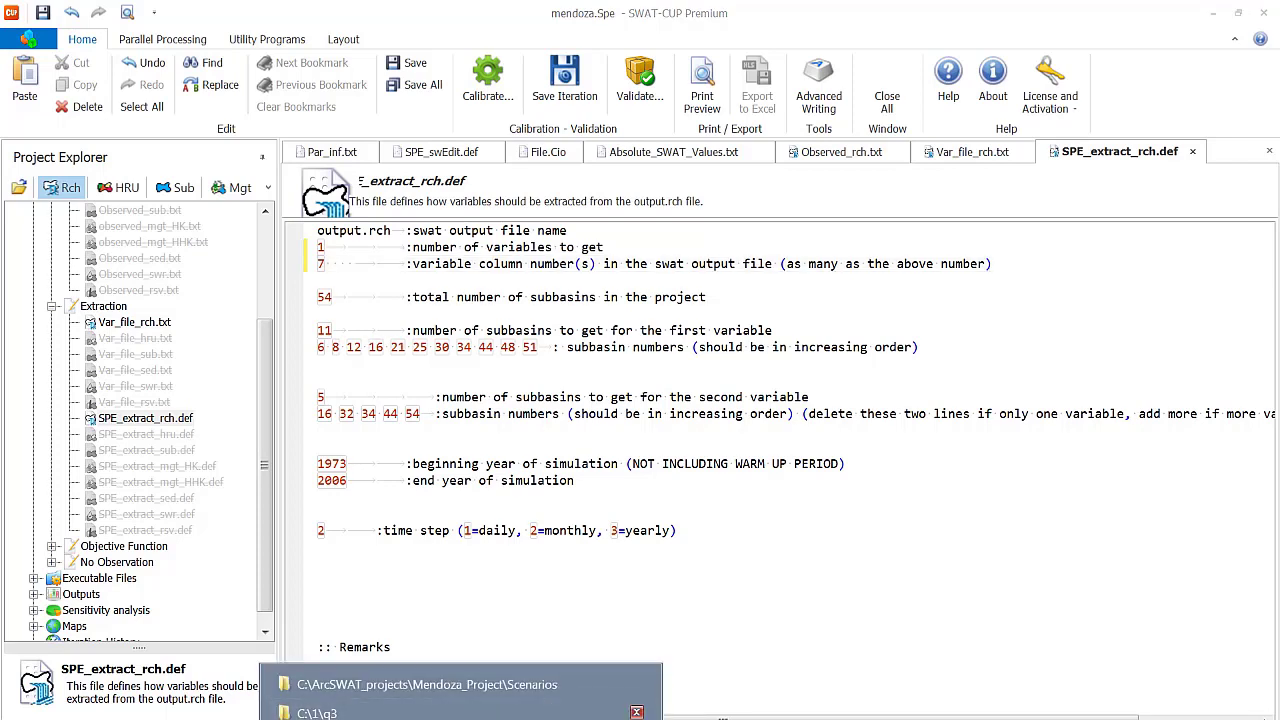
{"action": "left_click", "coordinate": [463, 719]}
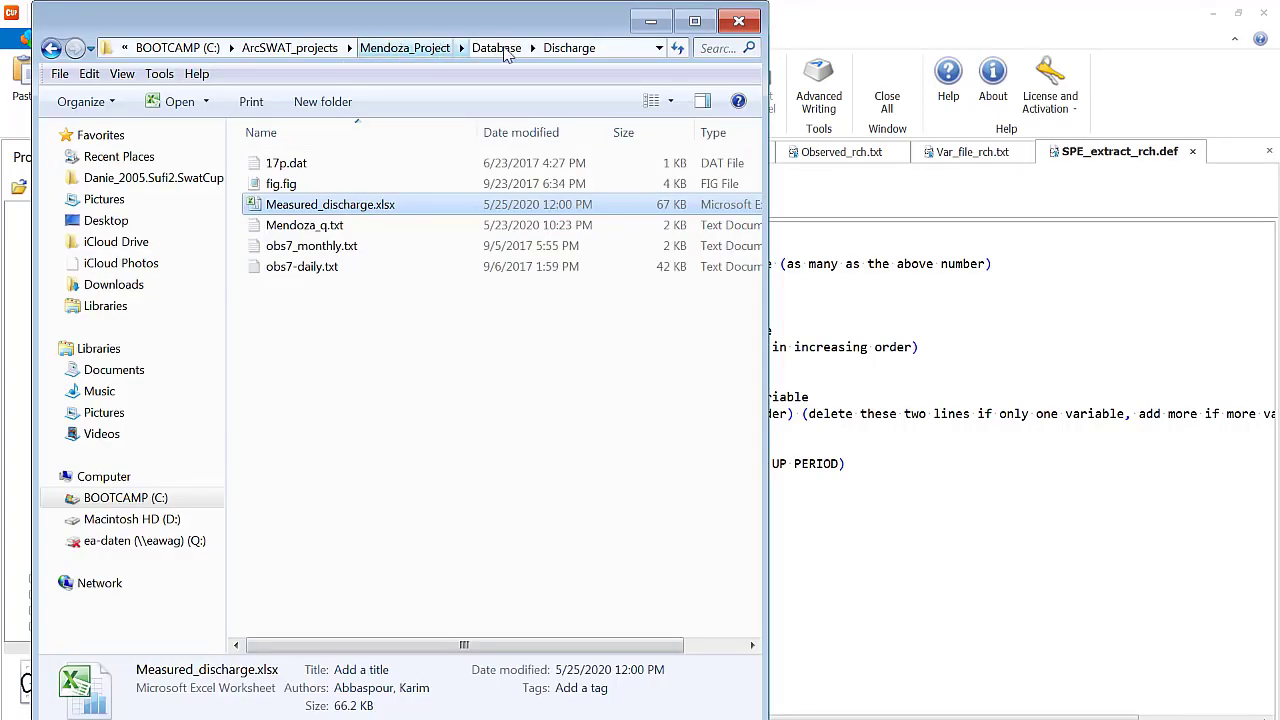
{"action": "left_click", "coordinate": [425, 47]}
{"action": "double_click", "coordinate": [329, 183]}
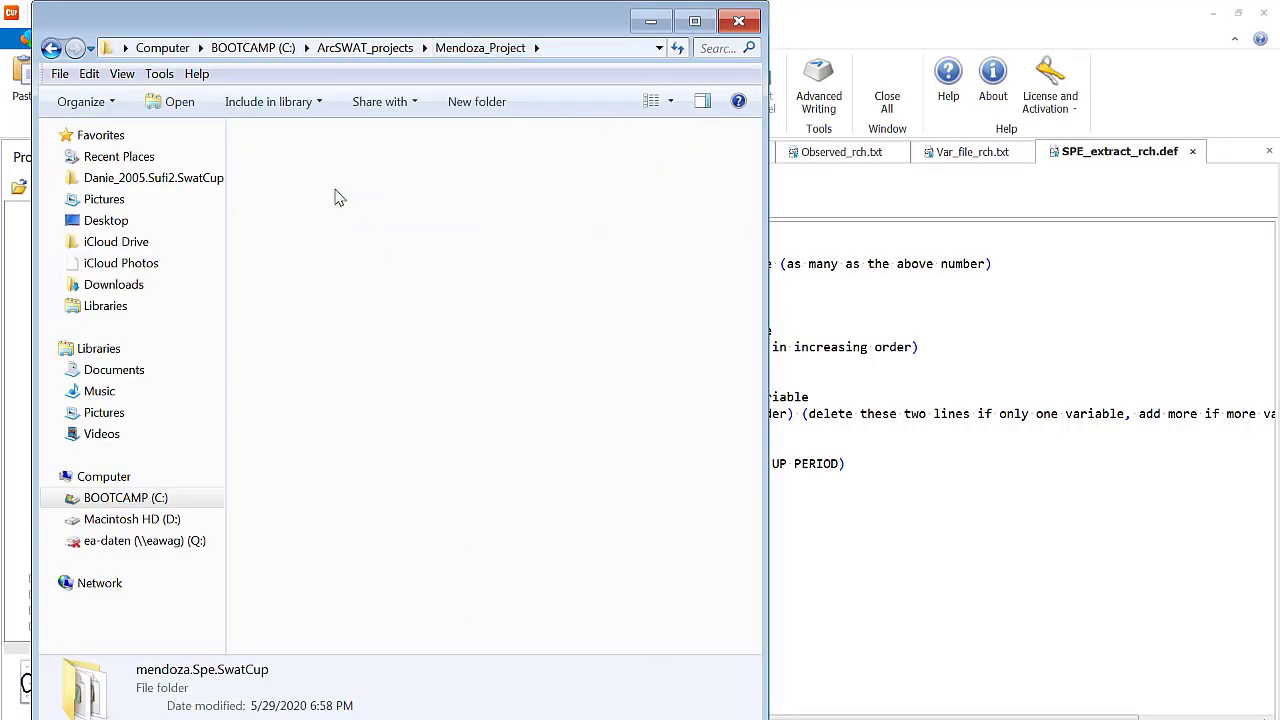
{"action": "left_click_drag", "start_coordinate": [756, 152], "coordinate": [714, 580]}
{"action": "scroll", "coordinate": [335, 482], "scroll_direction": "down", "scroll_amount": 4}
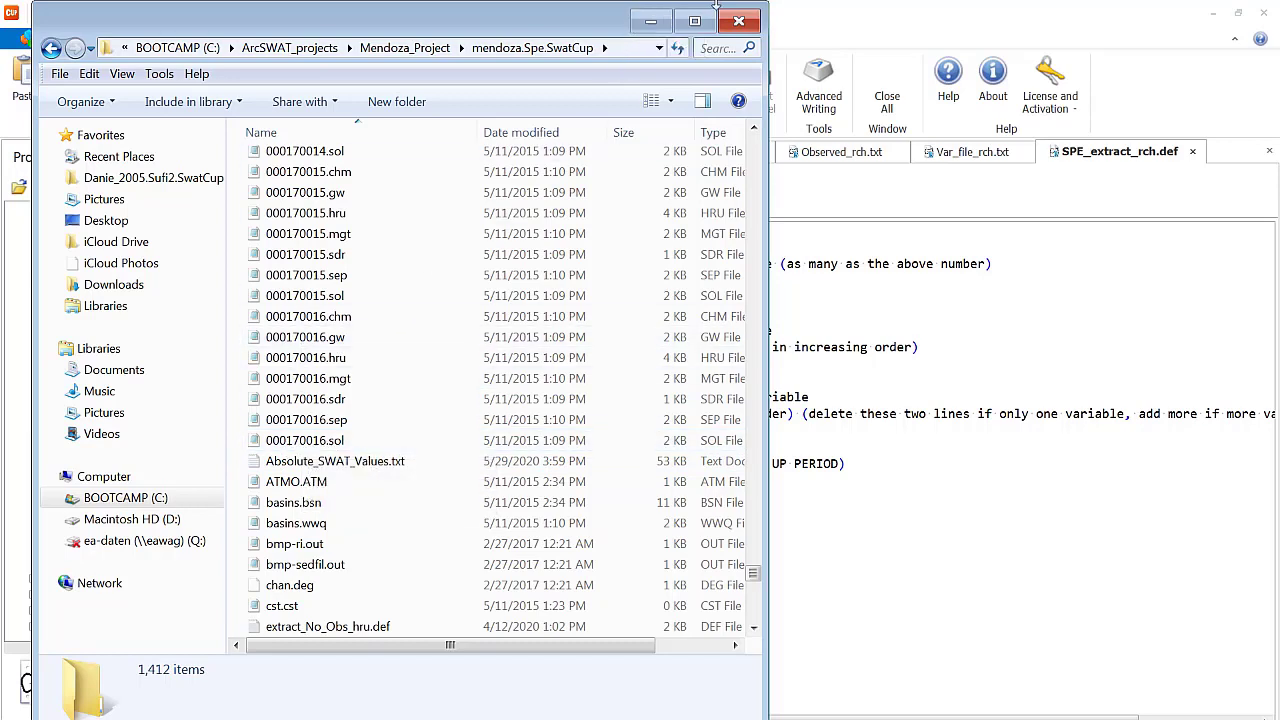
{"action": "left_click", "coordinate": [651, 24]}
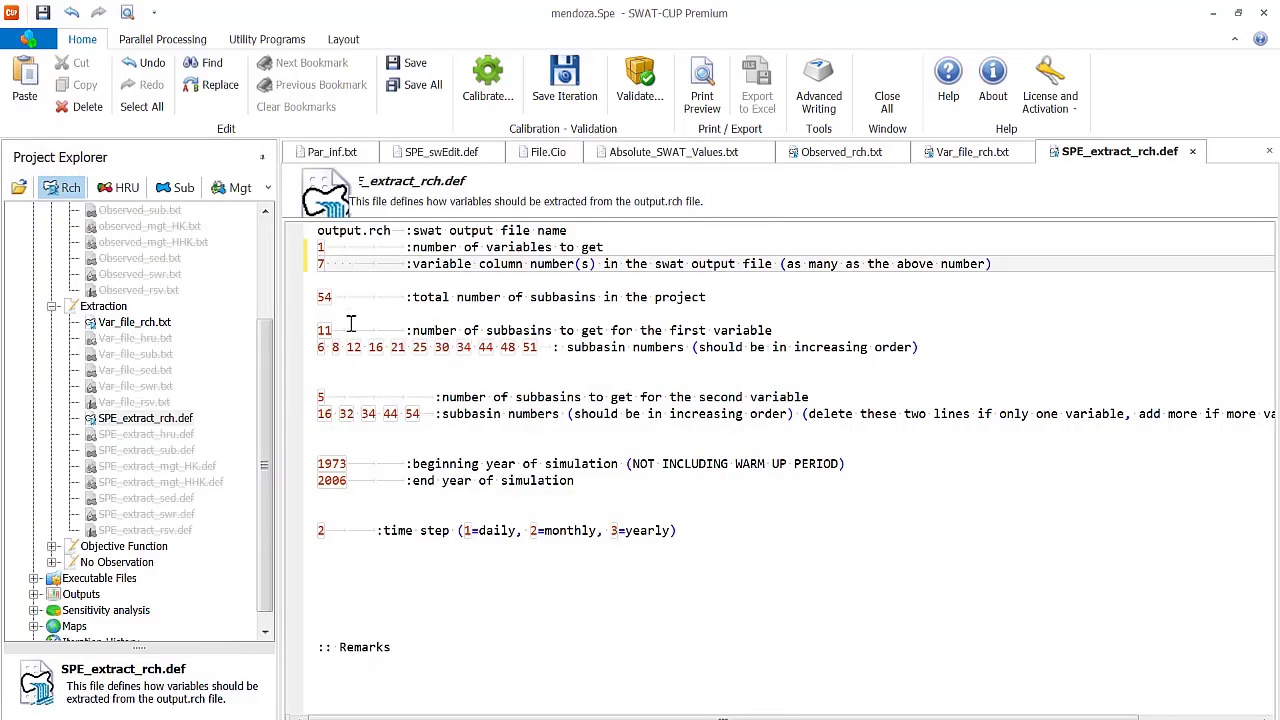
{"action": "double_click", "coordinate": [325, 297]}
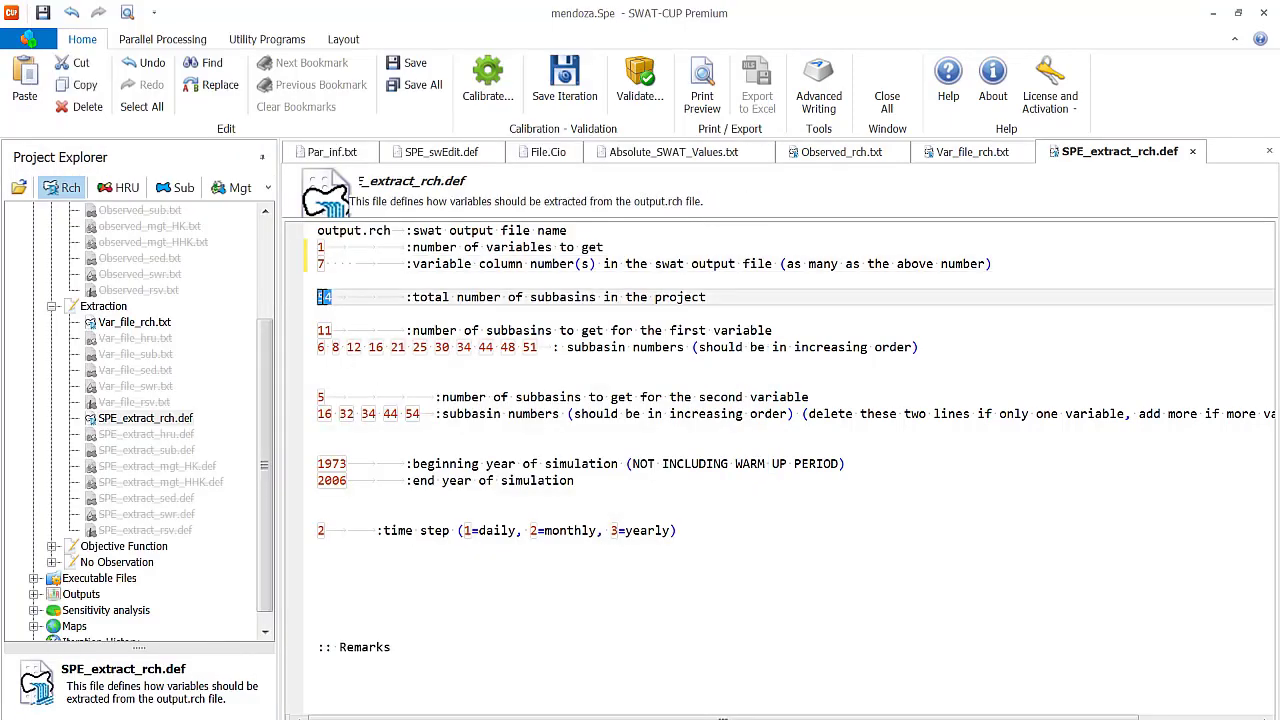
{"action": "key", "text": "Delete"}
Set the number of subbasins for the first variable to 1 and its subbasin number to 7
{"action": "double_click", "coordinate": [330, 330]}
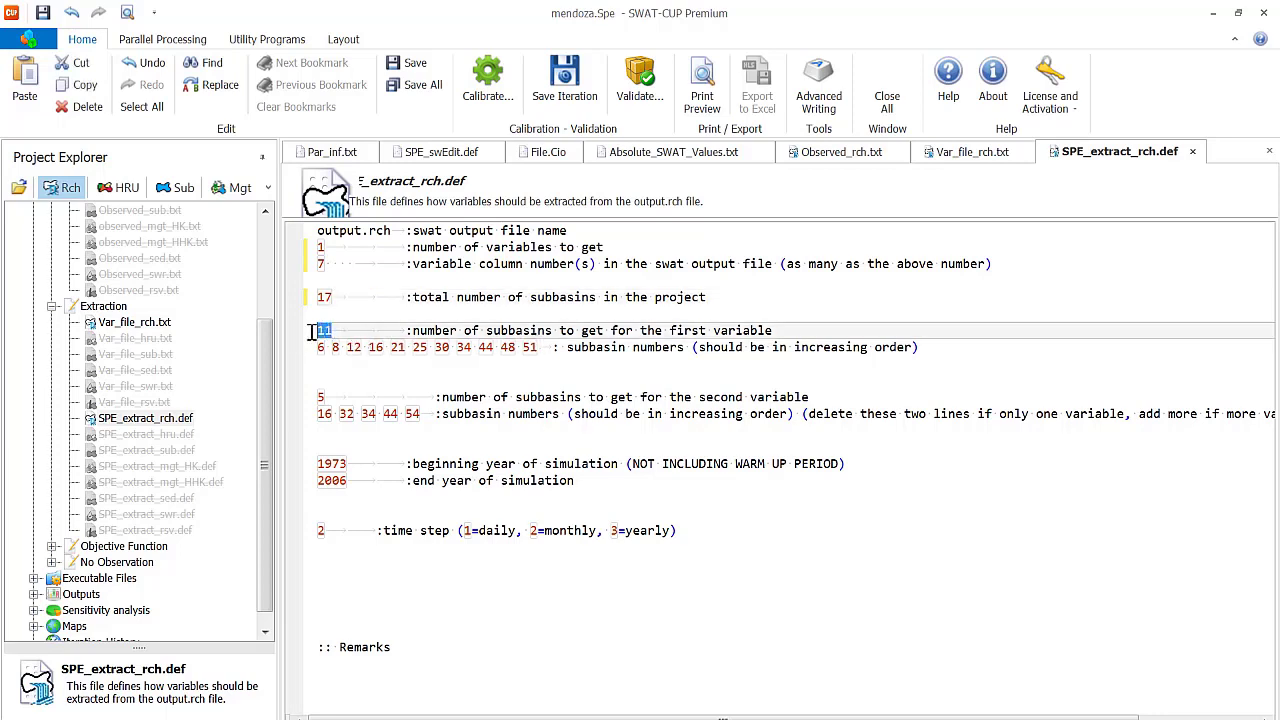
{"action": "type", "text": "1"}
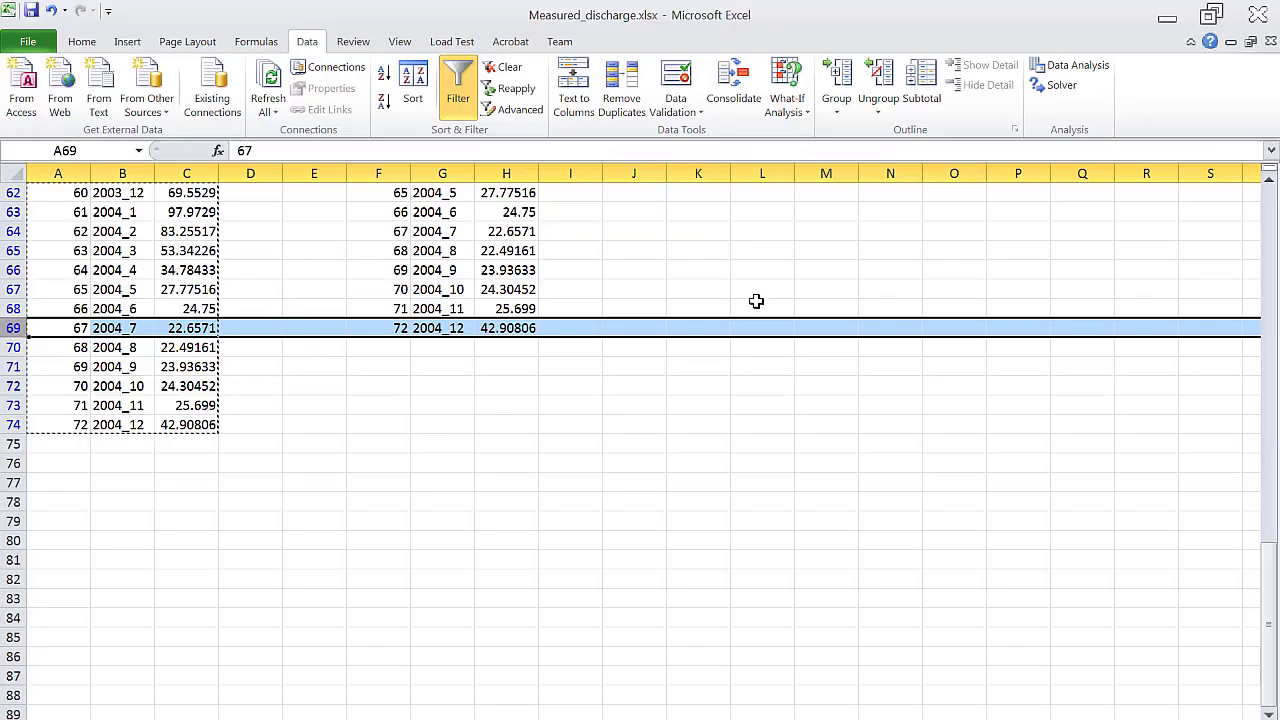
{"action": "left_click_drag", "start_coordinate": [1265, 565], "coordinate": [1266, 365]}
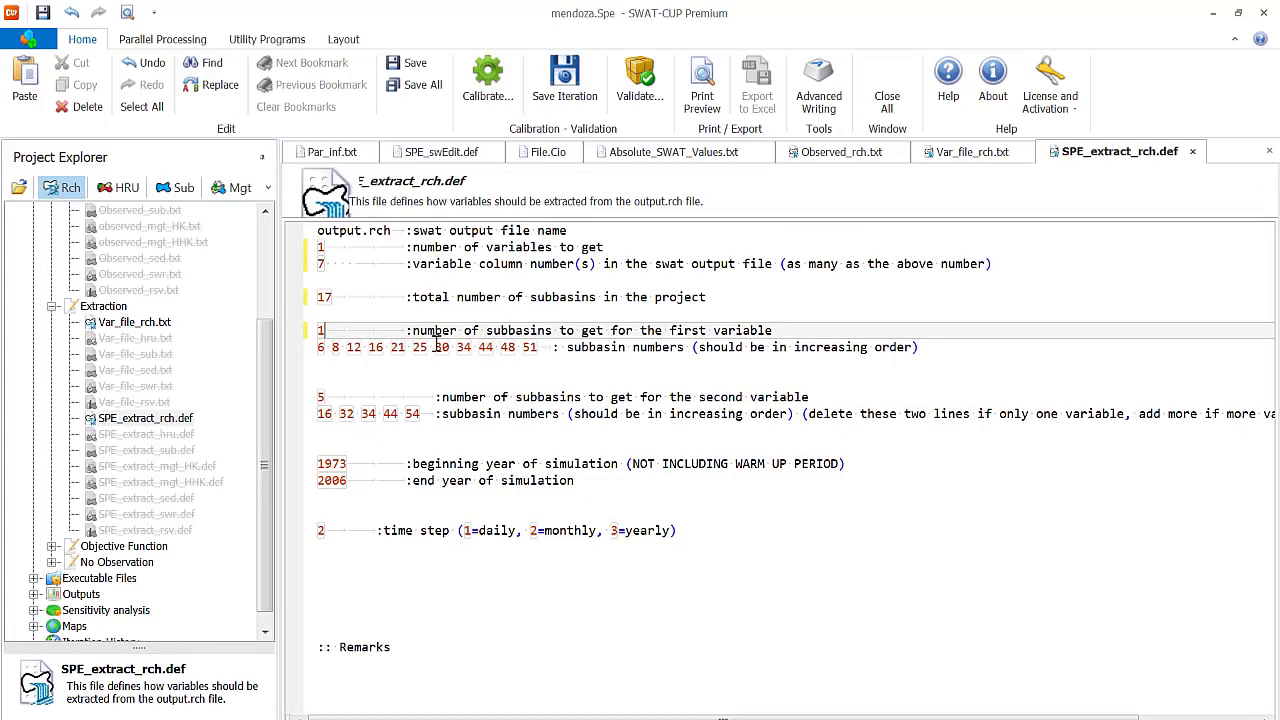
{"action": "left_click_drag", "start_coordinate": [317, 348], "coordinate": [540, 347]}
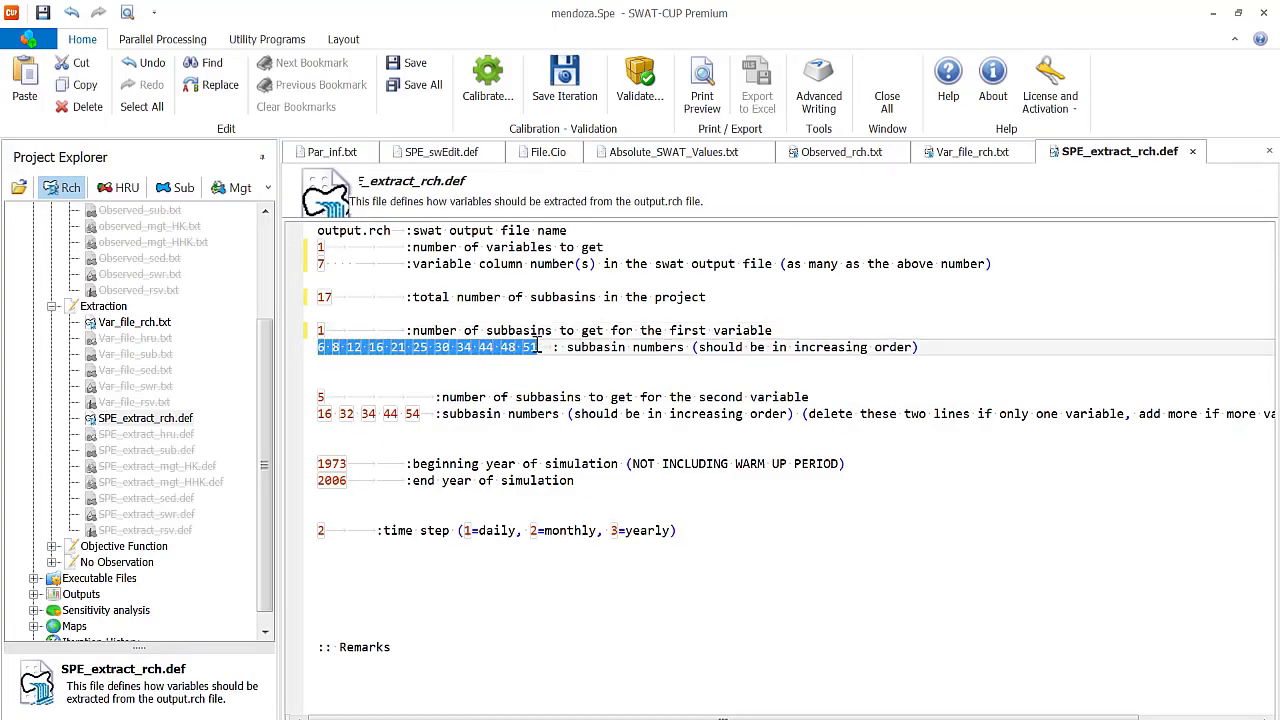
{"action": "type", "text": "7"}
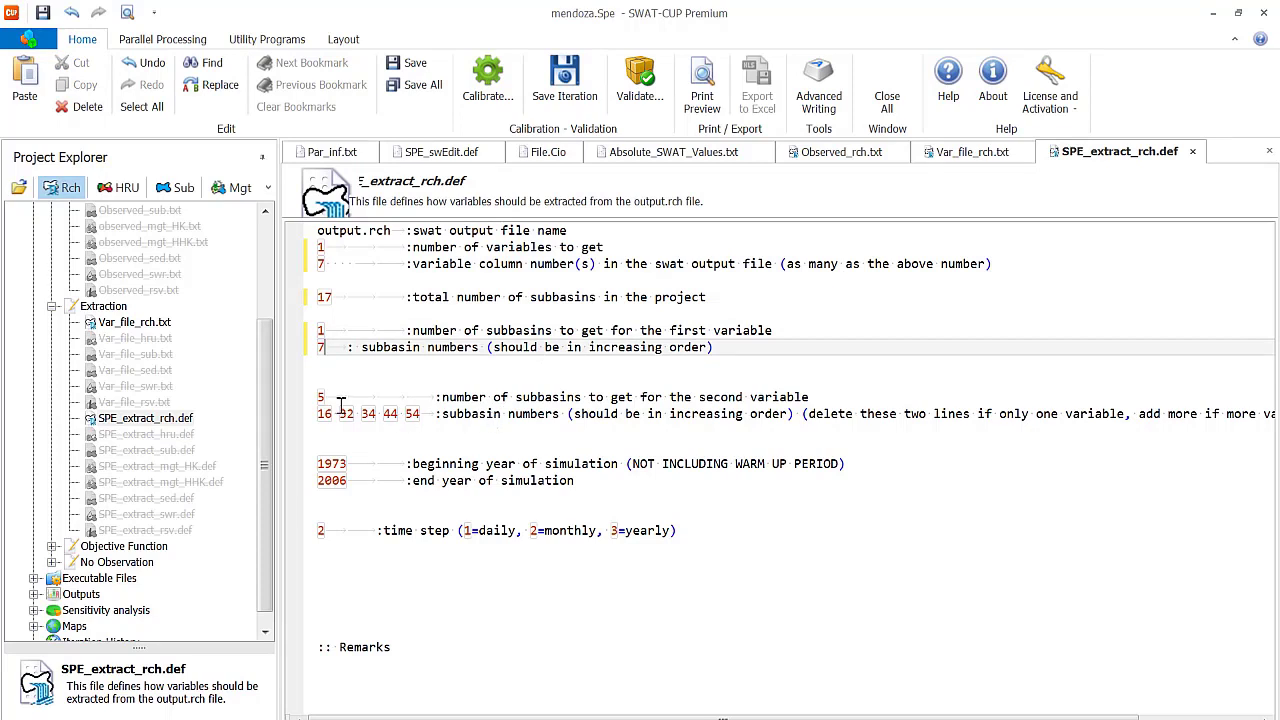
Duplicate the two second-variable subbasin lines above the simulation years in SPE_extract_rch.def
{"action": "left_click_drag", "start_coordinate": [320, 397], "coordinate": [1259, 431]}
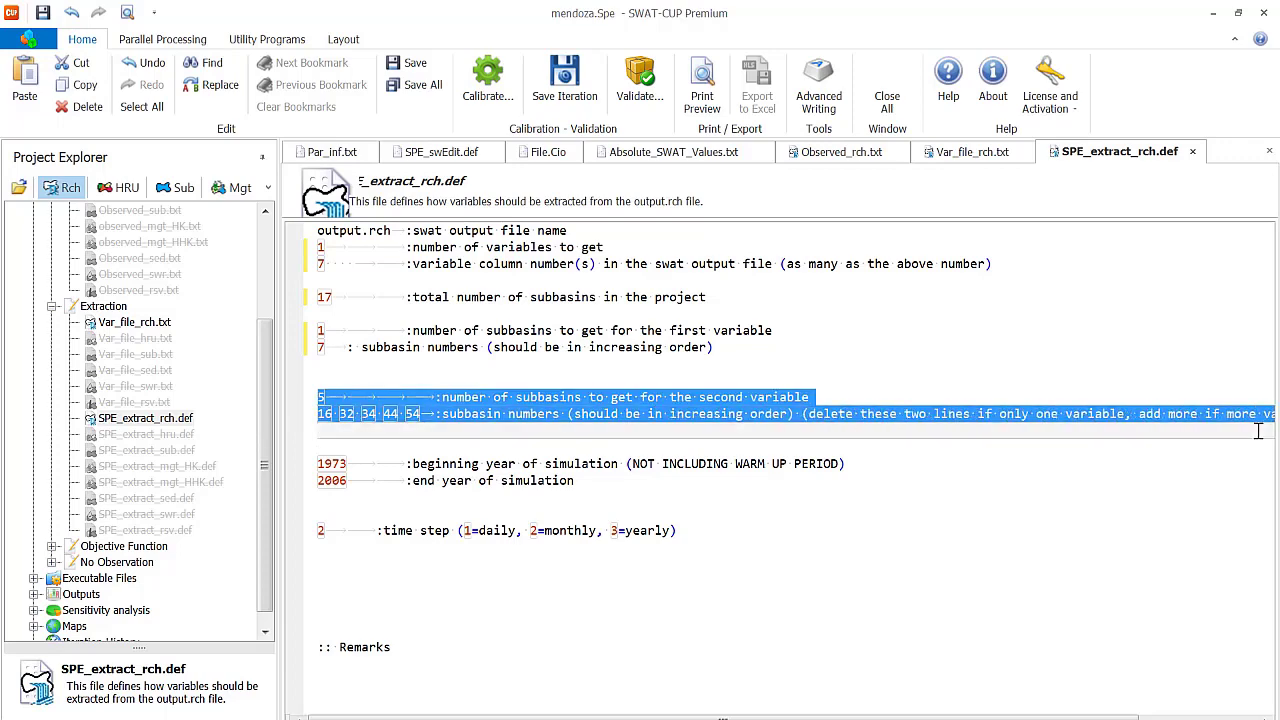
{"action": "left_click", "coordinate": [483, 445]}
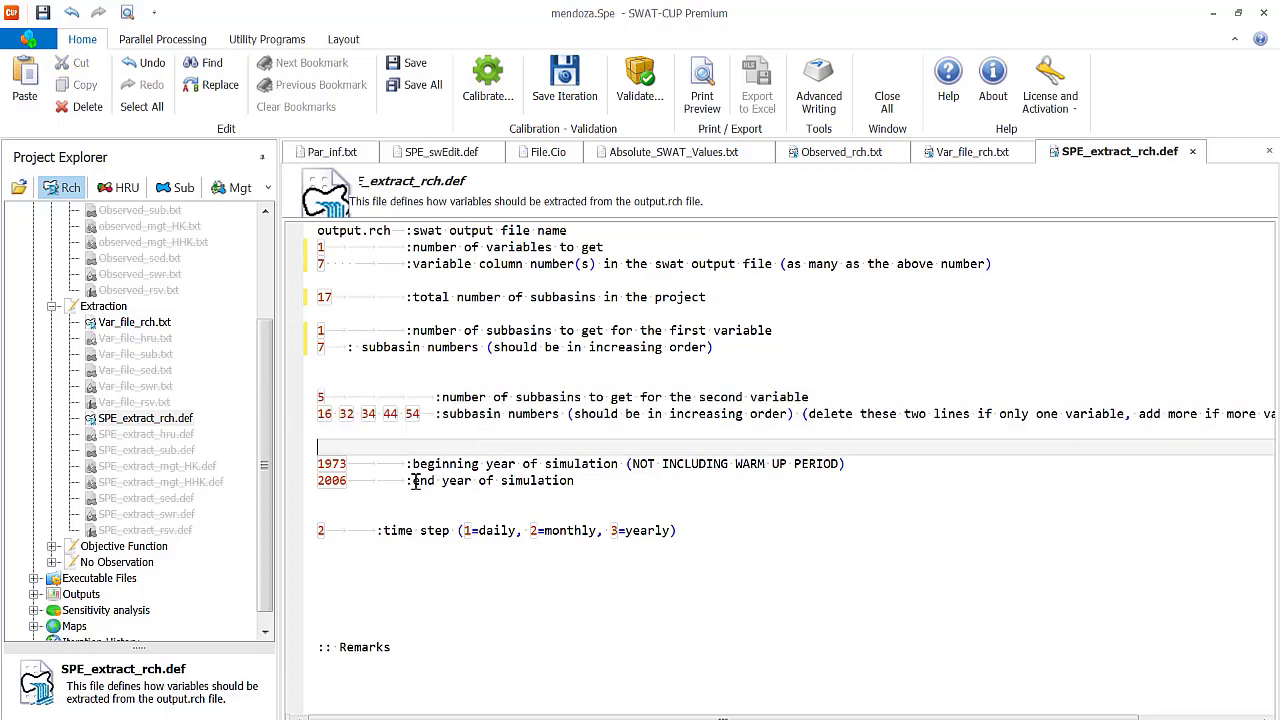
{"action": "key", "text": "Return"}
{"action": "key", "text": "Return"}
{"action": "key", "text": "Up"}
{"action": "key", "text": "Up"}
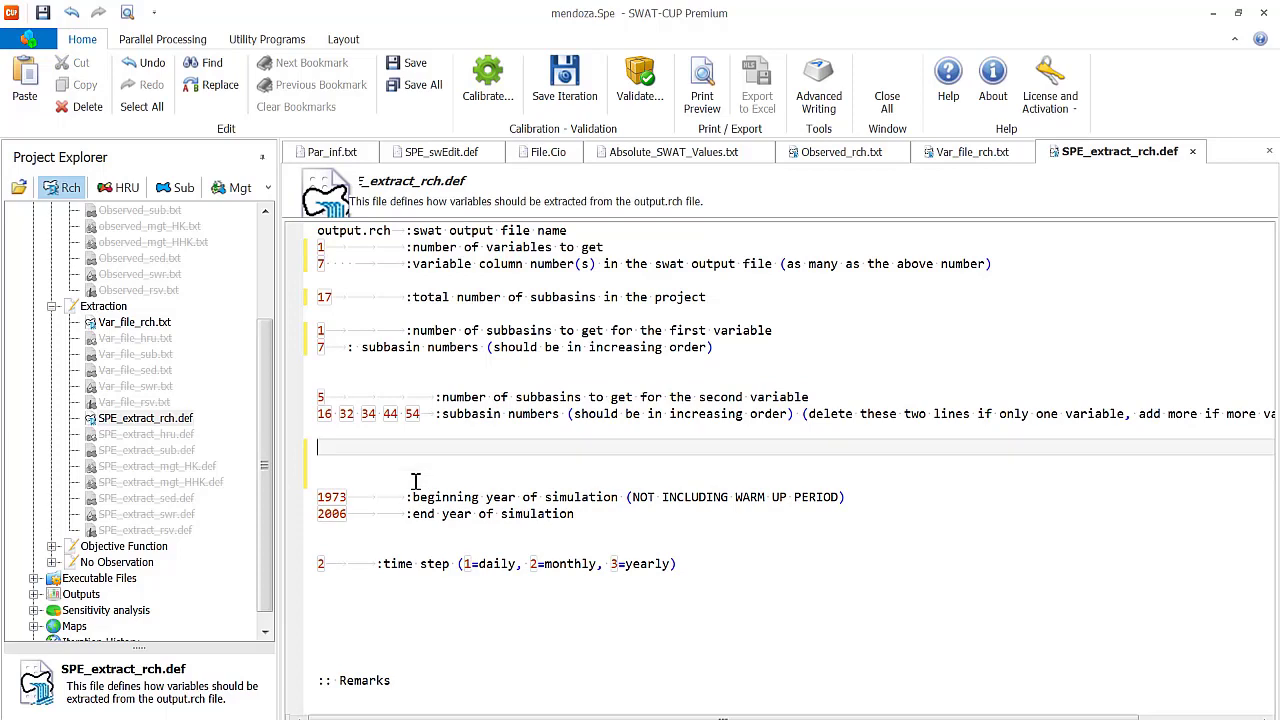
{"action": "key", "text": "ctrl+v"}
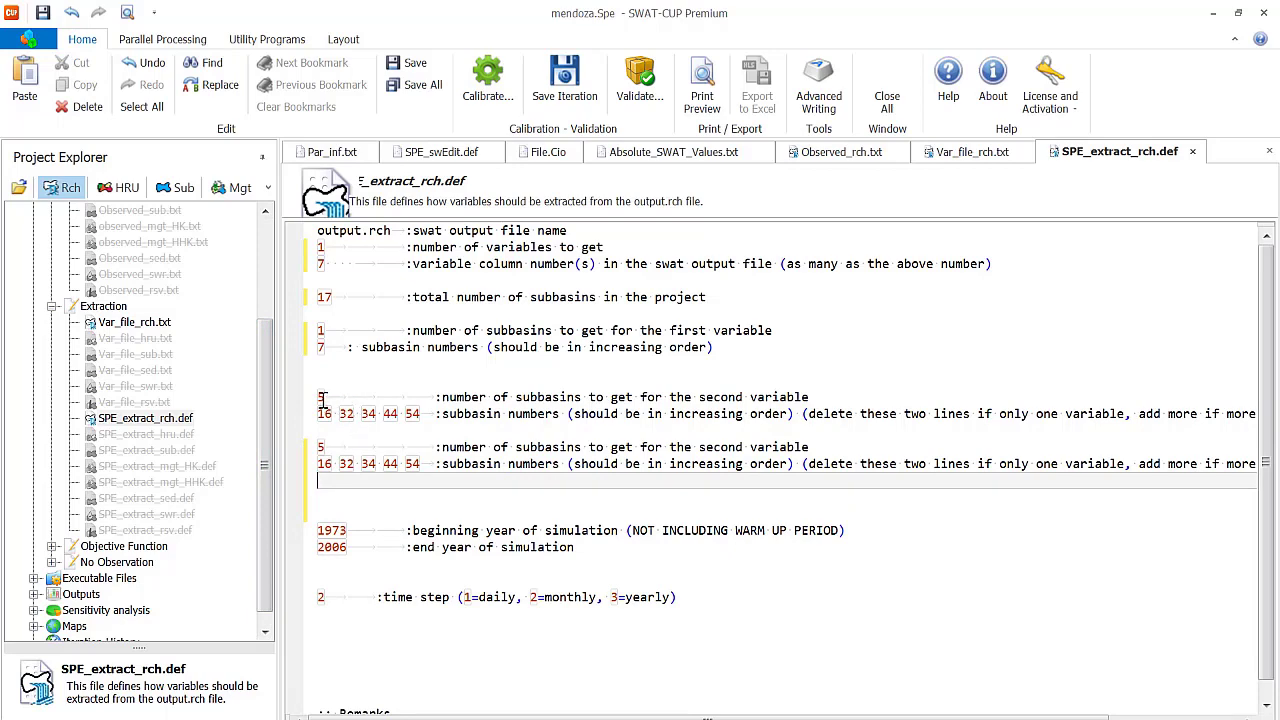
Delete all second-variable subbasin lines and the surplus blank lines above the beginning year of simulation
{"action": "left_click_drag", "start_coordinate": [318, 397], "coordinate": [775, 492]}
{"action": "key", "text": "Delete"}
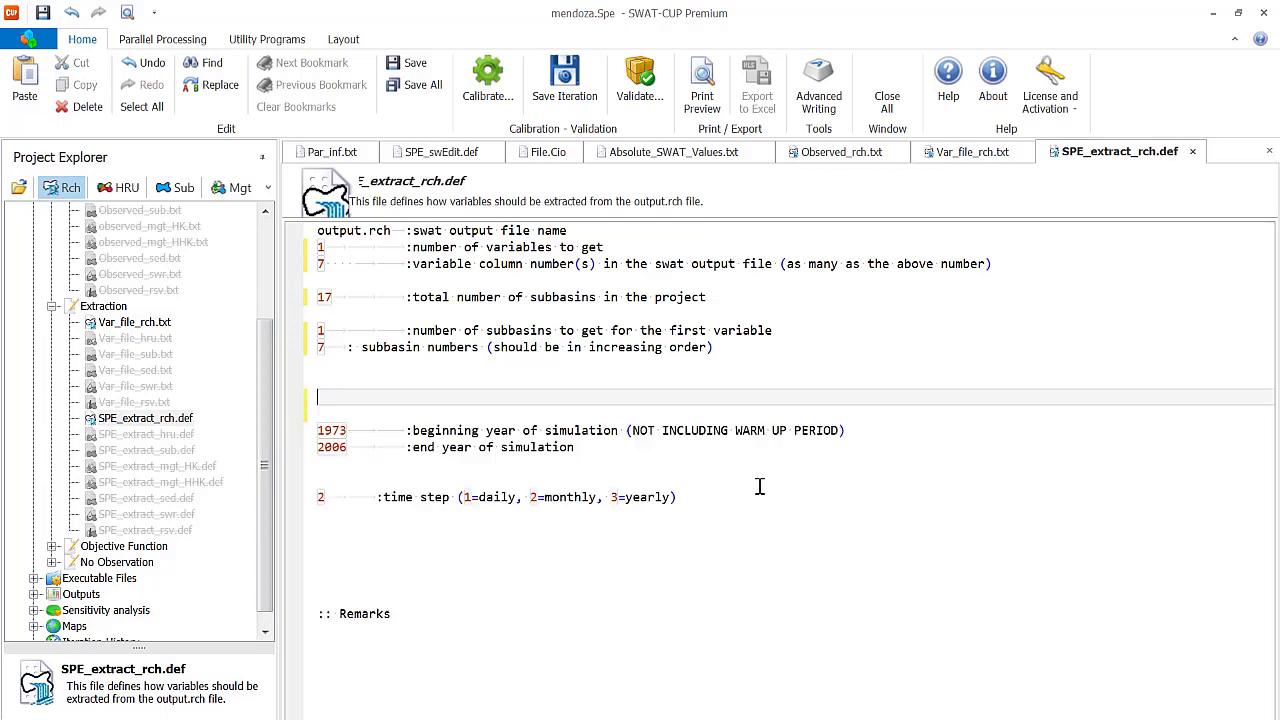
{"action": "key", "text": "BackSpace"}
{"action": "key", "text": "BackSpace"}
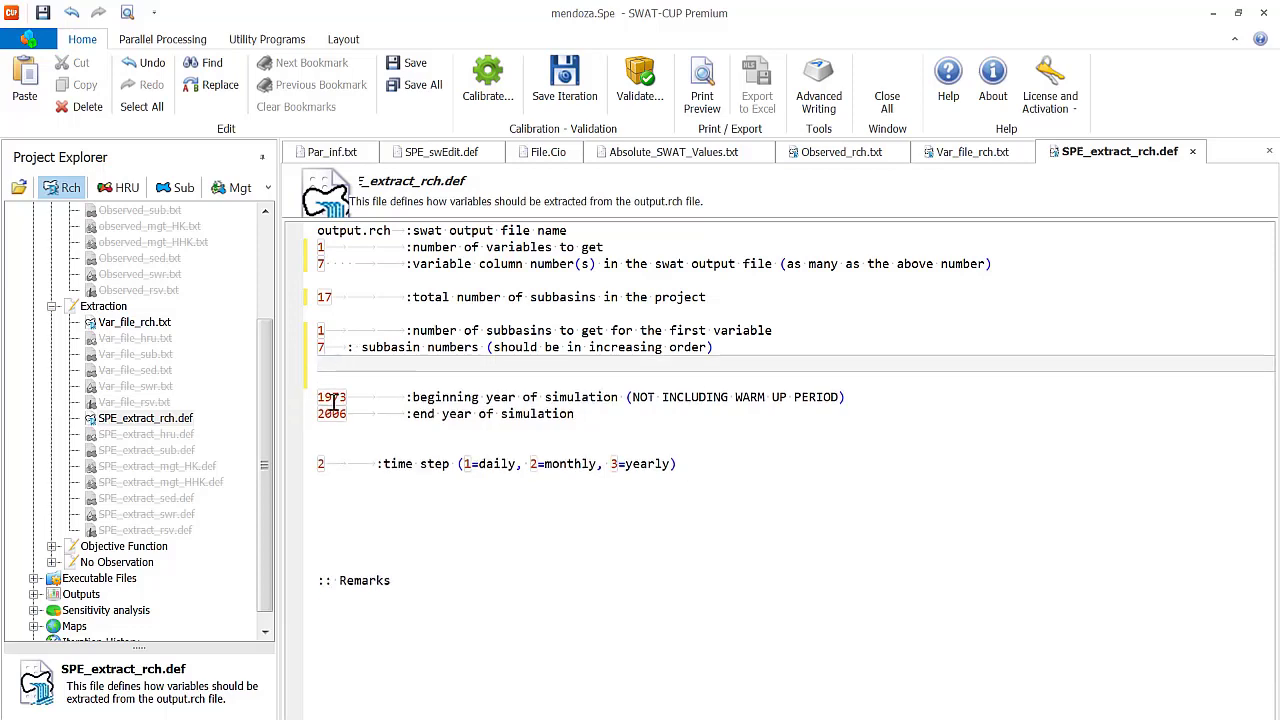
Check the simulation years in File.Cio and set SPE_extract_rch.def's beginning year to 1999 and end year to 2004
{"action": "left_click_drag", "start_coordinate": [347, 397], "coordinate": [340, 397]}
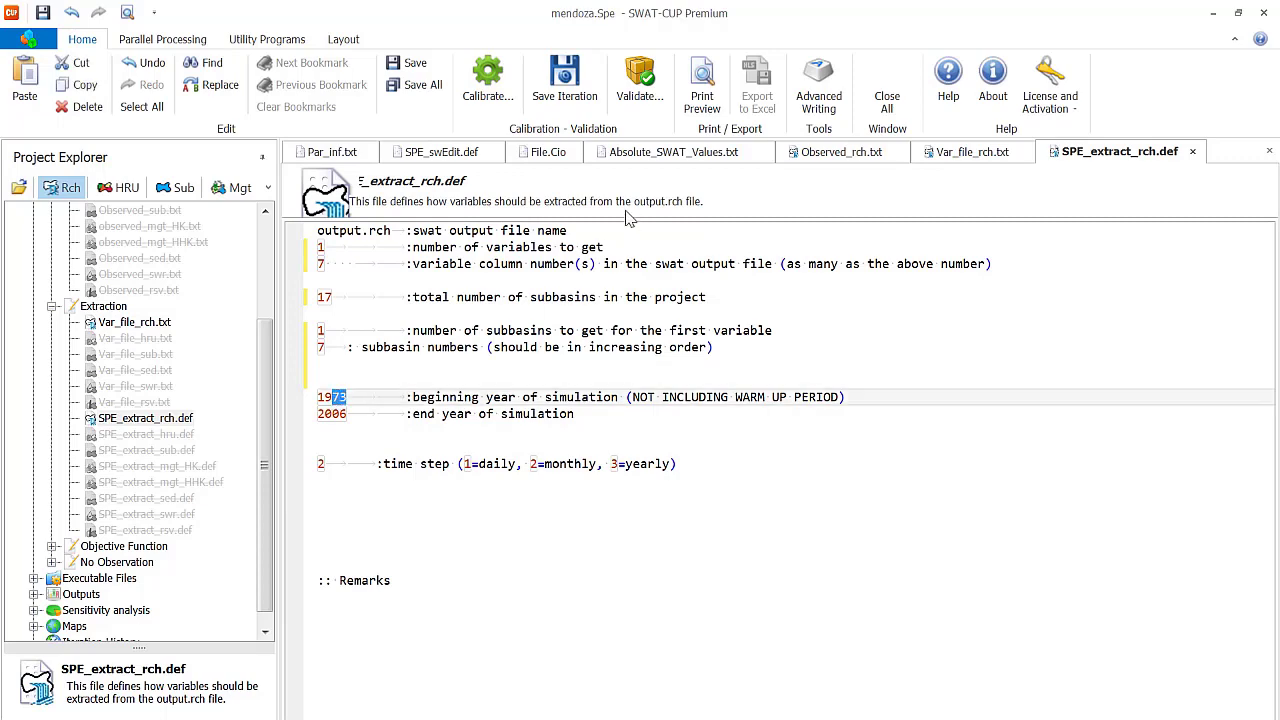
{"action": "left_click", "coordinate": [533, 154]}
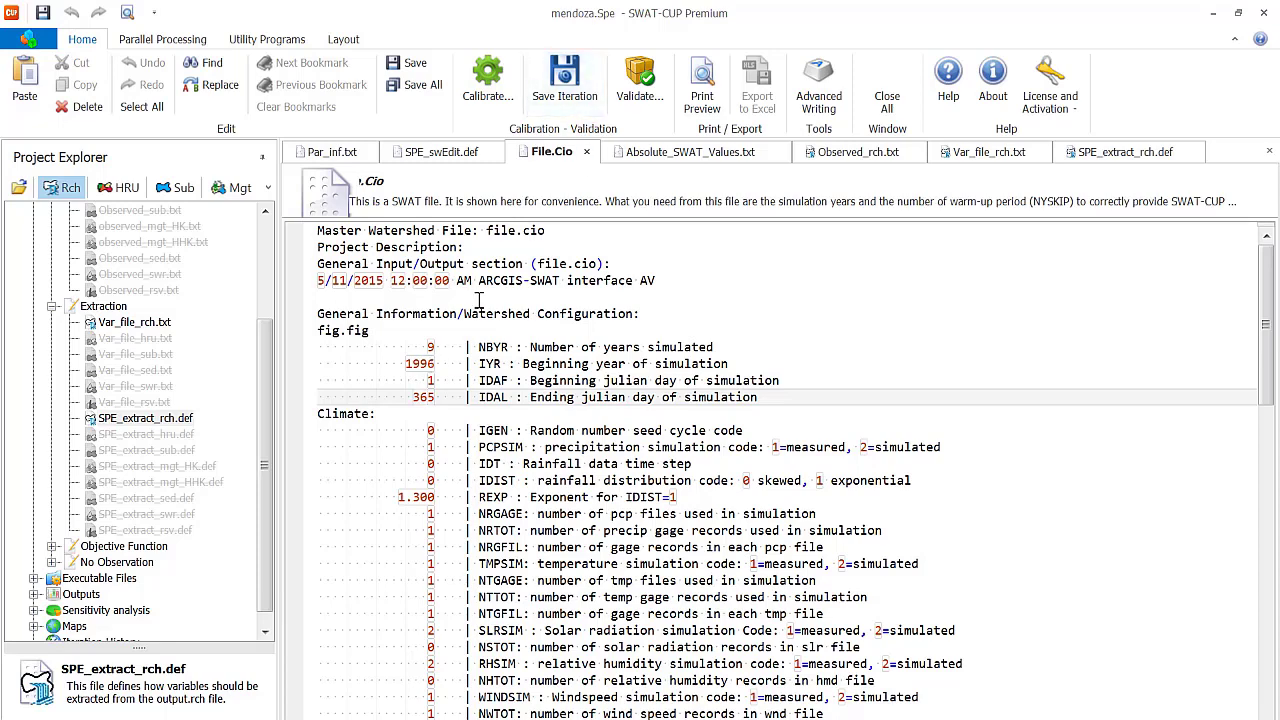
{"action": "left_click", "coordinate": [886, 158]}
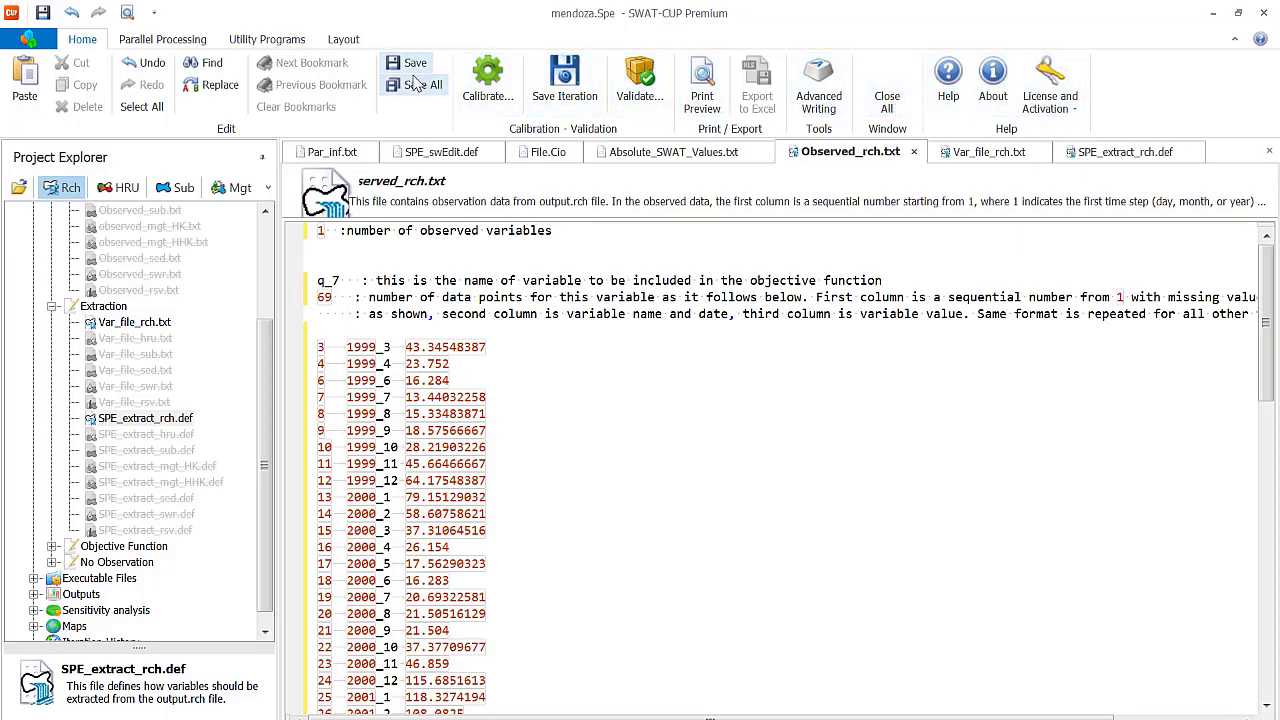
{"action": "left_click", "coordinate": [1093, 158]}
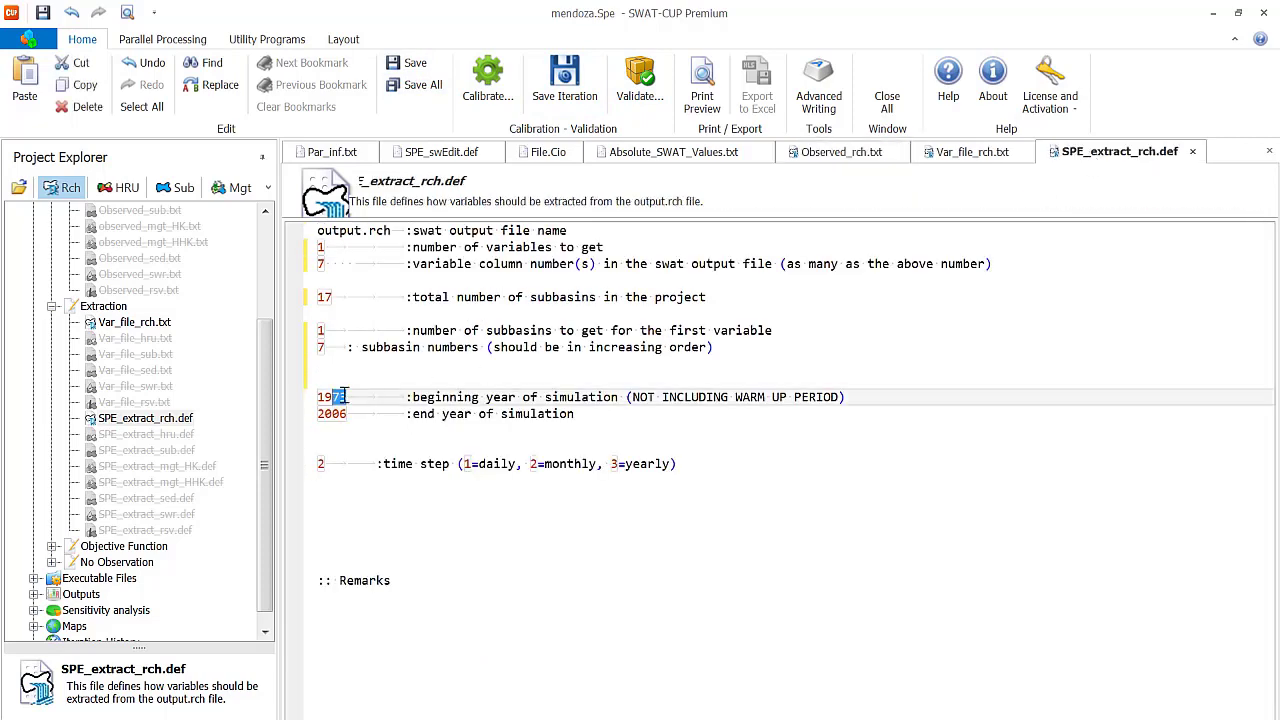
{"action": "type", "text": "99"}
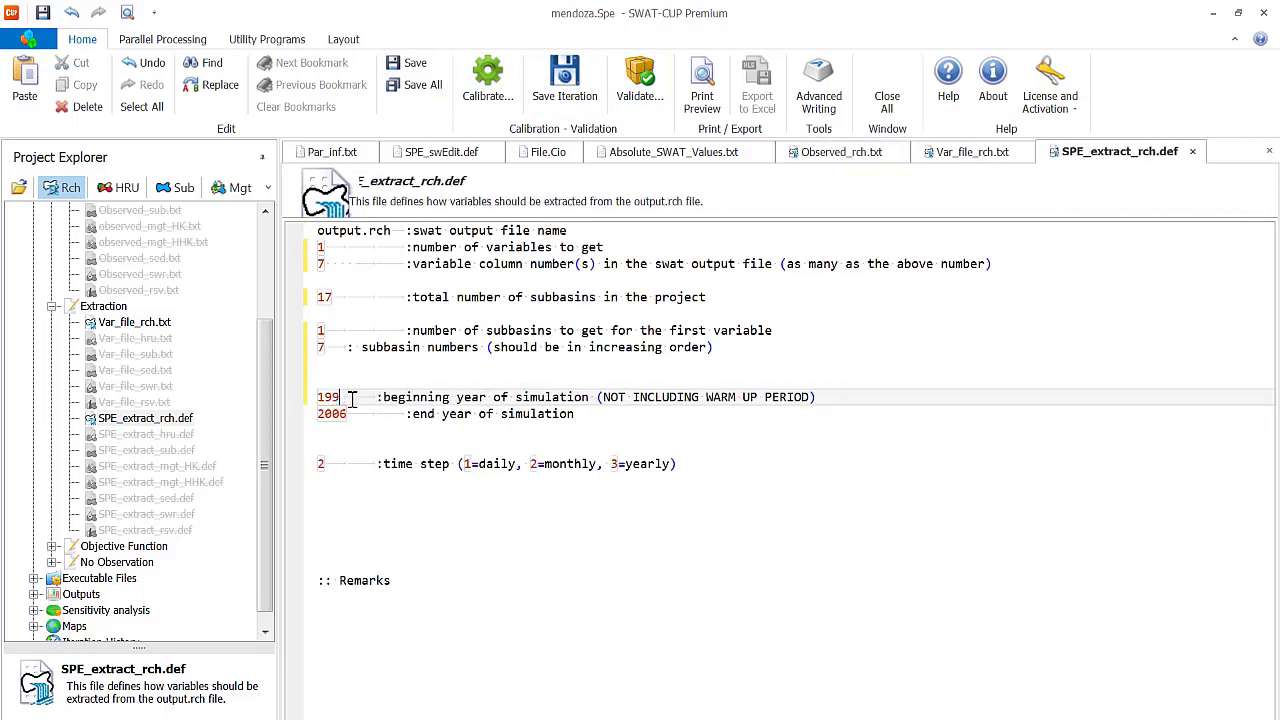
{"action": "left_click", "coordinate": [349, 413]}
{"action": "left_click_drag", "start_coordinate": [350, 413], "coordinate": [340, 416]}
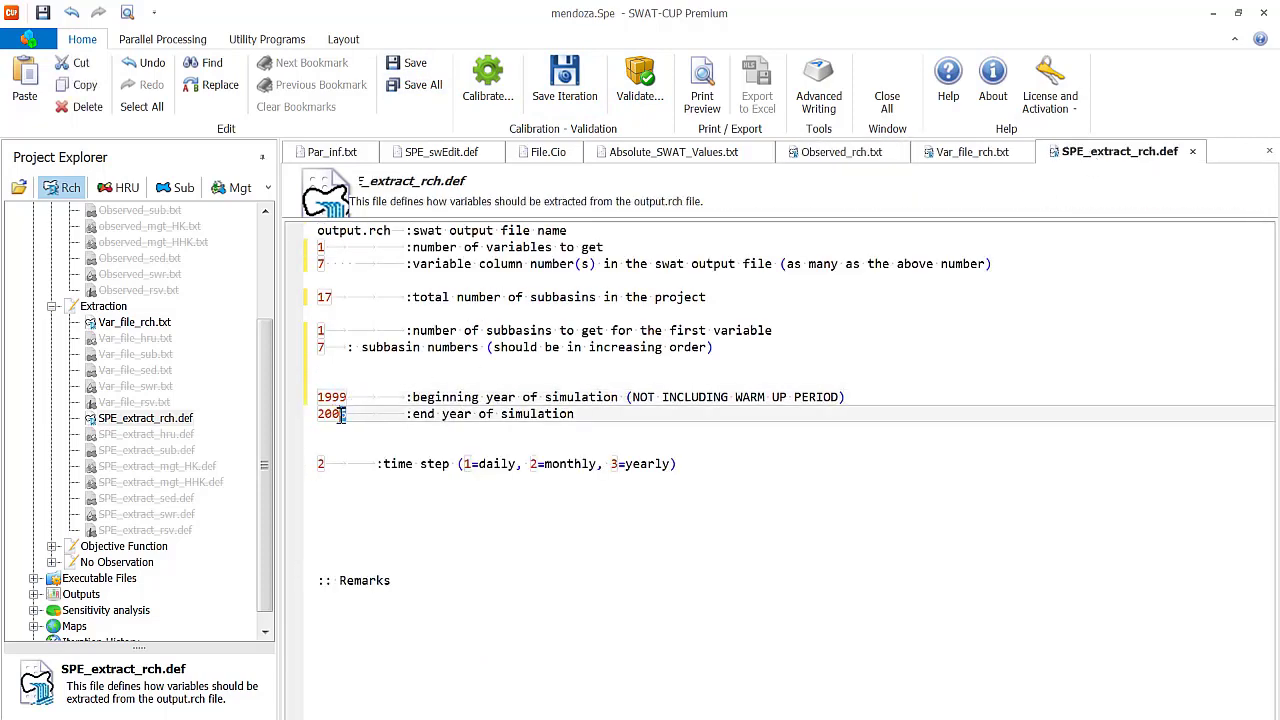
{"action": "type", "text": "4"}
Open Observed.txt from the Objective Function files and set its number of observed variables to 1
{"action": "scroll", "coordinate": [265, 505], "scroll_direction": "down", "scroll_amount": 1}
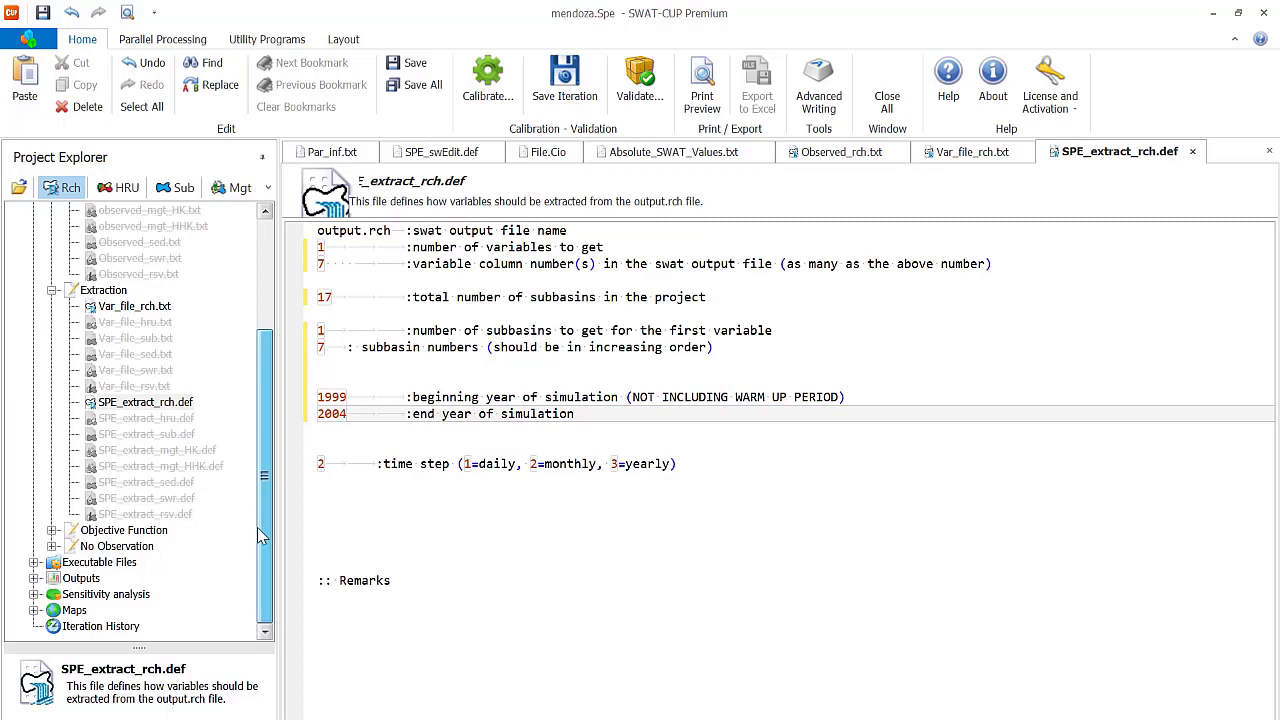
{"action": "left_click", "coordinate": [51, 531]}
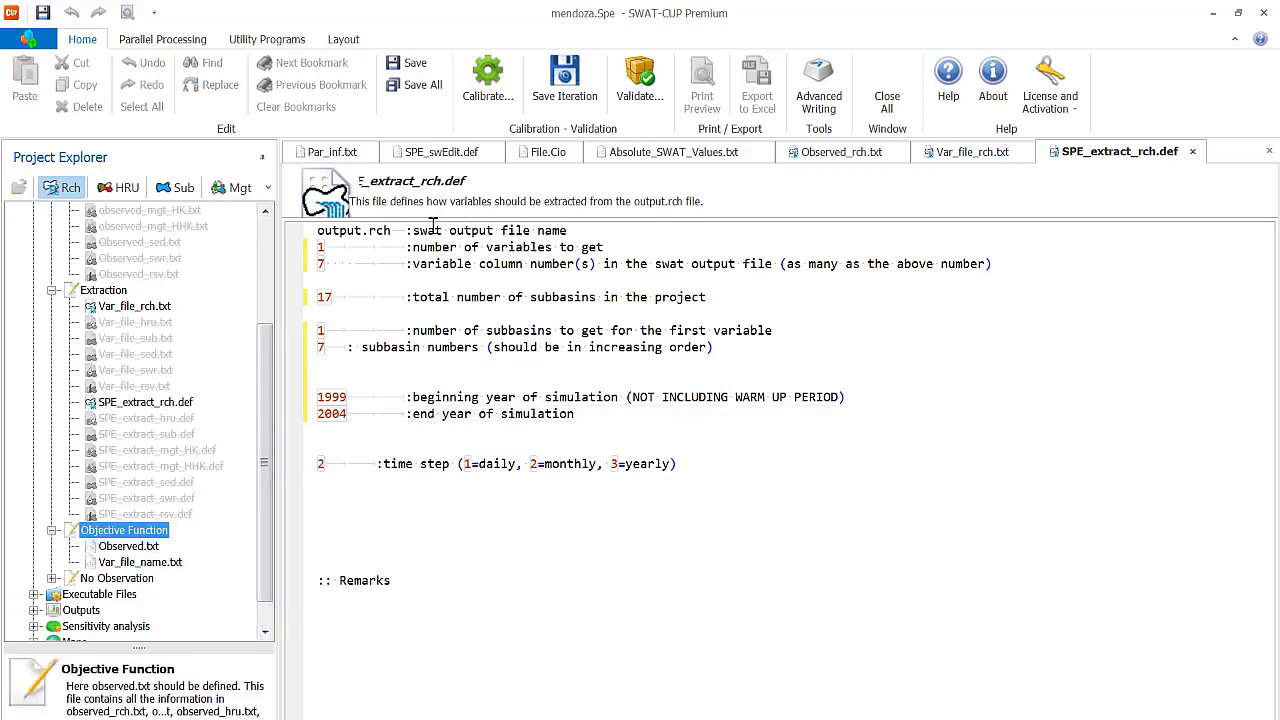
{"action": "double_click", "coordinate": [153, 547]}
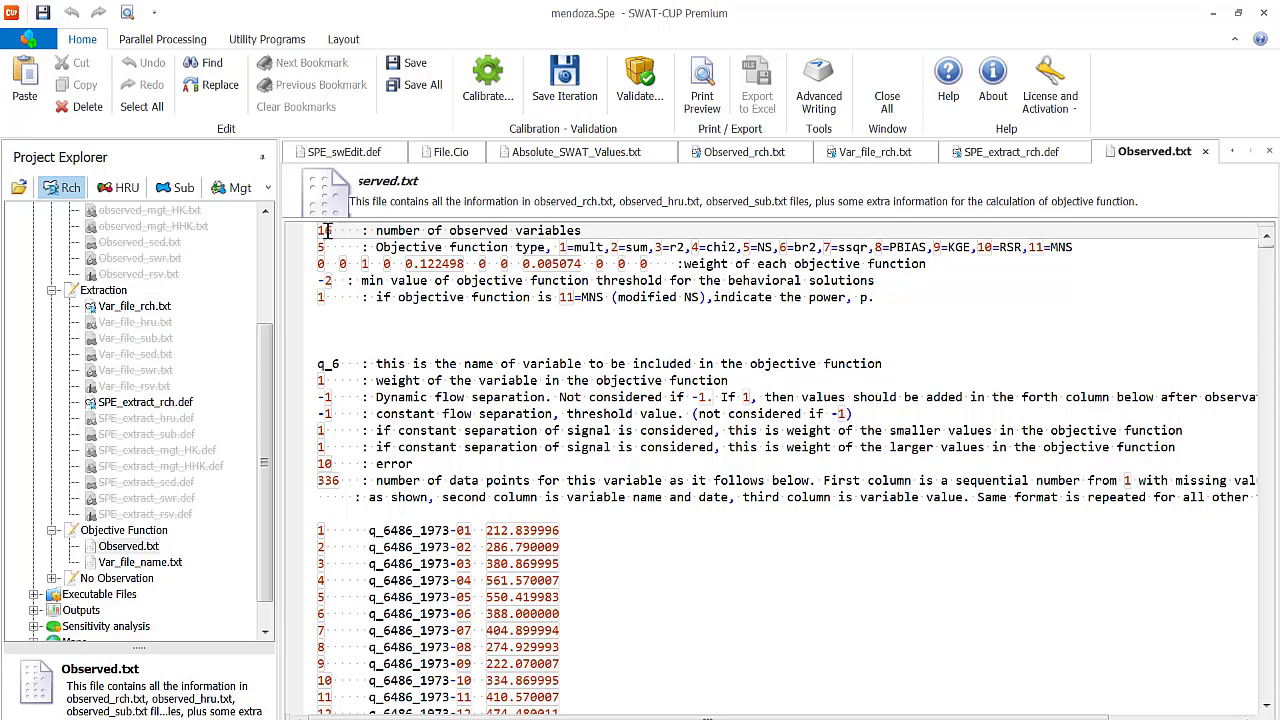
{"action": "left_click_drag", "start_coordinate": [333, 230], "coordinate": [326, 230]}
{"action": "key", "text": "BackSpace"}
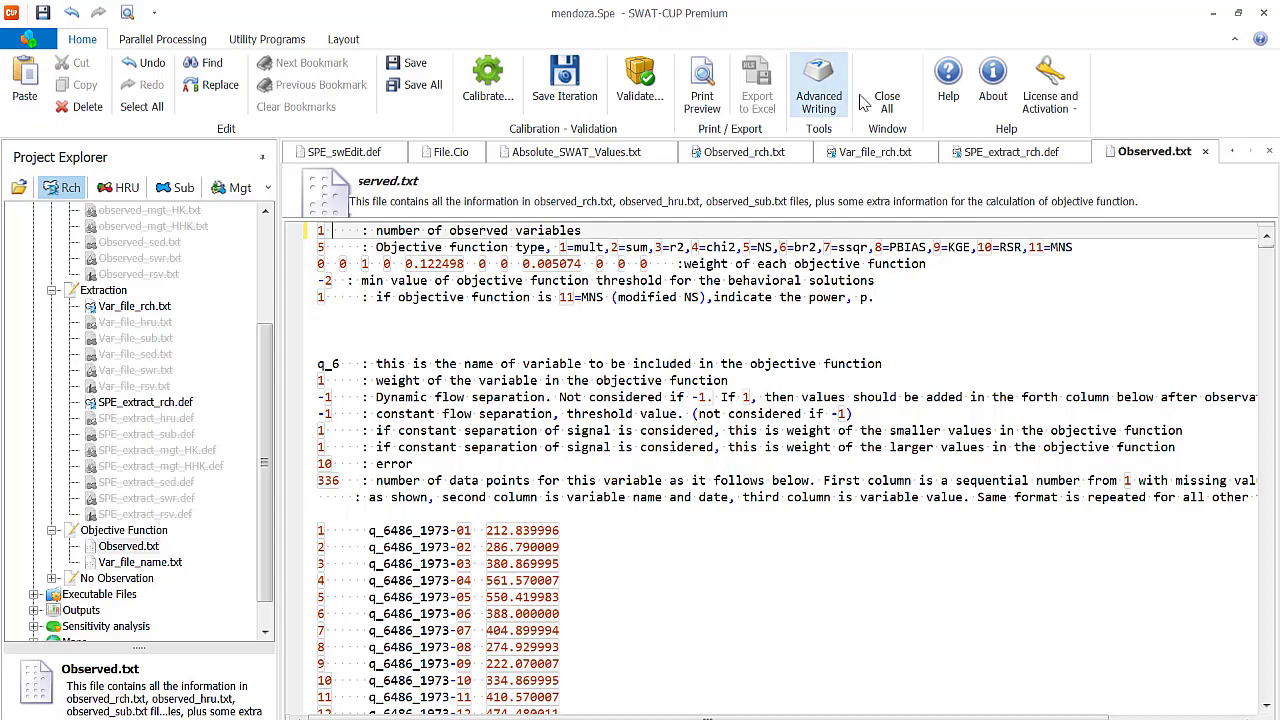
Open the SWAT-CUP user manual and review the objective function definitions available for observed.txt
{"action": "left_click", "coordinate": [948, 80]}
{"action": "left_click_drag", "start_coordinate": [1271, 146], "coordinate": [1256, 567]}
{"action": "scroll", "coordinate": [1162, 492], "scroll_direction": "up", "scroll_amount": 8}
{"action": "scroll", "coordinate": [1163, 493], "scroll_direction": "up", "scroll_amount": 15}
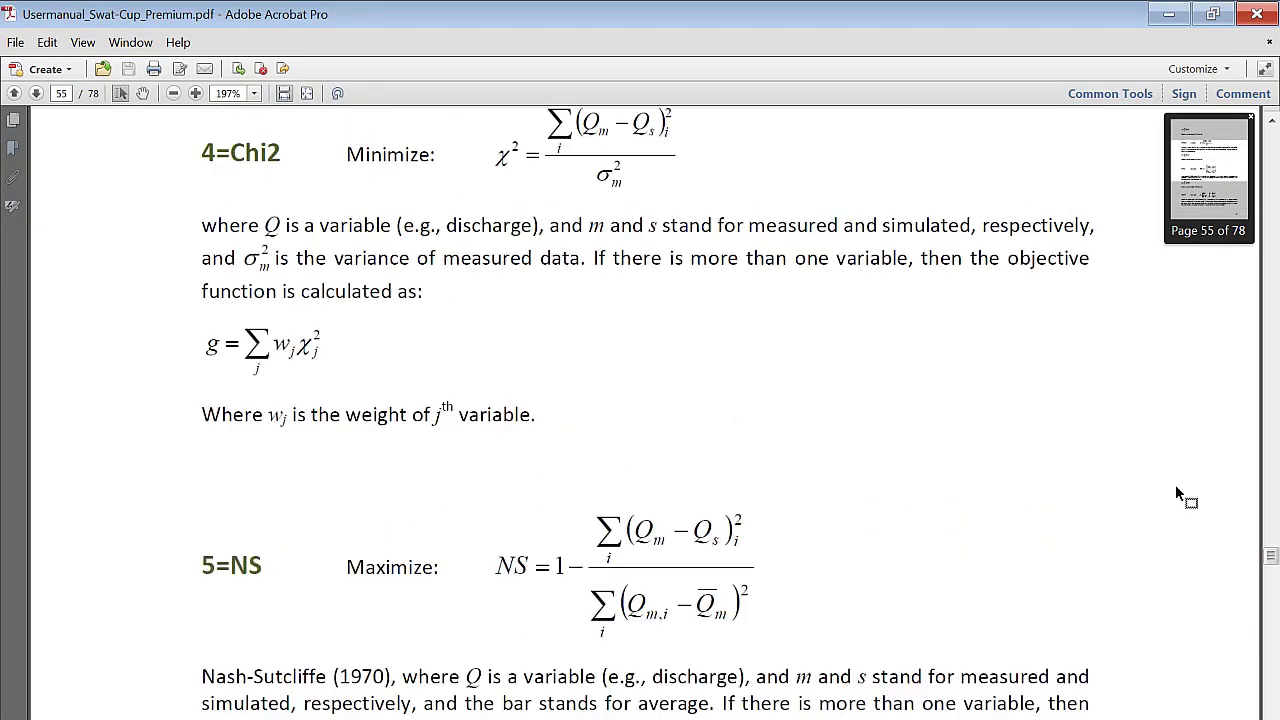
{"action": "scroll", "coordinate": [1175, 484], "scroll_direction": "up", "scroll_amount": 15}
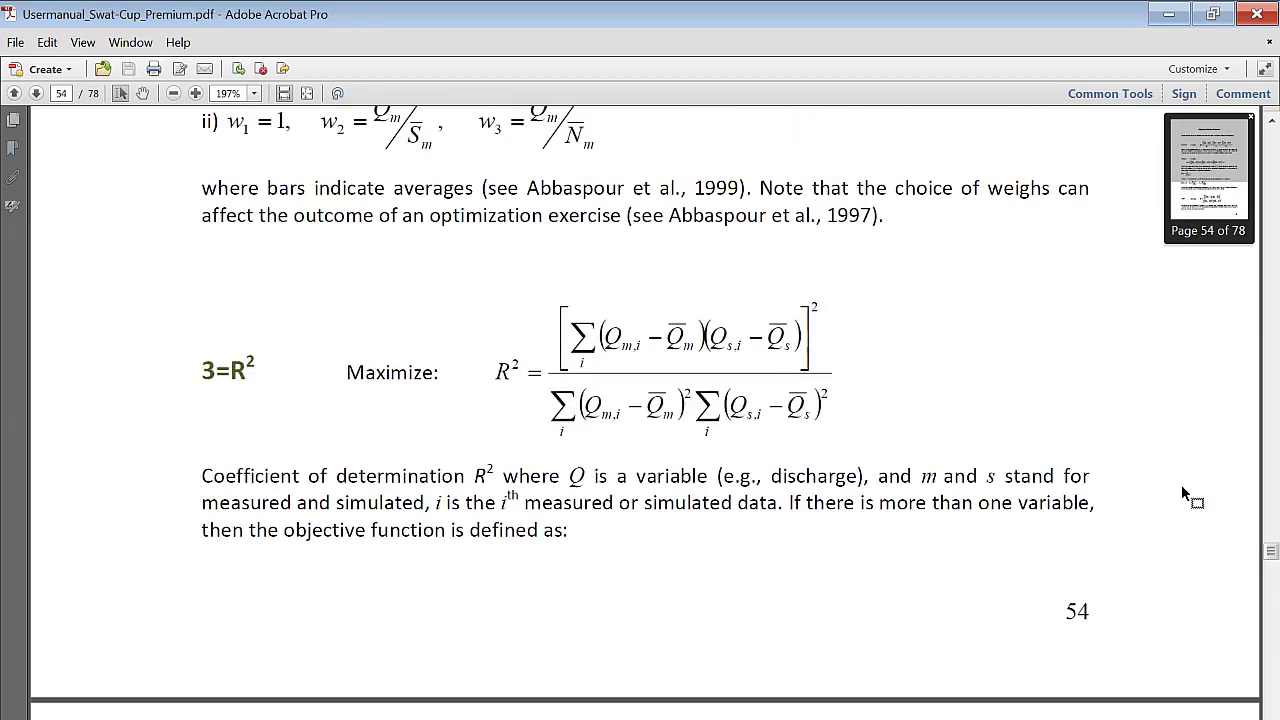
{"action": "scroll", "coordinate": [1182, 484], "scroll_direction": "up", "scroll_amount": 15}
{"action": "scroll", "coordinate": [1198, 490], "scroll_direction": "up", "scroll_amount": 4}
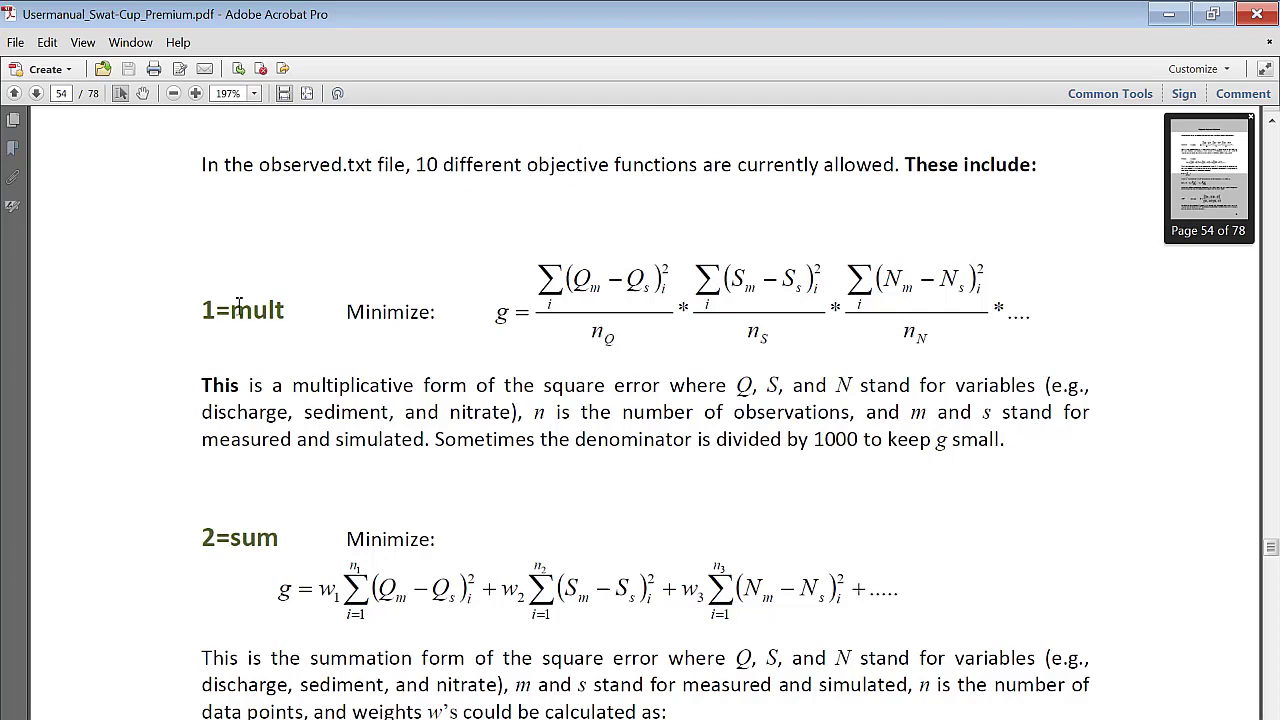
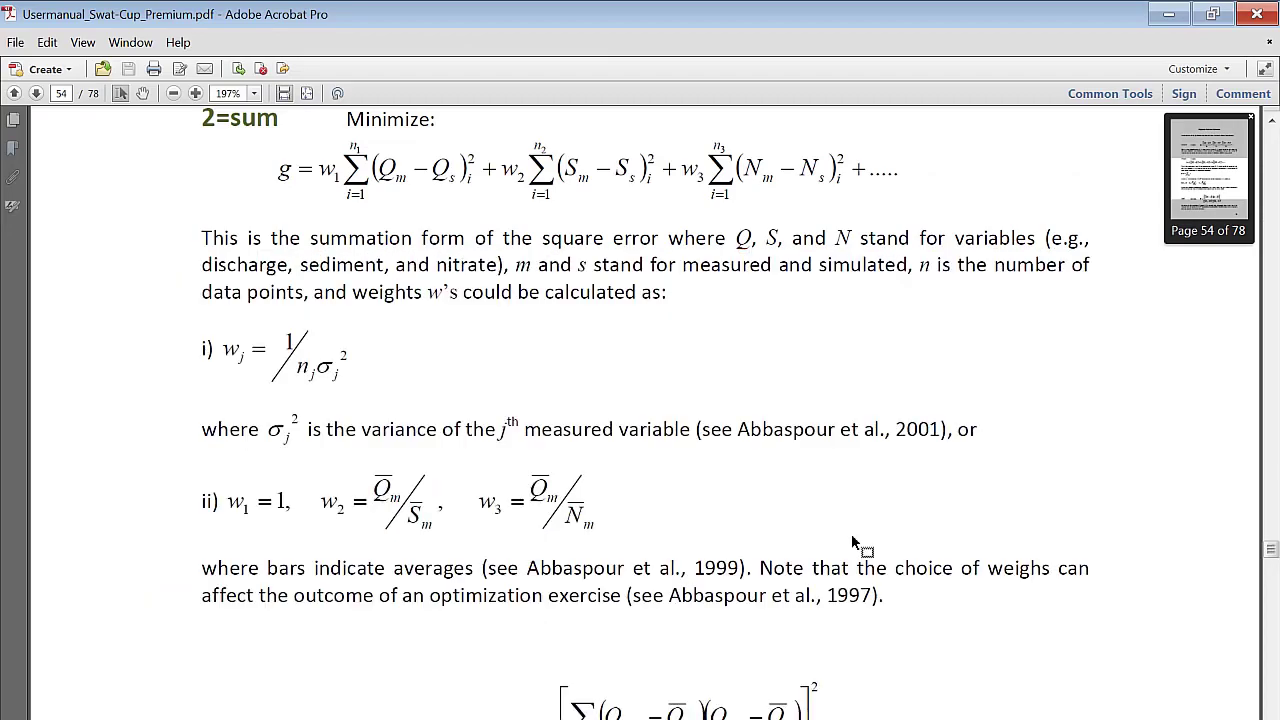
{"action": "mouse_move", "coordinate": [1272, 555]}
{"action": "left_mouse_down"}
{"action": "mouse_move", "coordinate": [1272, 619]}
{"action": "mouse_move", "coordinate": [1272, 521]}
{"action": "mouse_move", "coordinate": [1271, 661]}
{"action": "mouse_move", "coordinate": [1272, 561]}
{"action": "left_mouse_up"}
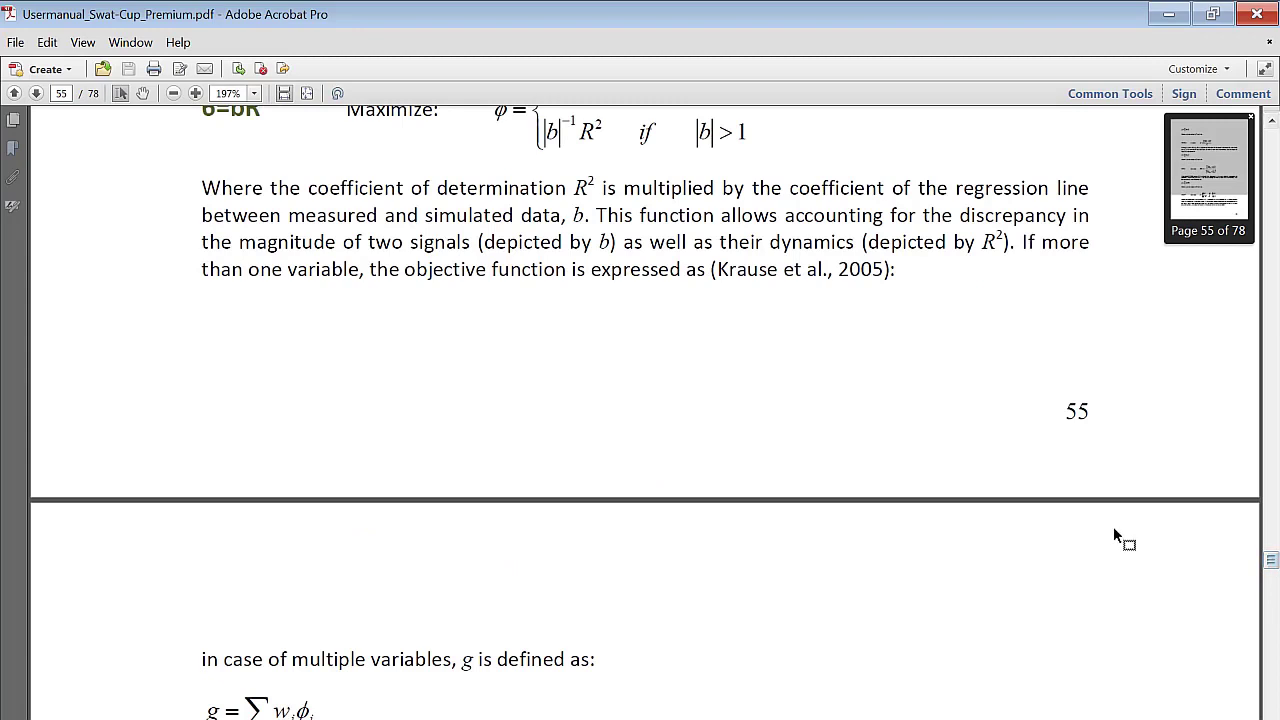
Search the manual for "flow separation", review the baseflow separation text and threshold chart, and return to SWAT-CUP
{"action": "key", "text": "ctrl+f"}
{"action": "type", "text": "f"}
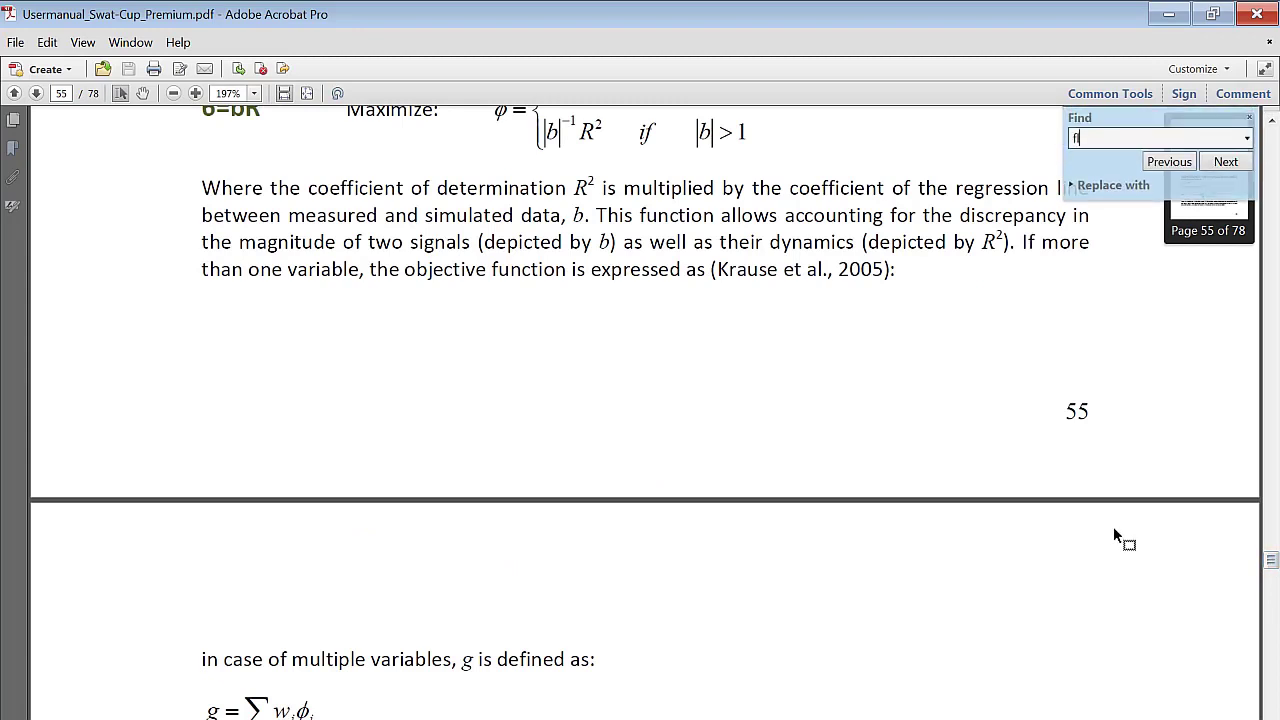
{"action": "type", "text": "low separation"}
{"action": "key", "text": "Return"}
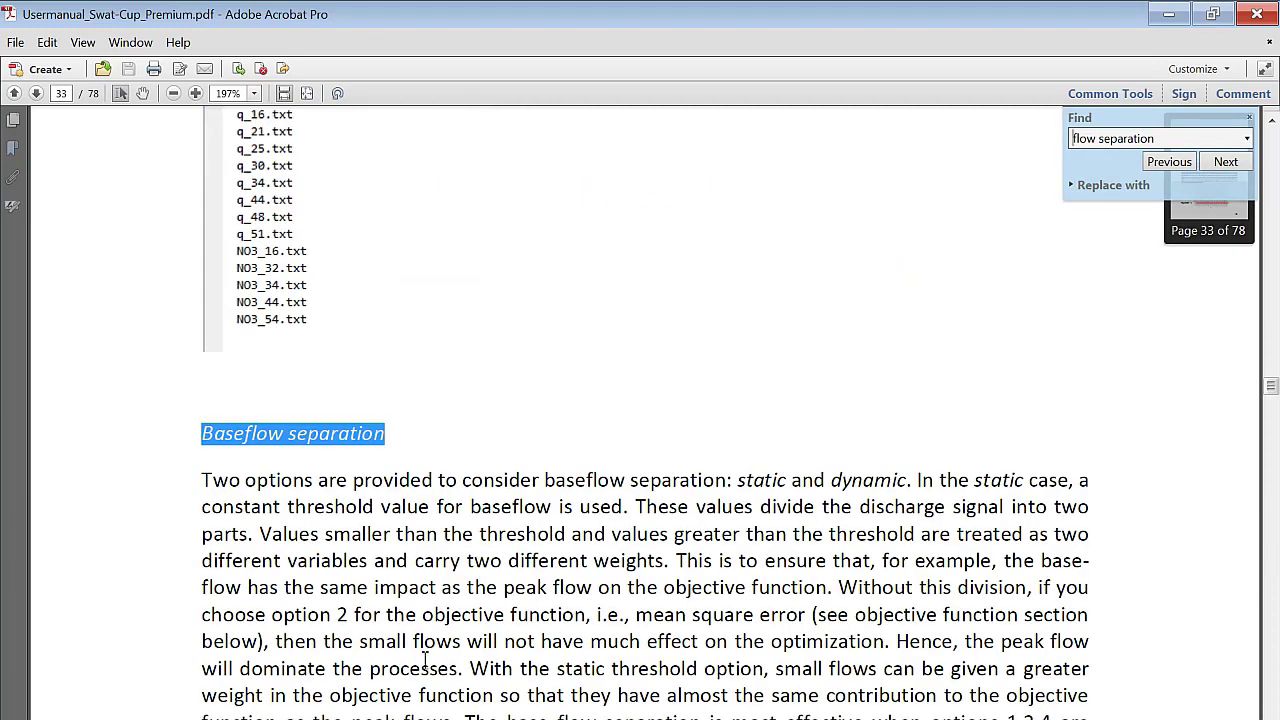
{"action": "scroll", "coordinate": [766, 416], "scroll_direction": "down", "scroll_amount": 8}
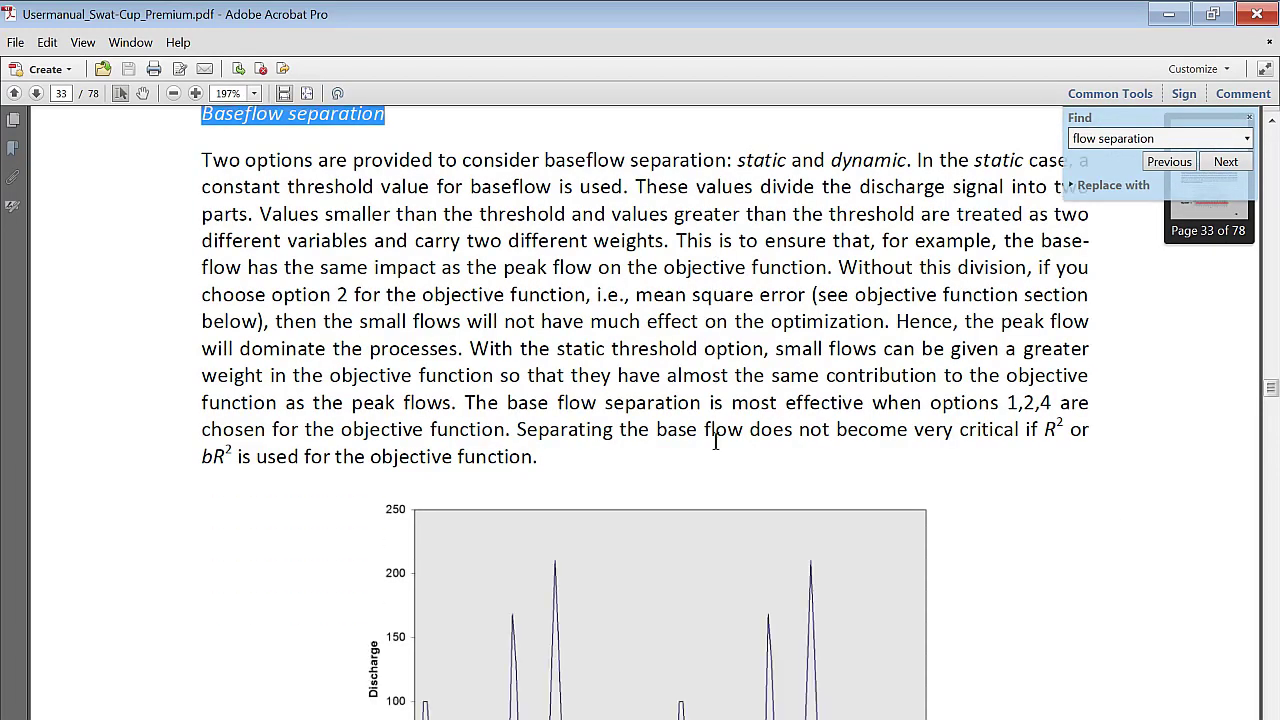
{"action": "scroll", "coordinate": [716, 441], "scroll_direction": "down", "scroll_amount": 7}
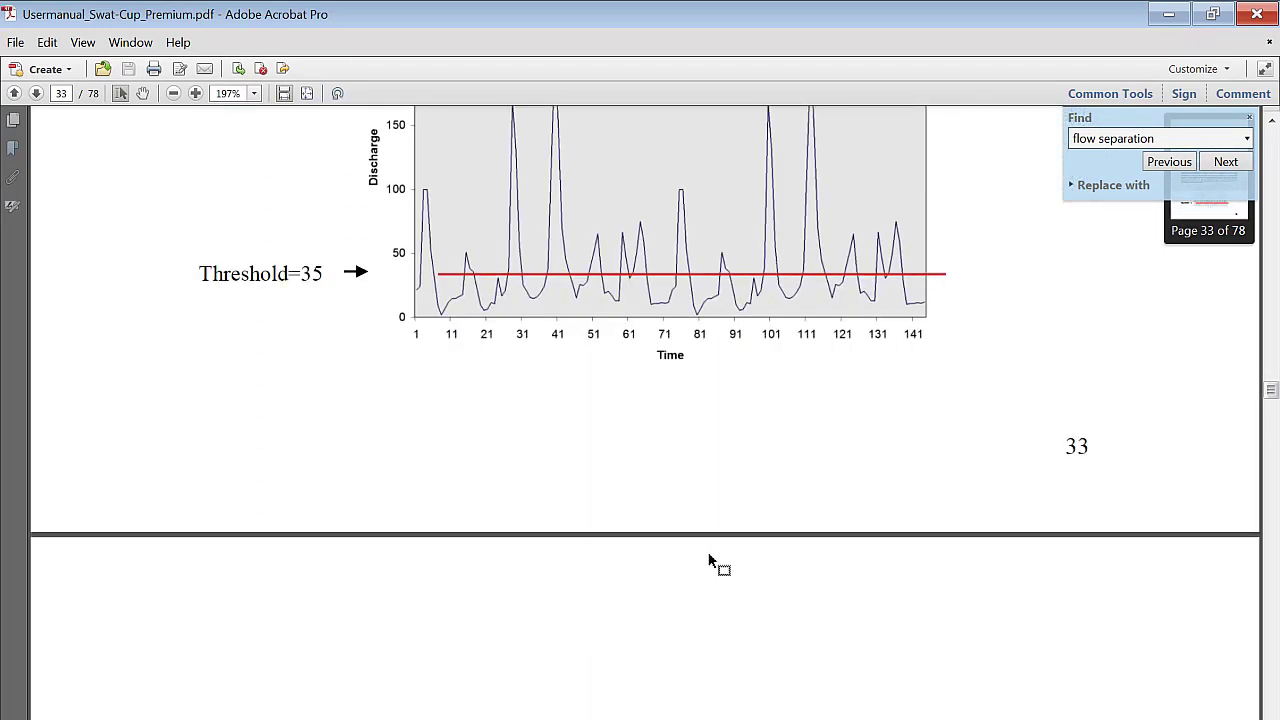
{"action": "scroll", "coordinate": [716, 556], "scroll_direction": "up", "scroll_amount": 1}
{"action": "scroll", "coordinate": [663, 368], "scroll_direction": "up", "scroll_amount": 2}
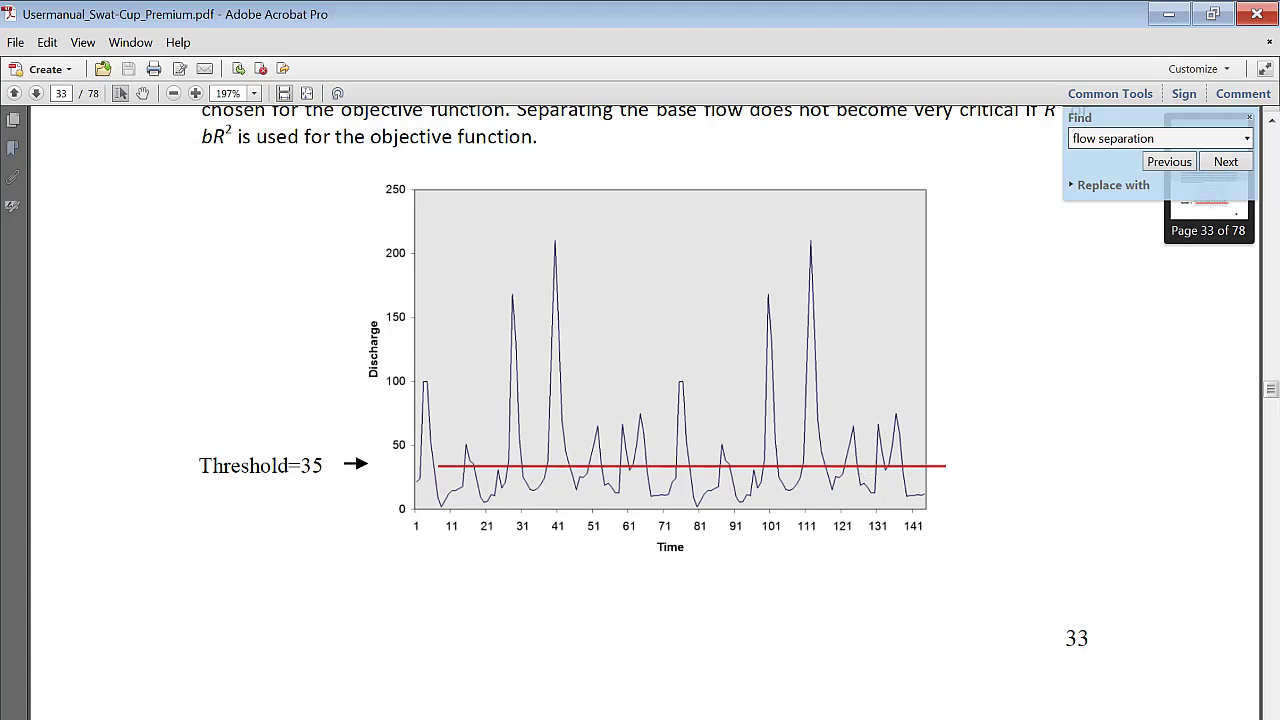
{"action": "key", "text": "alt+Tab"}
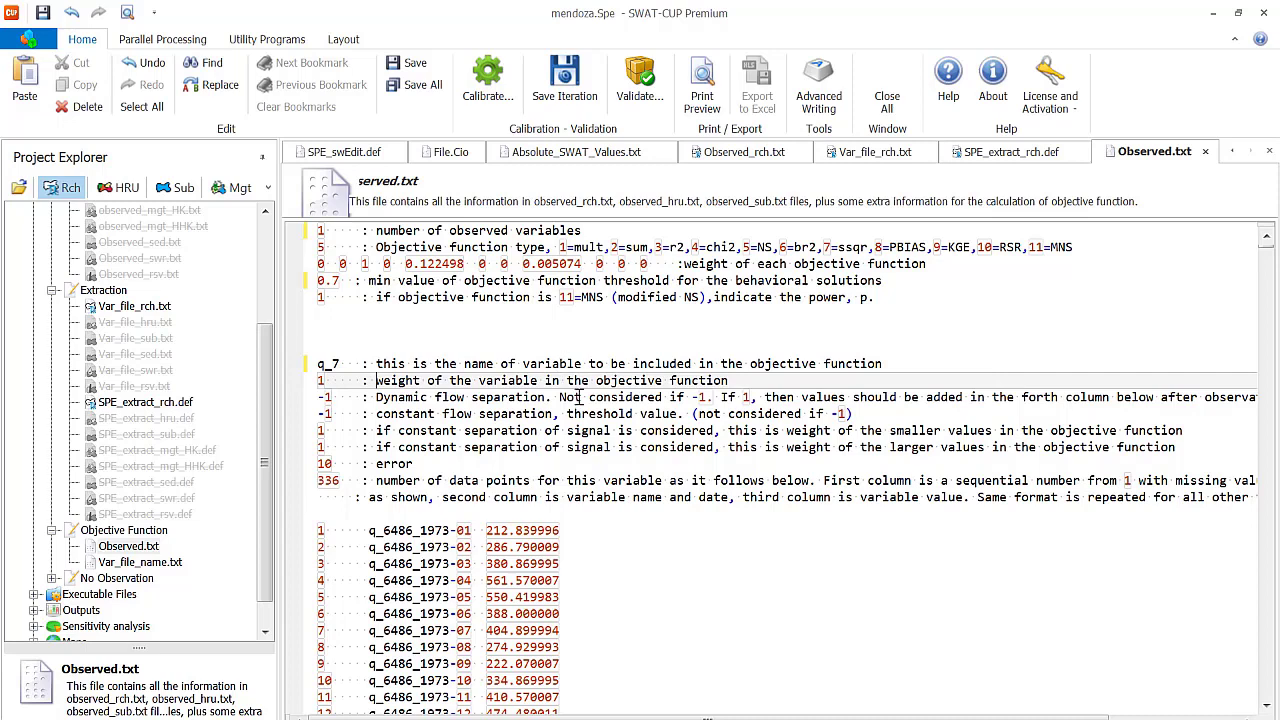
Examine the dynamic flow separation example observed_dyn_flow_exple.txt in the project's SPE.IN folder, and close it
{"action": "scroll", "coordinate": [578, 397], "scroll_direction": "down", "scroll_amount": 3}
{"action": "scroll", "coordinate": [580, 397], "scroll_direction": "up", "scroll_amount": 2}
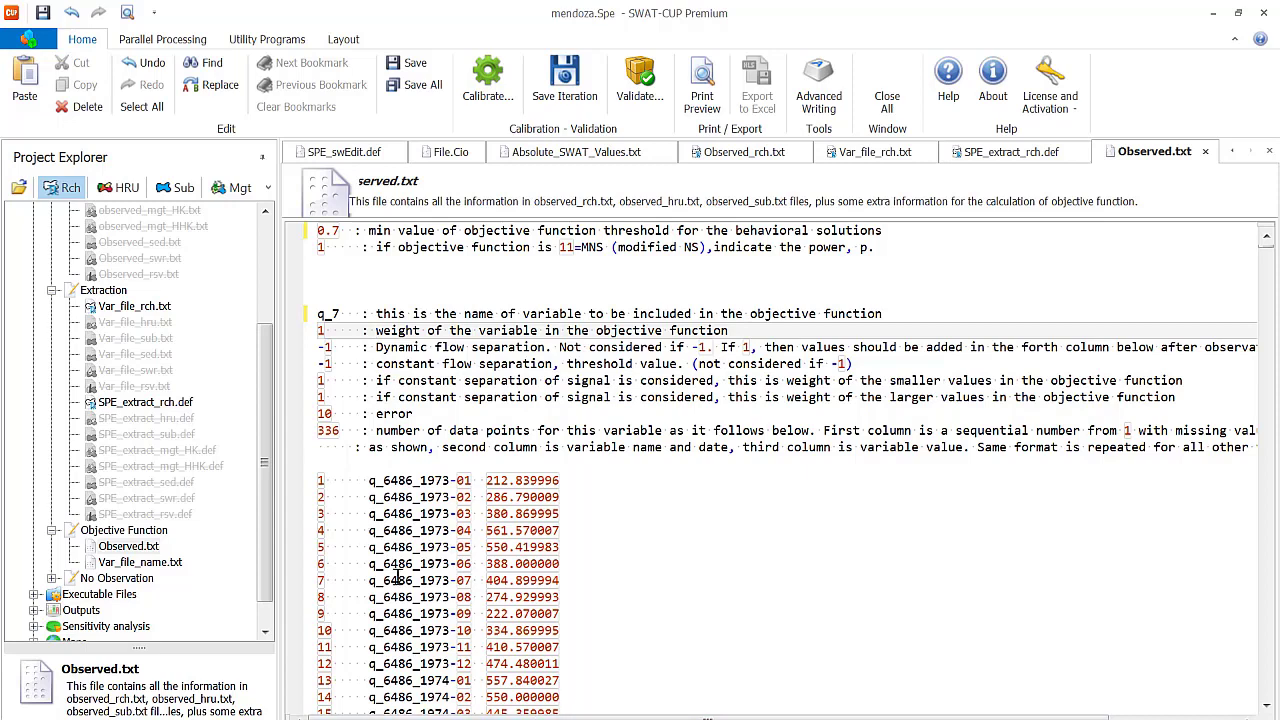
{"action": "left_click", "coordinate": [461, 719]}
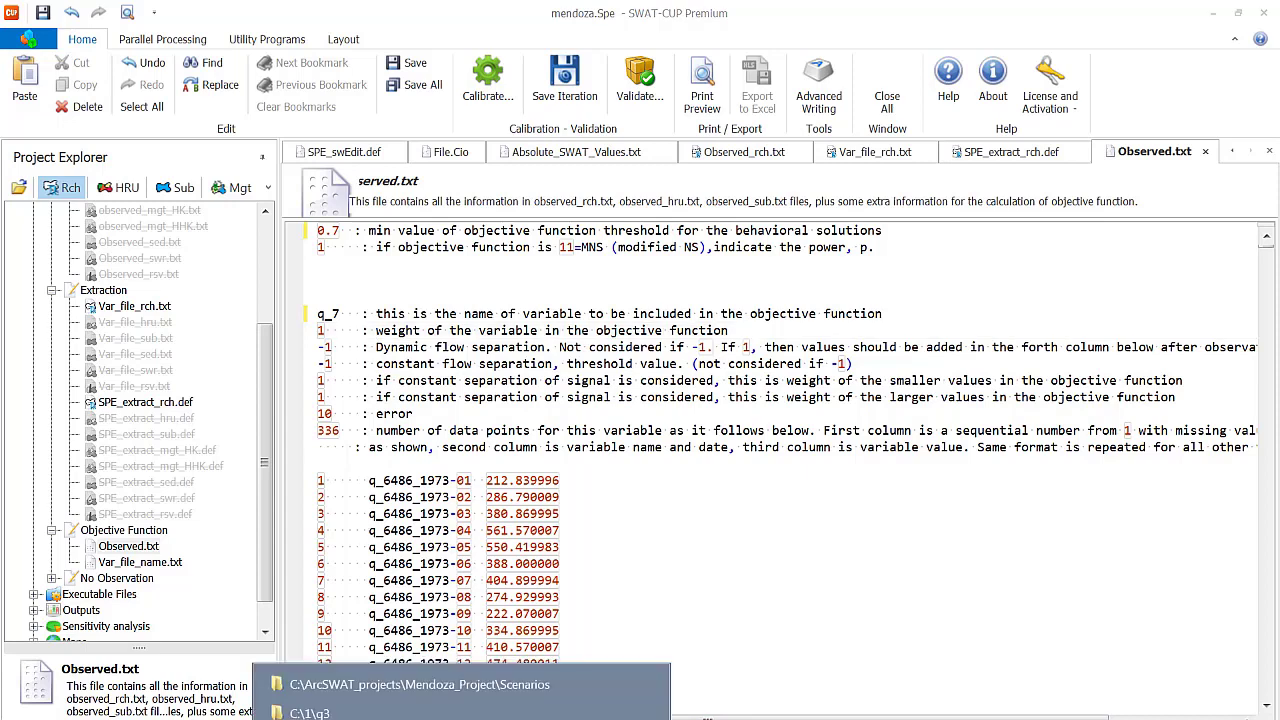
{"action": "left_click", "coordinate": [461, 719]}
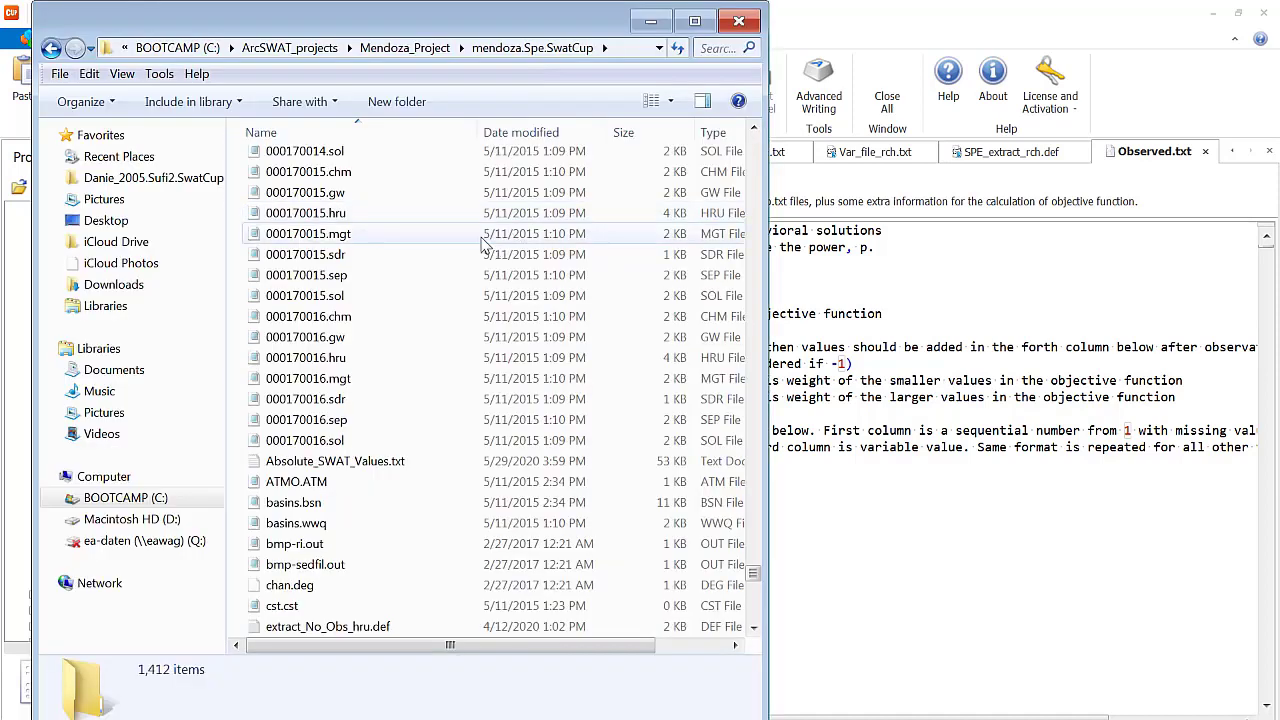
{"action": "left_click_drag", "start_coordinate": [755, 573], "coordinate": [792, 135]}
{"action": "double_click", "coordinate": [300, 245]}
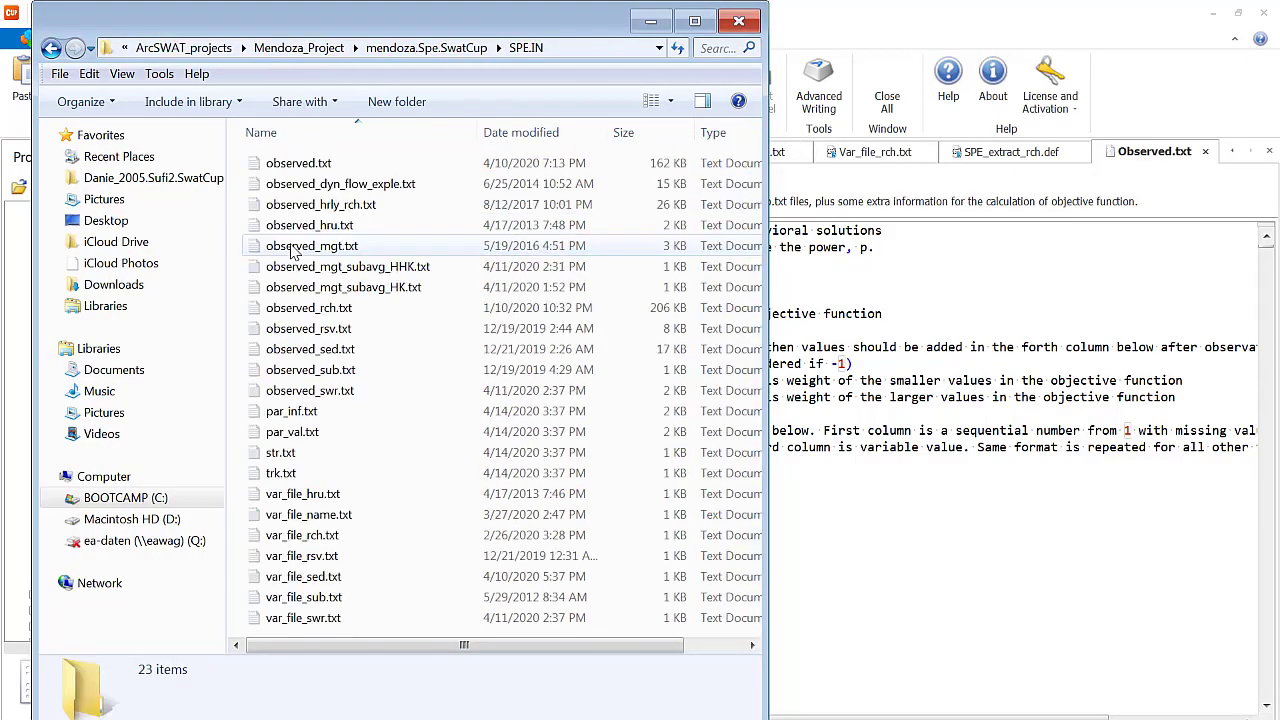
{"action": "double_click", "coordinate": [349, 190]}
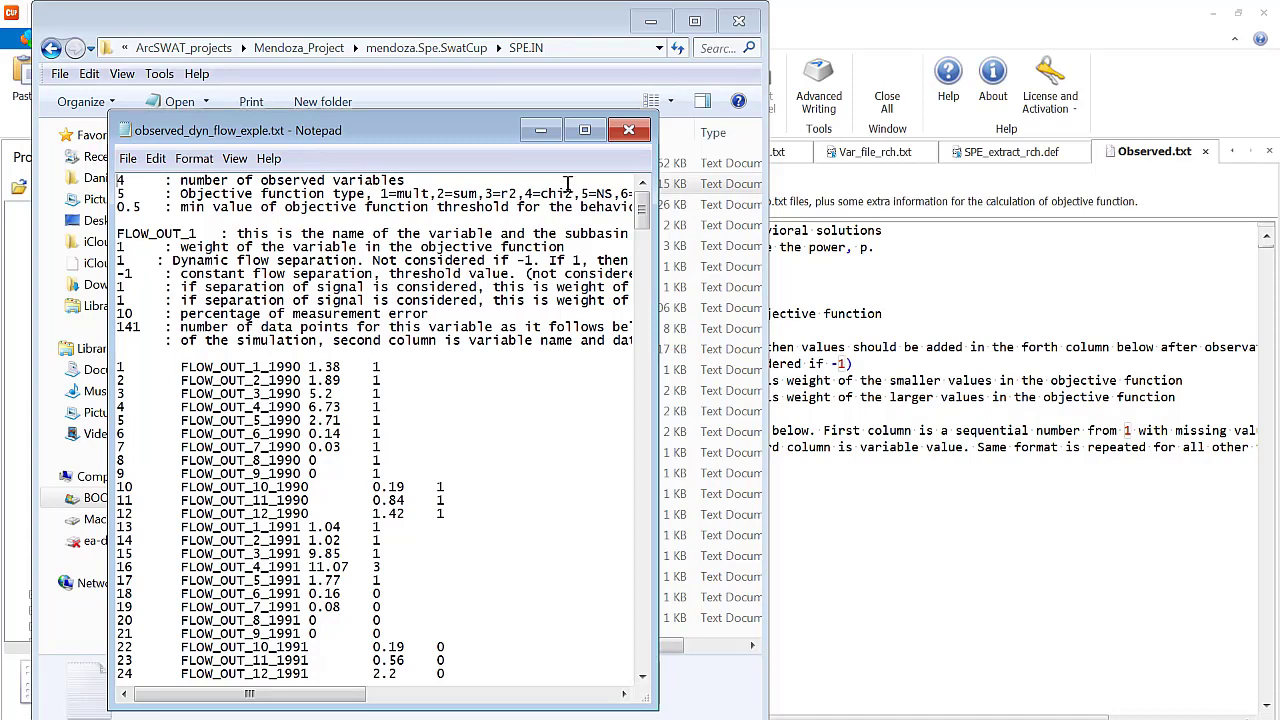
{"action": "left_click", "coordinate": [628, 130]}
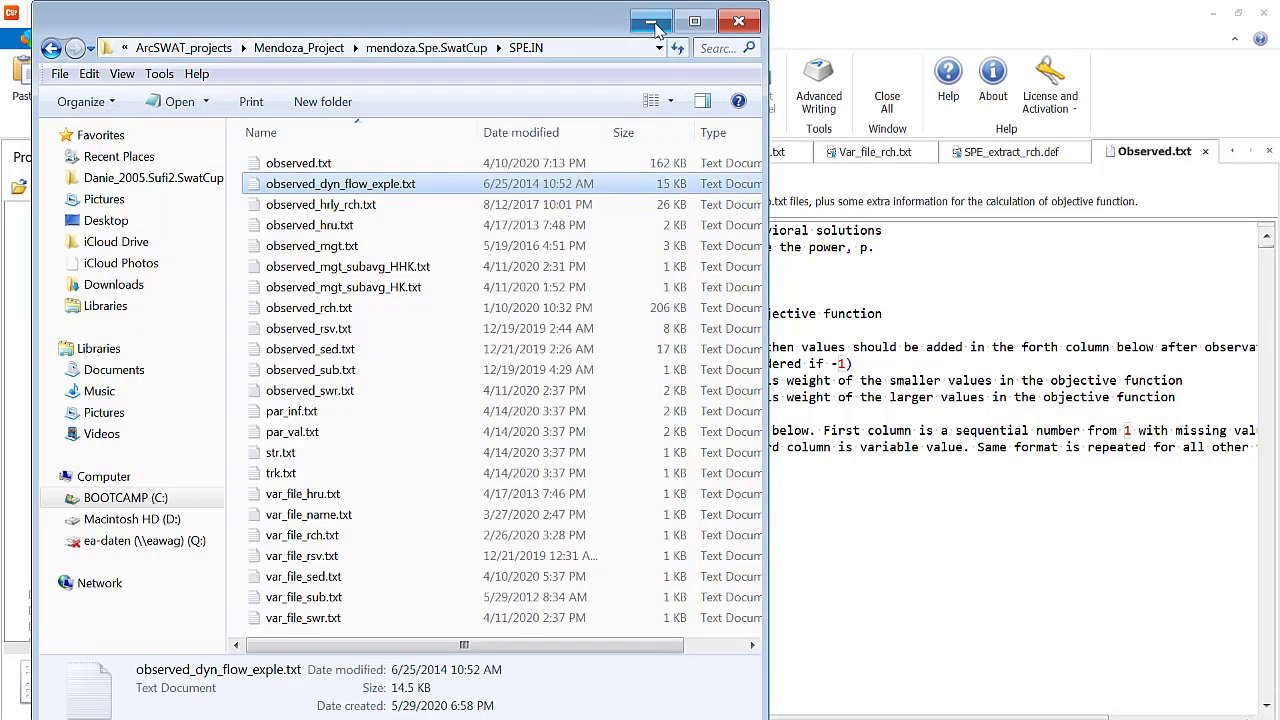
{"action": "left_click", "coordinate": [651, 22]}
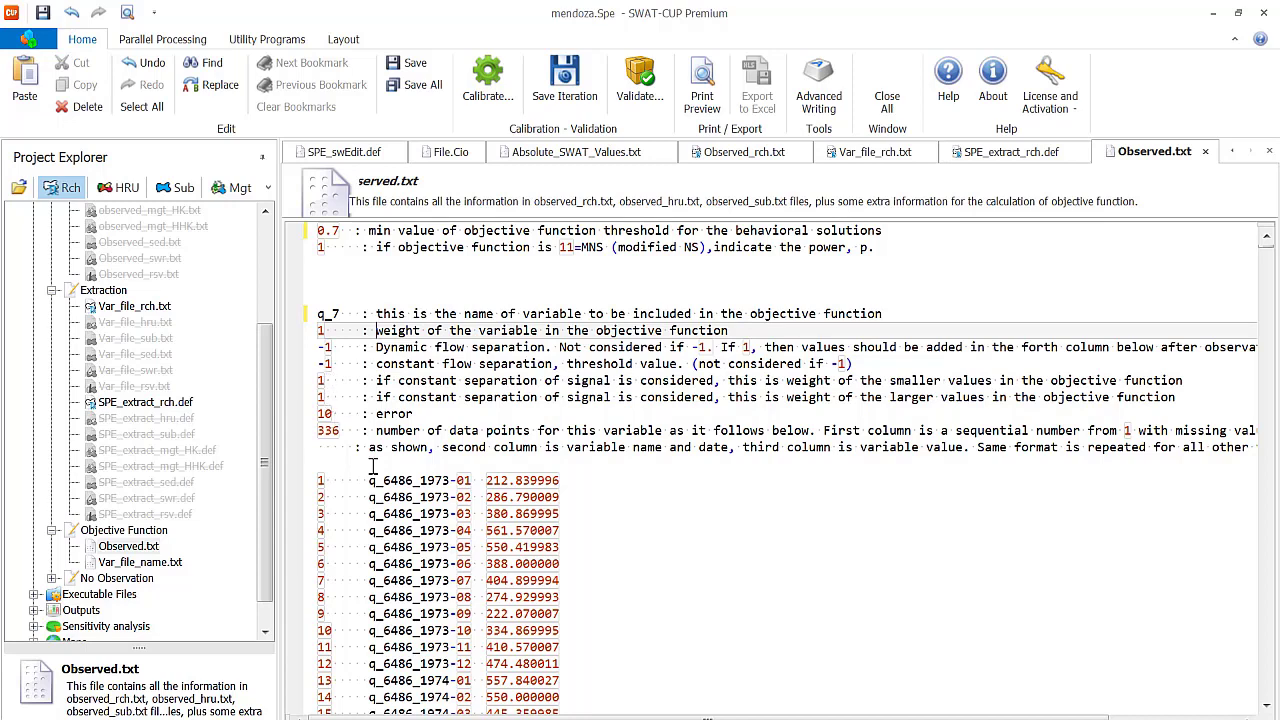
Change the q_7 error line's description in Observed.txt to "%error"
{"action": "scroll", "coordinate": [498, 510], "scroll_direction": "down", "scroll_amount": 1}
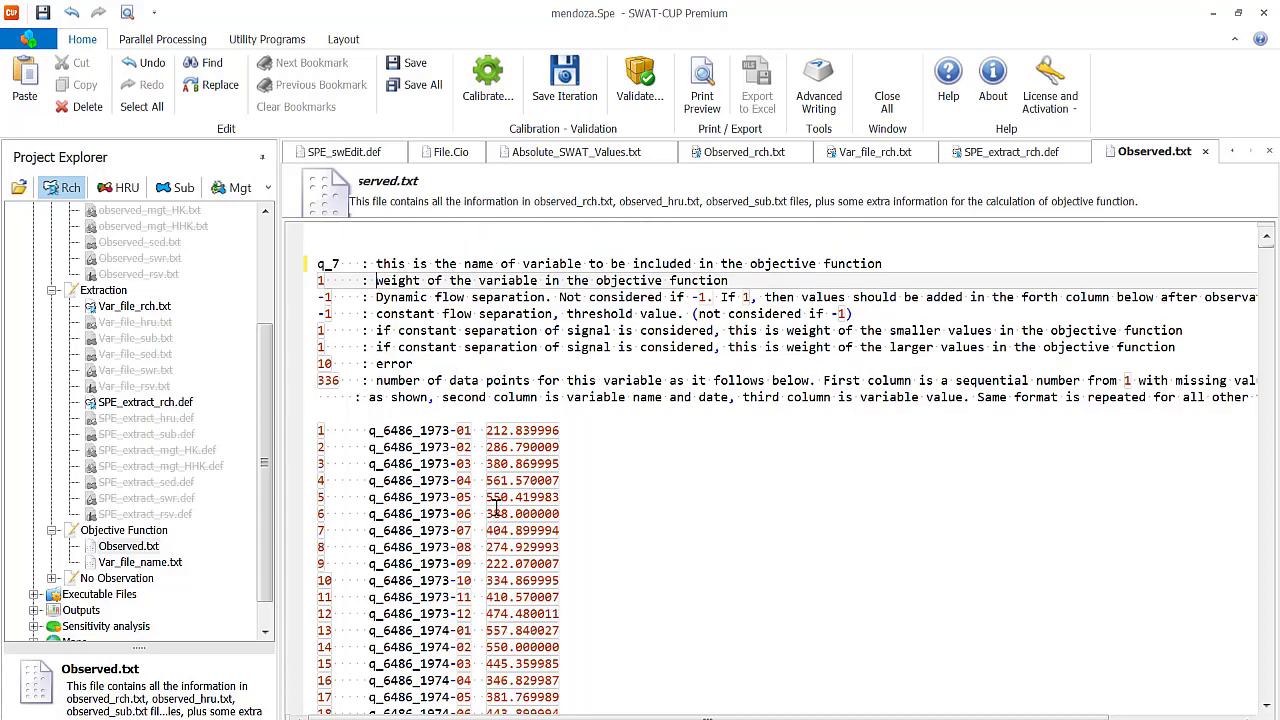
{"action": "left_click", "coordinate": [376, 364]}
{"action": "type", "text": "%"}
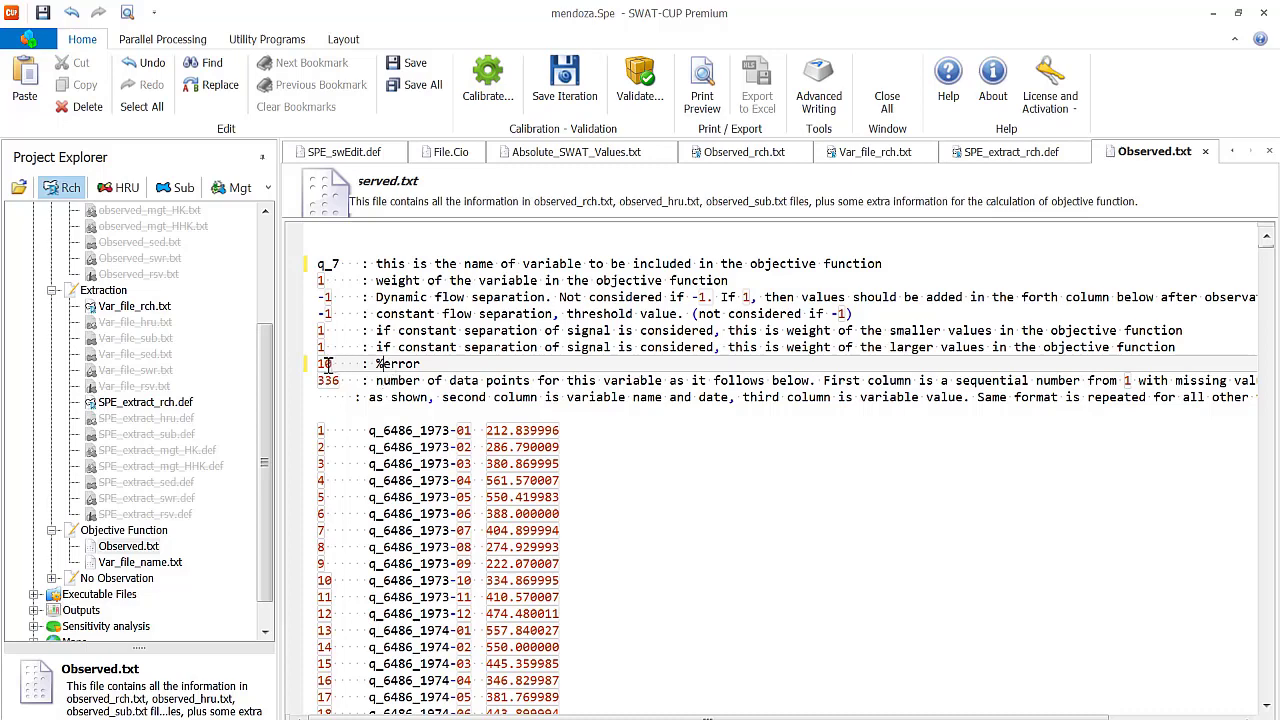
{"action": "left_click", "coordinate": [407, 332]}
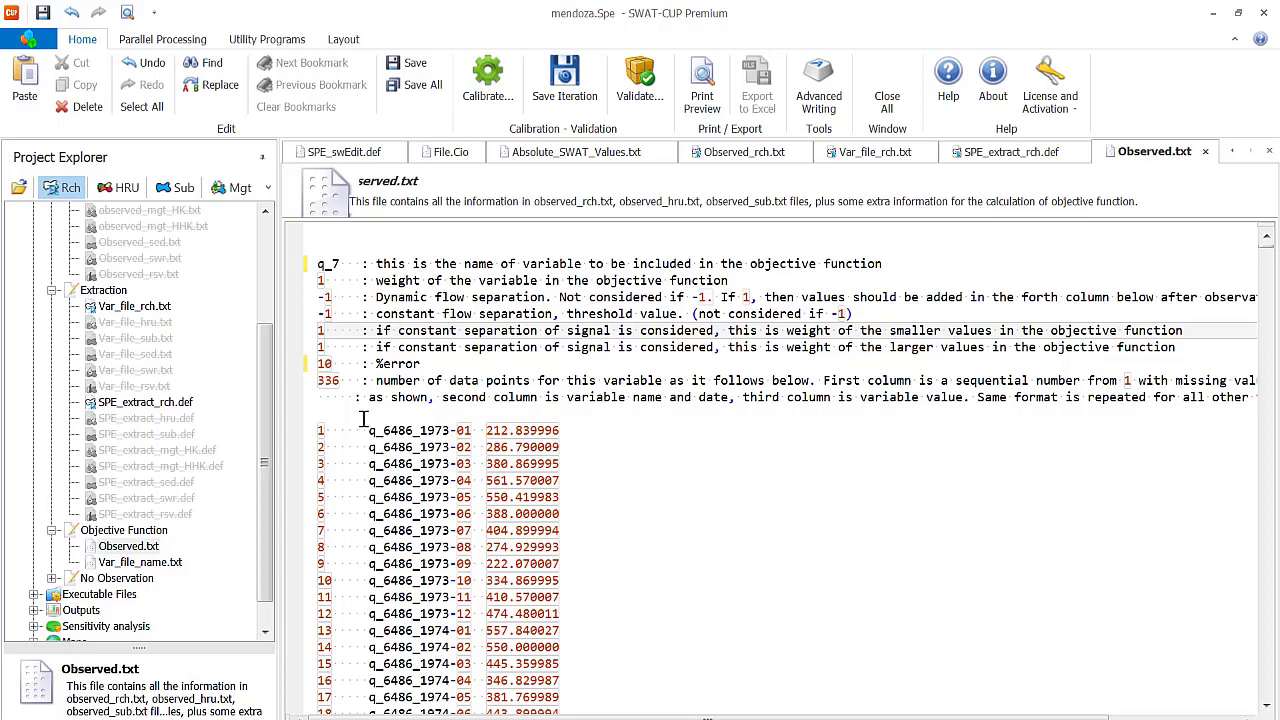
Set the number of q_7 data points to 69 and insert five blank lines above the existing observation rows
{"action": "left_click_drag", "start_coordinate": [337, 380], "coordinate": [316, 381]}
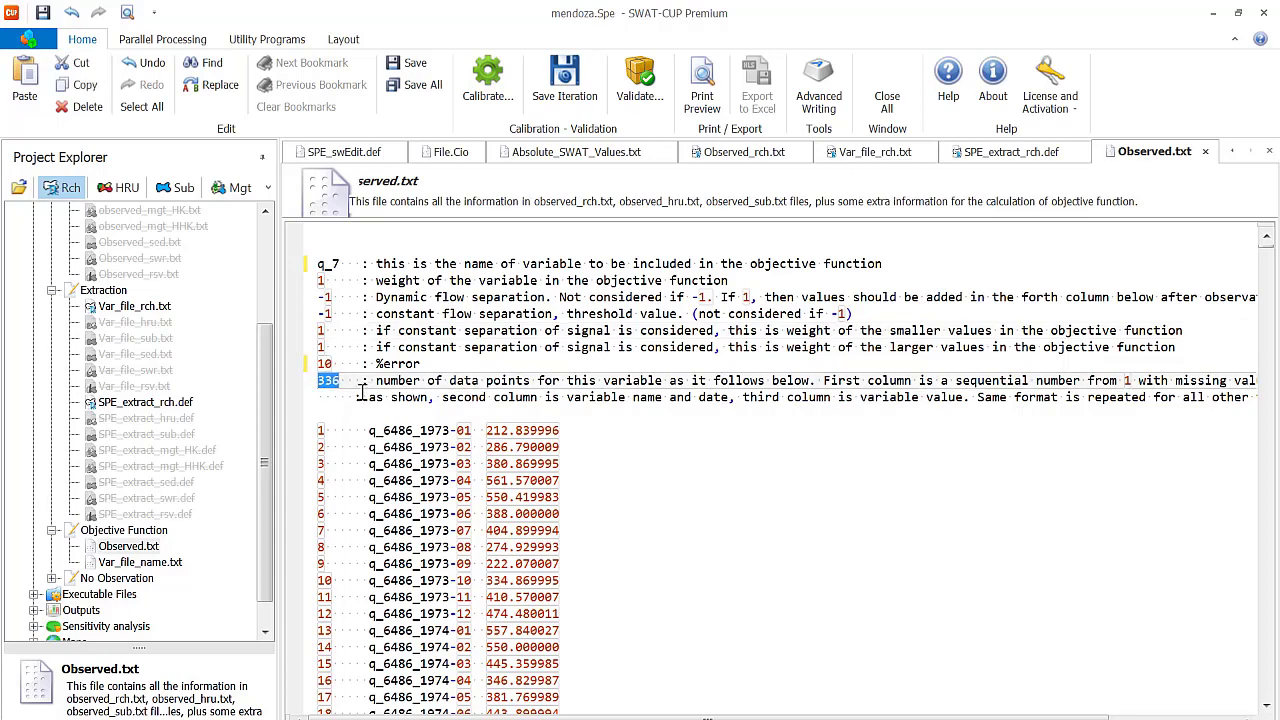
{"action": "type", "text": "69"}
{"action": "key", "text": "Down"}
{"action": "key", "text": "Down"}
{"action": "key", "text": "Return"}
{"action": "key", "text": "Return"}
{"action": "key", "text": "Return"}
{"action": "key", "text": "Return"}
{"action": "key", "text": "Return"}
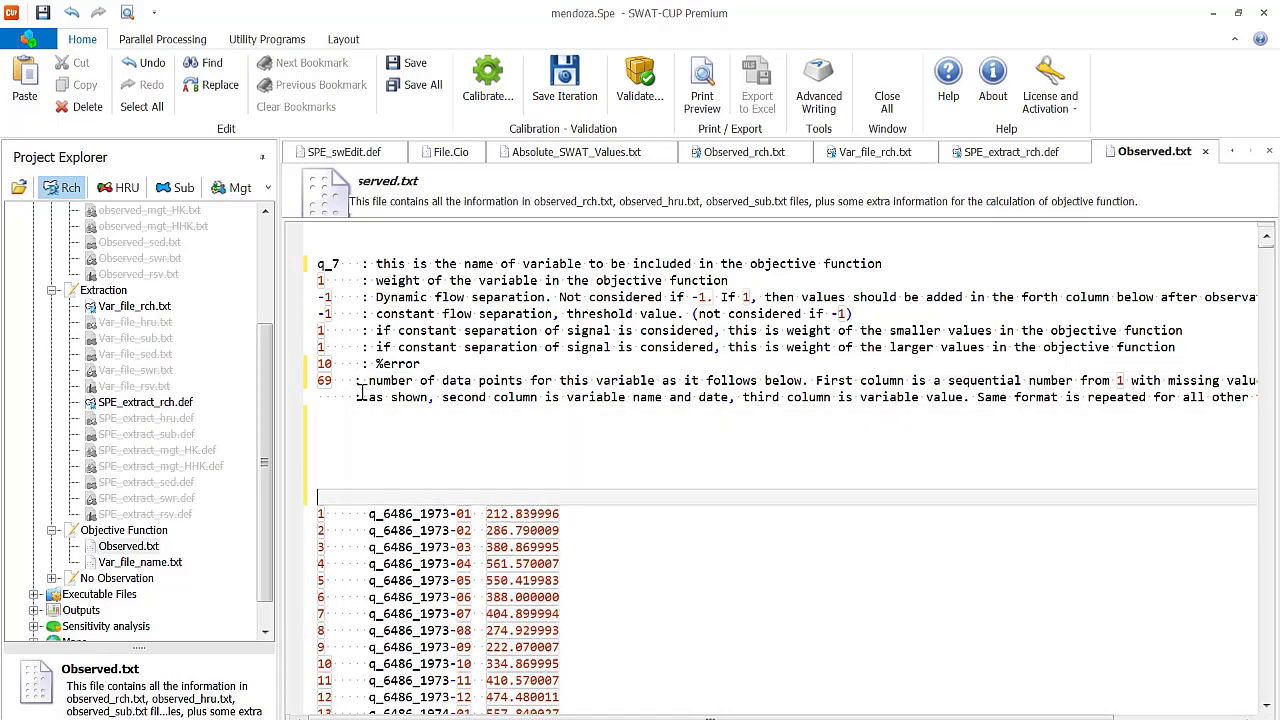
Copy all the observation rows from Observed_rch.txt into the blank space below the q_7 header in Observed.txt
{"action": "left_click", "coordinate": [748, 155]}
{"action": "left_click_drag", "start_coordinate": [321, 344], "coordinate": [505, 641]}
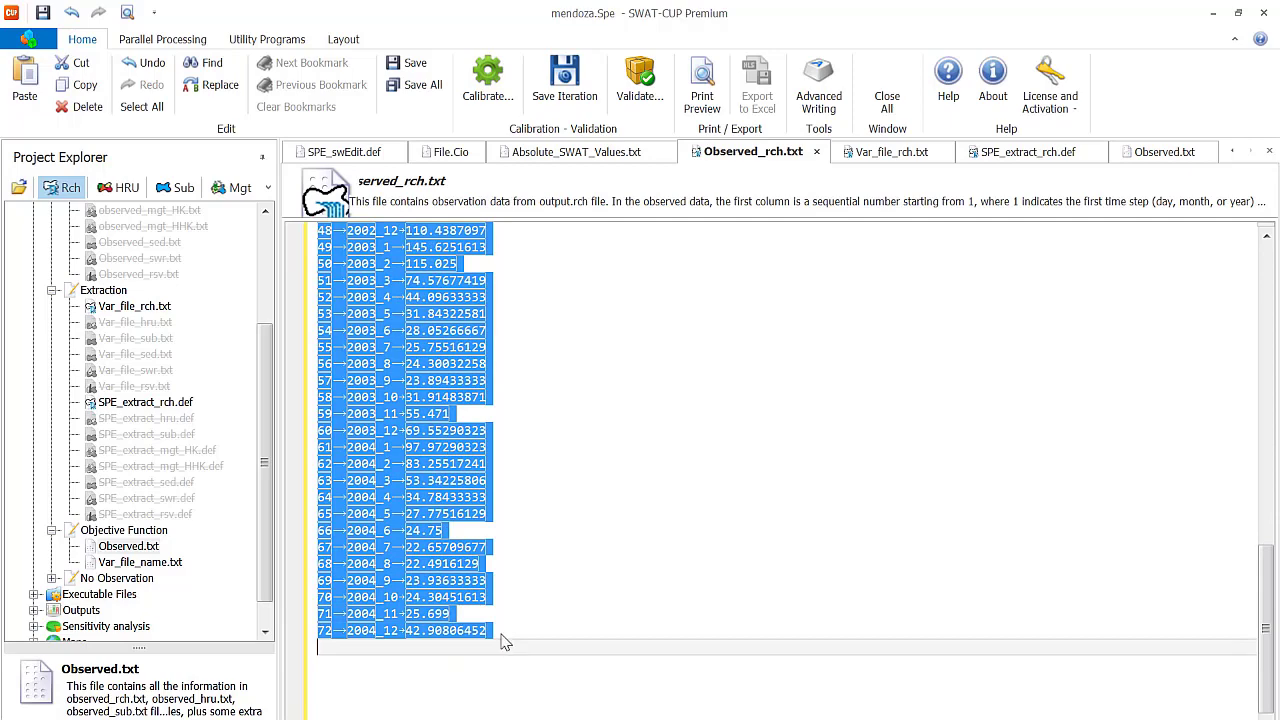
{"action": "left_click", "coordinate": [1172, 153]}
{"action": "left_click", "coordinate": [349, 431]}
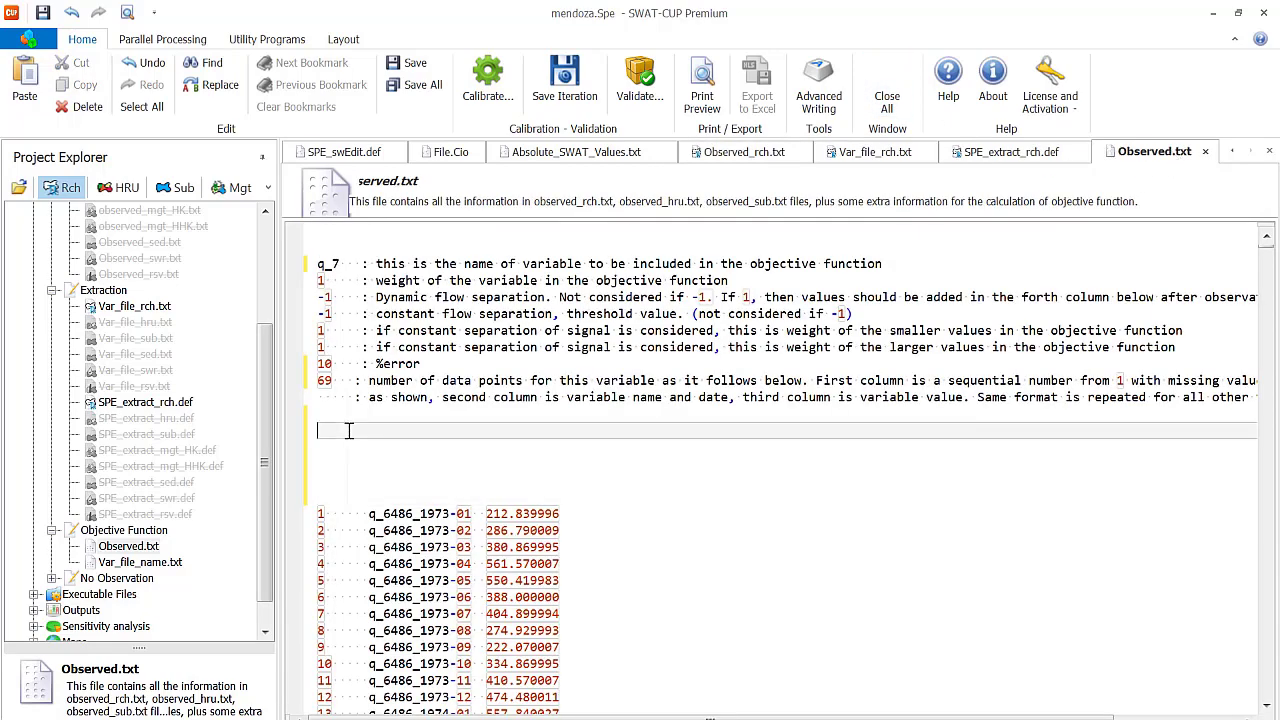
{"action": "key", "text": "ctrl+v"}
{"action": "scroll", "coordinate": [418, 457], "scroll_direction": "down", "scroll_amount": 5}
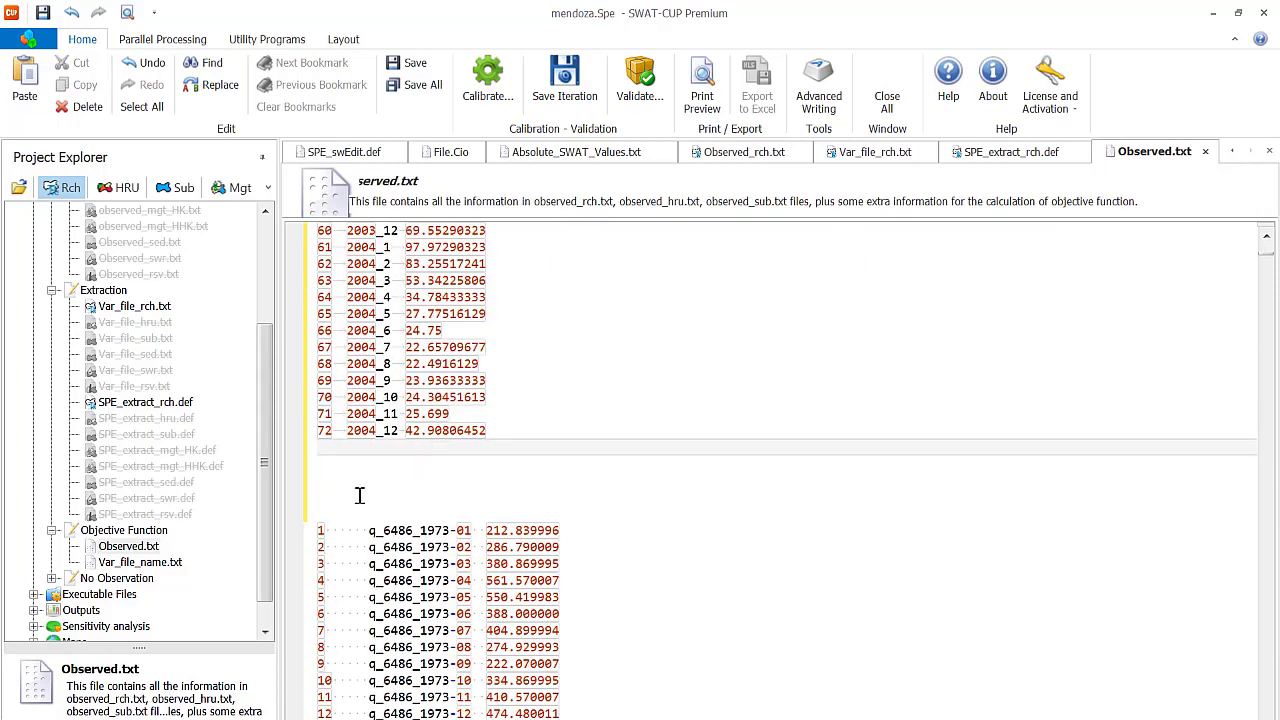
{"action": "left_click", "coordinate": [395, 500]}
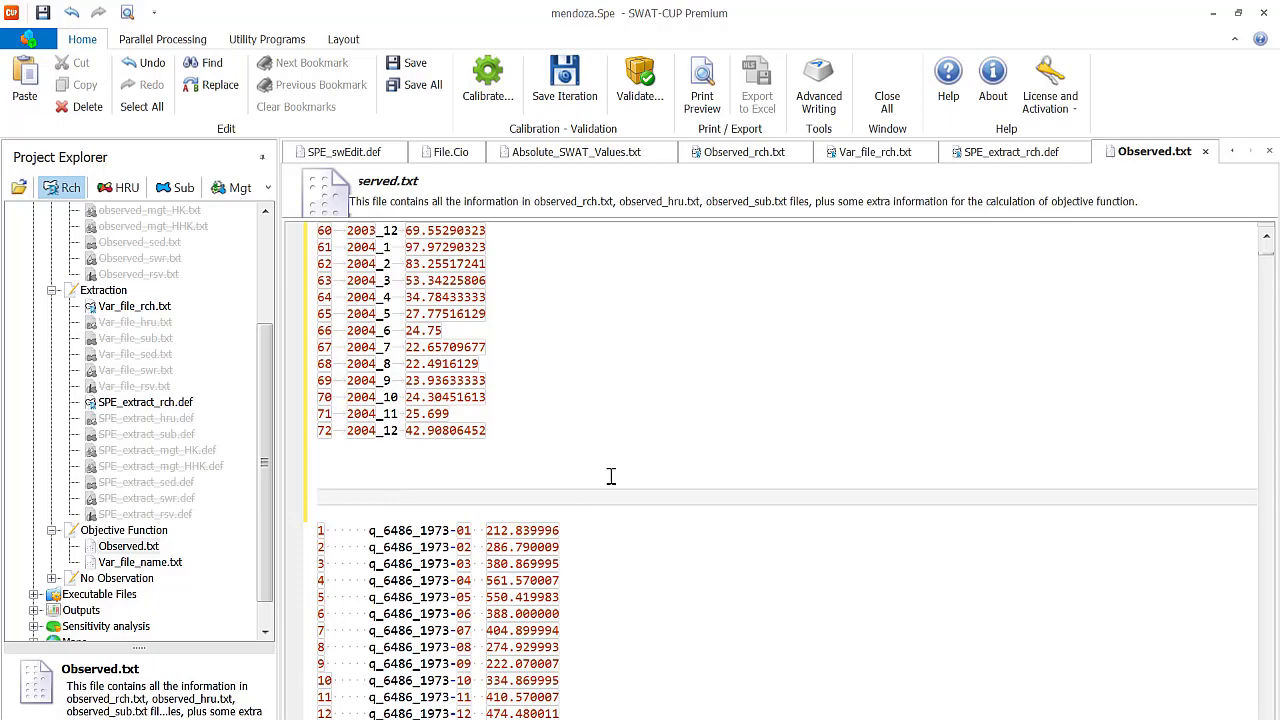
Remove one extra blank line above the q_7 block in Observed.txt
{"action": "scroll", "coordinate": [897, 472], "scroll_direction": "up", "scroll_amount": 10}
{"action": "scroll", "coordinate": [899, 470], "scroll_direction": "up", "scroll_amount": 12}
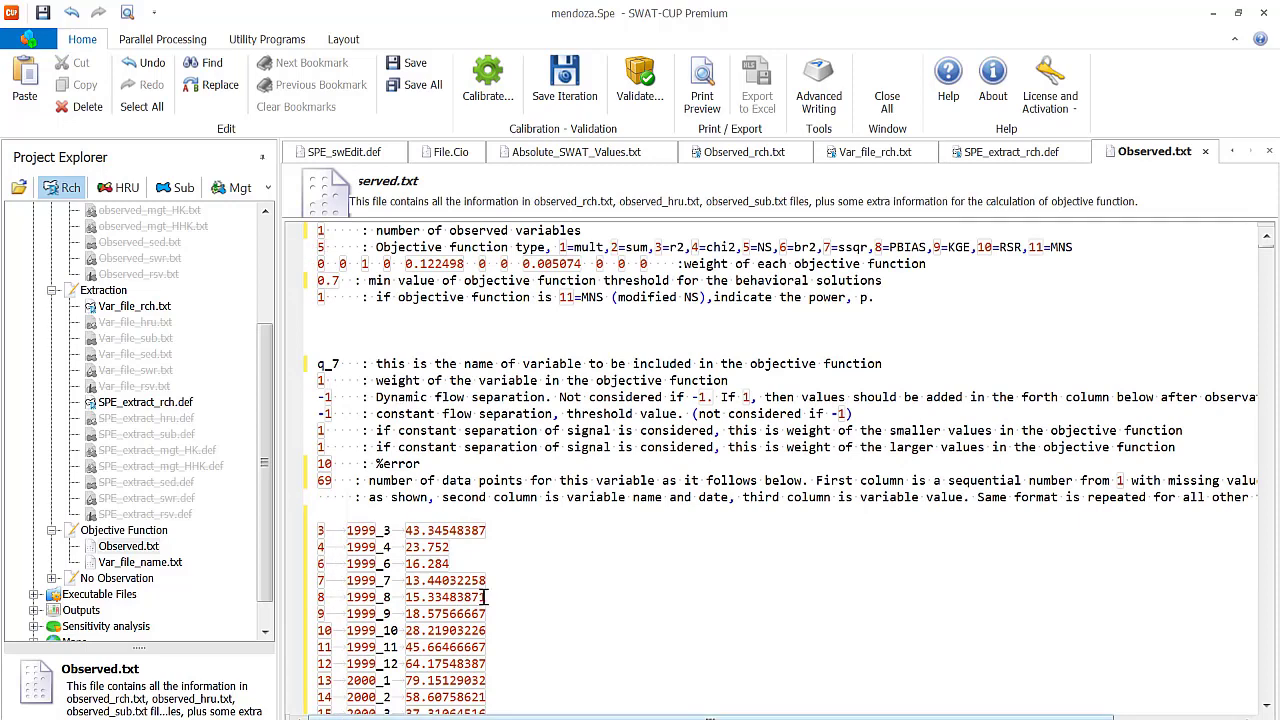
{"action": "left_click", "coordinate": [380, 328]}
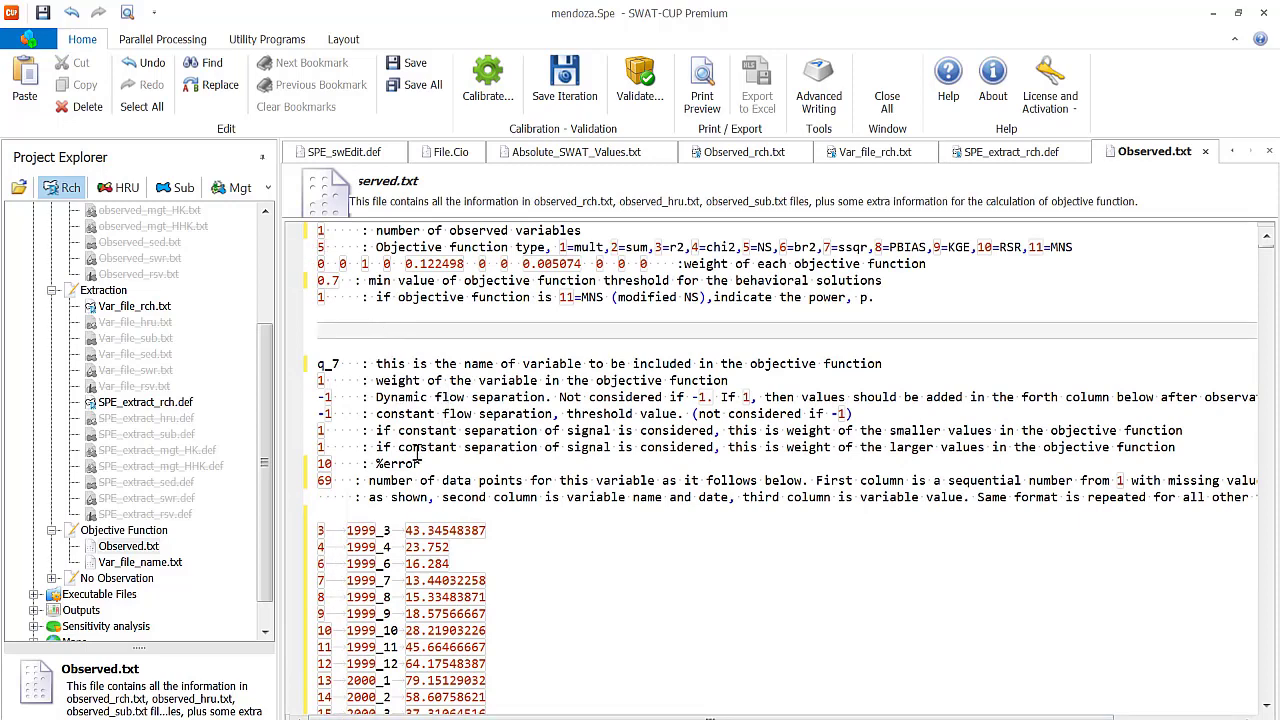
{"action": "key", "text": "BackSpace"}
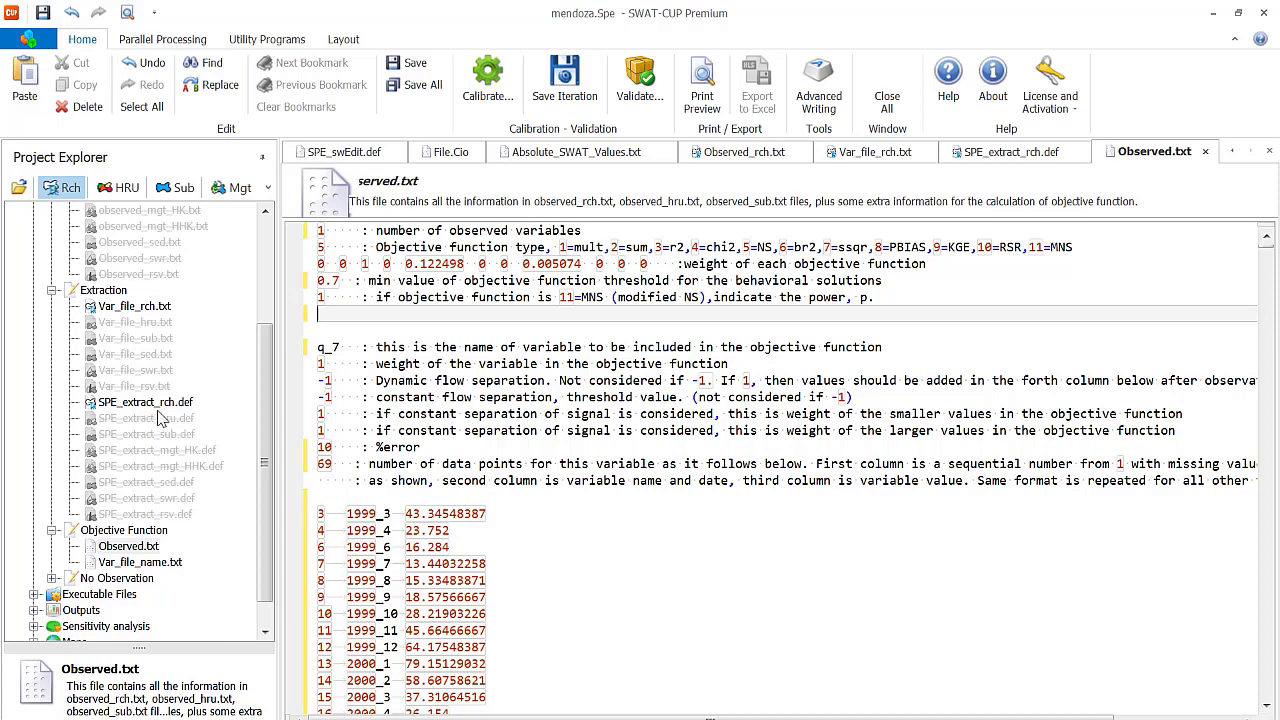
Reduce the objective function's Var_file_name.txt to the single entry q_7.txt and save all files
{"action": "left_click", "coordinate": [133, 566]}
{"action": "double_click", "coordinate": [133, 566]}
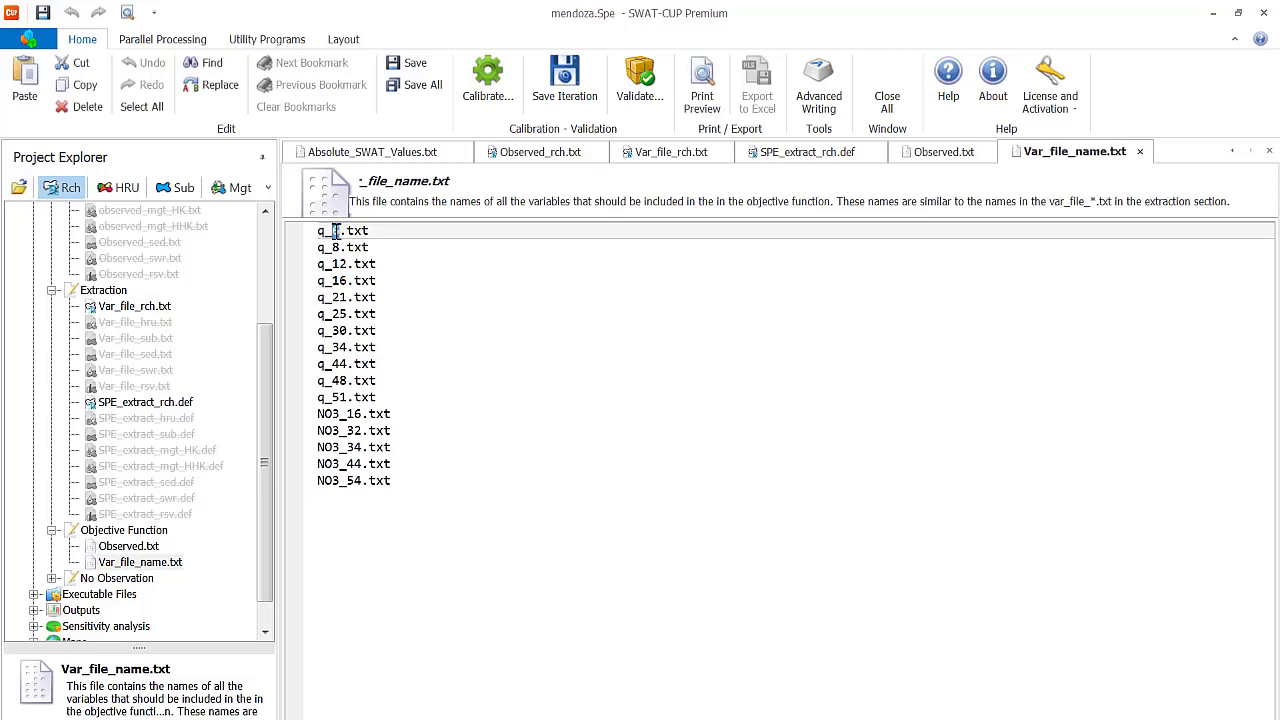
{"action": "type", "text": "7"}
{"action": "left_click_drag", "start_coordinate": [318, 248], "coordinate": [440, 504]}
{"action": "key", "text": "Delete"}
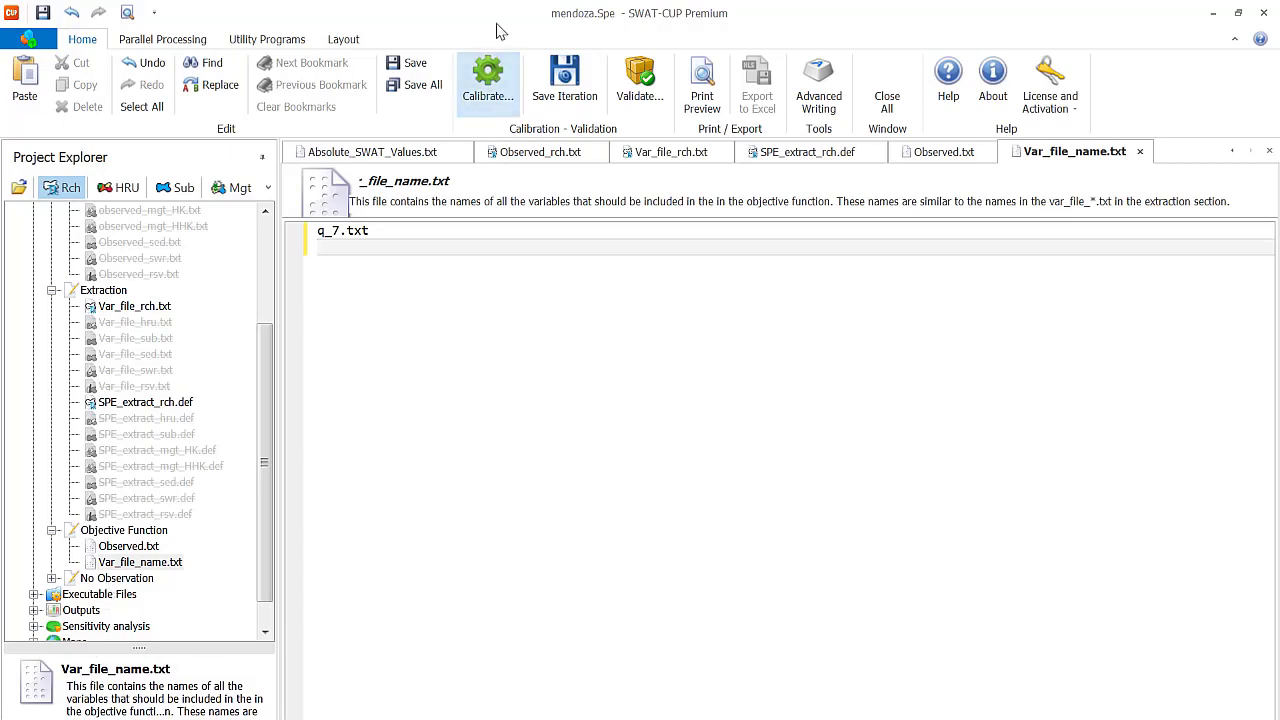
{"action": "left_click", "coordinate": [415, 87]}
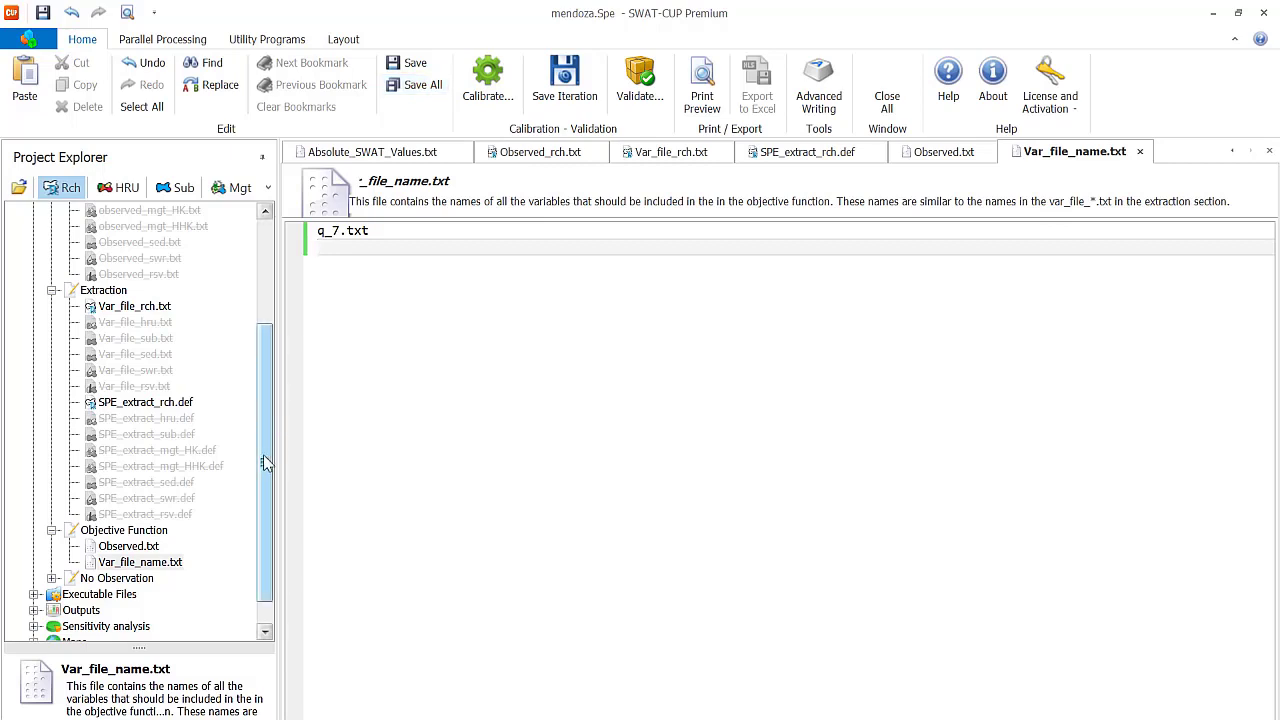
Collapse the Observation, Extraction and Objective Function groups and examine Extract_No_Obs_rch.def under No Observation
{"action": "left_click_drag", "start_coordinate": [265, 462], "coordinate": [267, 352]}
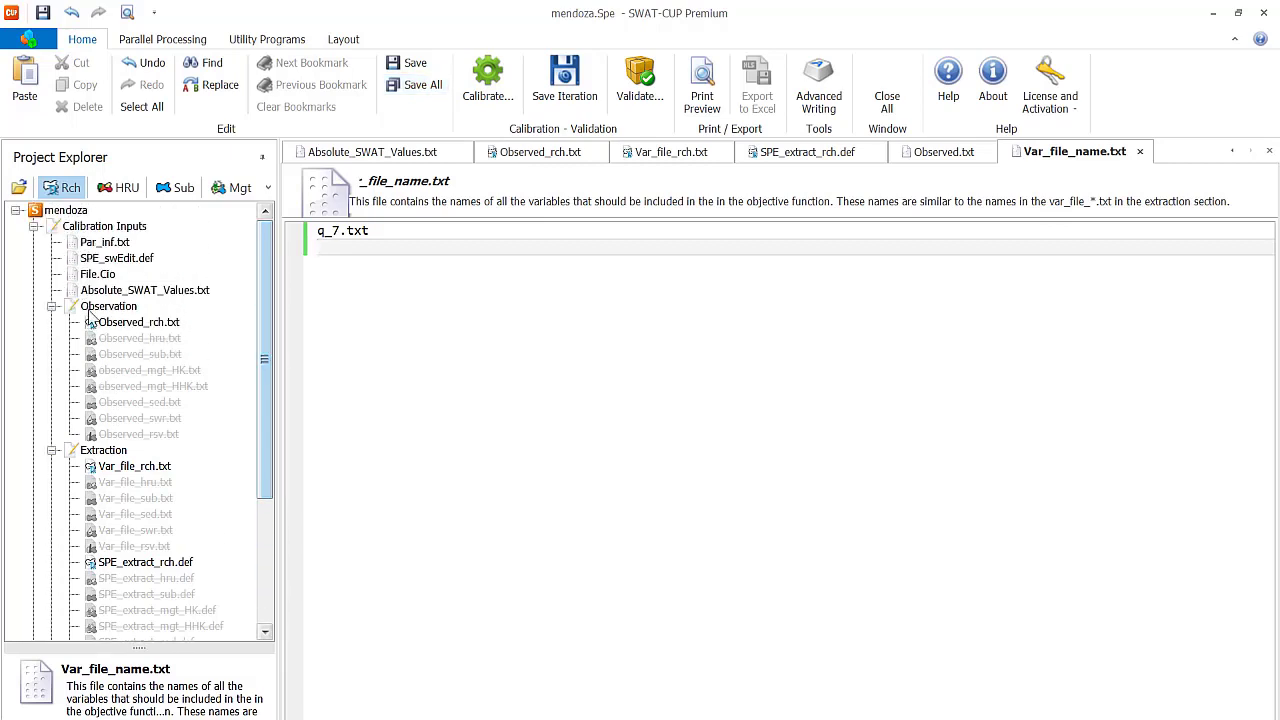
{"action": "left_click", "coordinate": [51, 306]}
{"action": "left_click", "coordinate": [51, 322]}
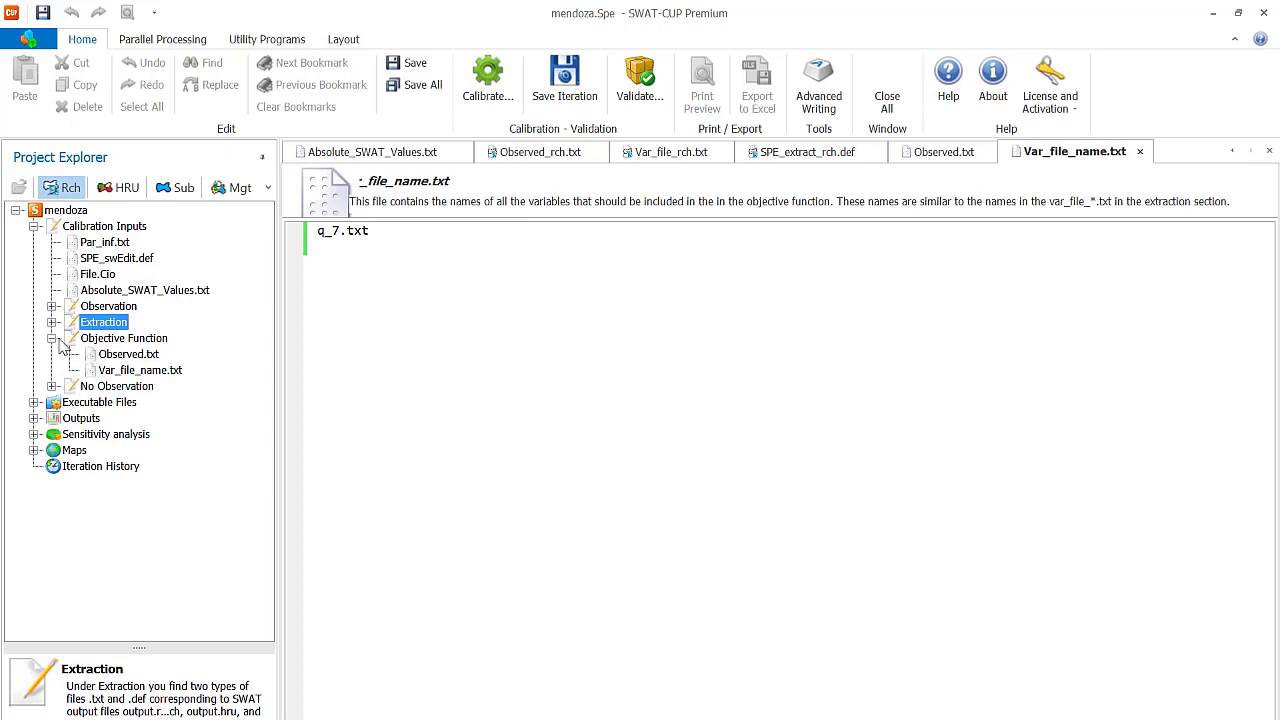
{"action": "left_click", "coordinate": [52, 338]}
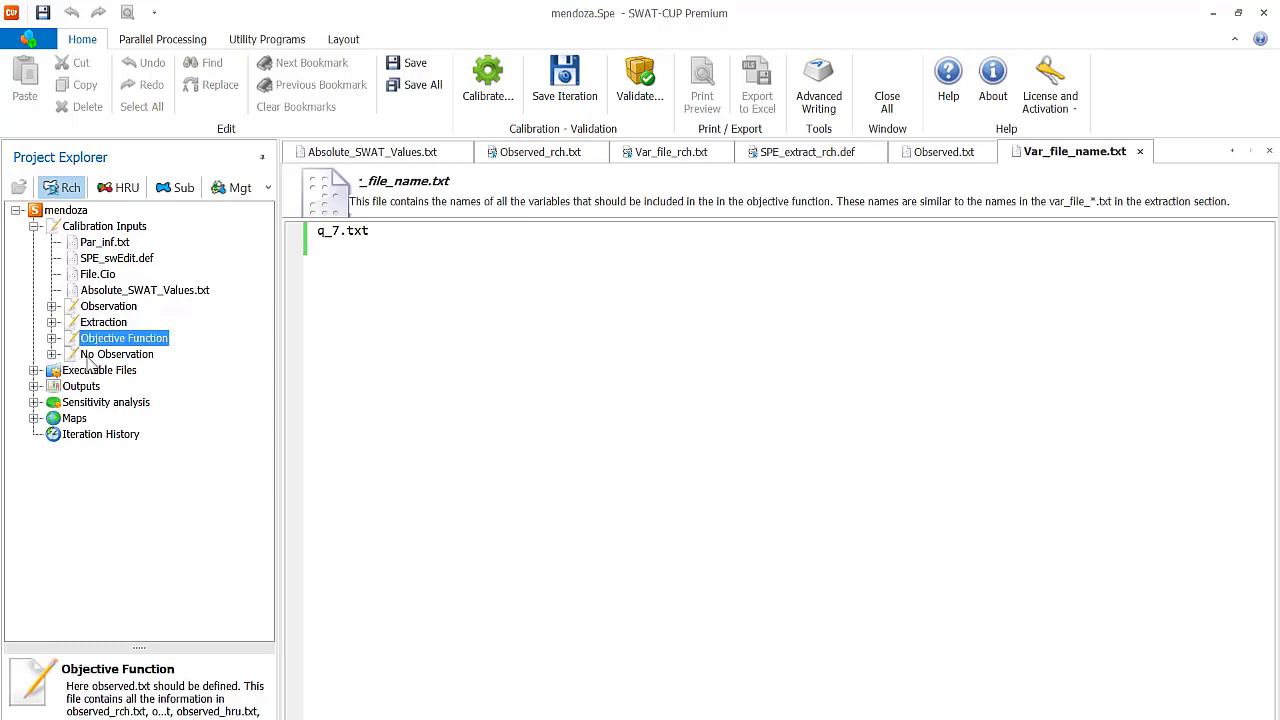
{"action": "left_click", "coordinate": [52, 354]}
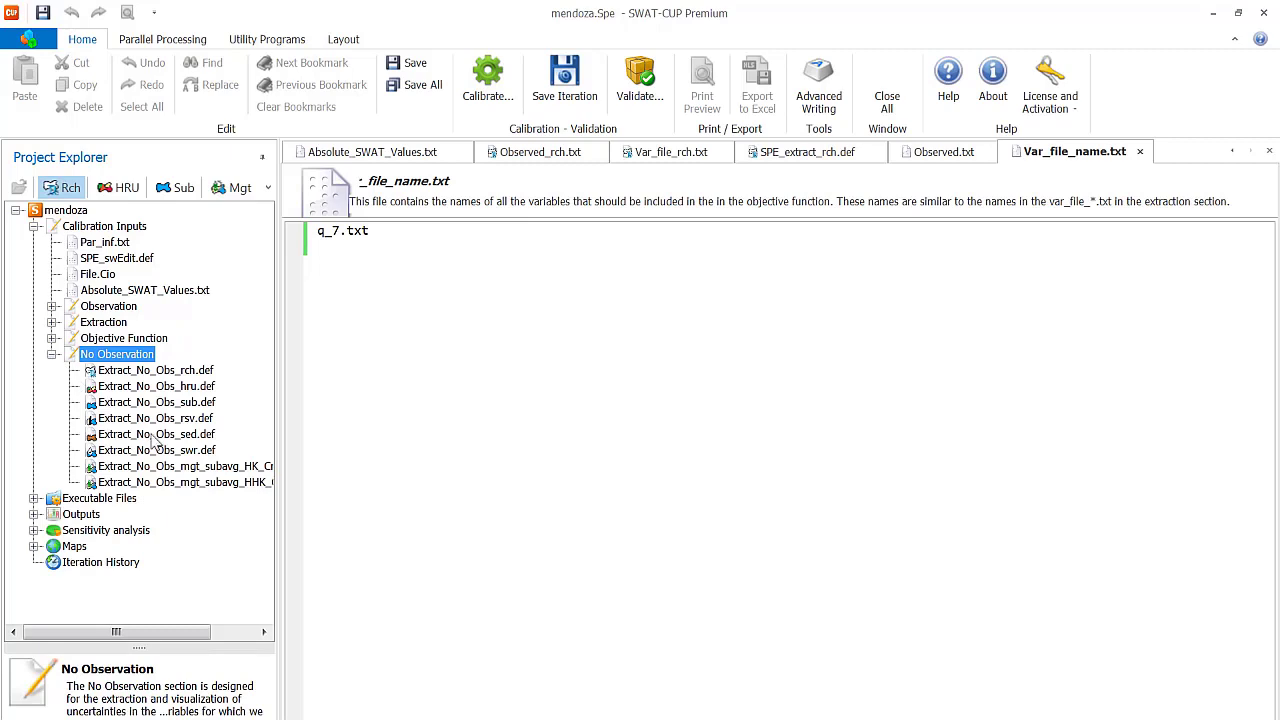
{"action": "left_click", "coordinate": [170, 371]}
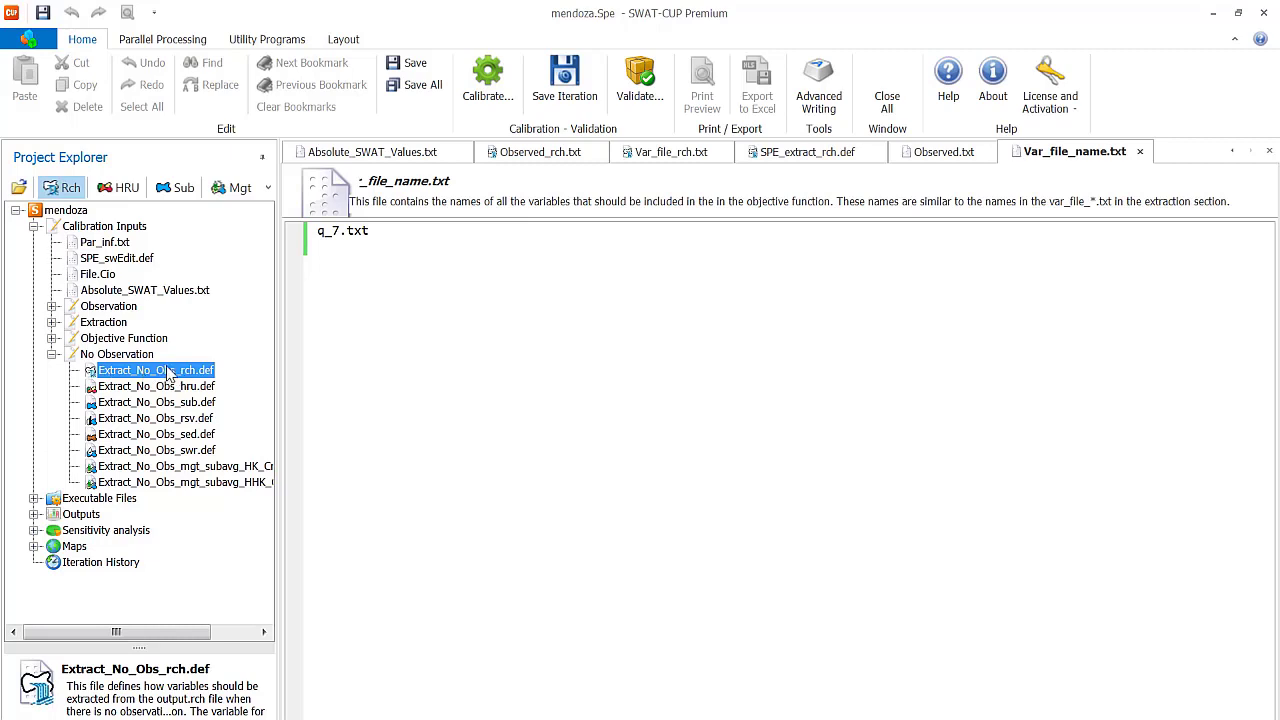
{"action": "double_click", "coordinate": [185, 372]}
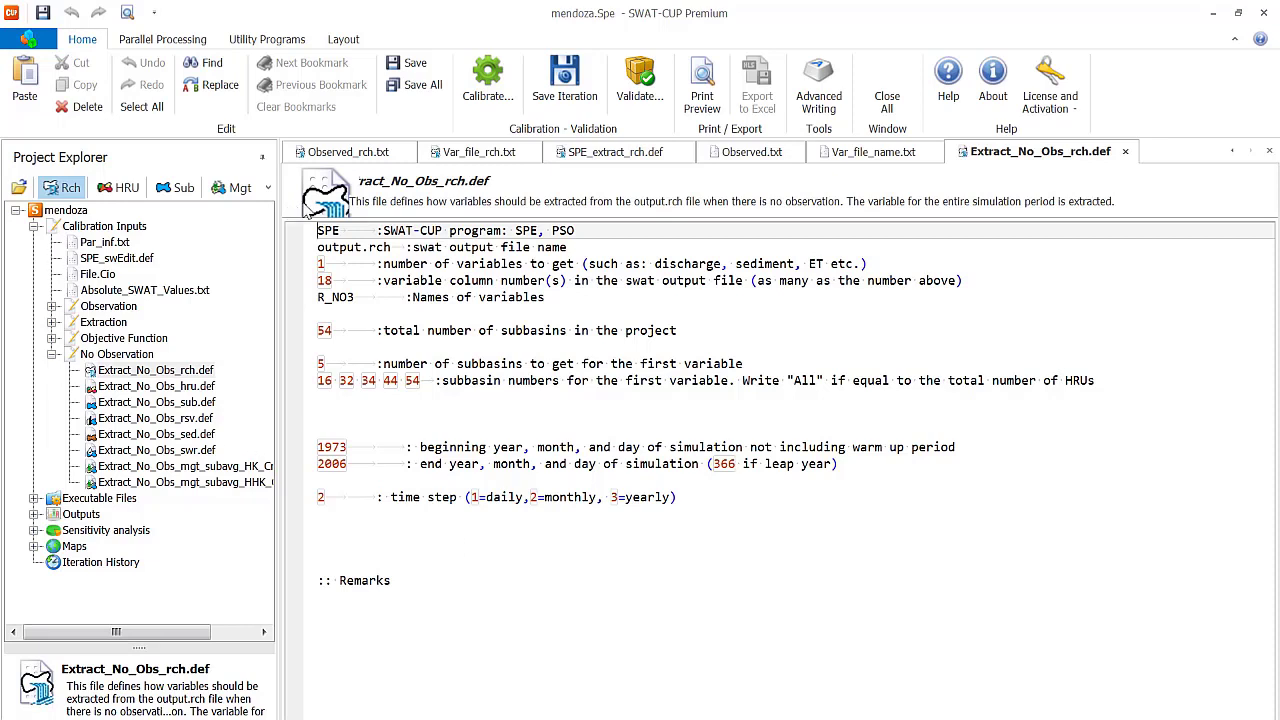
Examine the executable file SPE_pre.bat in both its form and text views
{"action": "left_click", "coordinate": [34, 498]}
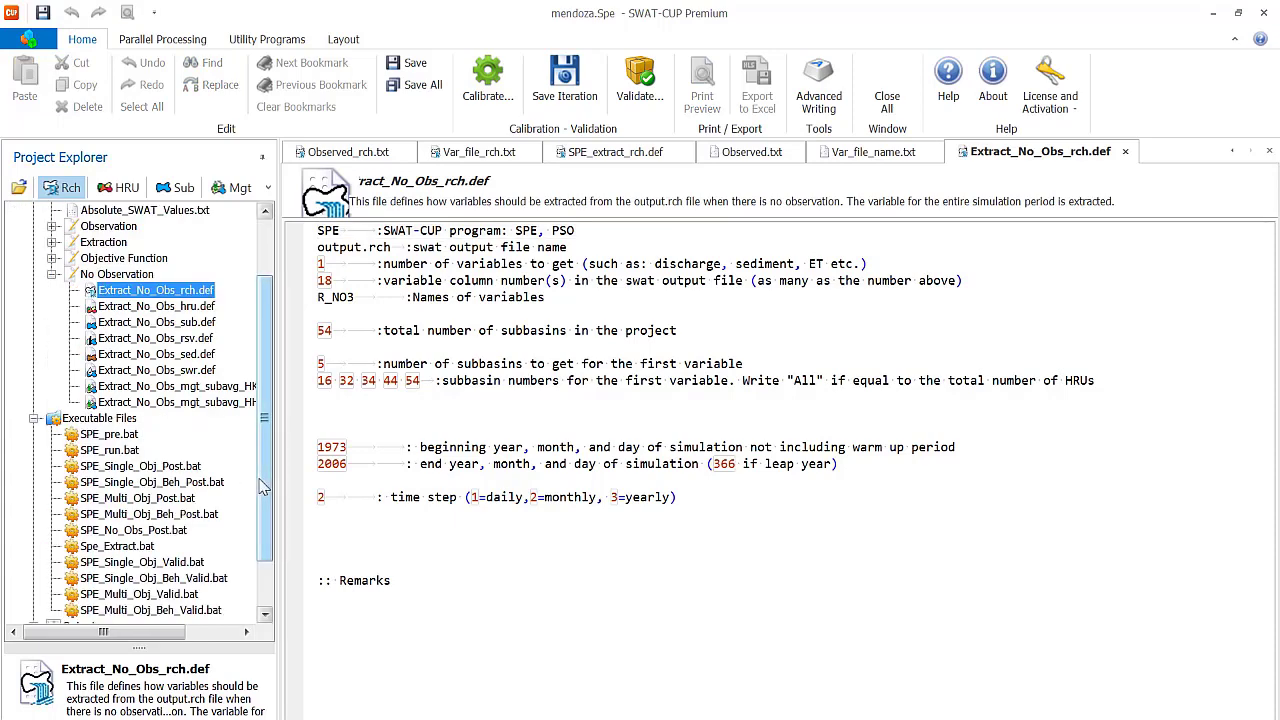
{"action": "scroll", "coordinate": [262, 485], "scroll_direction": "down", "scroll_amount": 2}
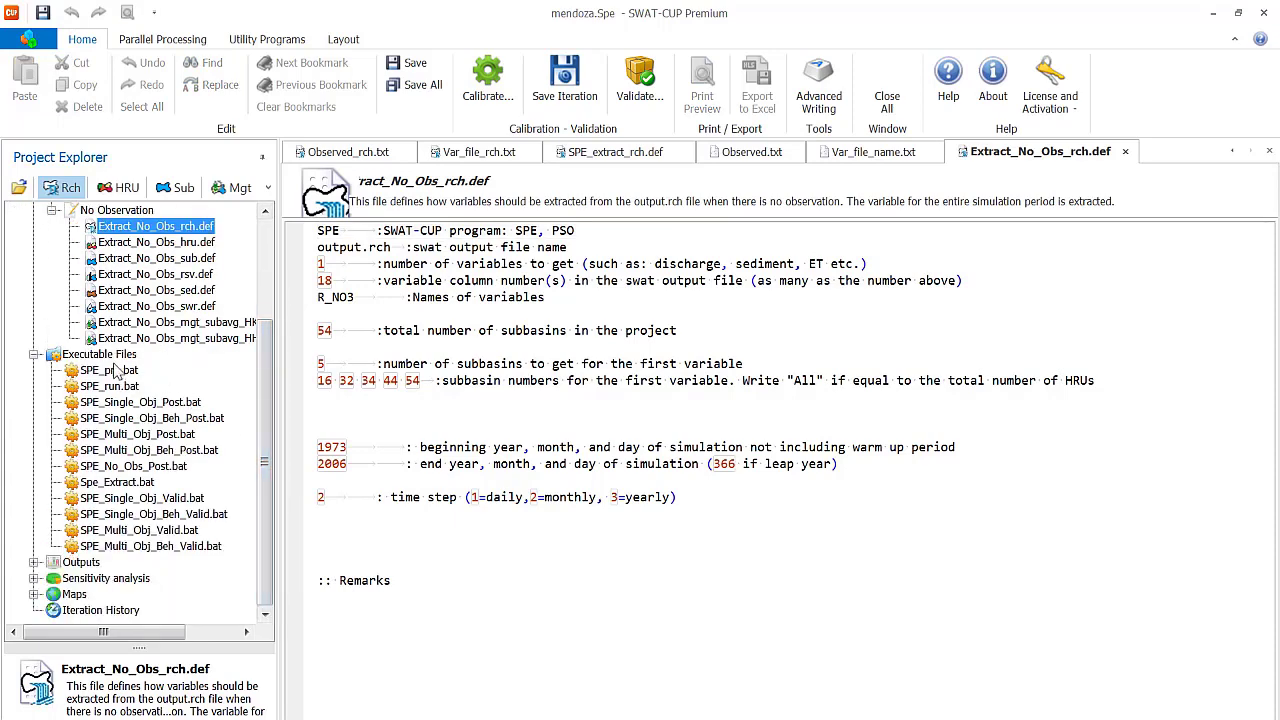
{"action": "double_click", "coordinate": [98, 378]}
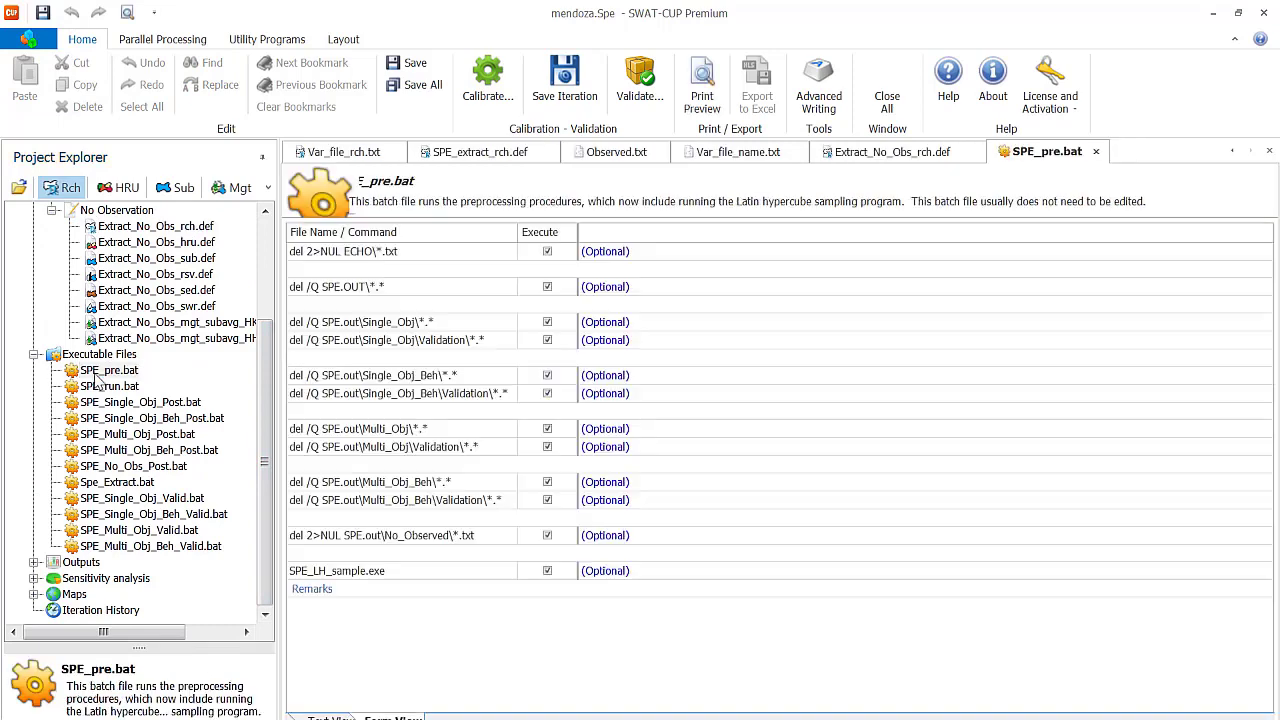
{"action": "left_click", "coordinate": [330, 718]}
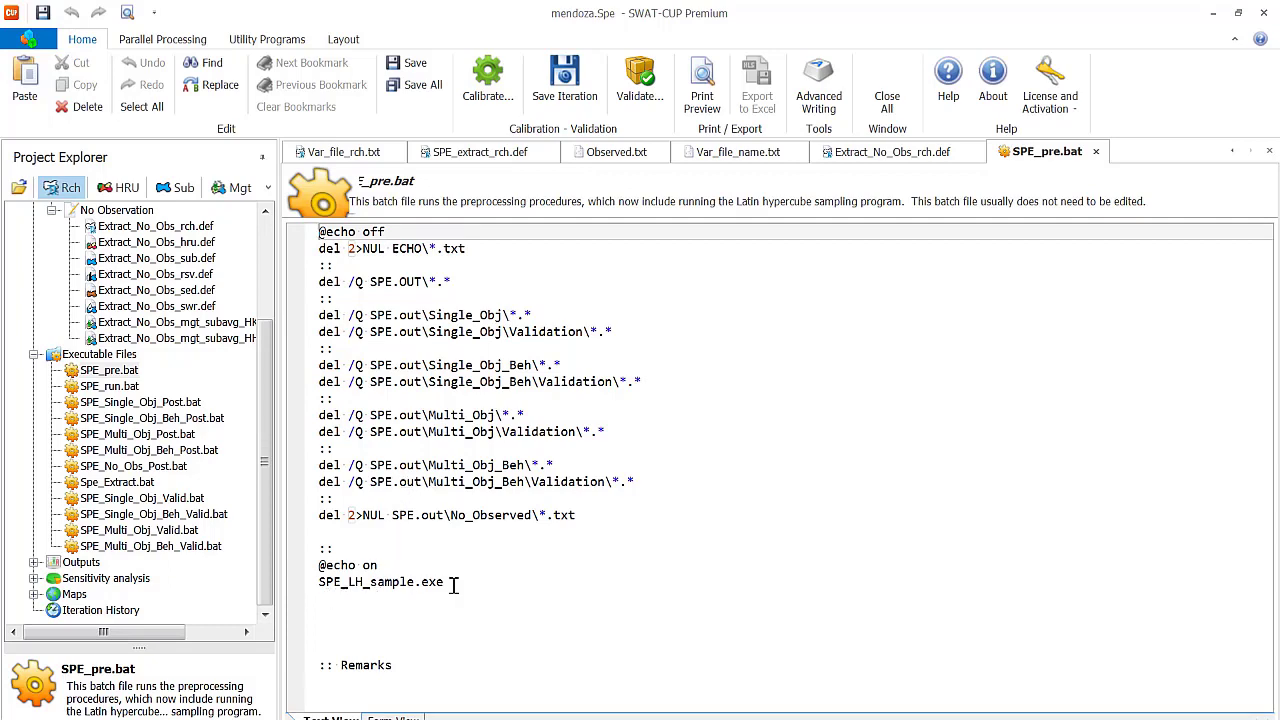
{"action": "left_click", "coordinate": [393, 718]}
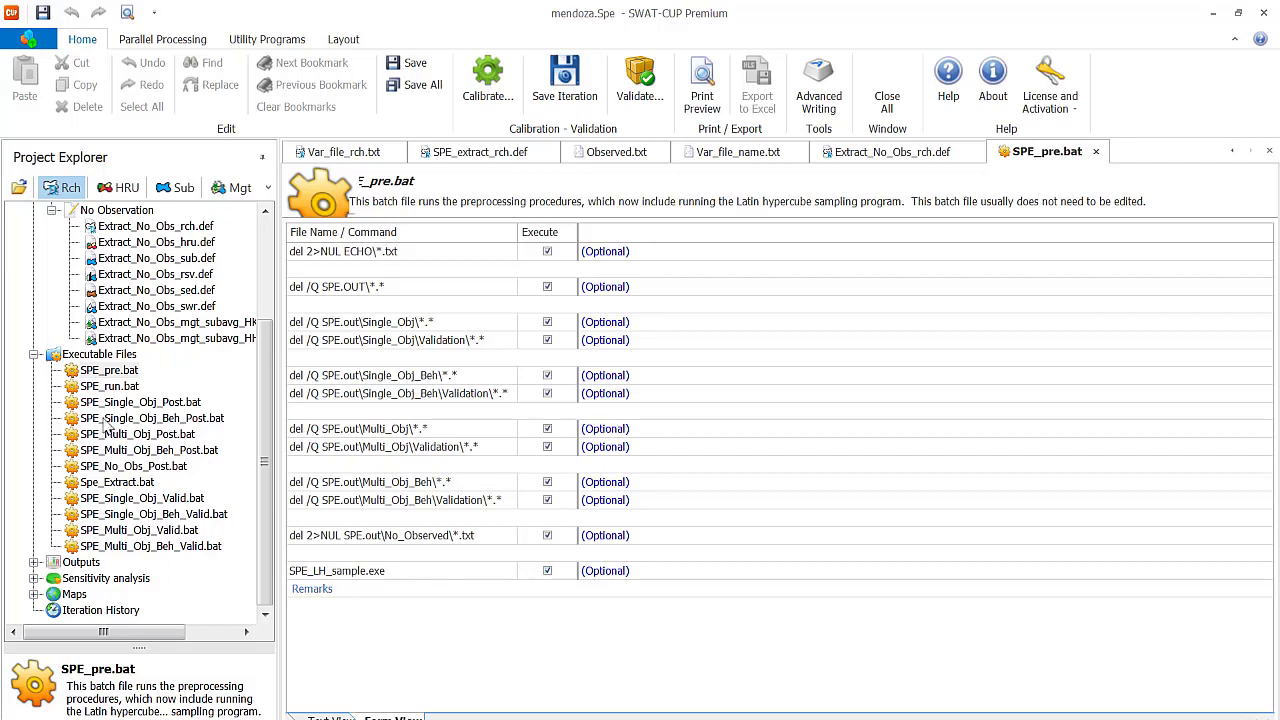
Review the commands in SPE_run.bat and SPE_Single_Obj_Post.bat
{"action": "double_click", "coordinate": [110, 388]}
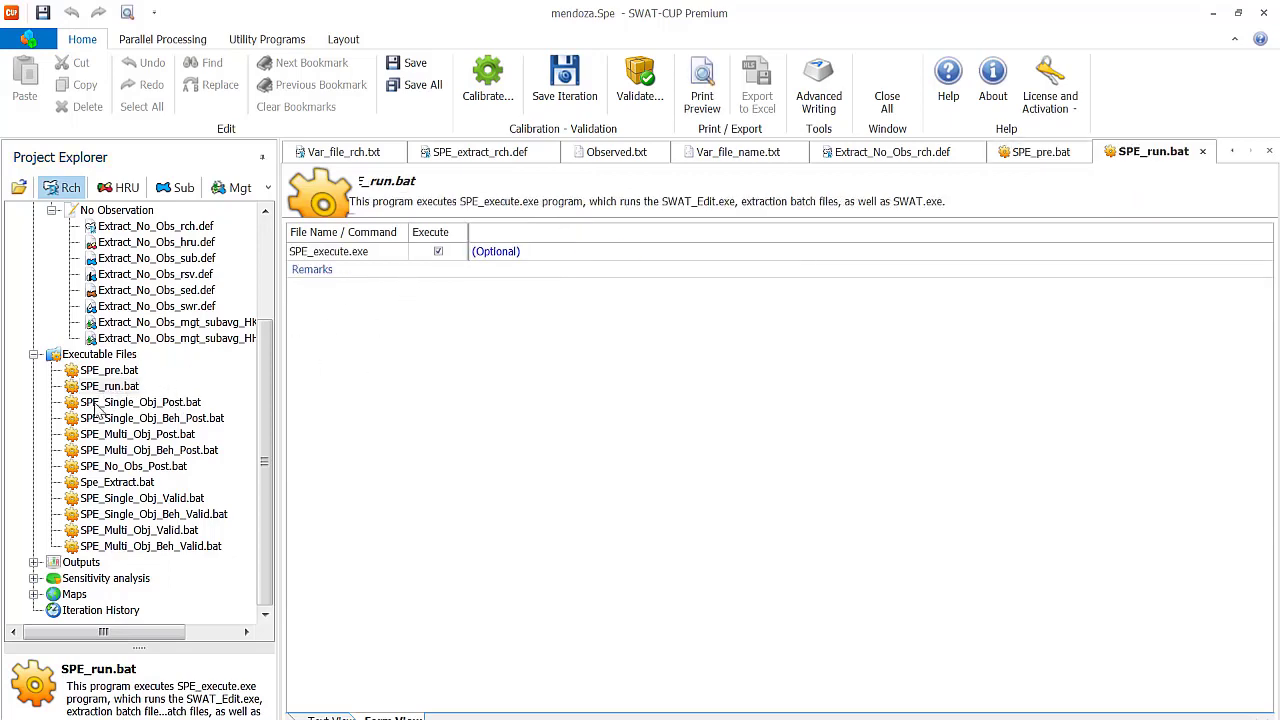
{"action": "left_click", "coordinate": [178, 403]}
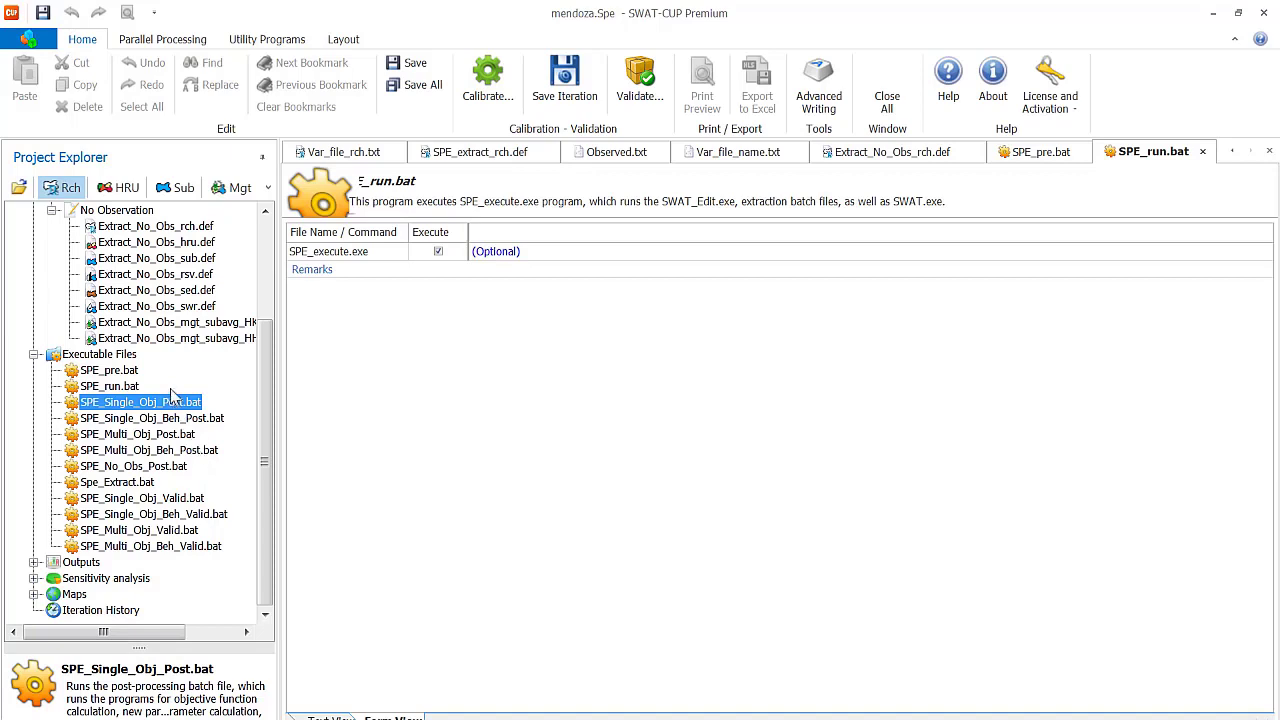
{"action": "double_click", "coordinate": [187, 404]}
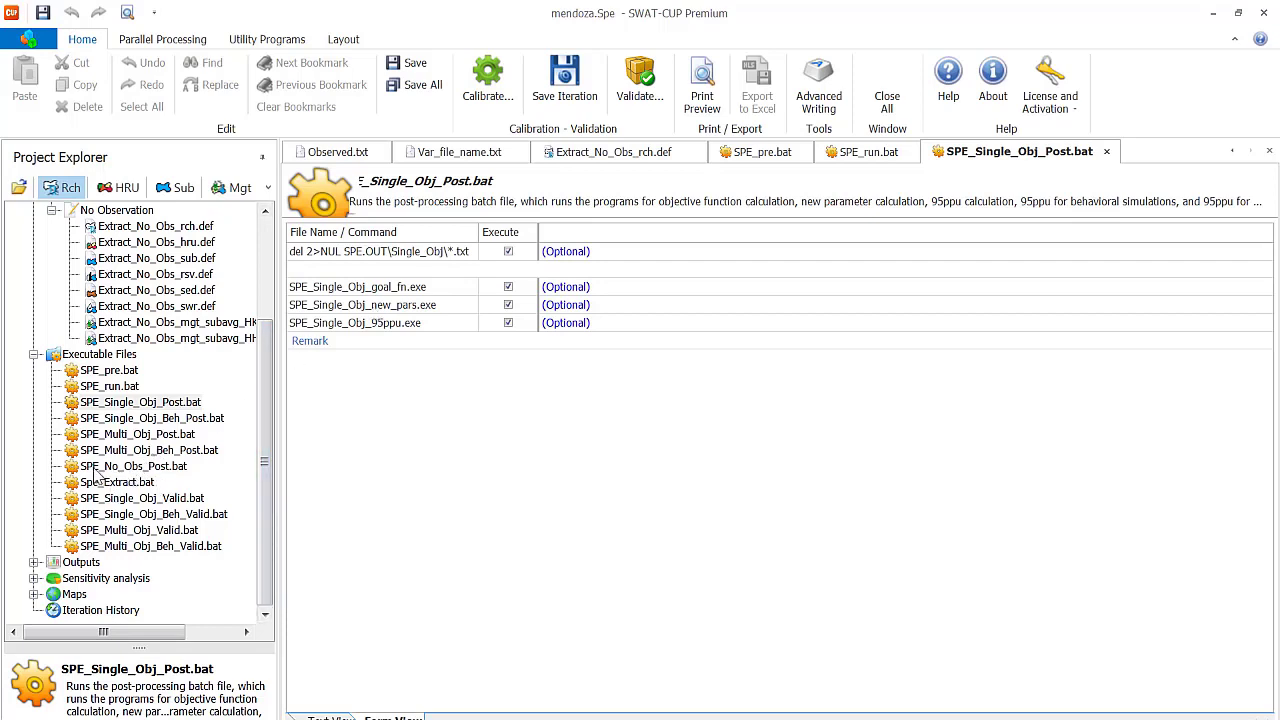
Disable execution of 95ppu_No_Obs_rch.exe and 95ppu_No_Obs_hru.exe in SPE_No_Obs_Post.bat
{"action": "left_click", "coordinate": [146, 466]}
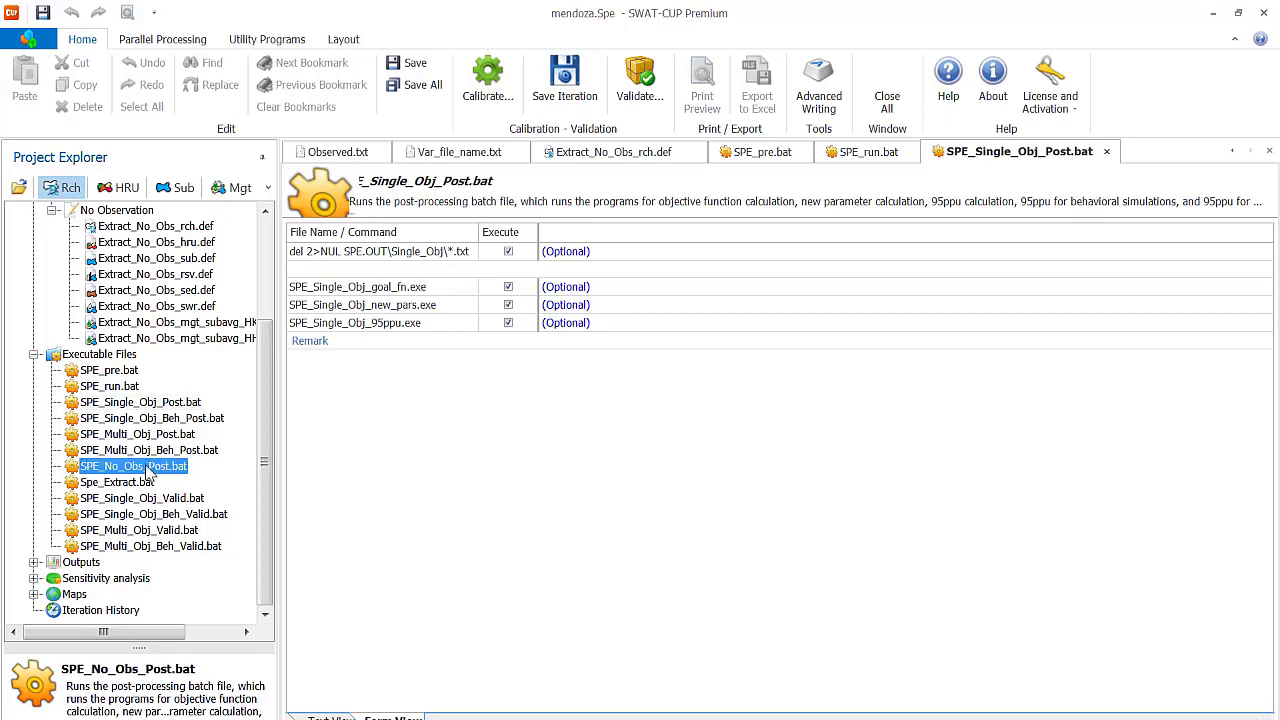
{"action": "double_click", "coordinate": [146, 470]}
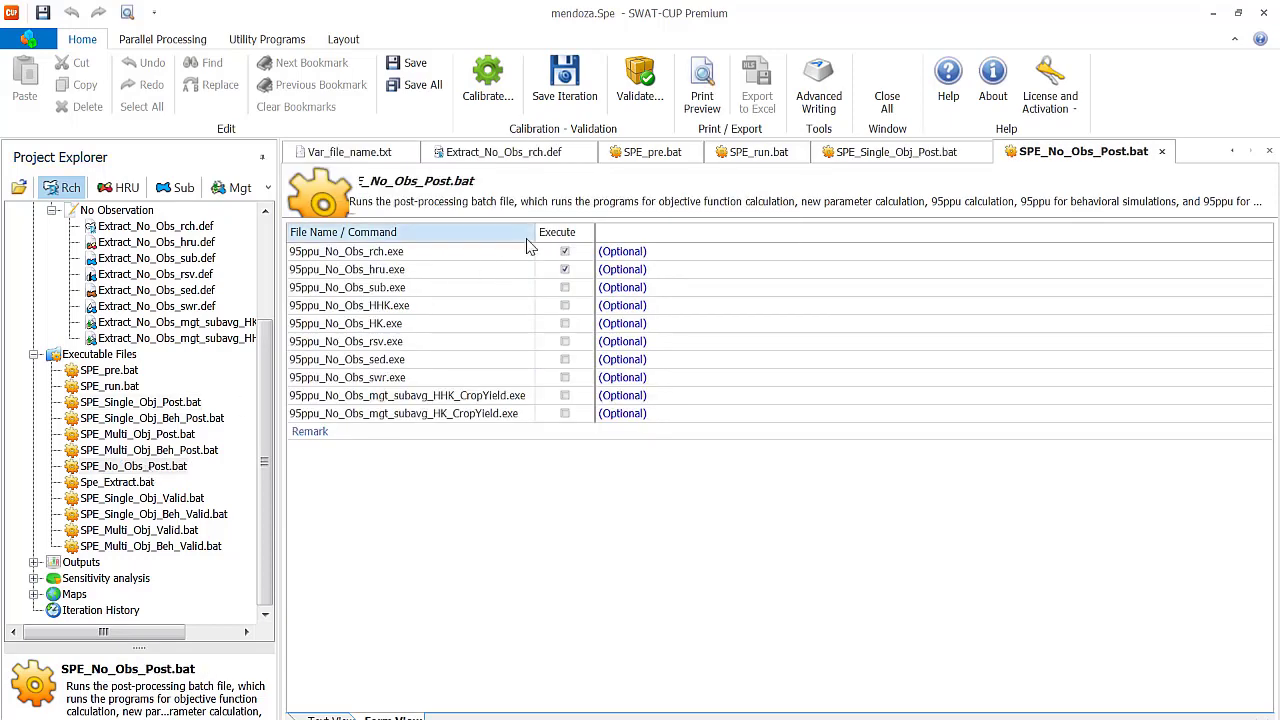
{"action": "left_click", "coordinate": [565, 251]}
{"action": "left_click", "coordinate": [565, 269]}
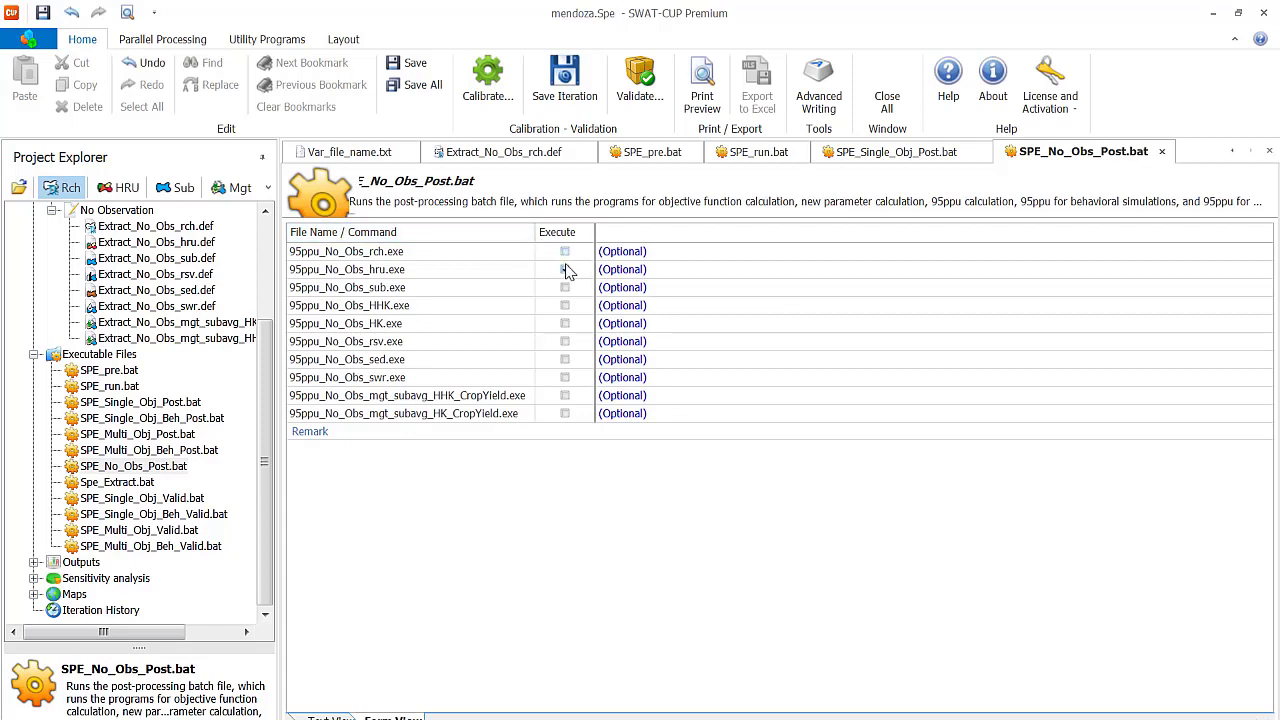
Disable execution of extract_No_Obs_hru.exe in Spe_Extract.bat and close all open files
{"action": "left_click", "coordinate": [100, 484]}
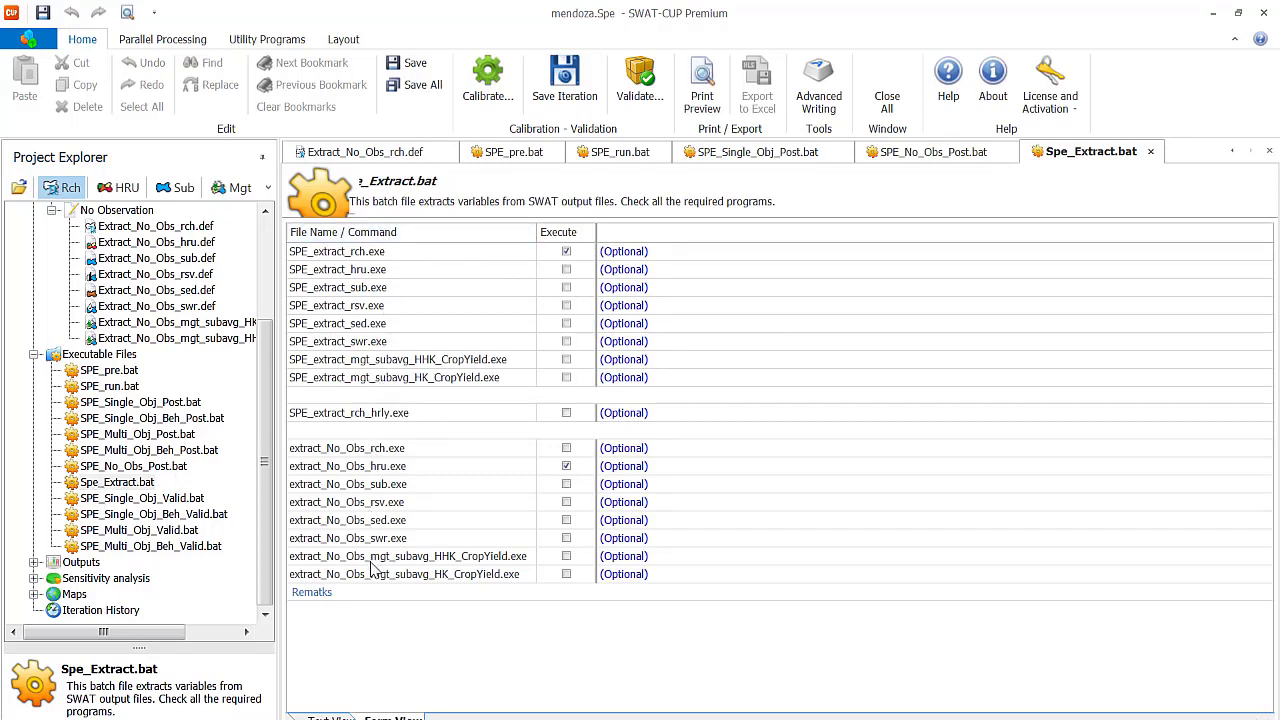
{"action": "left_click", "coordinate": [567, 468]}
{"action": "left_click", "coordinate": [138, 500]}
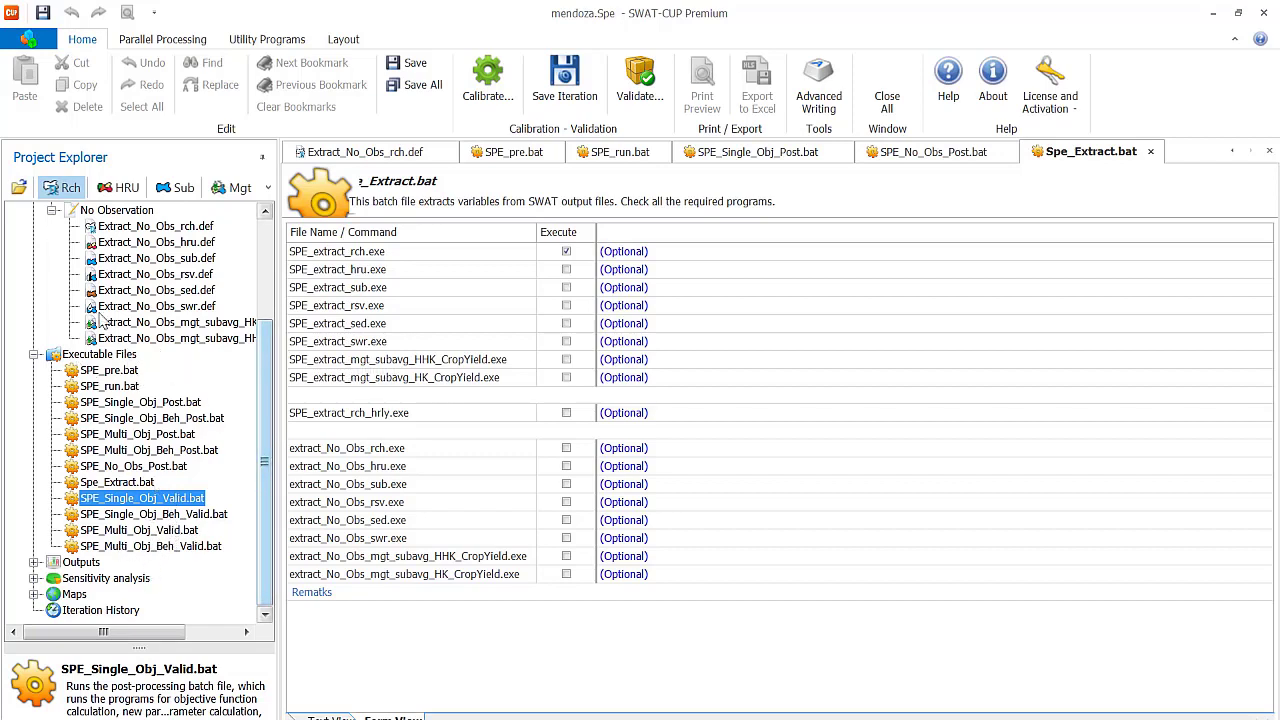
{"action": "scroll", "coordinate": [249, 452], "scroll_direction": "up", "scroll_amount": 3}
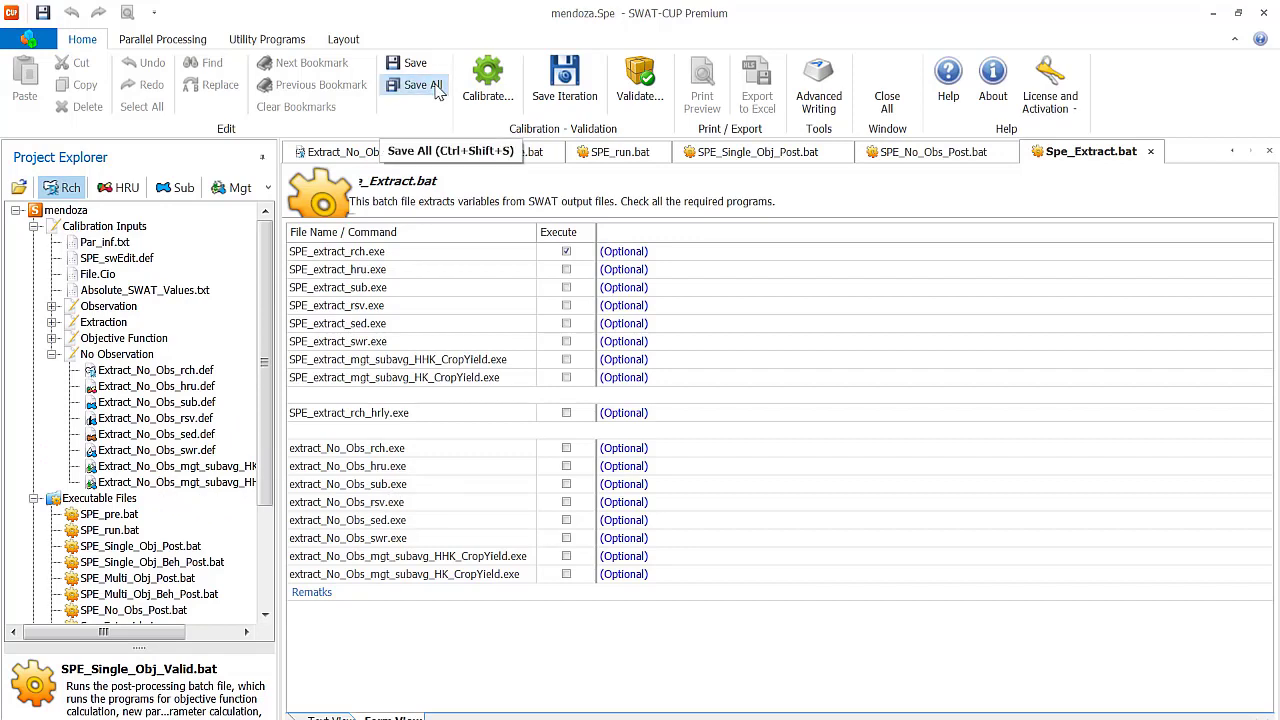
{"action": "left_click", "coordinate": [887, 102]}
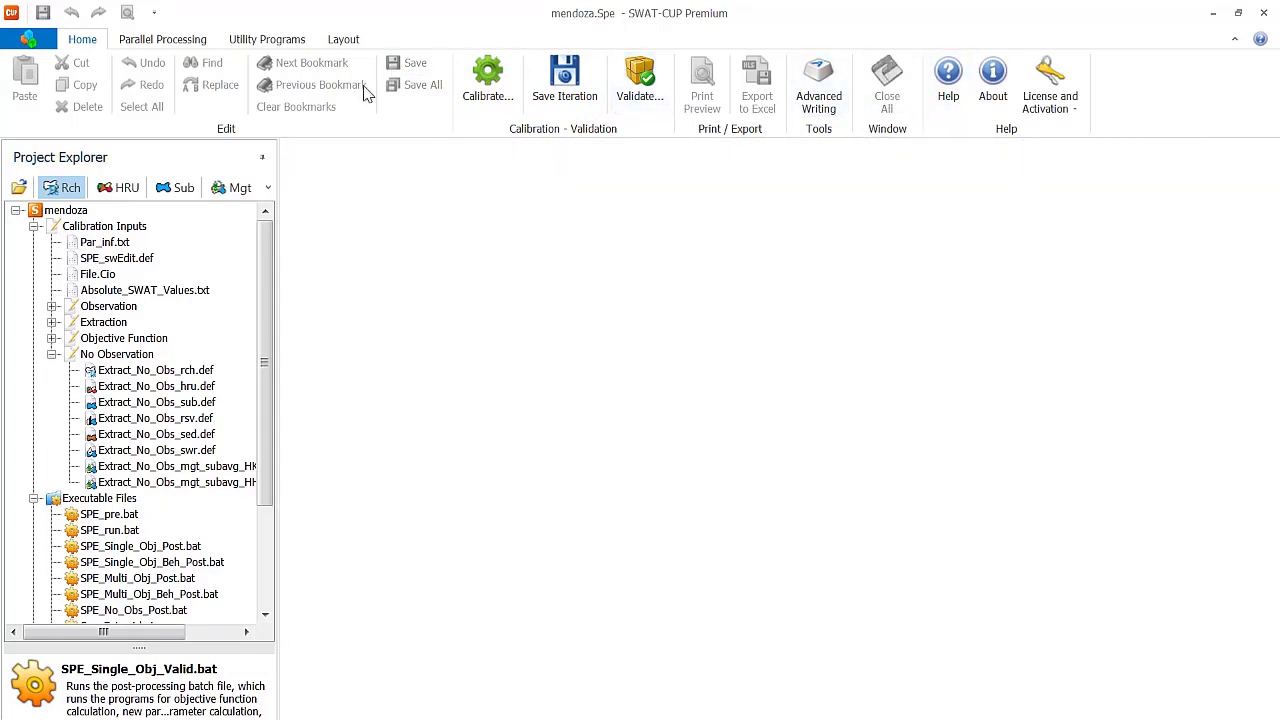
Check the parameter and simulation settings in Par_inf.txt's text view and the simulation range in SPE_swEdit.def
{"action": "left_click", "coordinate": [116, 244]}
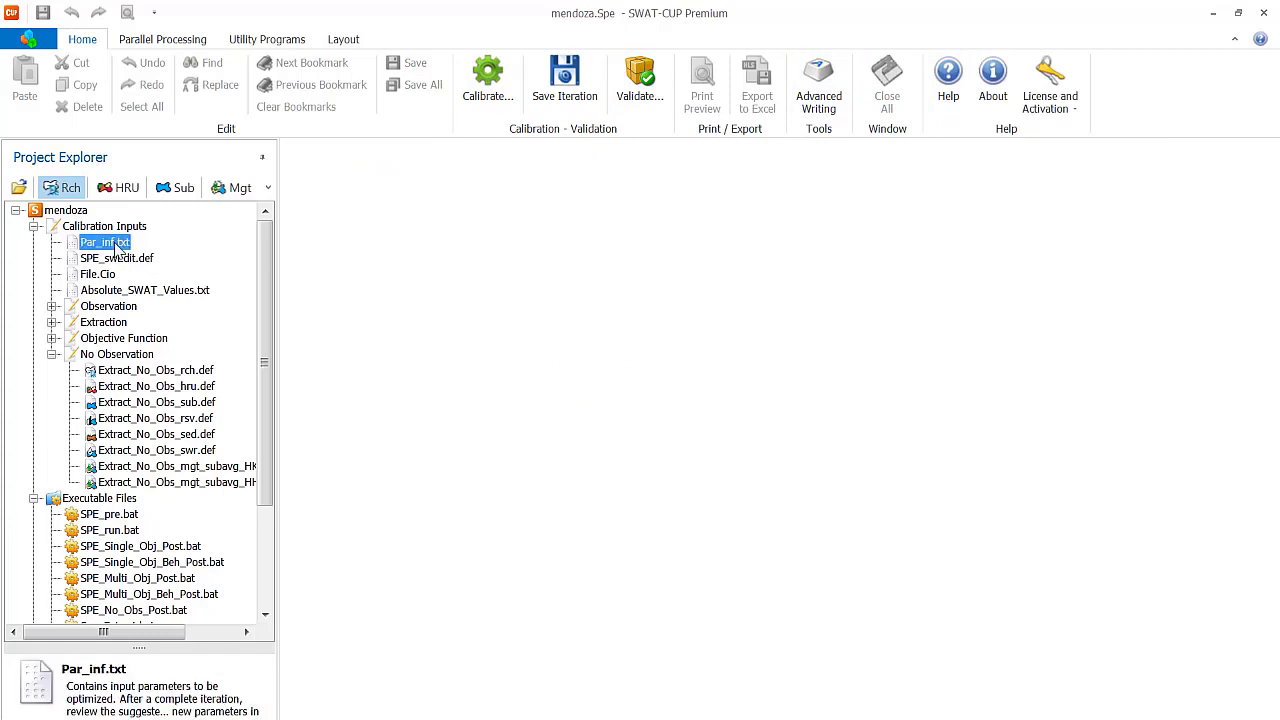
{"action": "double_click", "coordinate": [116, 244]}
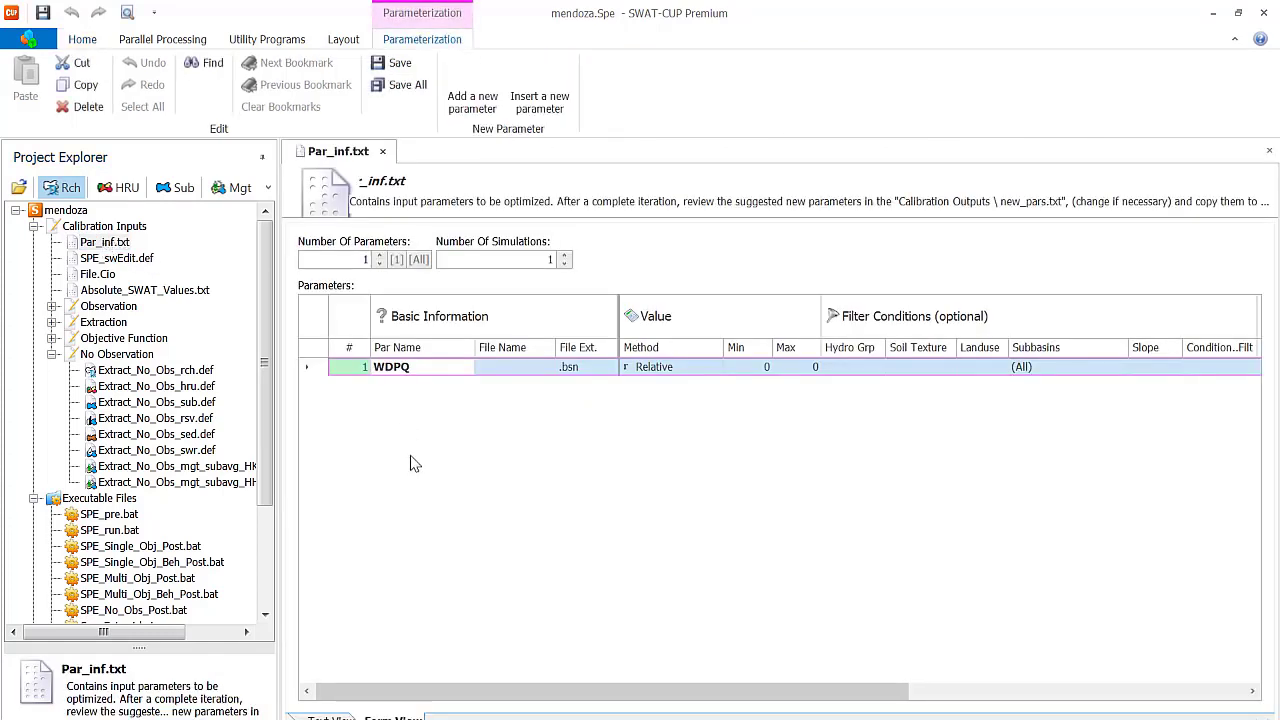
{"action": "left_click", "coordinate": [330, 718]}
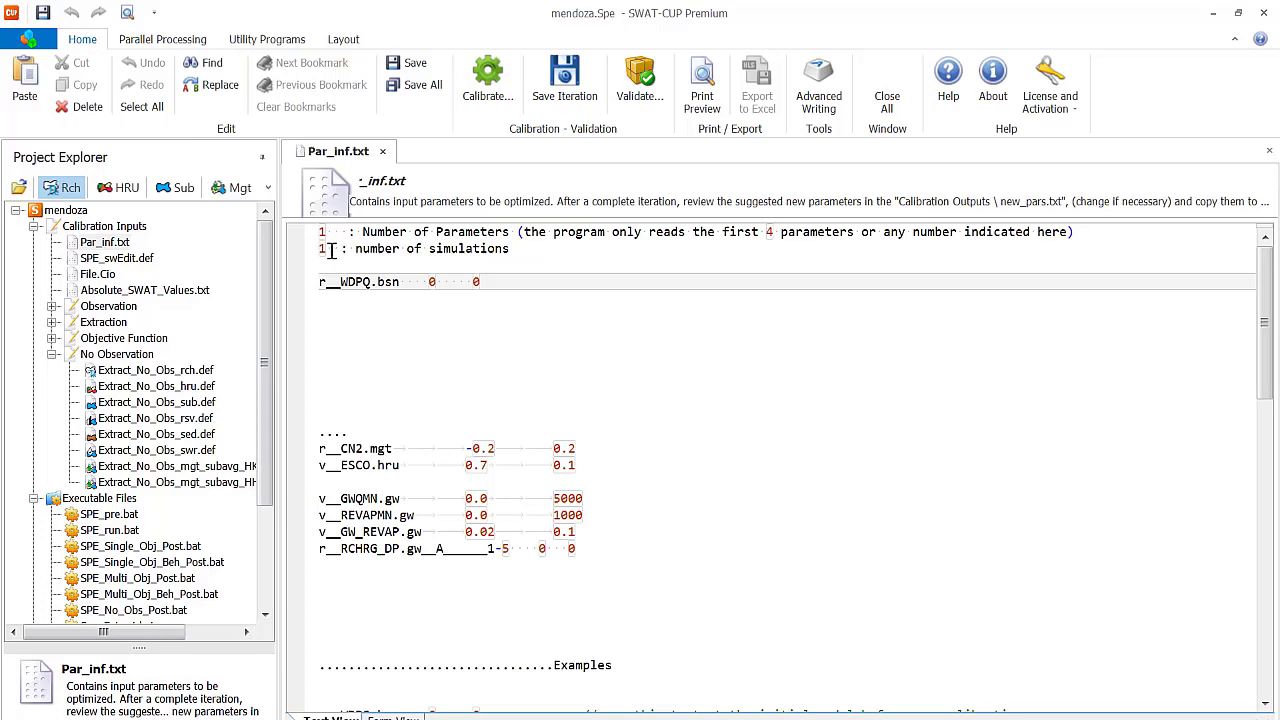
{"action": "double_click", "coordinate": [103, 262]}
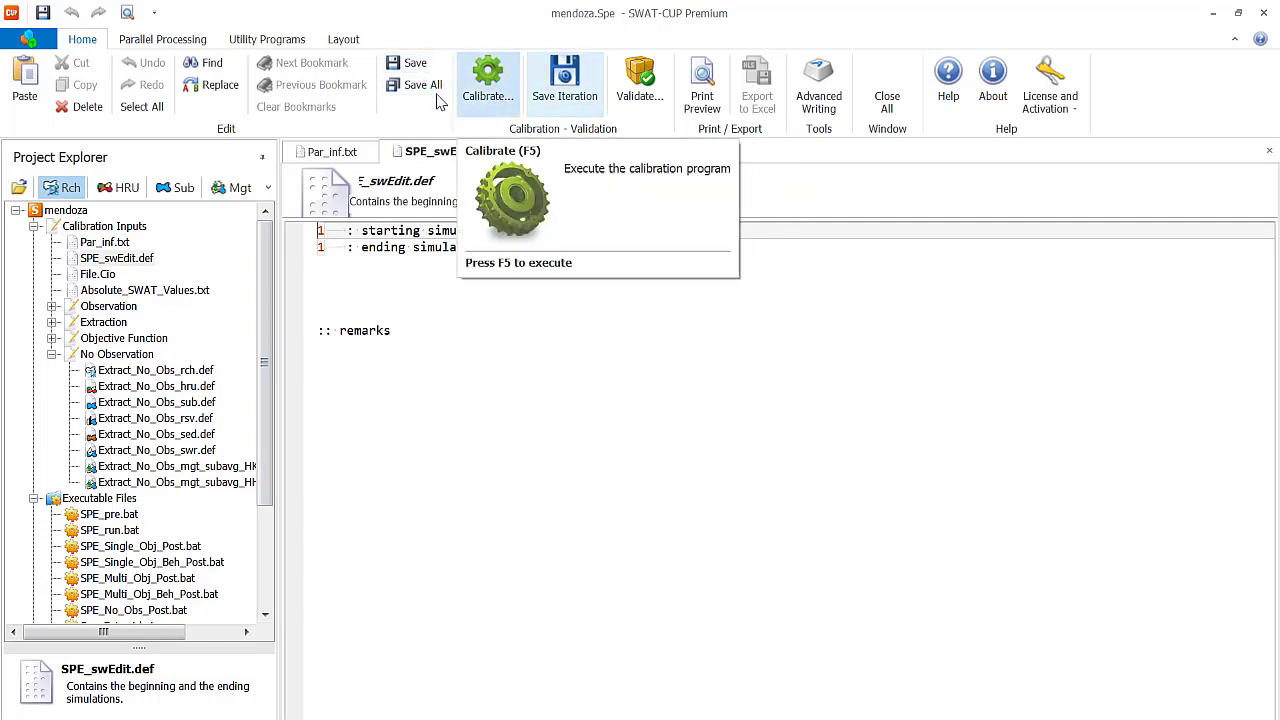
Execute the SPE_pre.bat calibration file and close its finished process window
{"action": "left_click", "coordinate": [489, 84]}
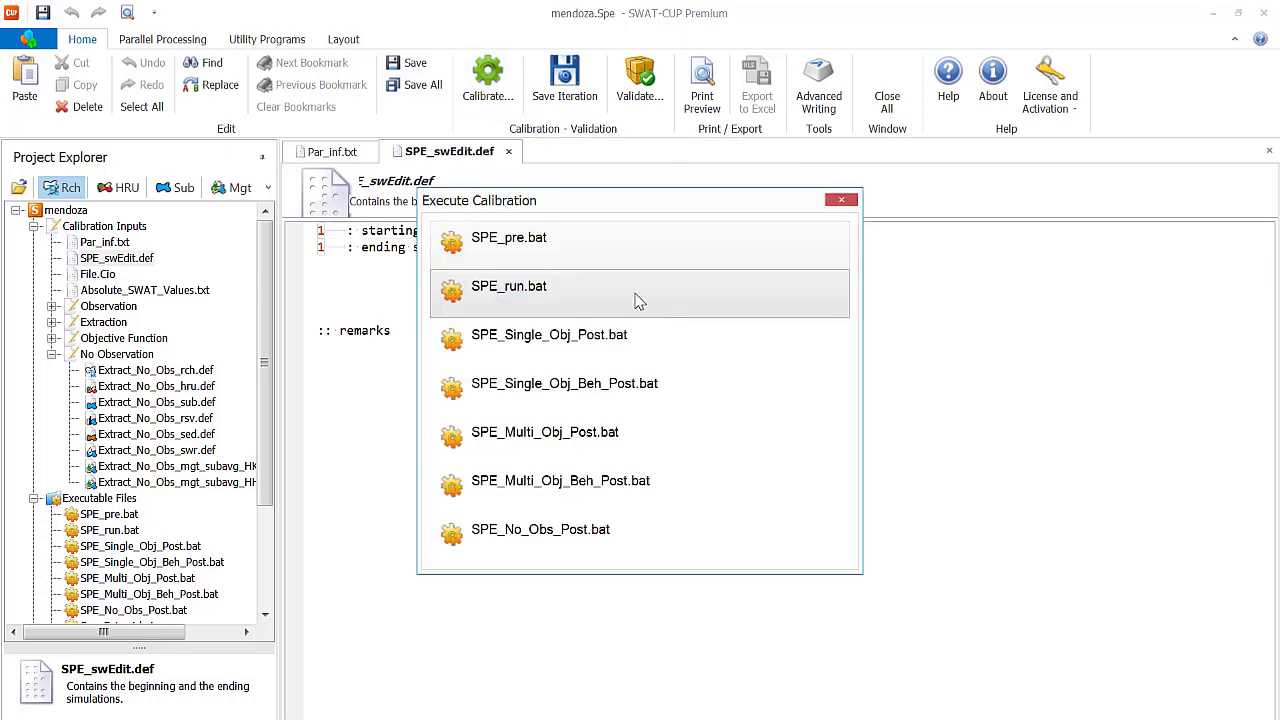
{"action": "left_click", "coordinate": [593, 250]}
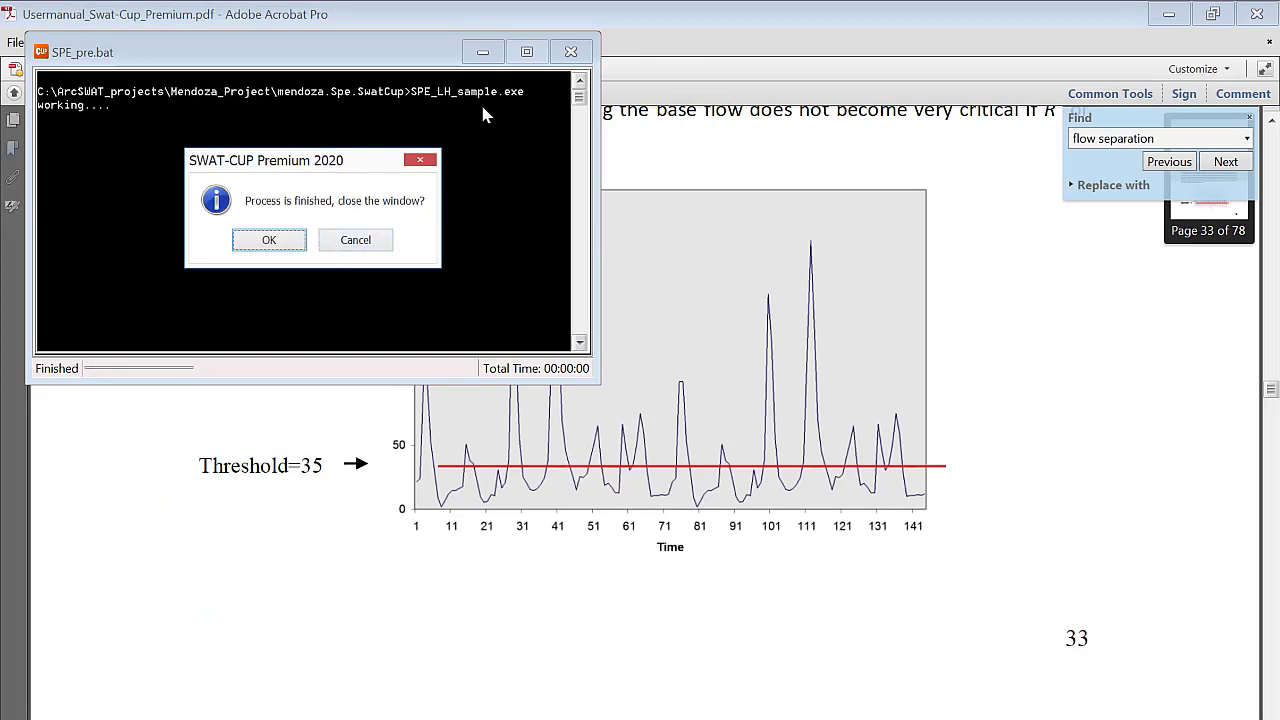
{"action": "left_click", "coordinate": [272, 242]}
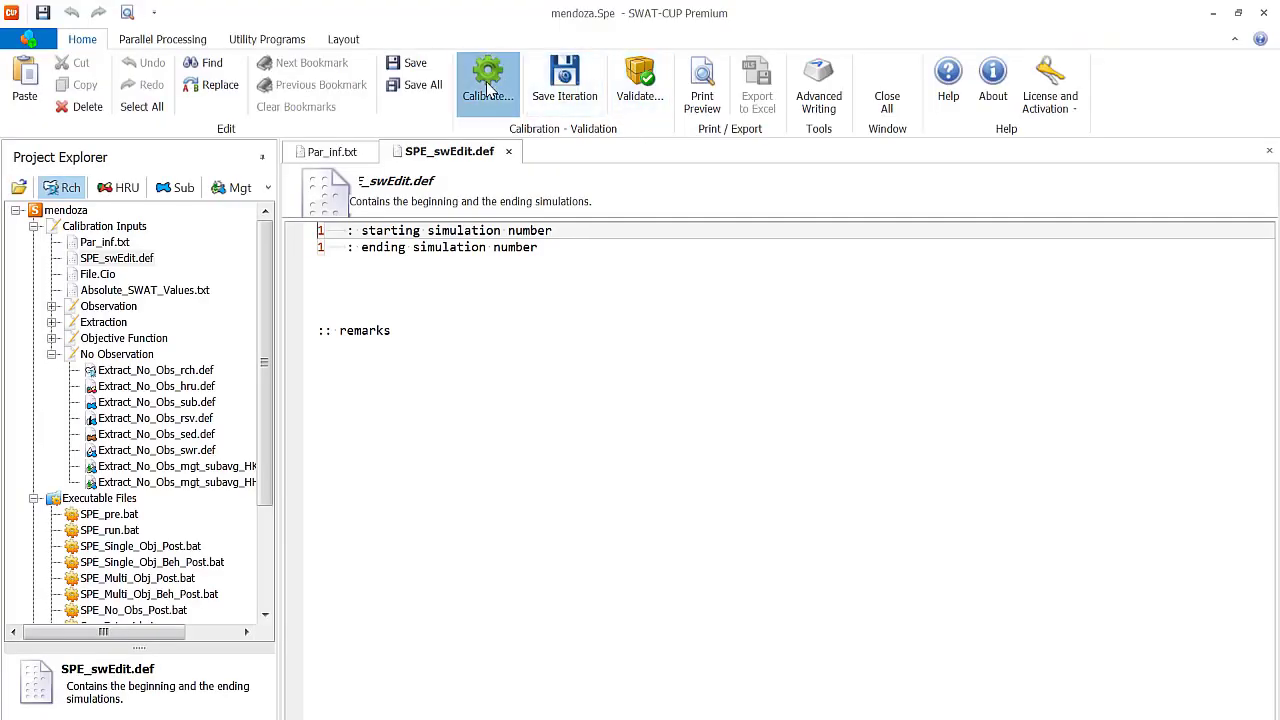
Execute the SPE_run.bat calibration file and review its console output from the parameter edits through the extraction commands
{"action": "left_click", "coordinate": [487, 80]}
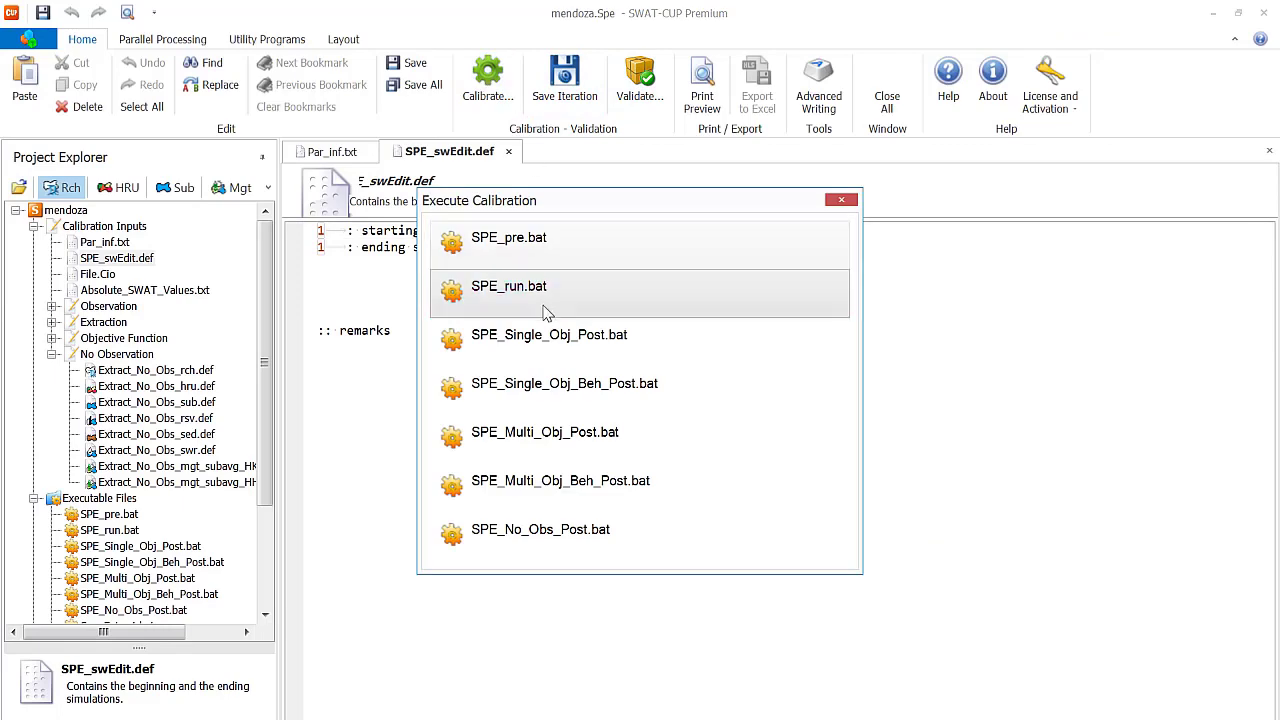
{"action": "left_click", "coordinate": [546, 300]}
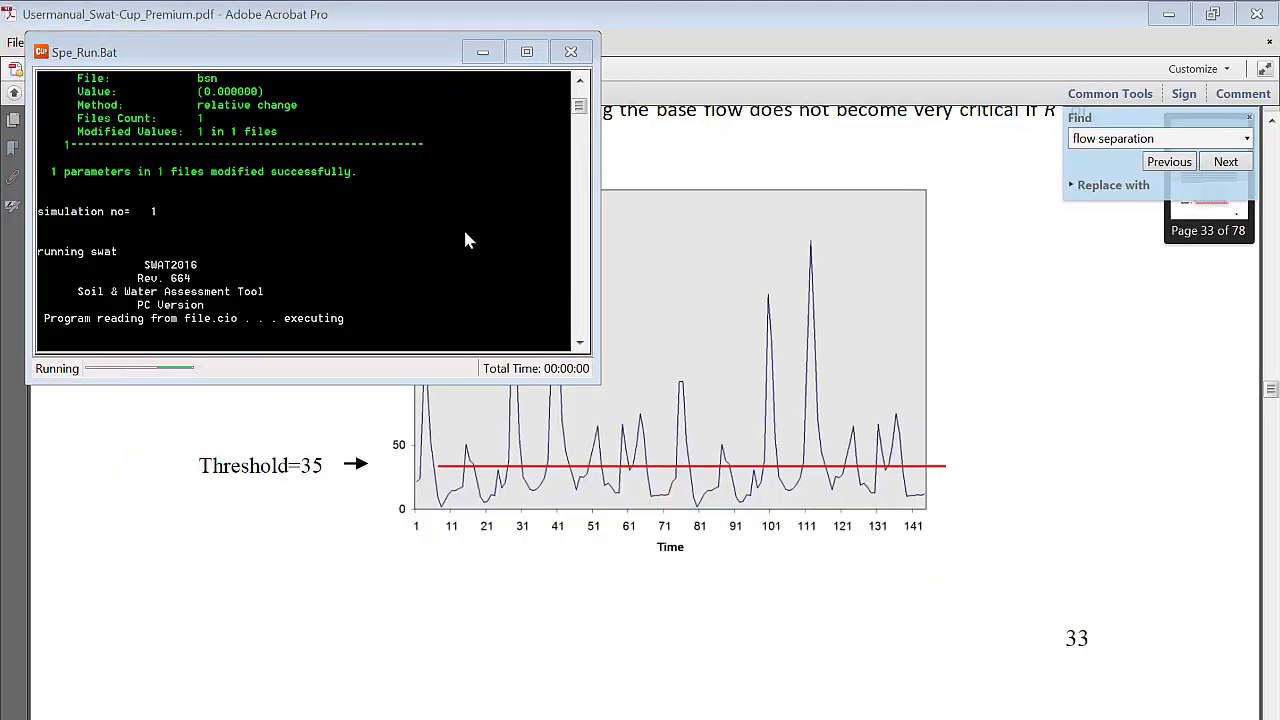
{"action": "left_click_drag", "start_coordinate": [578, 112], "coordinate": [578, 82]}
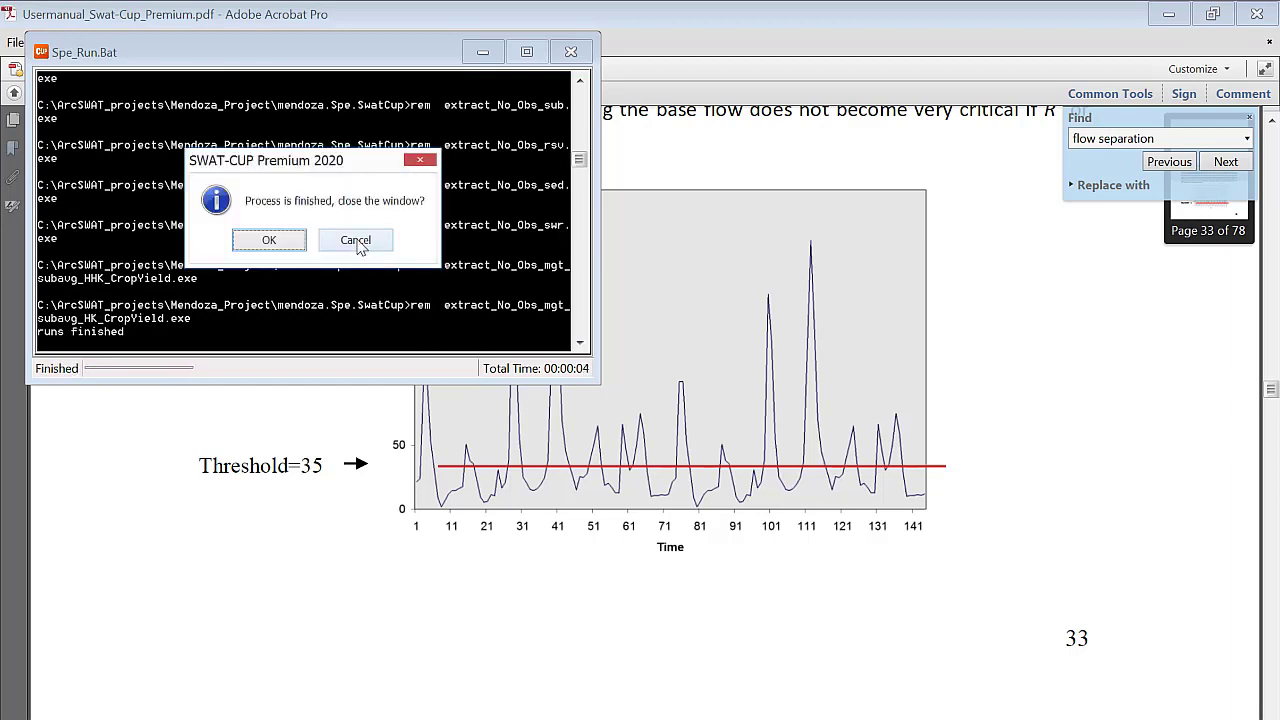
{"action": "left_click", "coordinate": [358, 245]}
{"action": "left_click_drag", "start_coordinate": [579, 159], "coordinate": [594, 88]}
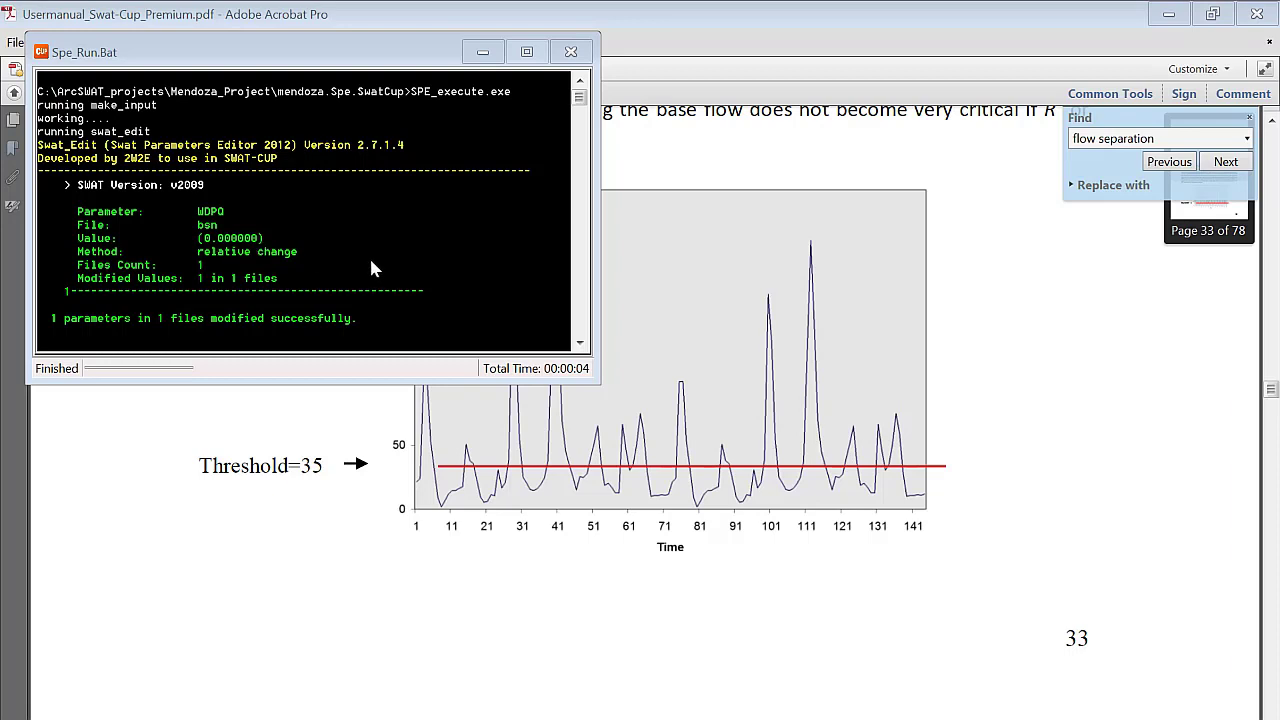
{"action": "left_click_drag", "start_coordinate": [579, 98], "coordinate": [583, 130]}
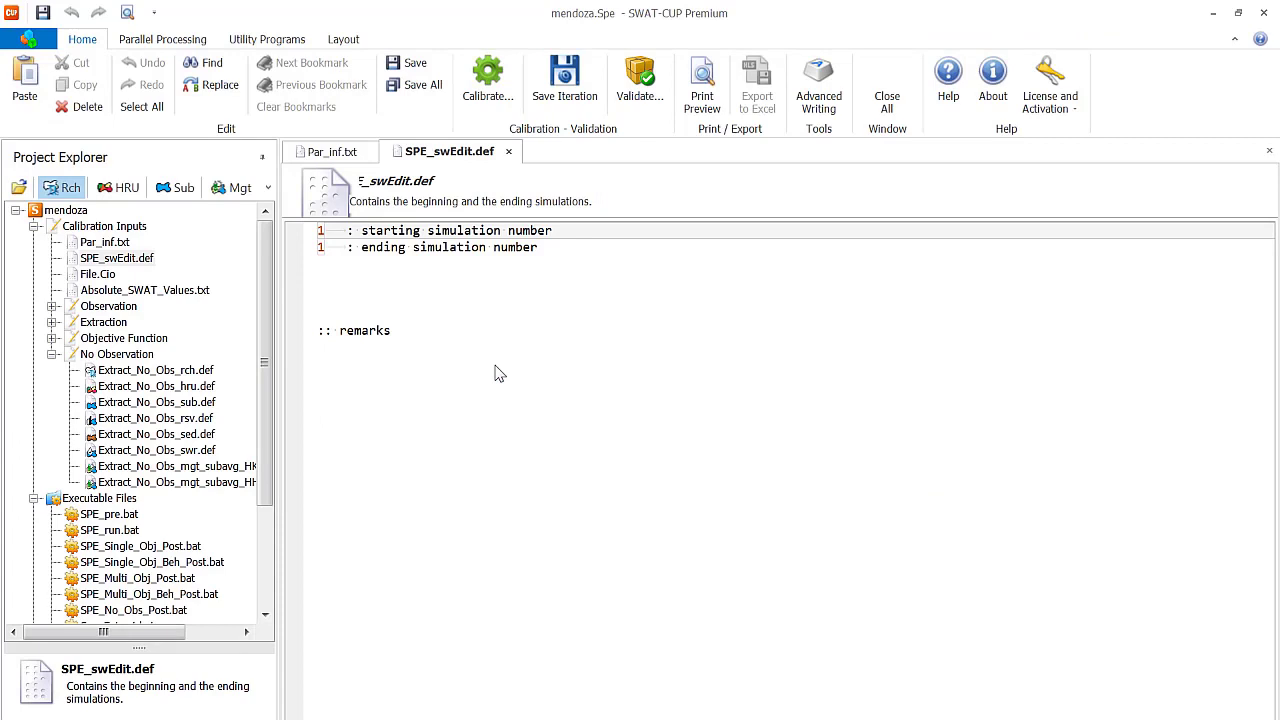
Execute the SPE_Single_Obj_Post.bat calibration file, check its console output and close the finished process window
{"action": "left_click", "coordinate": [487, 75]}
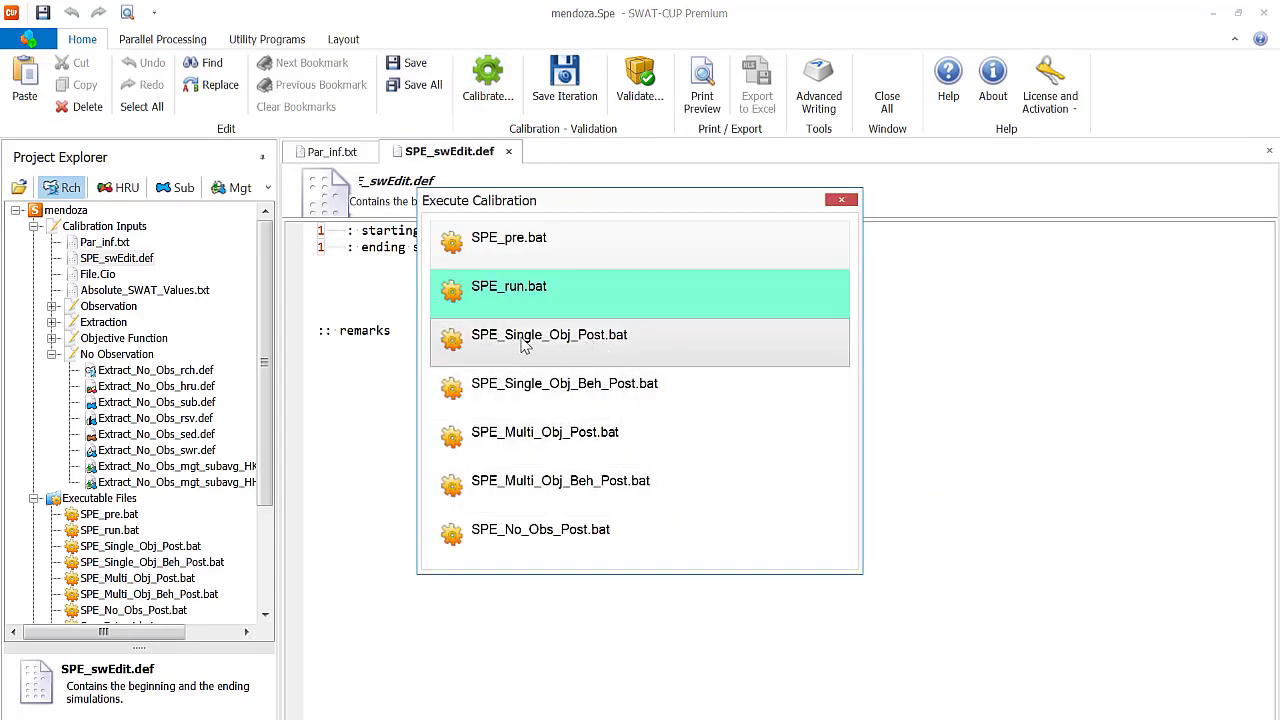
{"action": "left_click", "coordinate": [567, 341]}
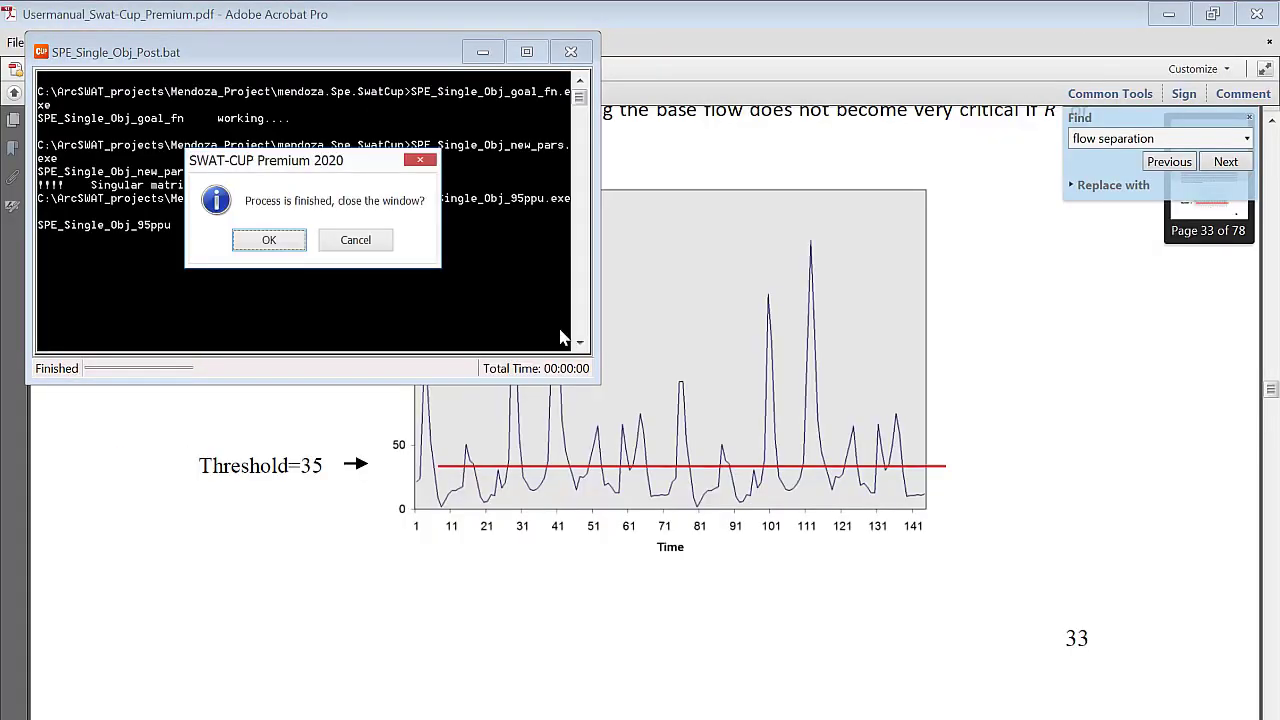
{"action": "left_click_drag", "start_coordinate": [365, 165], "coordinate": [363, 259]}
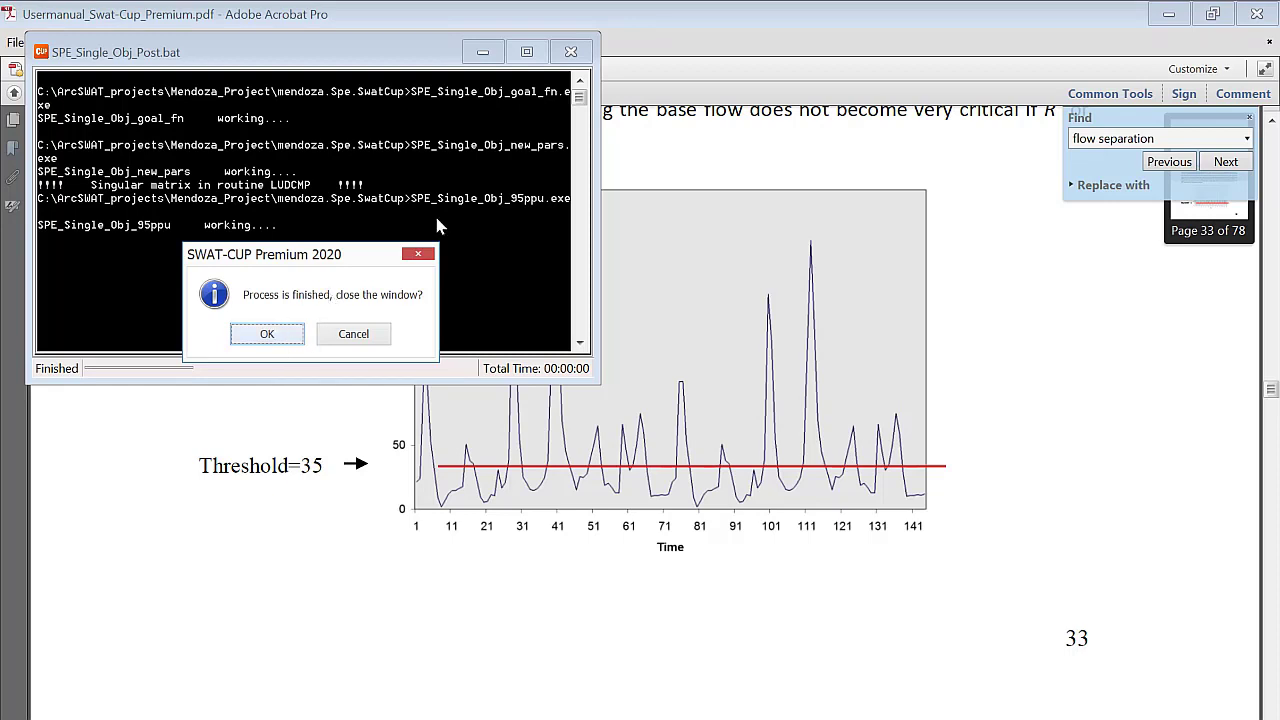
{"action": "key", "text": "Return"}
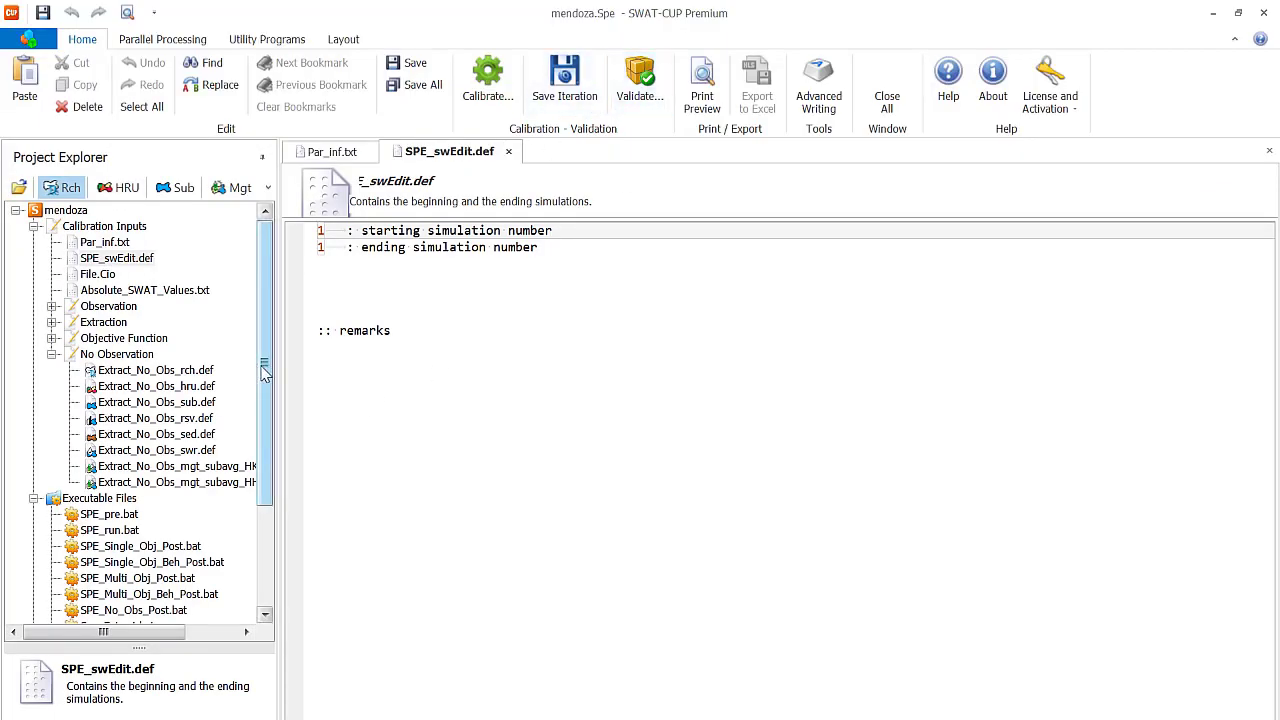
Collapse the No Observation and Executable Files groups and display the 95ppu plot from the Calibration Outputs Single results
{"action": "left_click", "coordinate": [52, 354]}
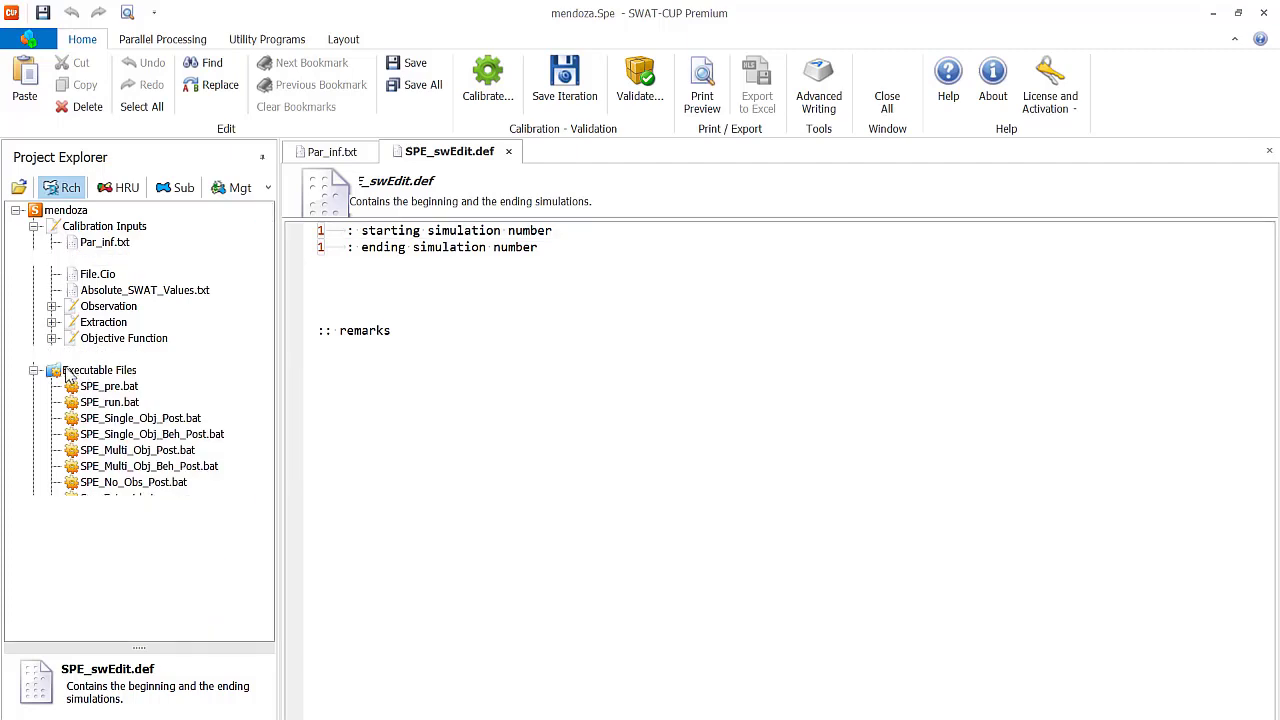
{"action": "left_click", "coordinate": [34, 370]}
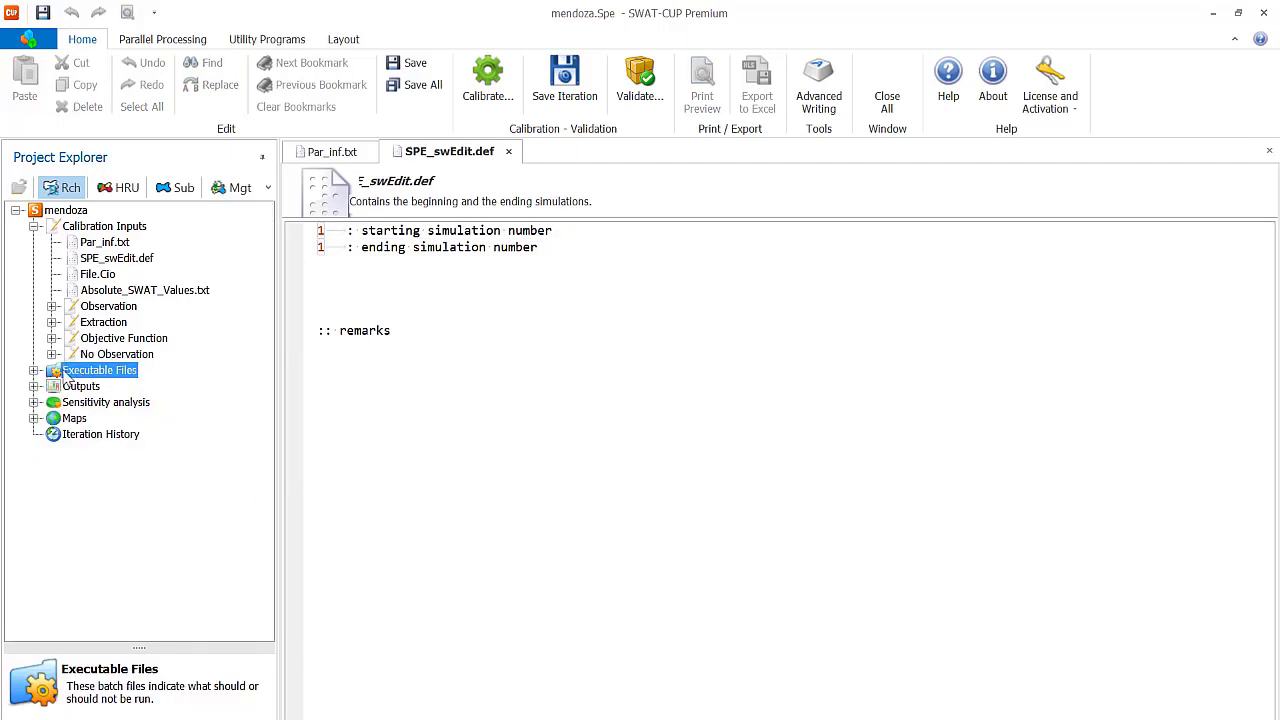
{"action": "left_click", "coordinate": [34, 386]}
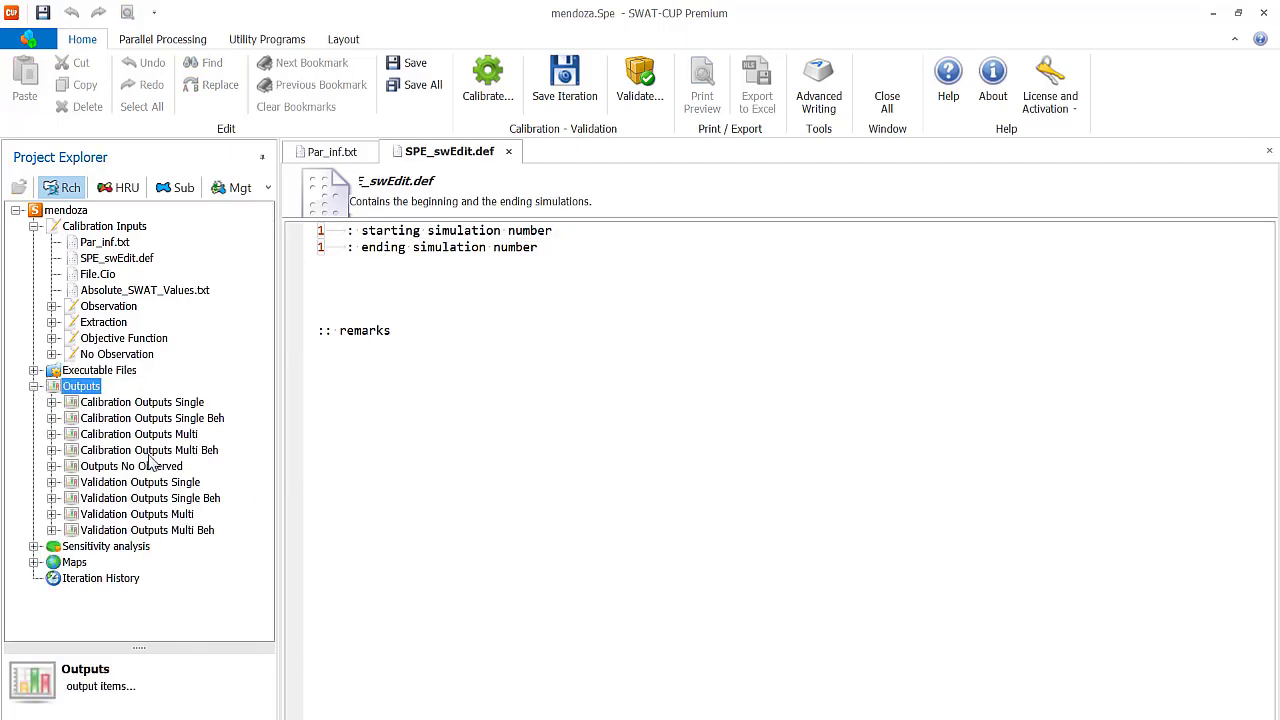
{"action": "left_click", "coordinate": [172, 403]}
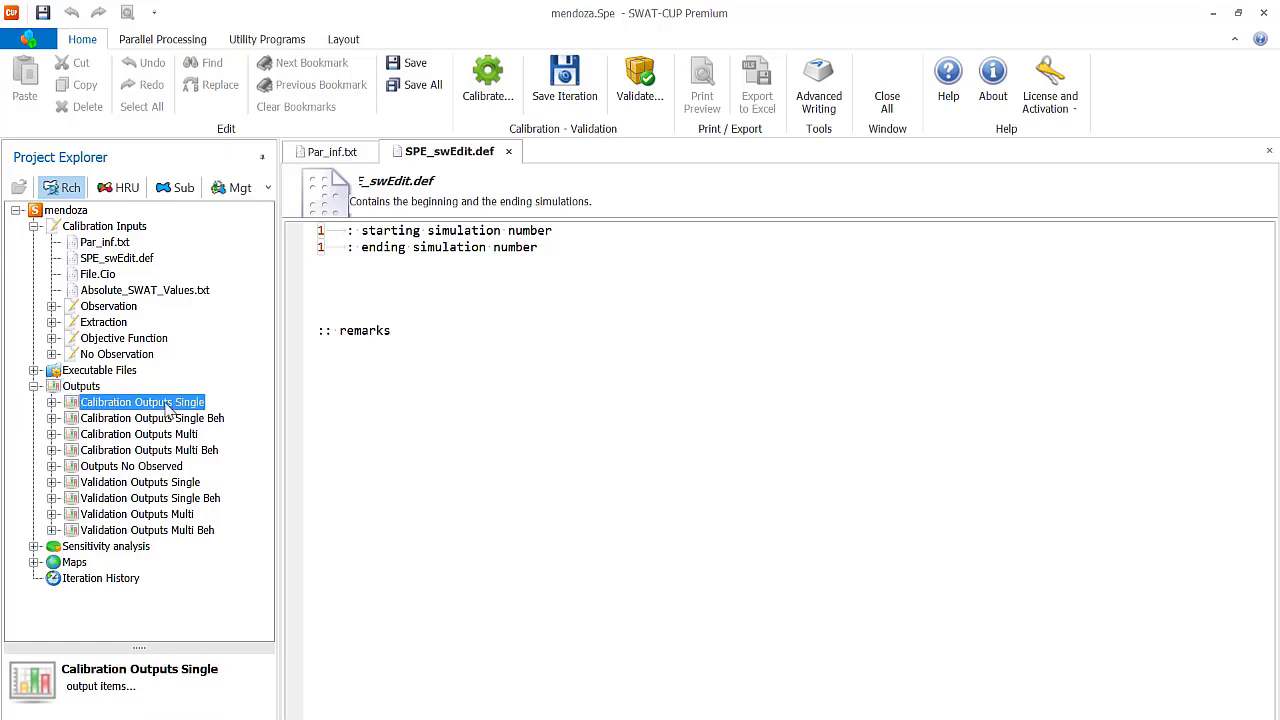
{"action": "double_click", "coordinate": [166, 404]}
{"action": "left_click", "coordinate": [133, 419]}
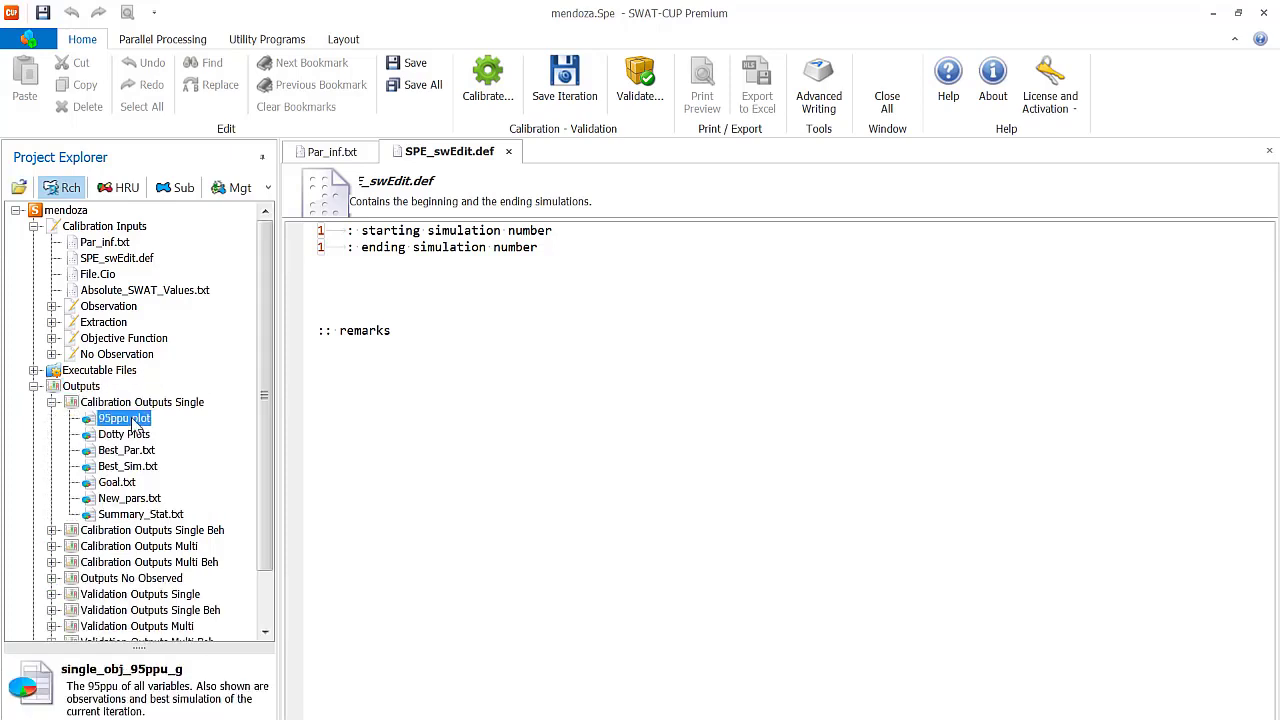
{"action": "double_click", "coordinate": [133, 419]}
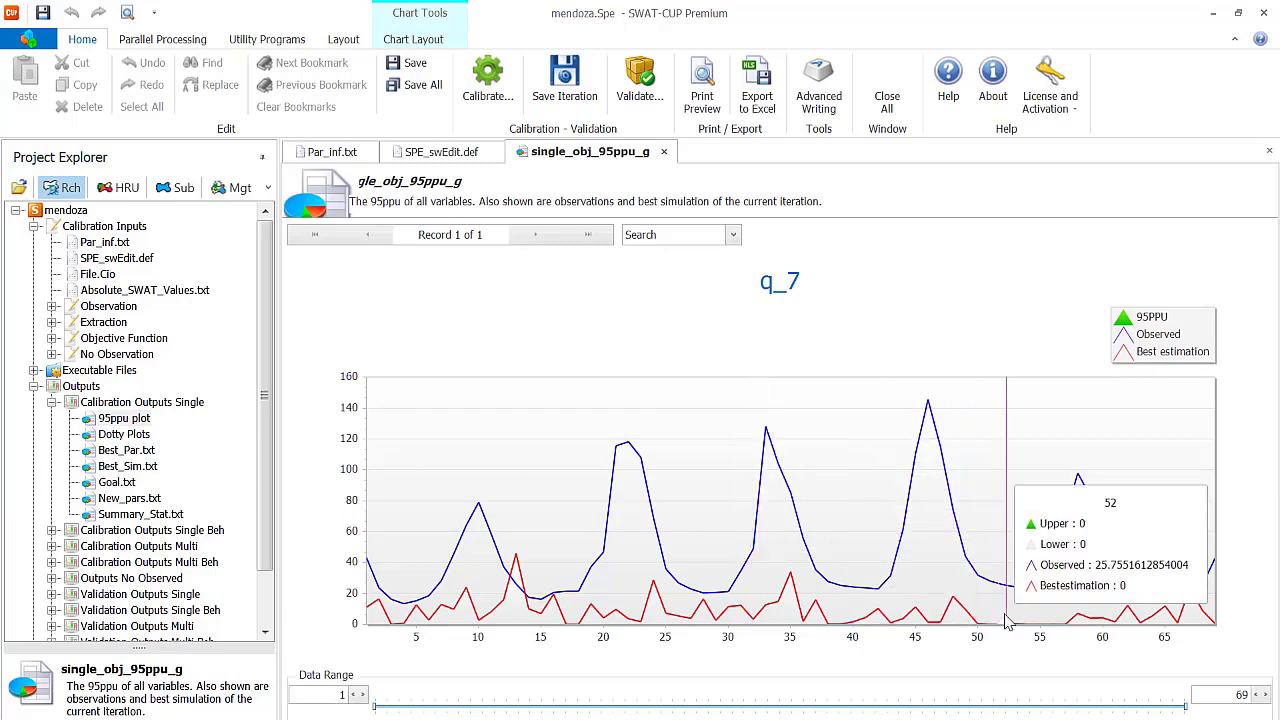